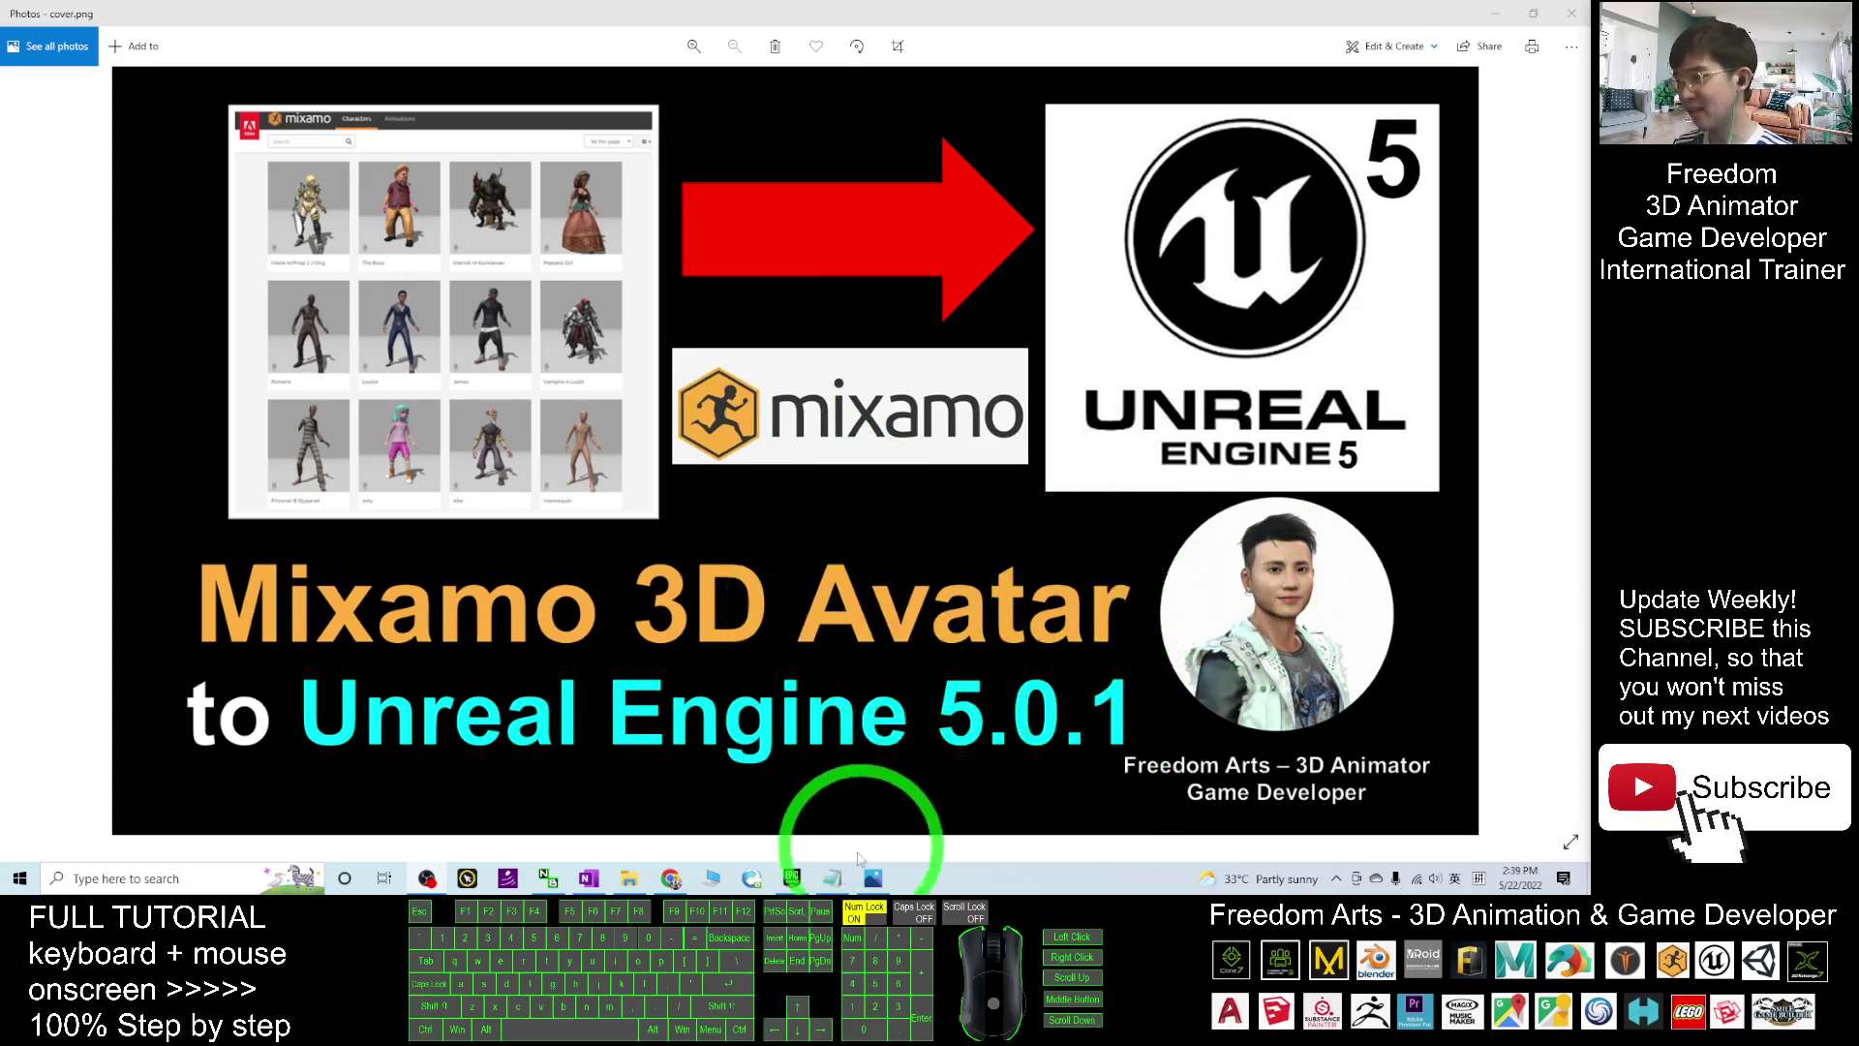
# Look up the mixamo.com address in Notes.txt, then bring the Mixamo site forward in Chrome
pyautogui.click(838, 881)
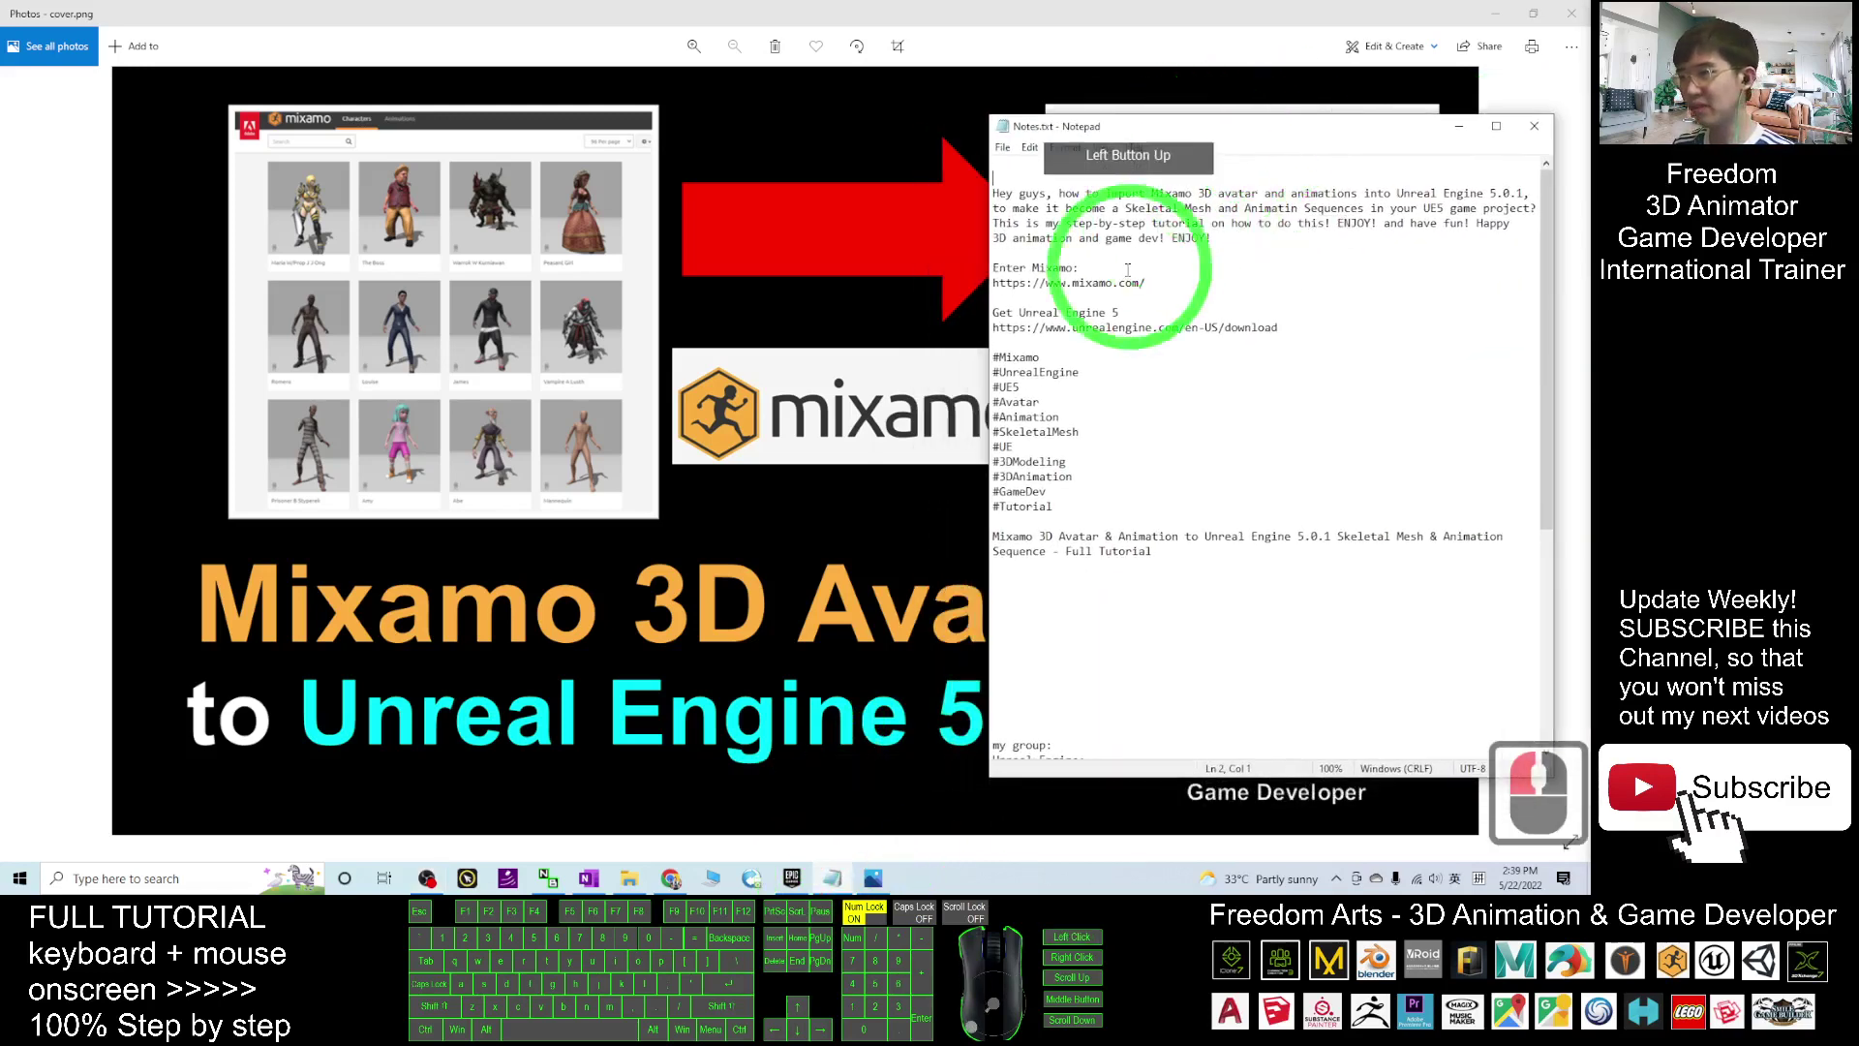
pyautogui.moveTo(994, 282); pyautogui.dragTo(1166, 282)
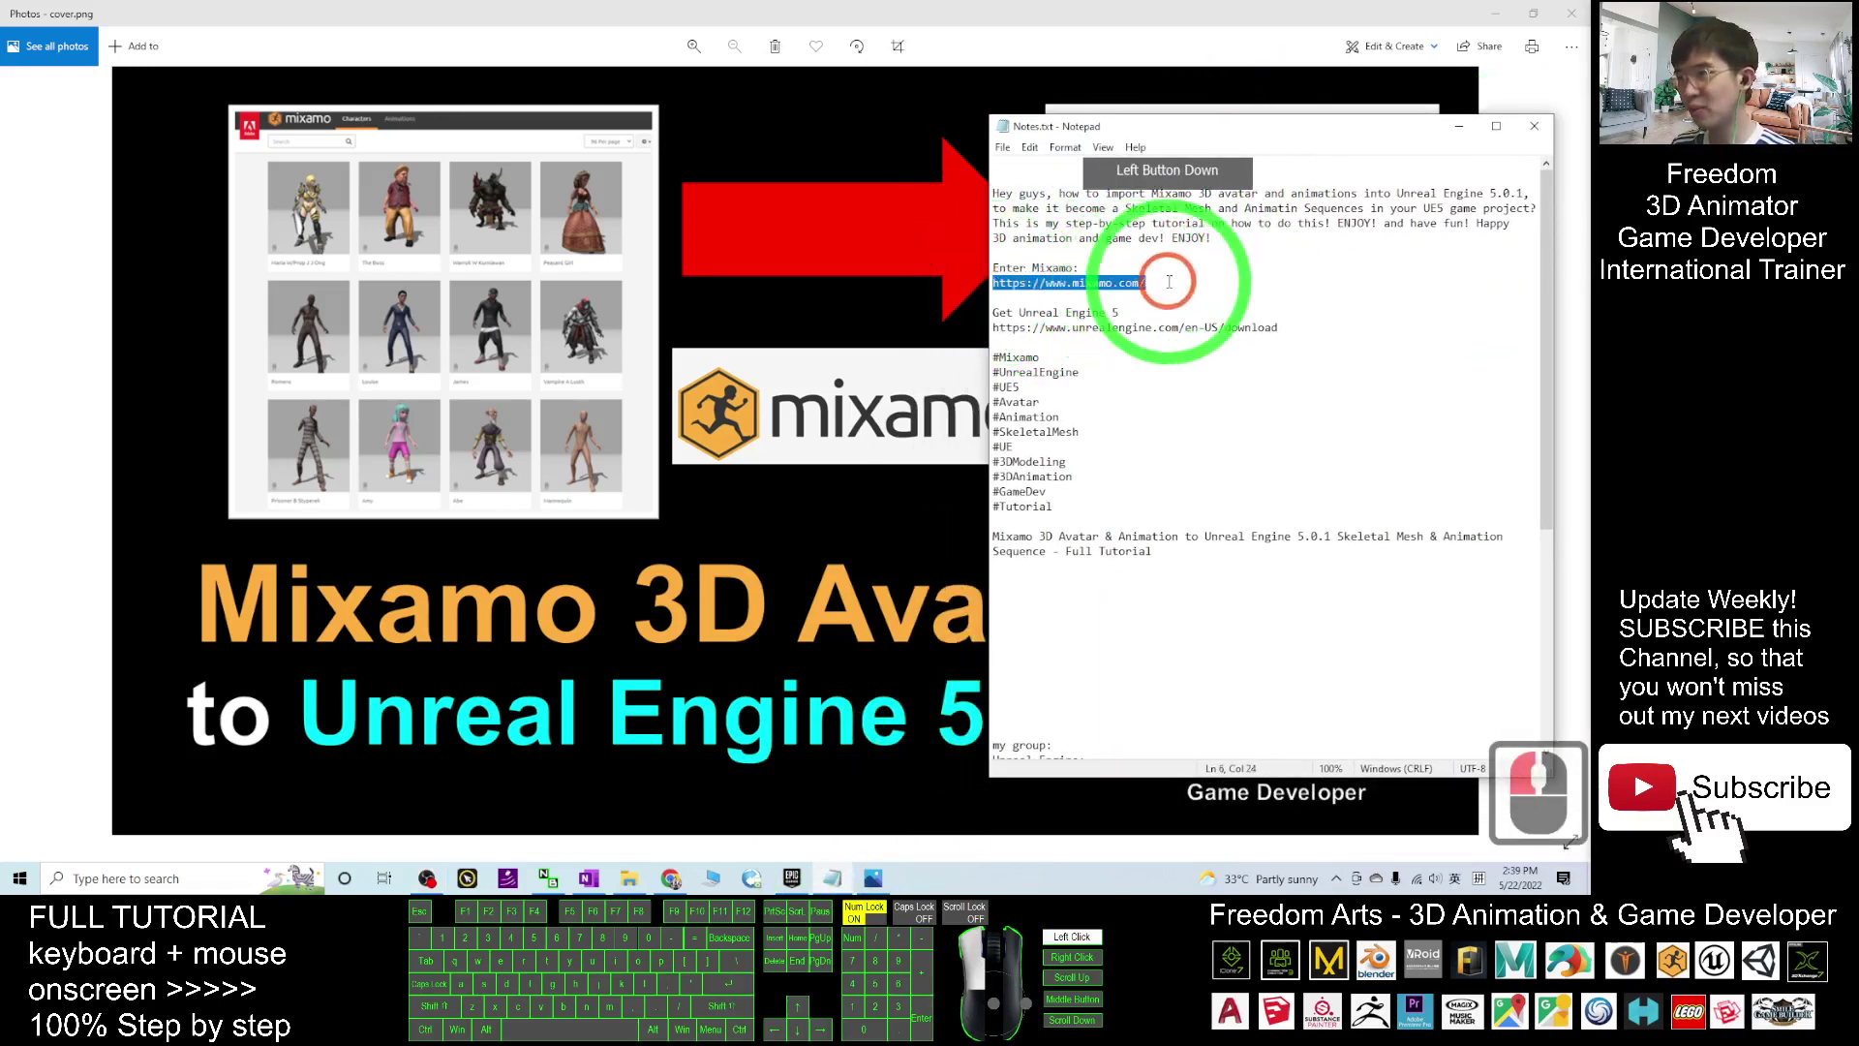
pyautogui.click(986, 281)
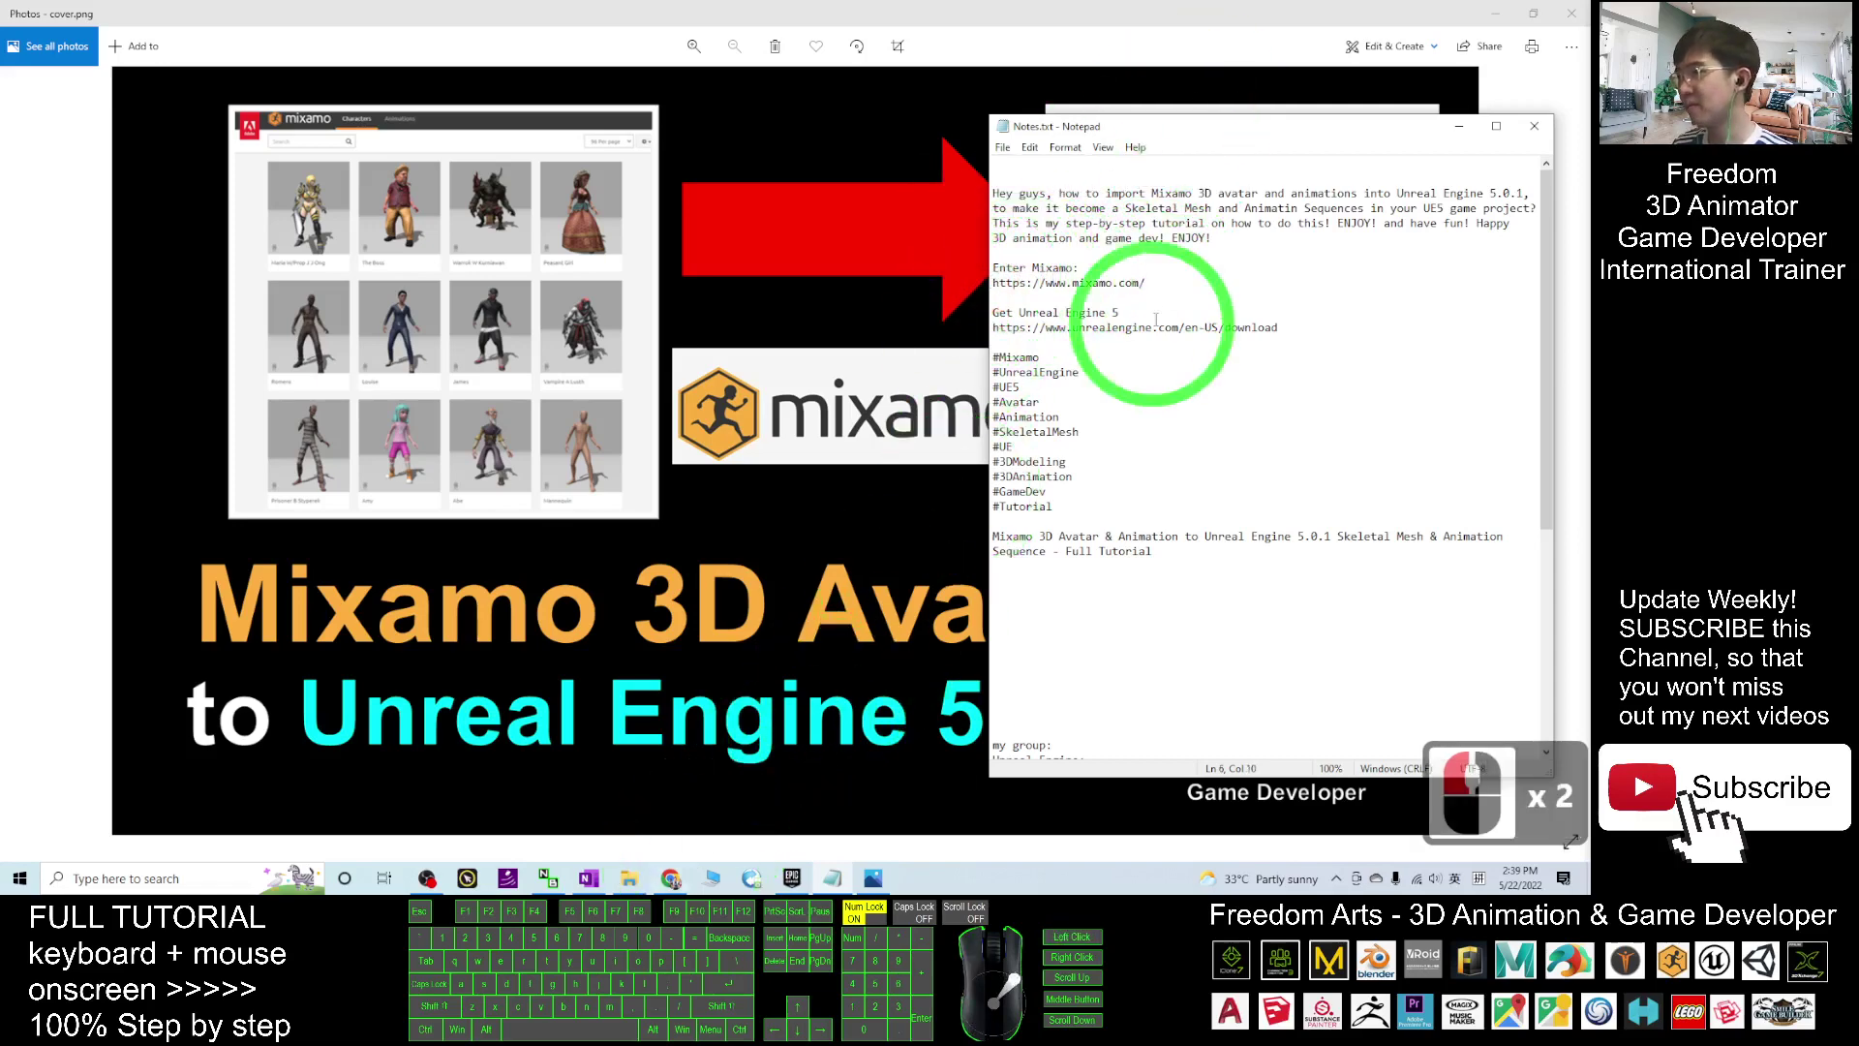
pyautogui.click(670, 878)
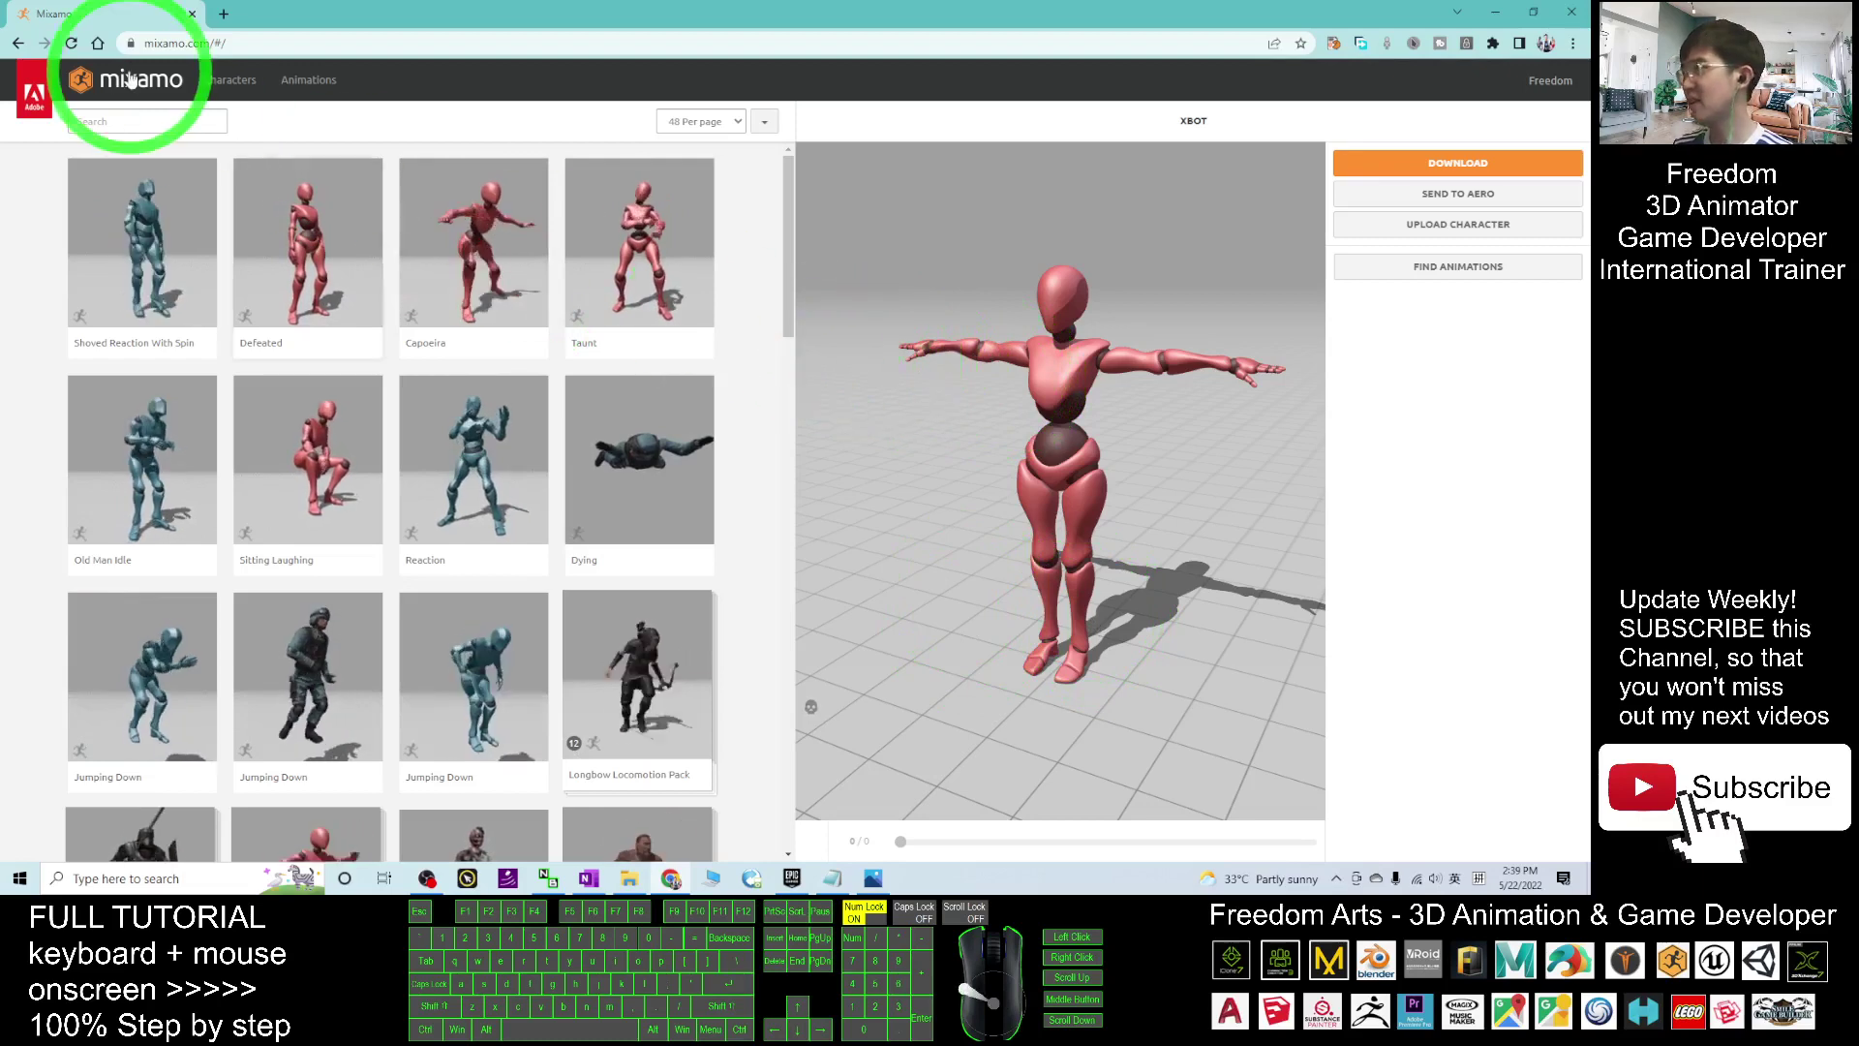
# Browse Mixamo's Characters library across pages 1 and 2, ending at the top of page 1
pyautogui.click(236, 89)
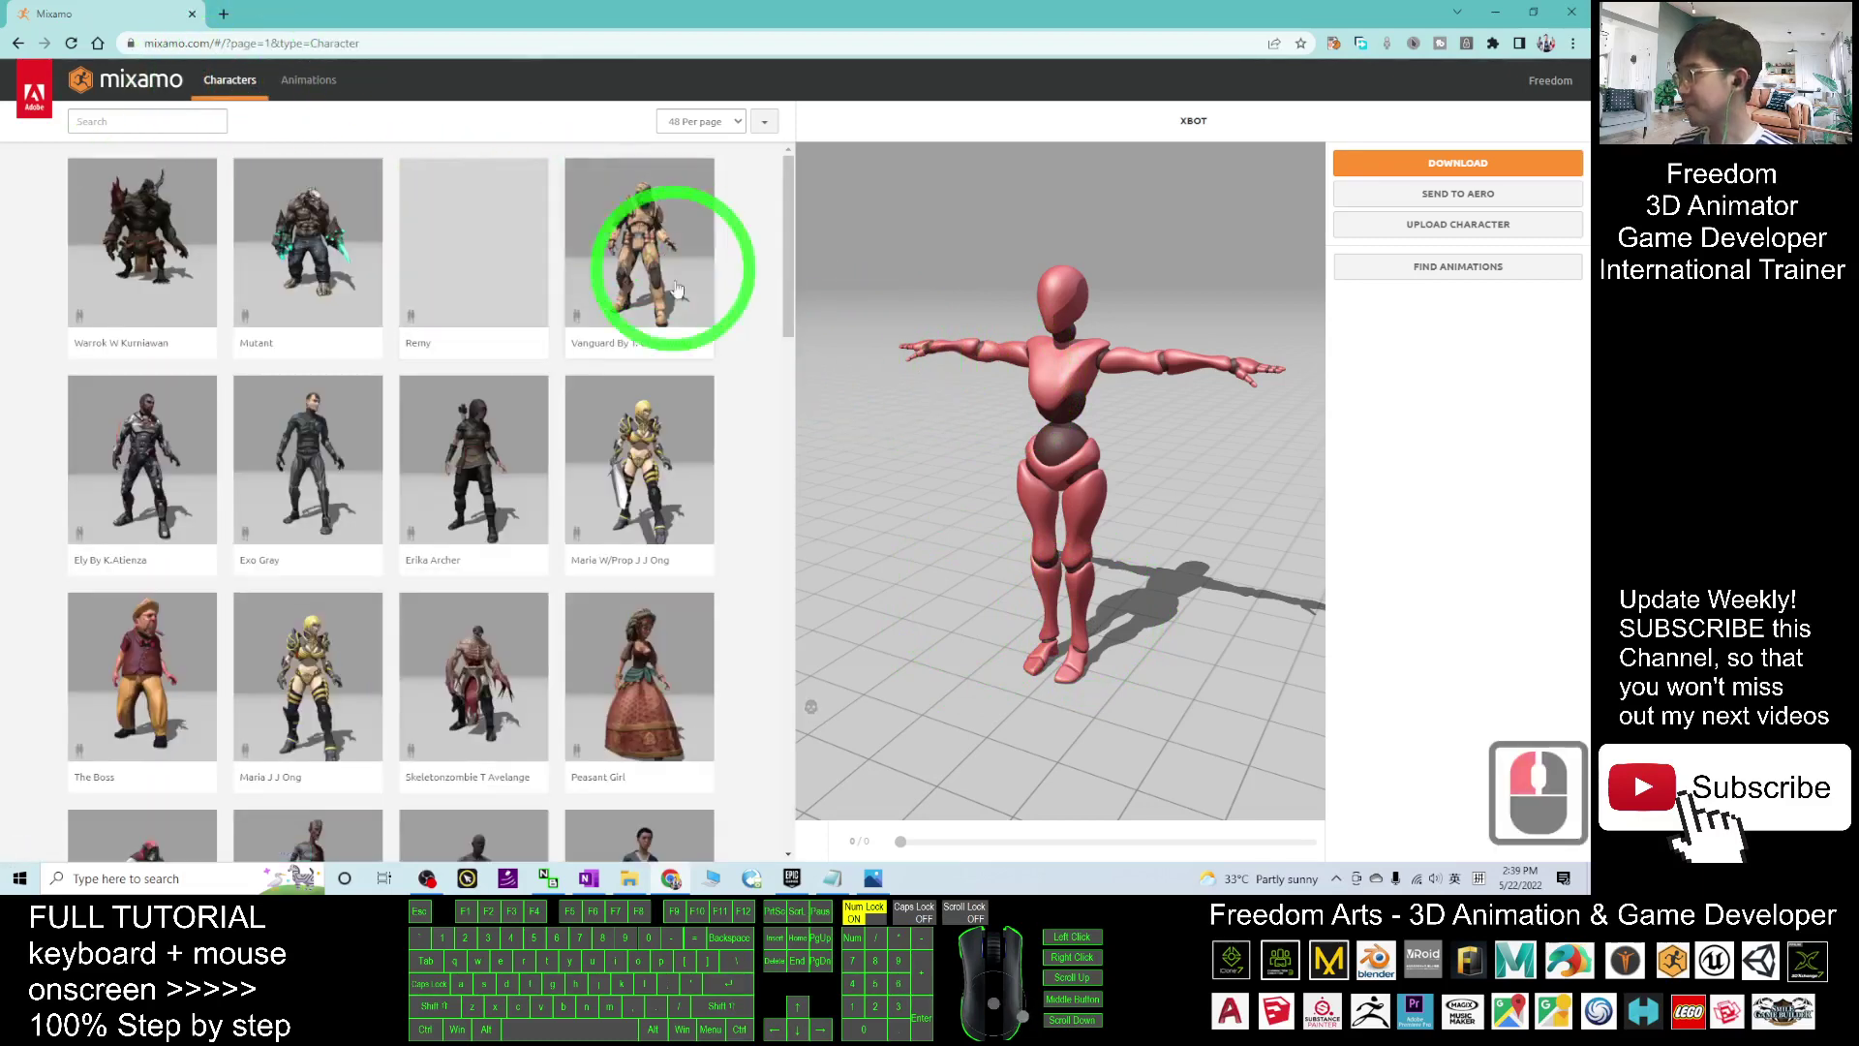
pyautogui.scroll(-6, 658, 581)
pyautogui.scroll(-20, 658, 598)
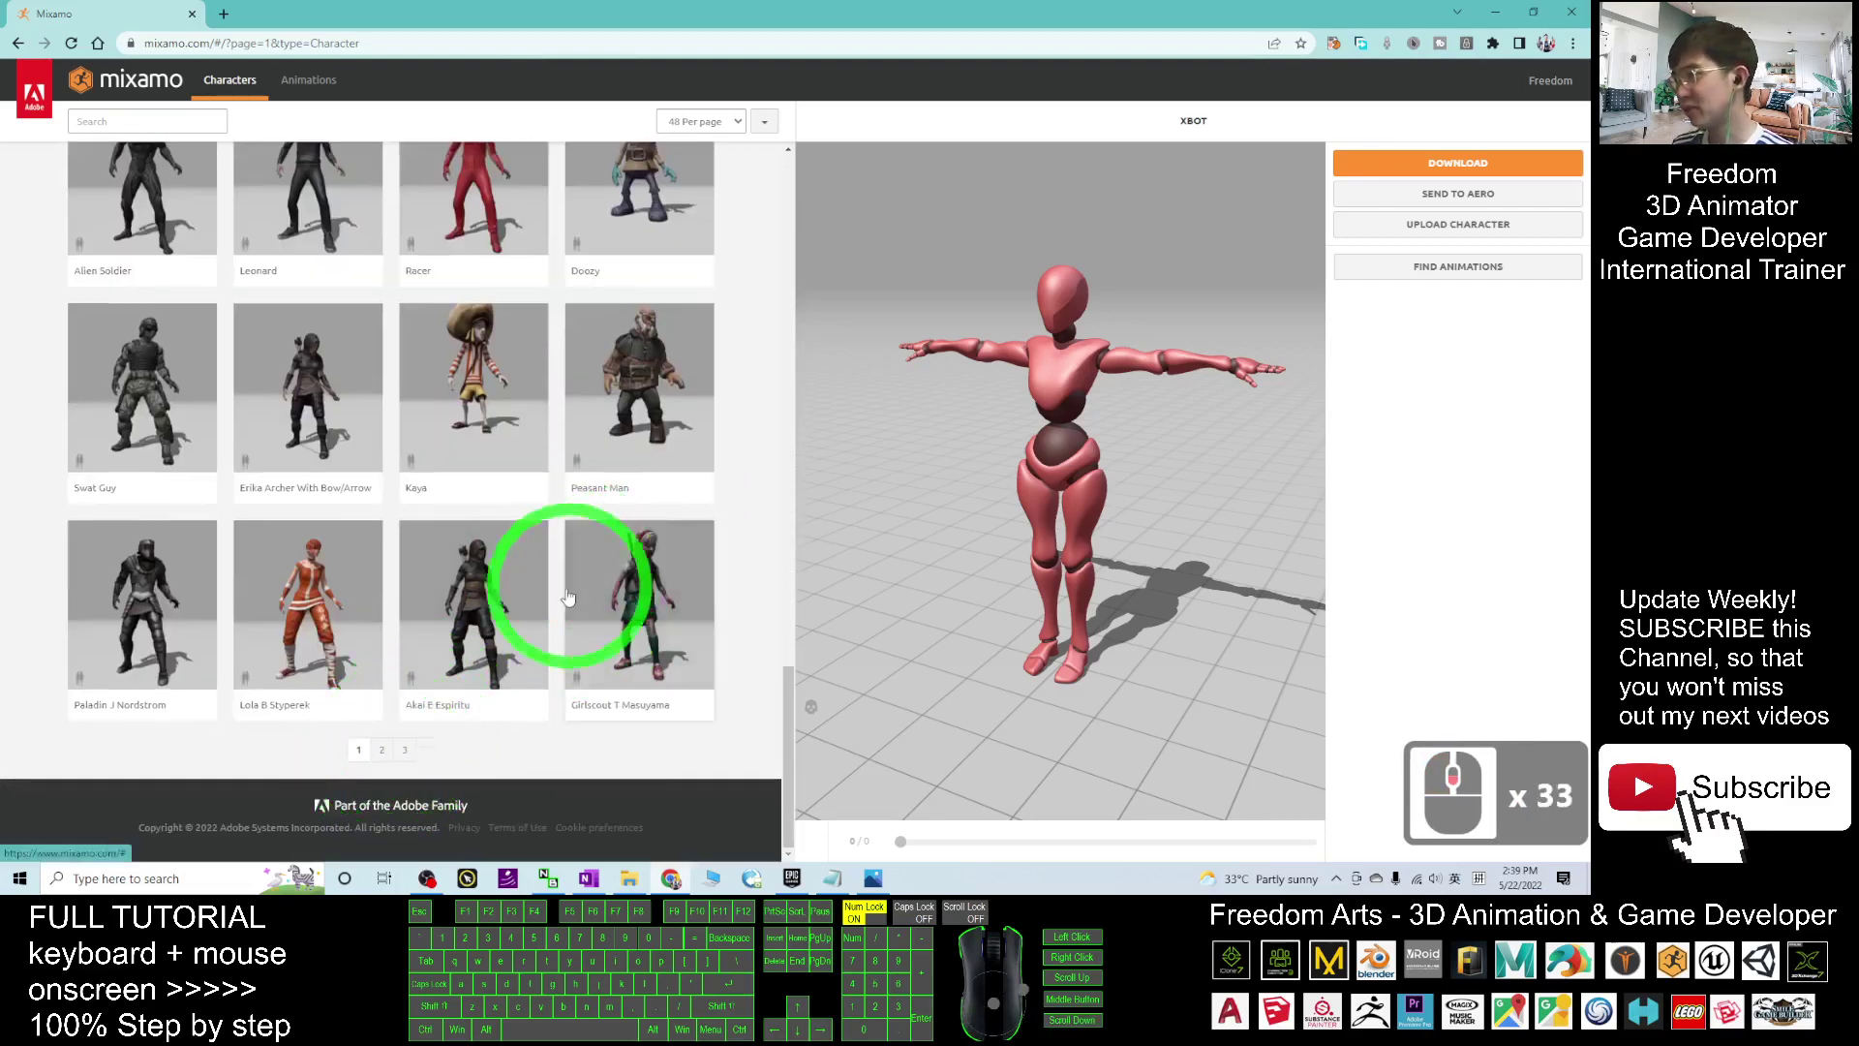
pyautogui.scroll(20, 569, 597)
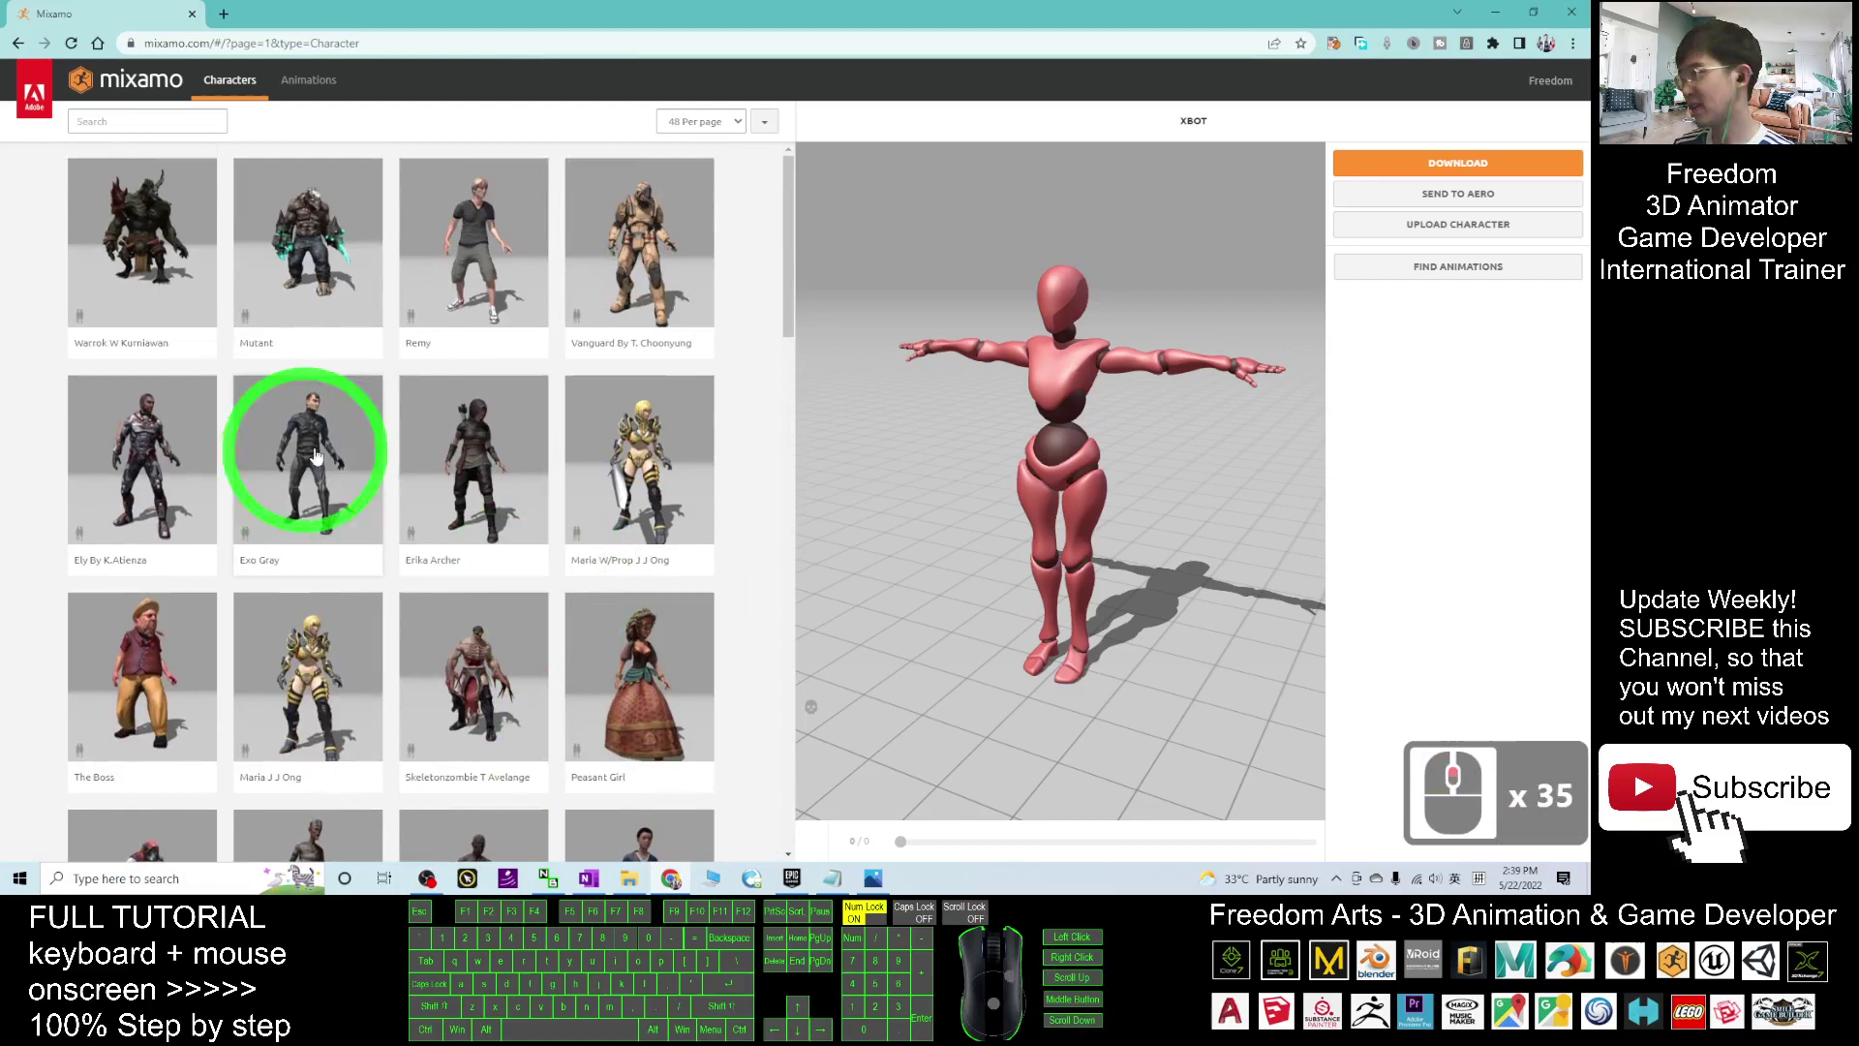
pyautogui.scroll(-20, 315, 455)
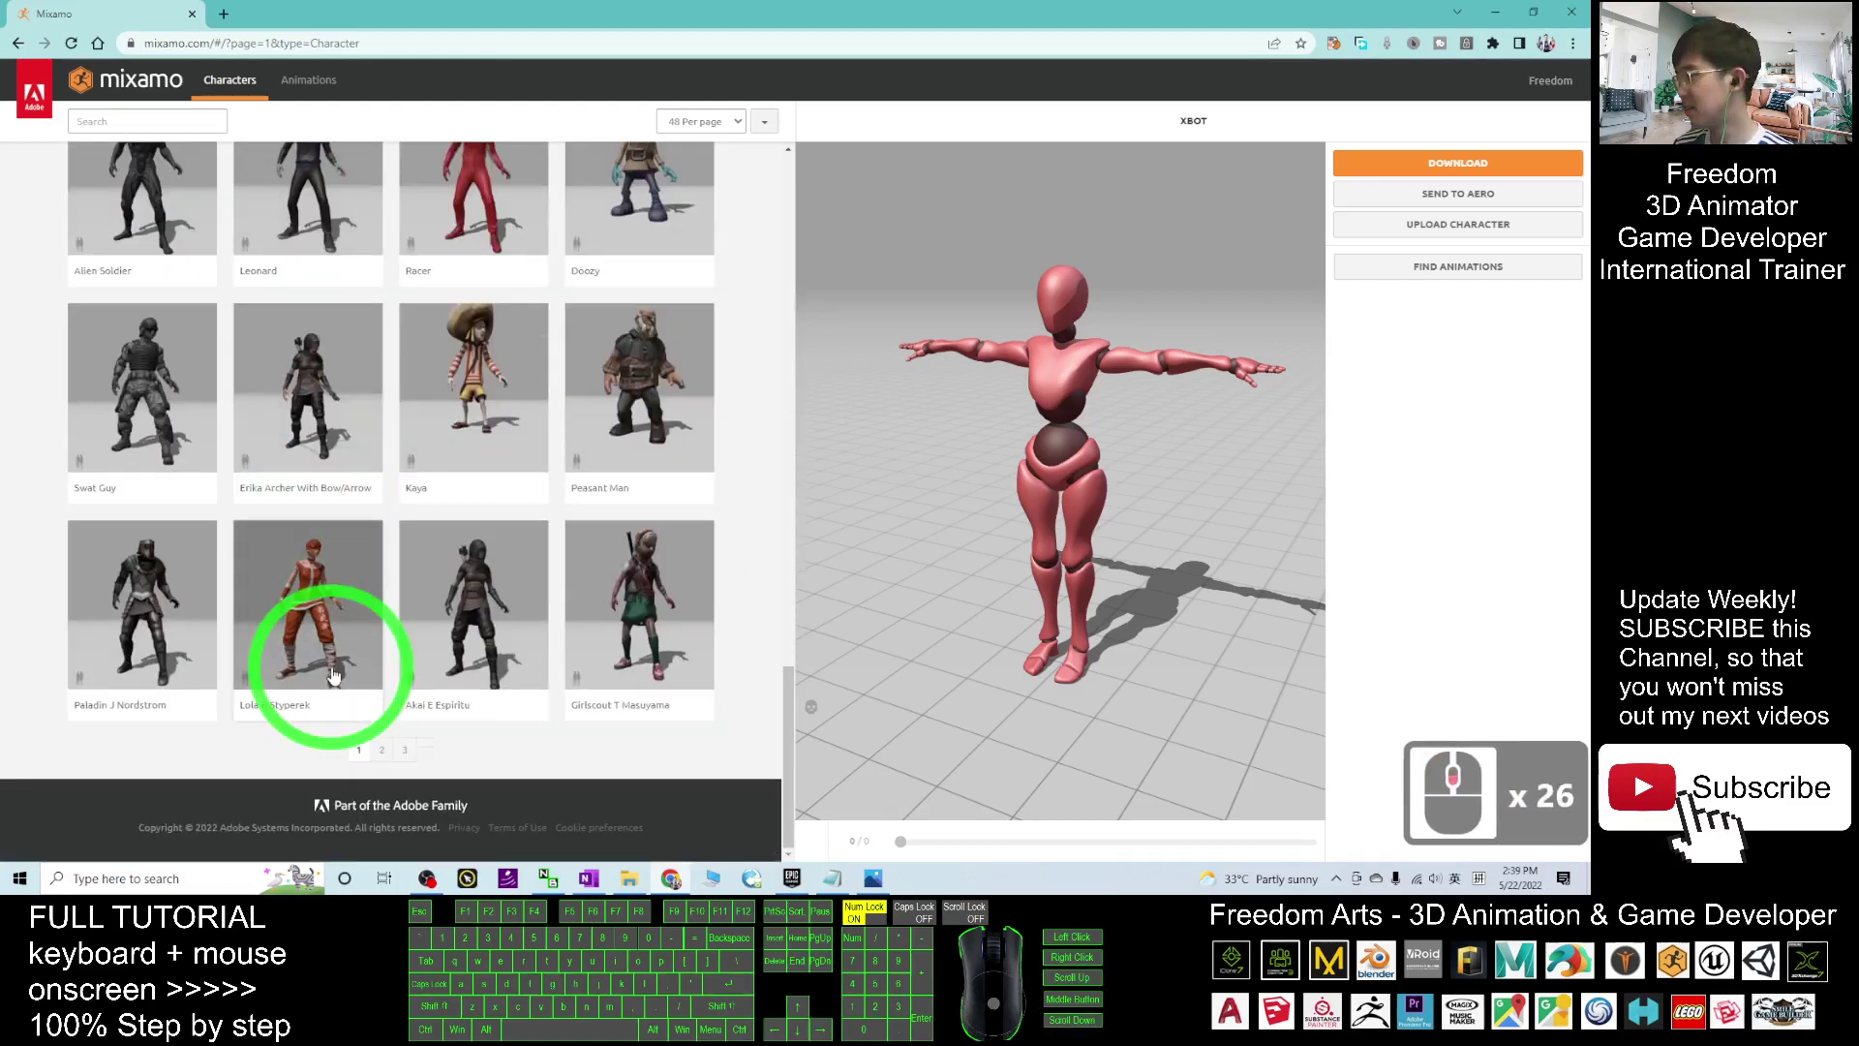
pyautogui.click(380, 750)
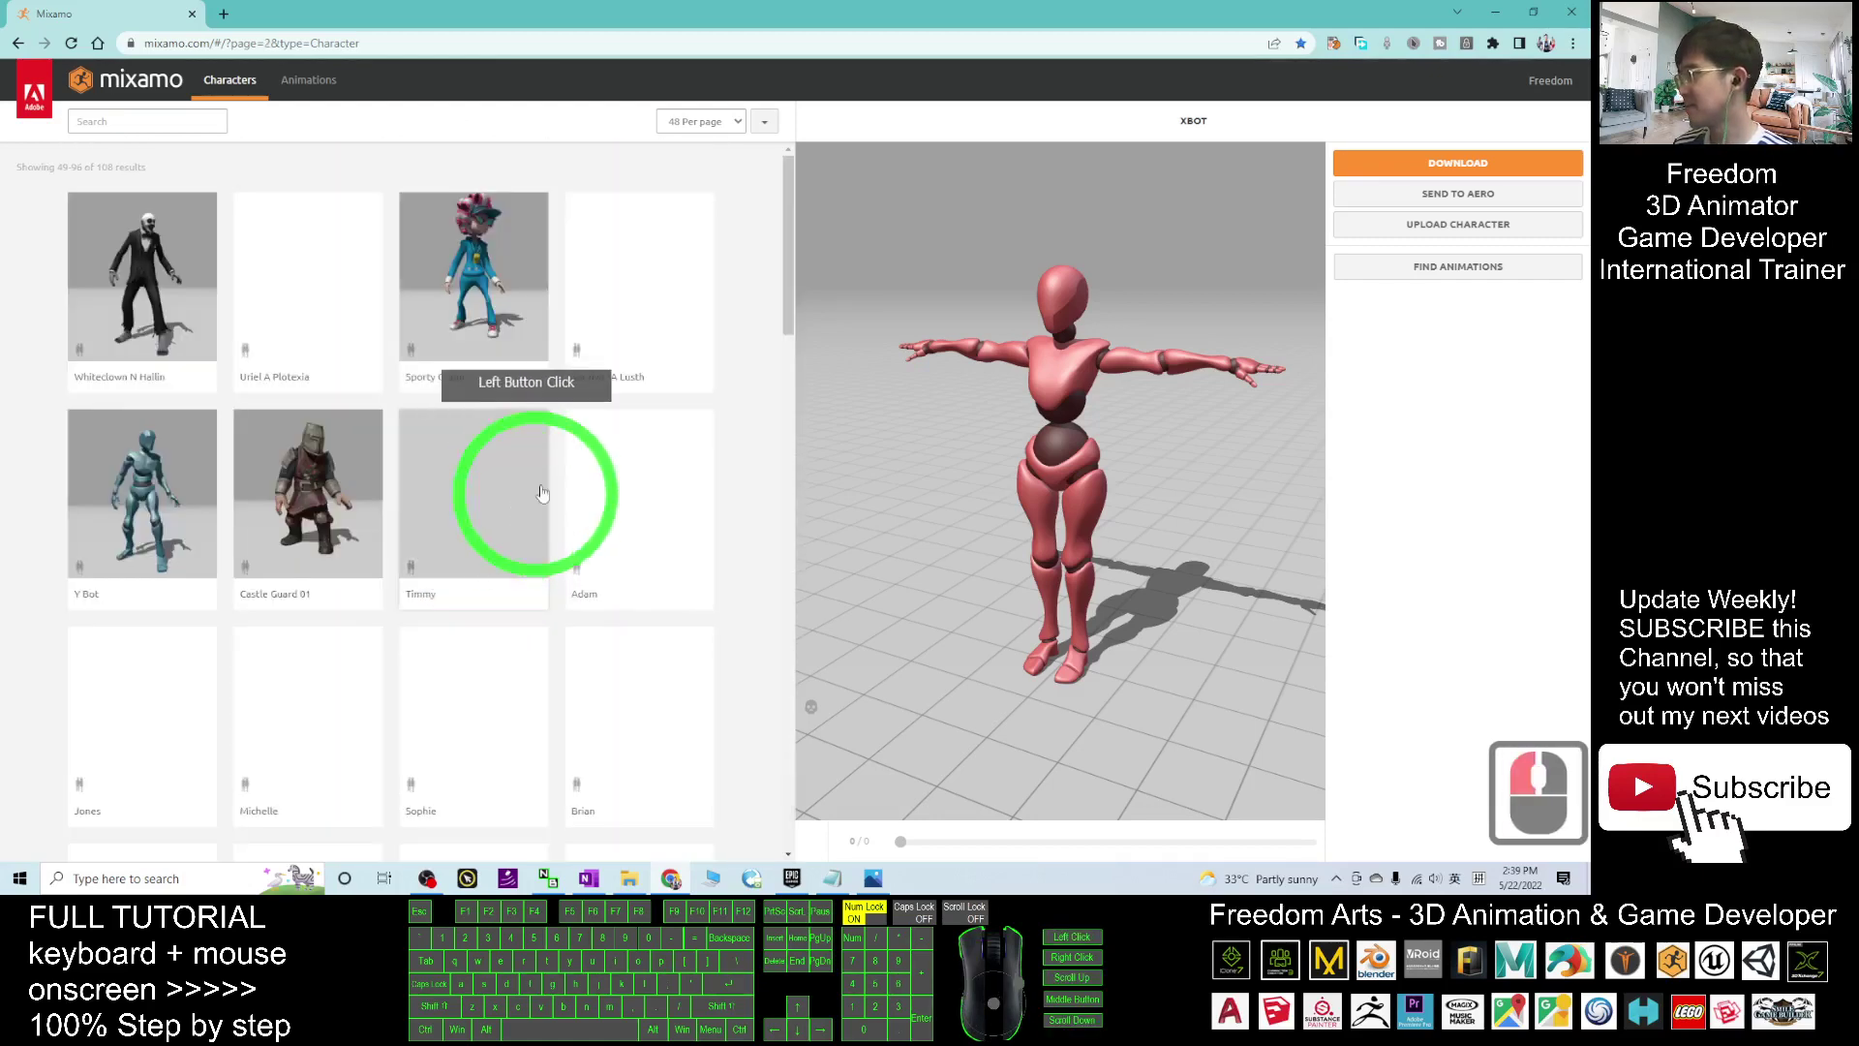
pyautogui.scroll(-20, 618, 445)
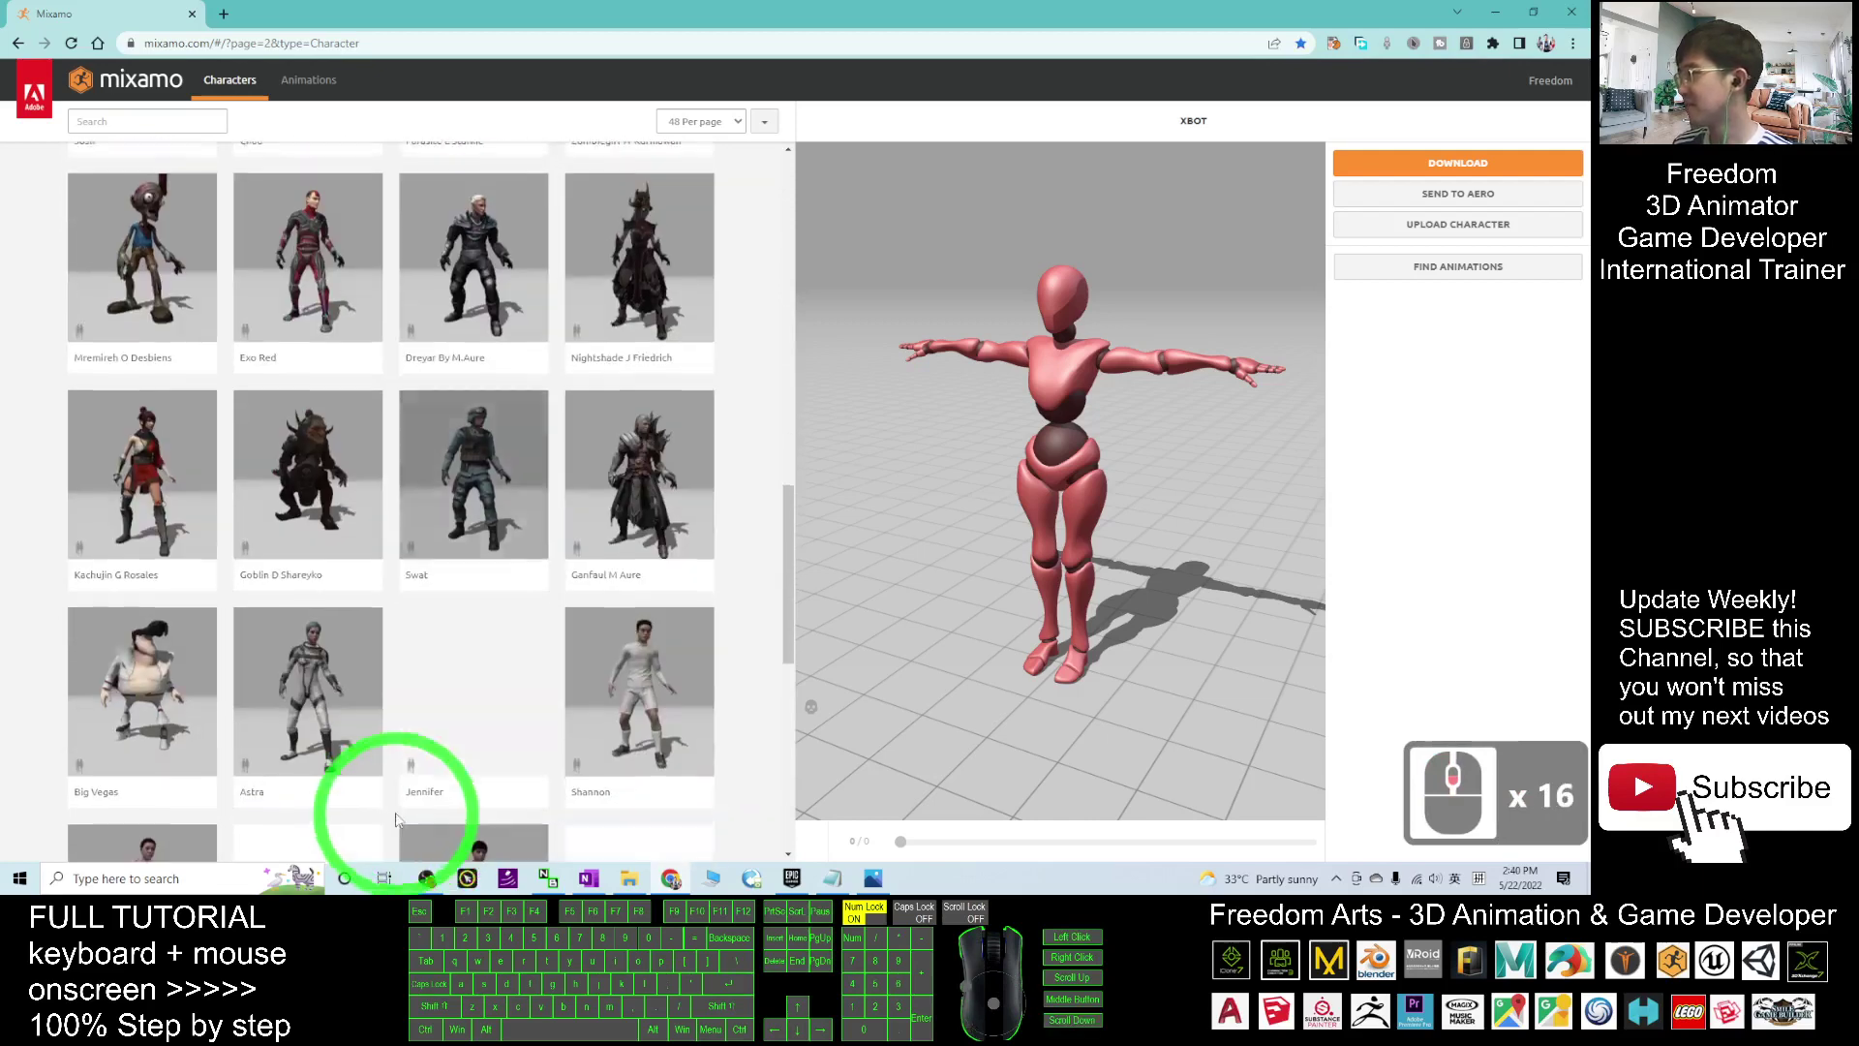
pyautogui.scroll(-5, 377, 810)
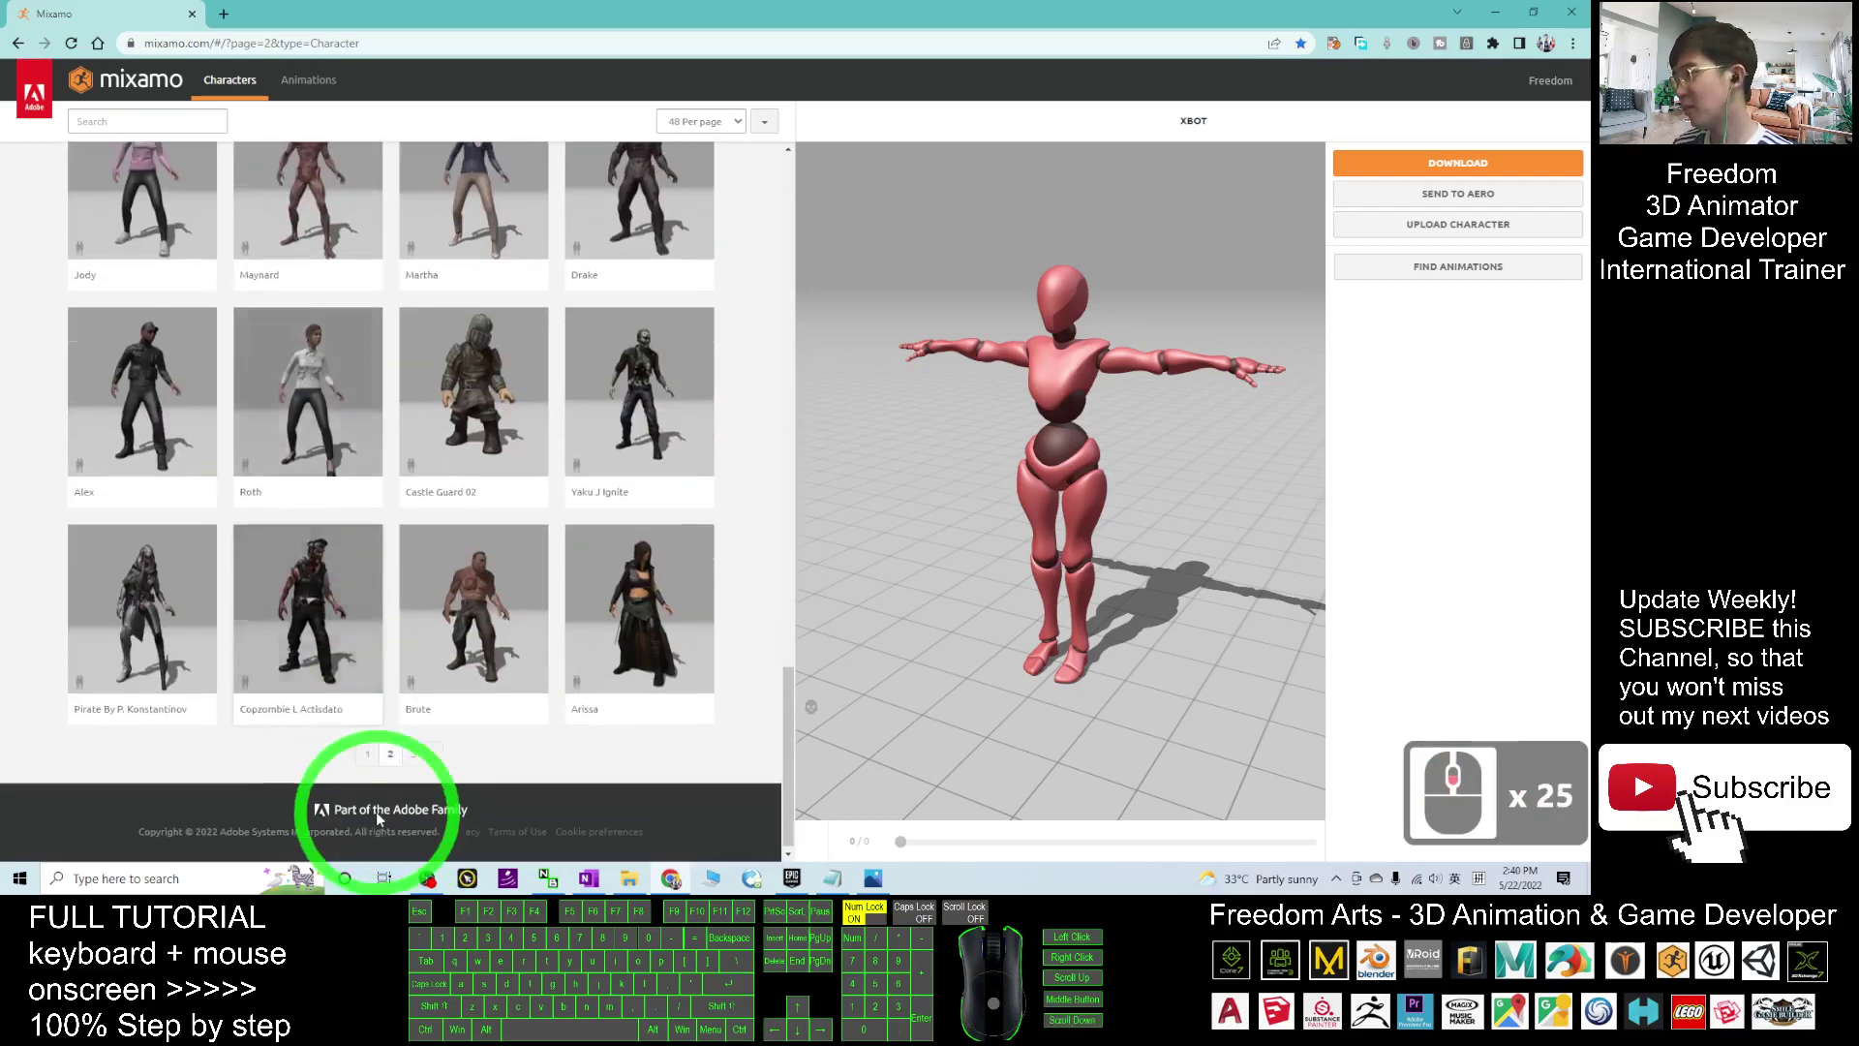
pyautogui.click(362, 762)
pyautogui.scroll(7, 635, 610)
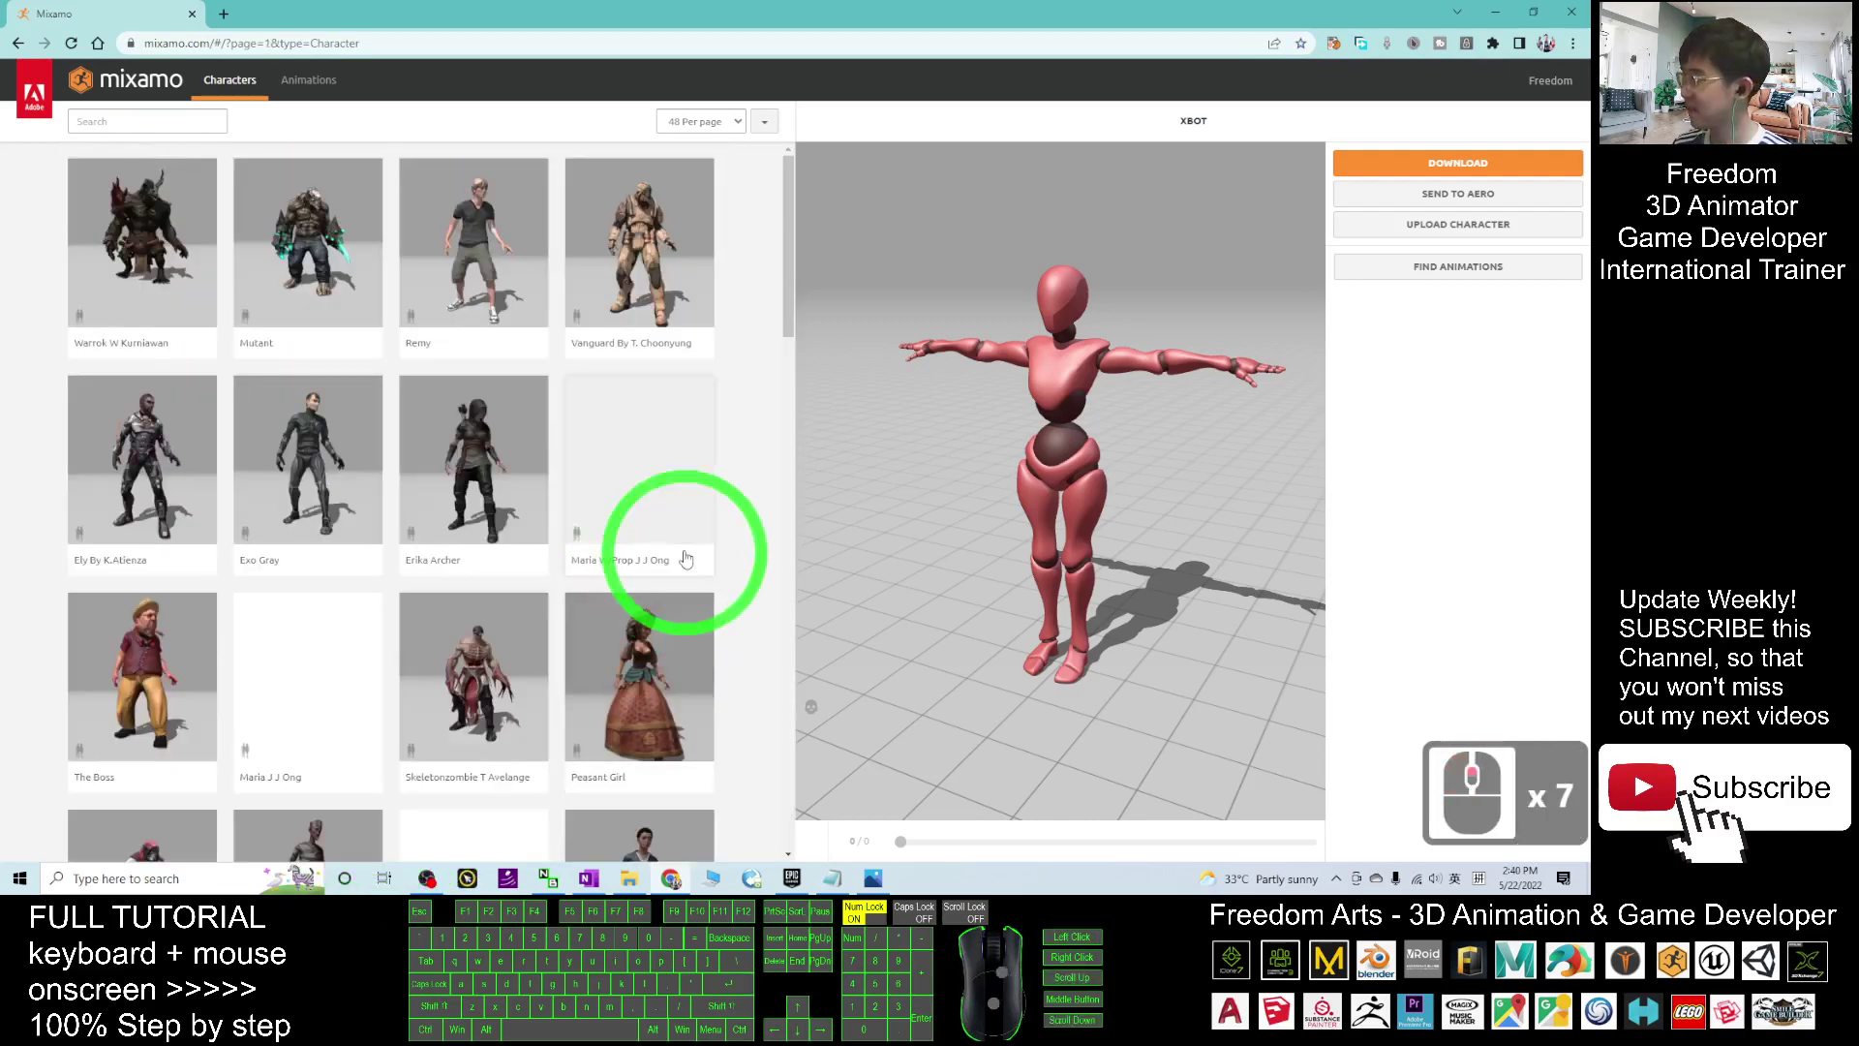
pyautogui.scroll(3, 685, 559)
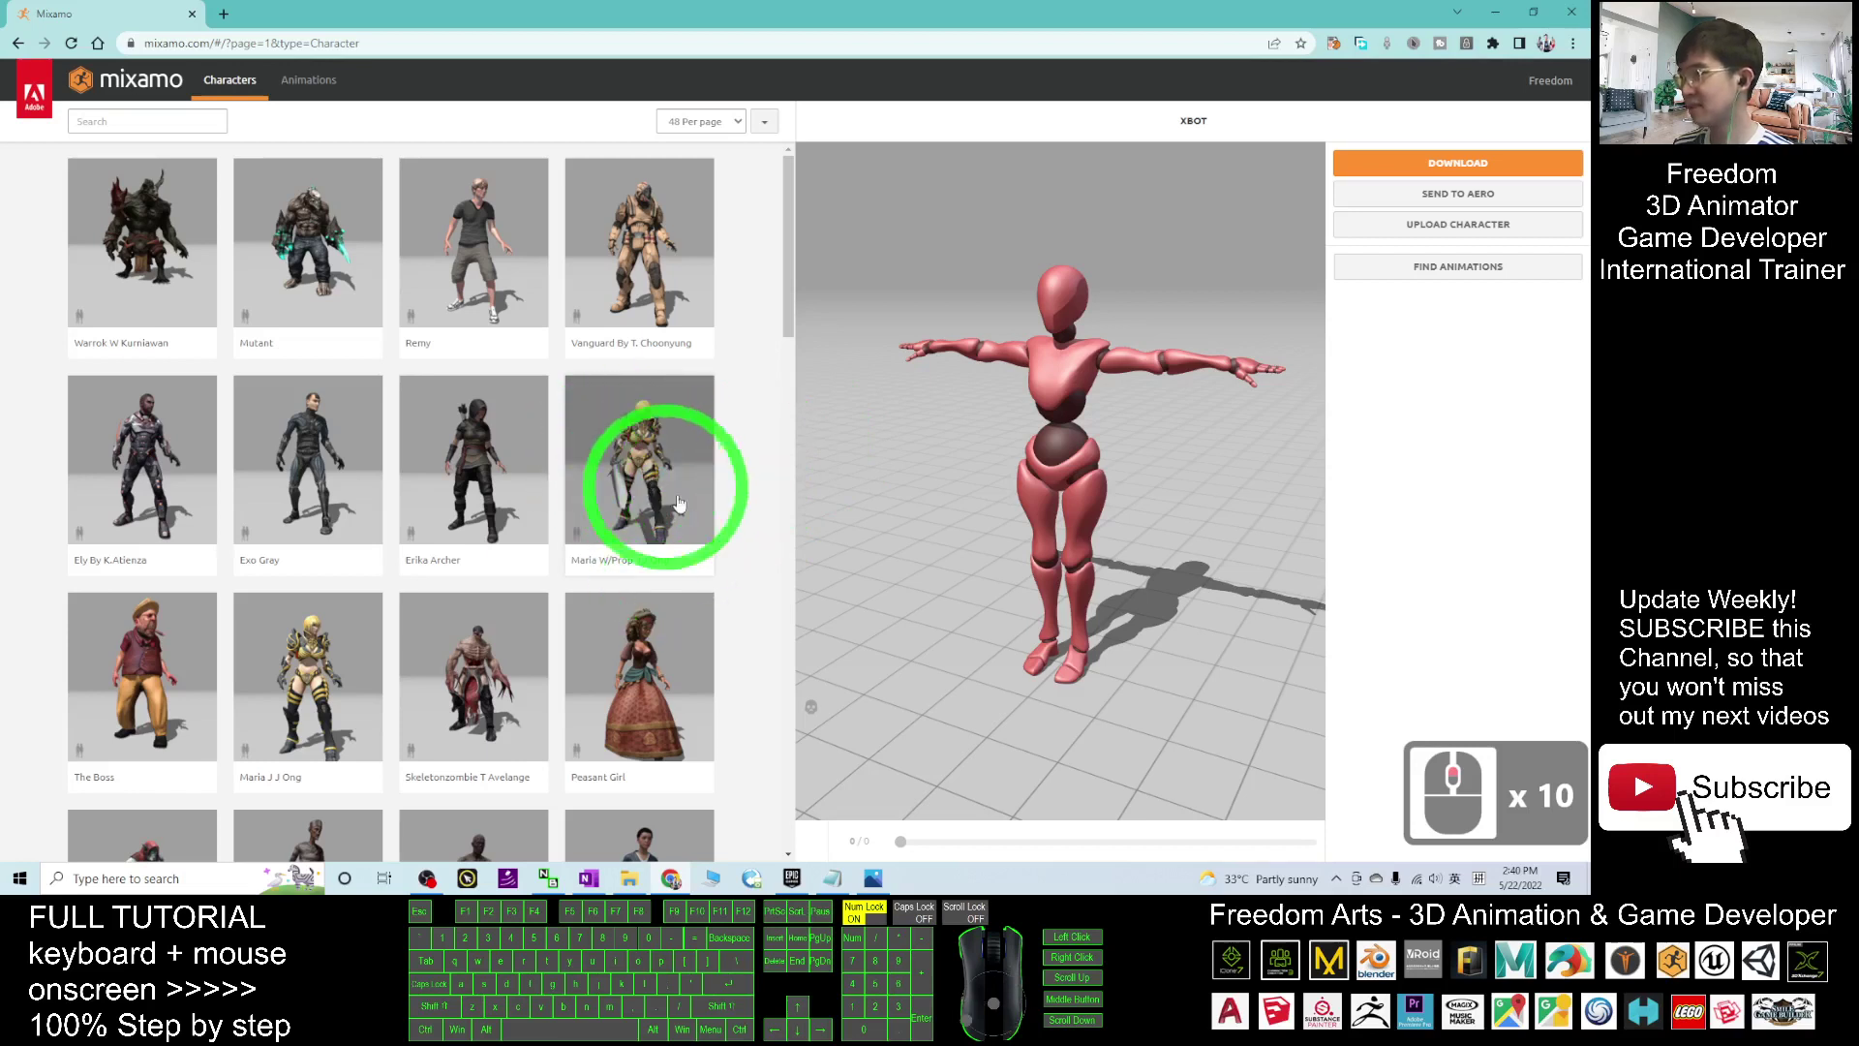
# Load Maria J J Ong and download her as an FBX Binary file in T-pose
pyautogui.click(311, 690)
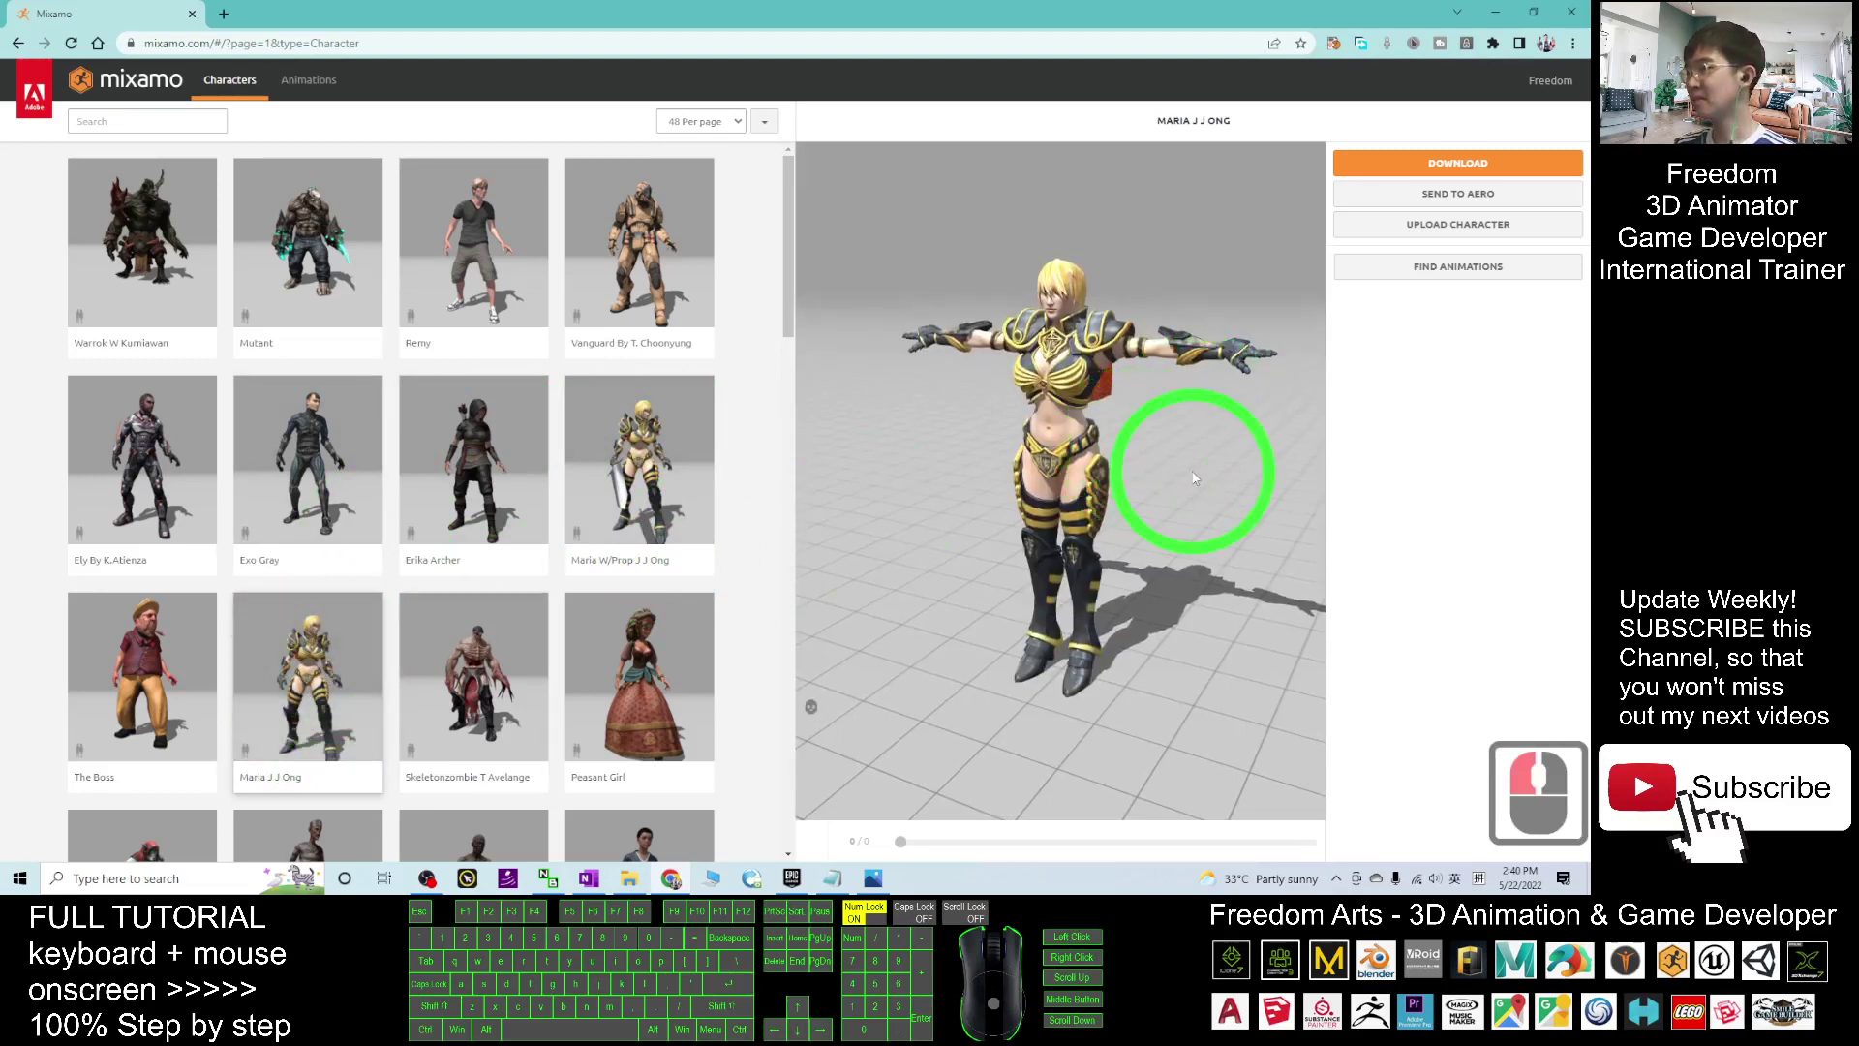
pyautogui.click(1433, 162)
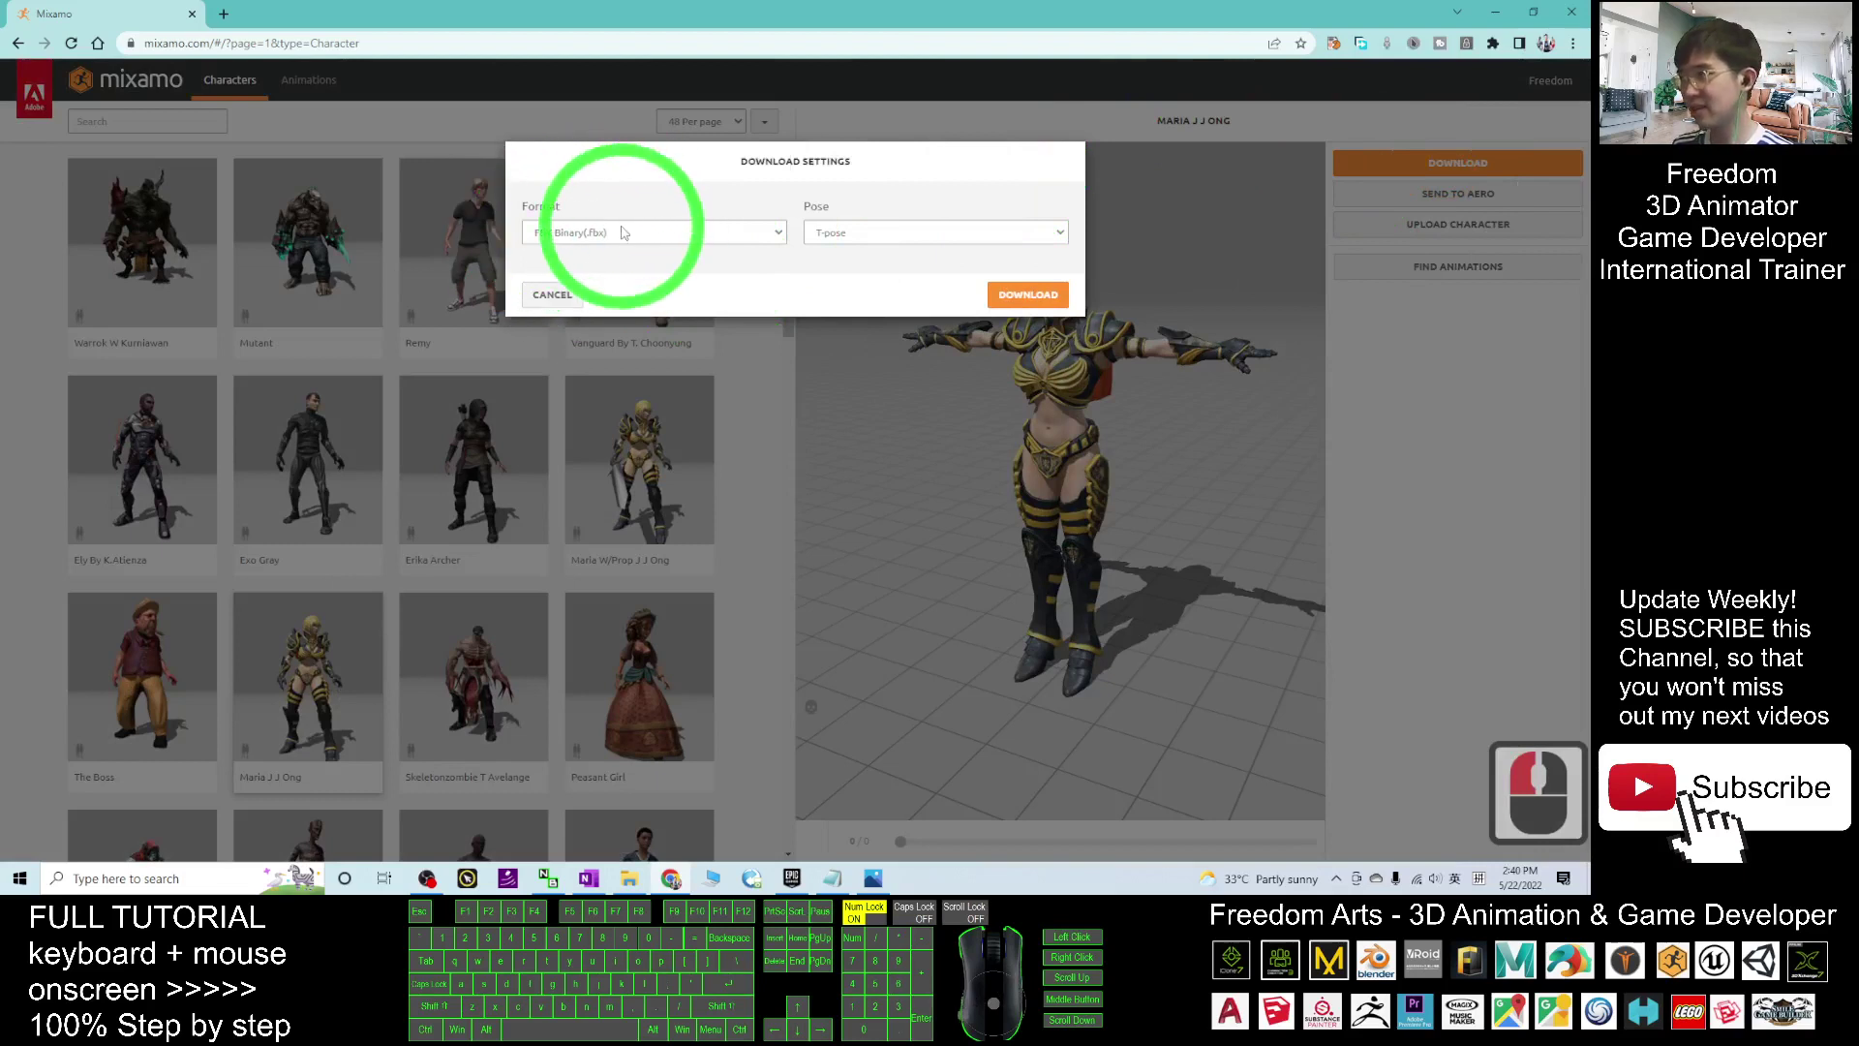
pyautogui.click(1058, 295)
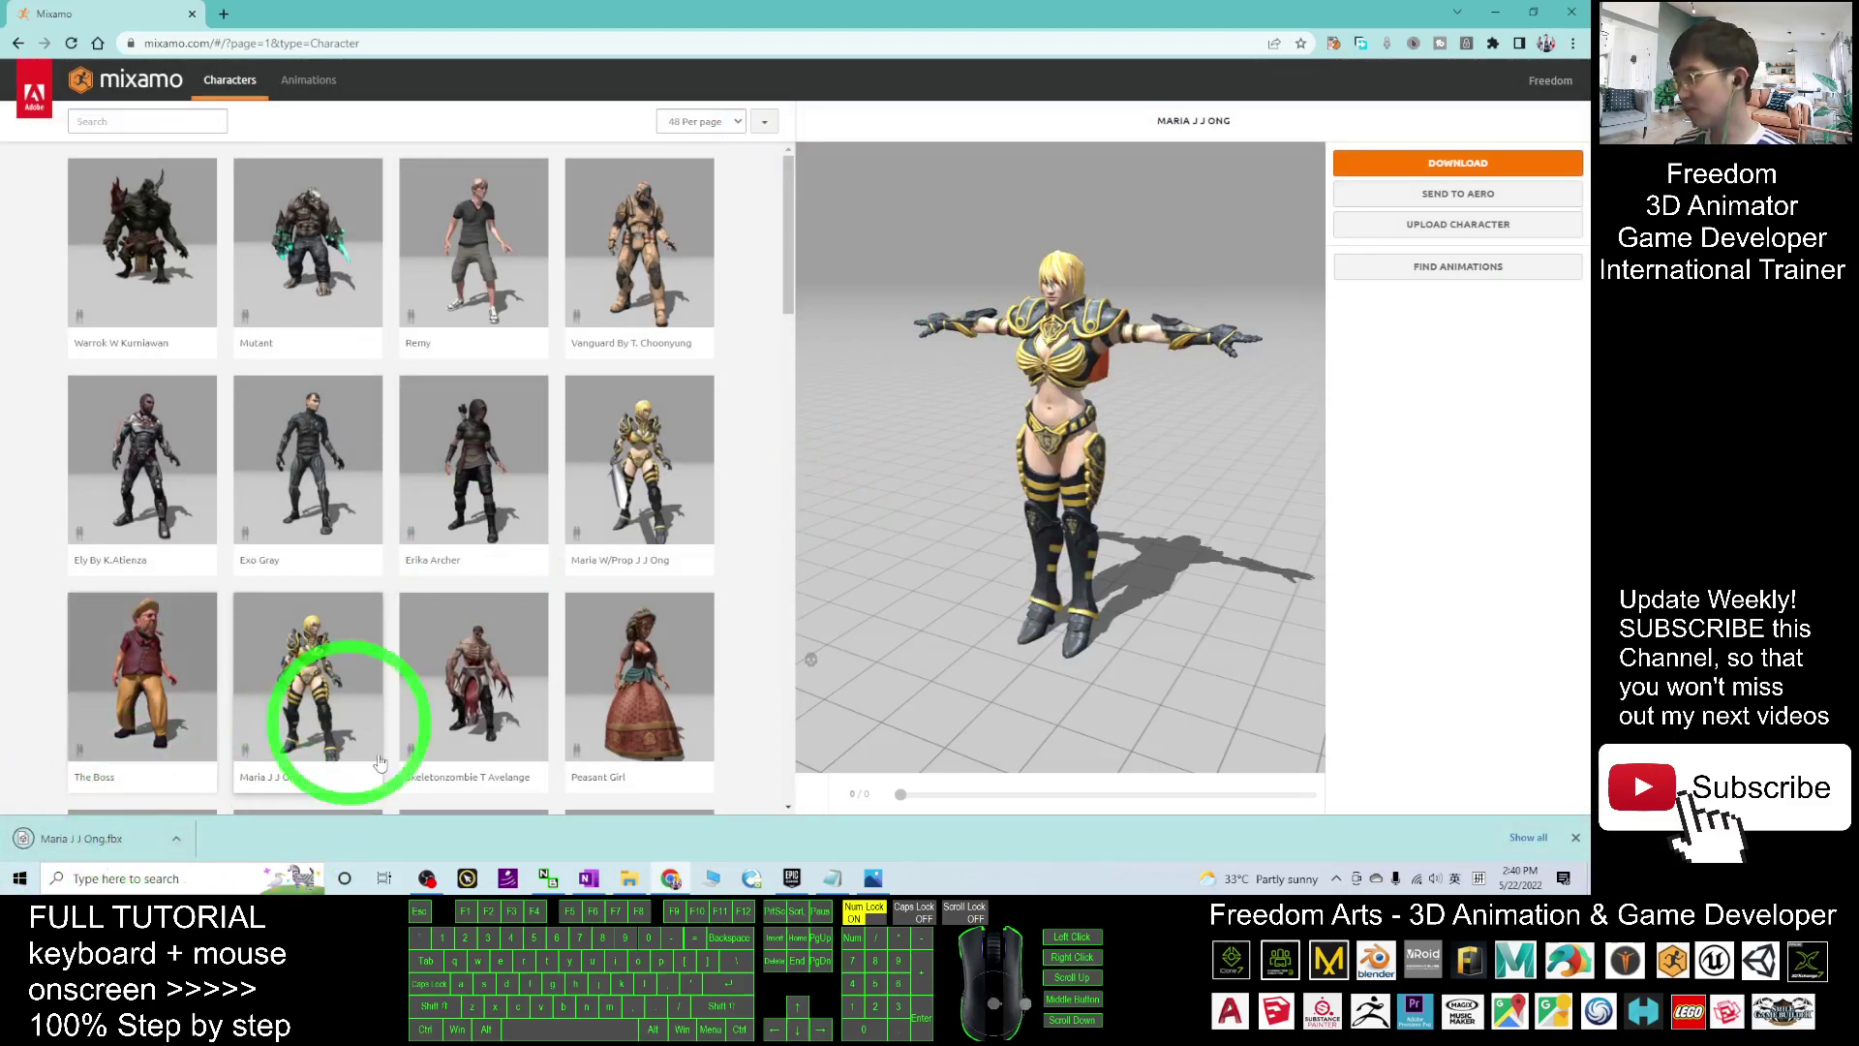
# Check that Maria J J Ong.fbx is in the Downloads folder, reopening it via Show in folder
pyautogui.rightClick(628, 880)
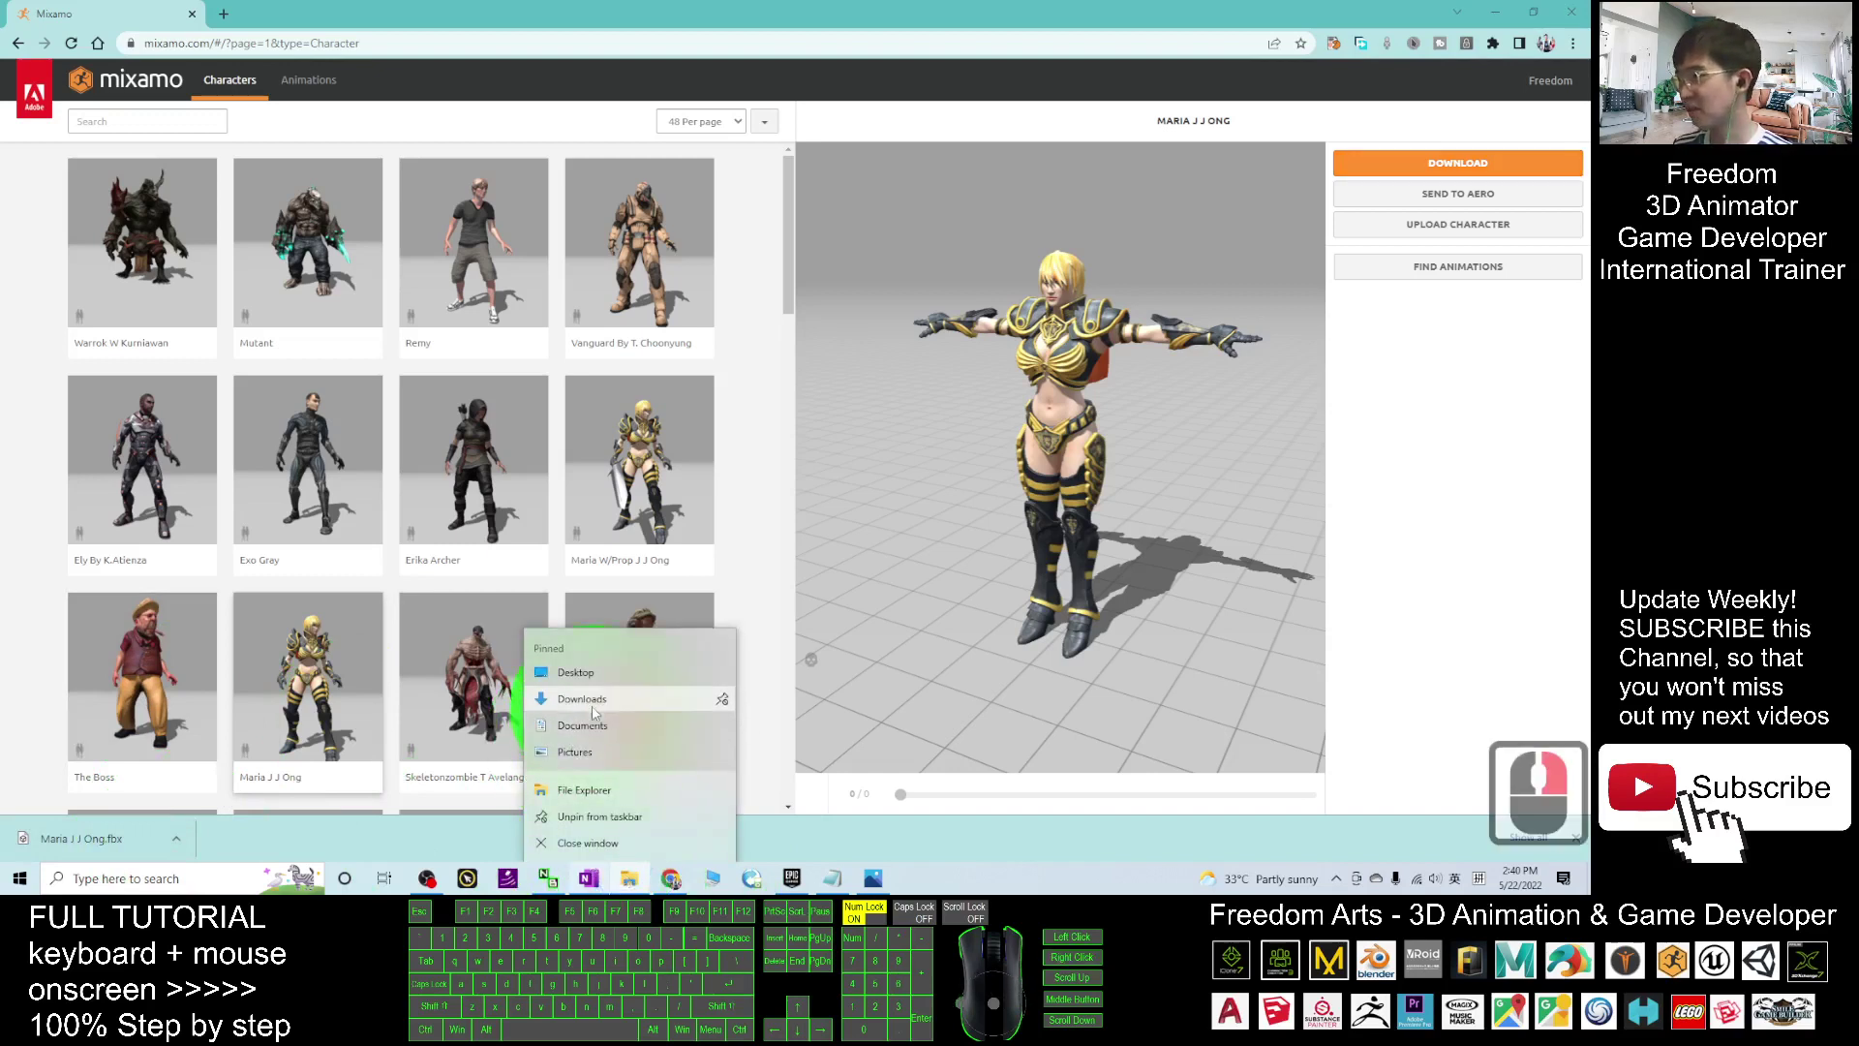
pyautogui.click(663, 576)
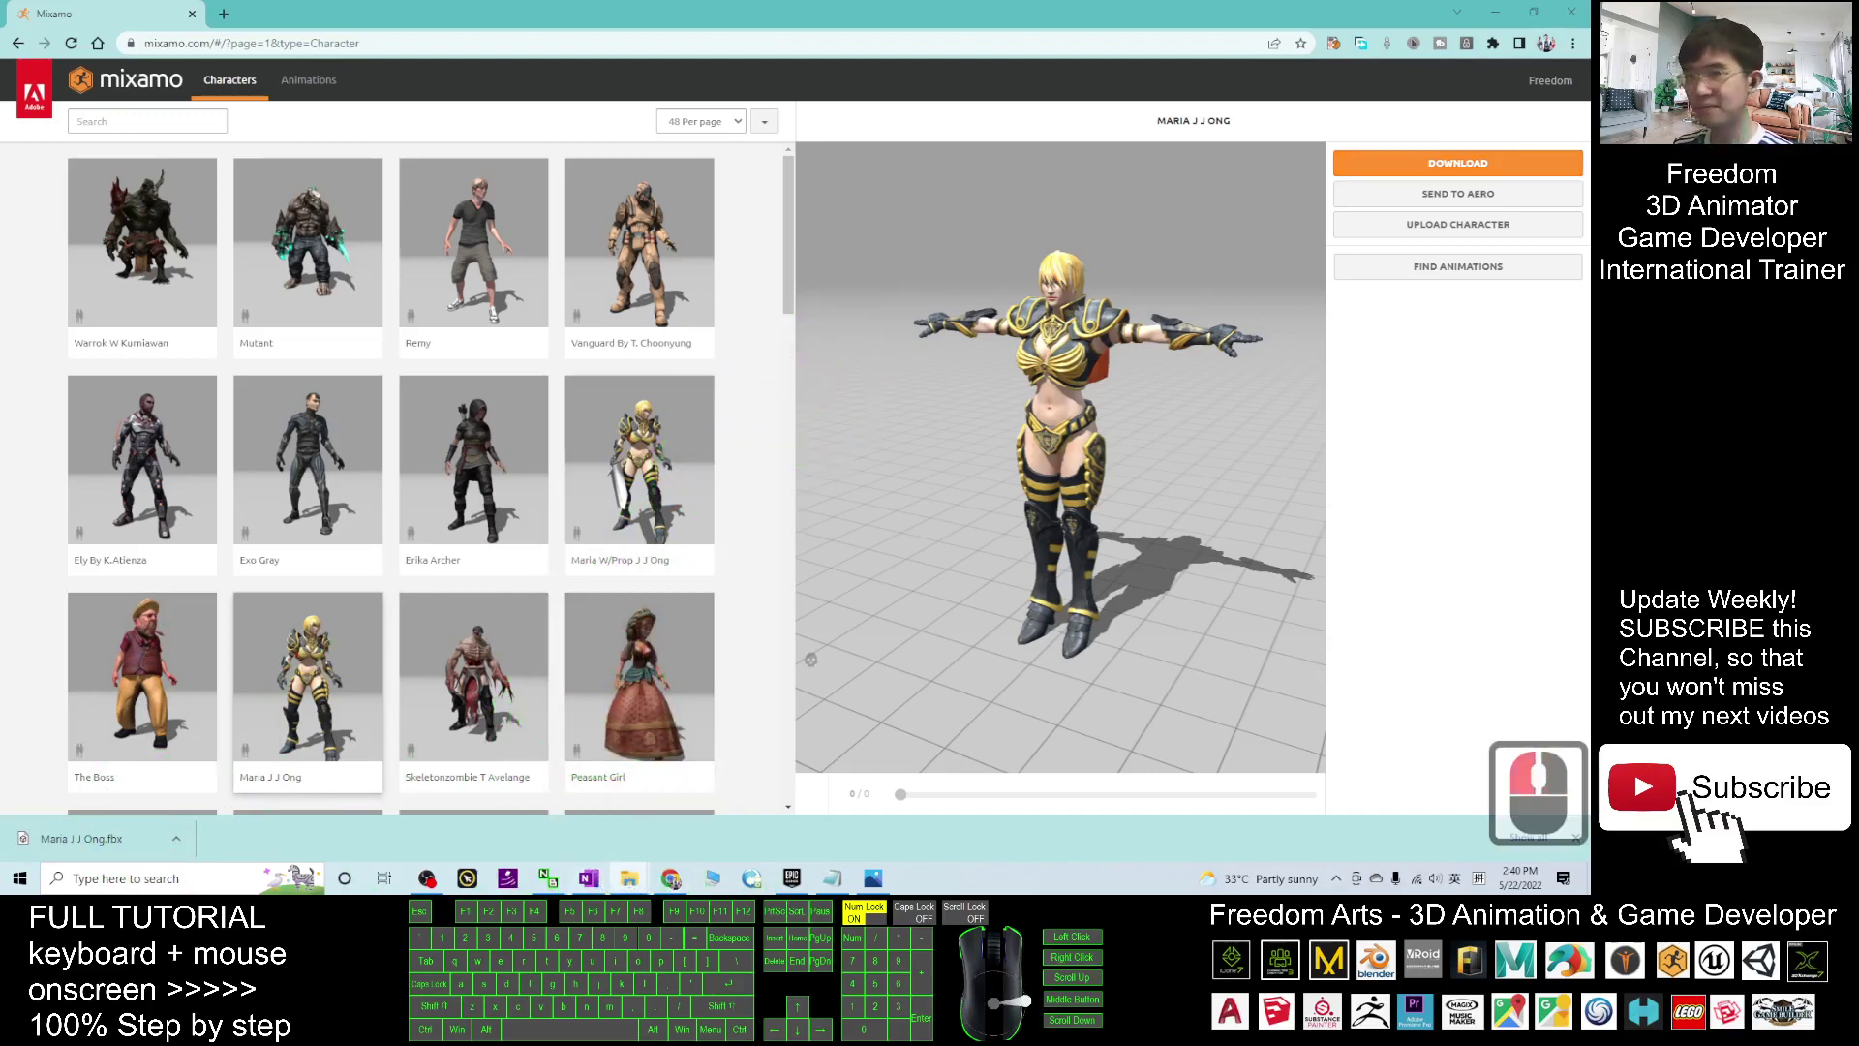
pyautogui.moveTo(445, 194)
pyautogui.mouseDown()
pyautogui.moveTo(365, 311)
pyautogui.moveTo(290, 258)
pyautogui.moveTo(376, 278)
pyautogui.mouseUp()
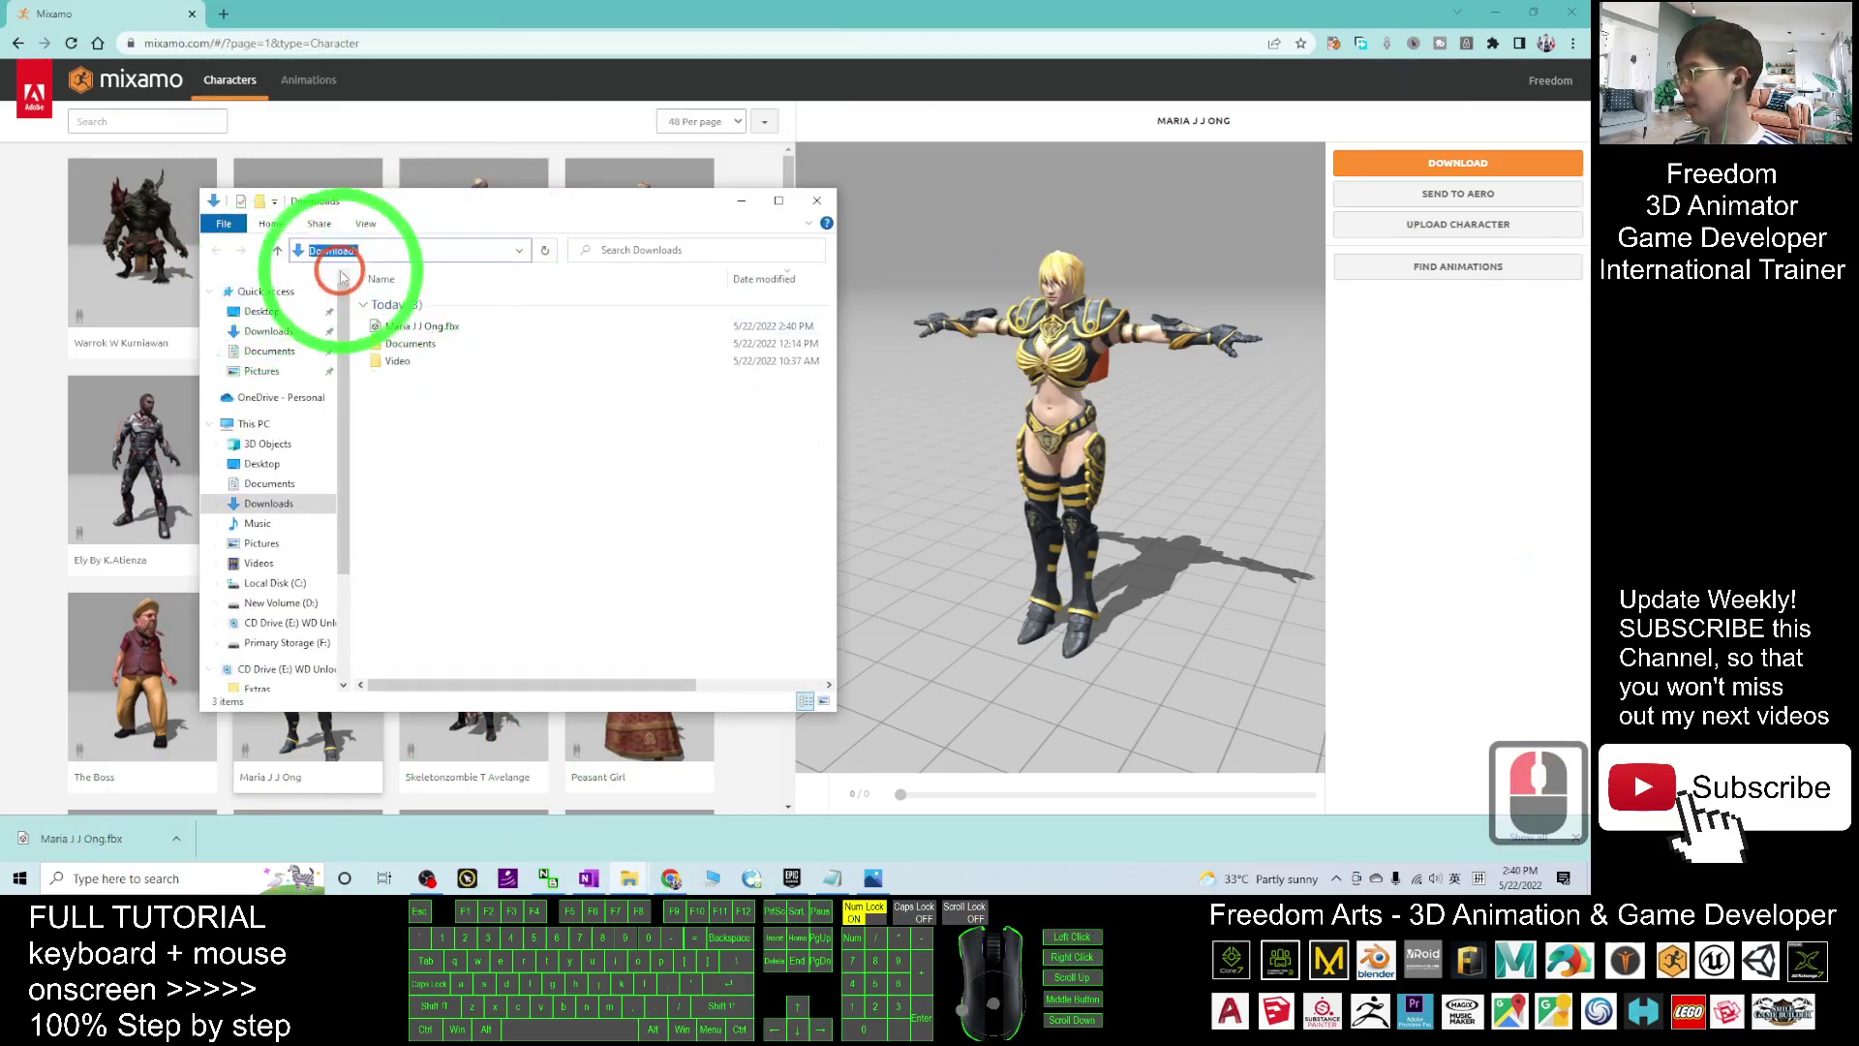
pyautogui.click(416, 362)
pyautogui.click(266, 331)
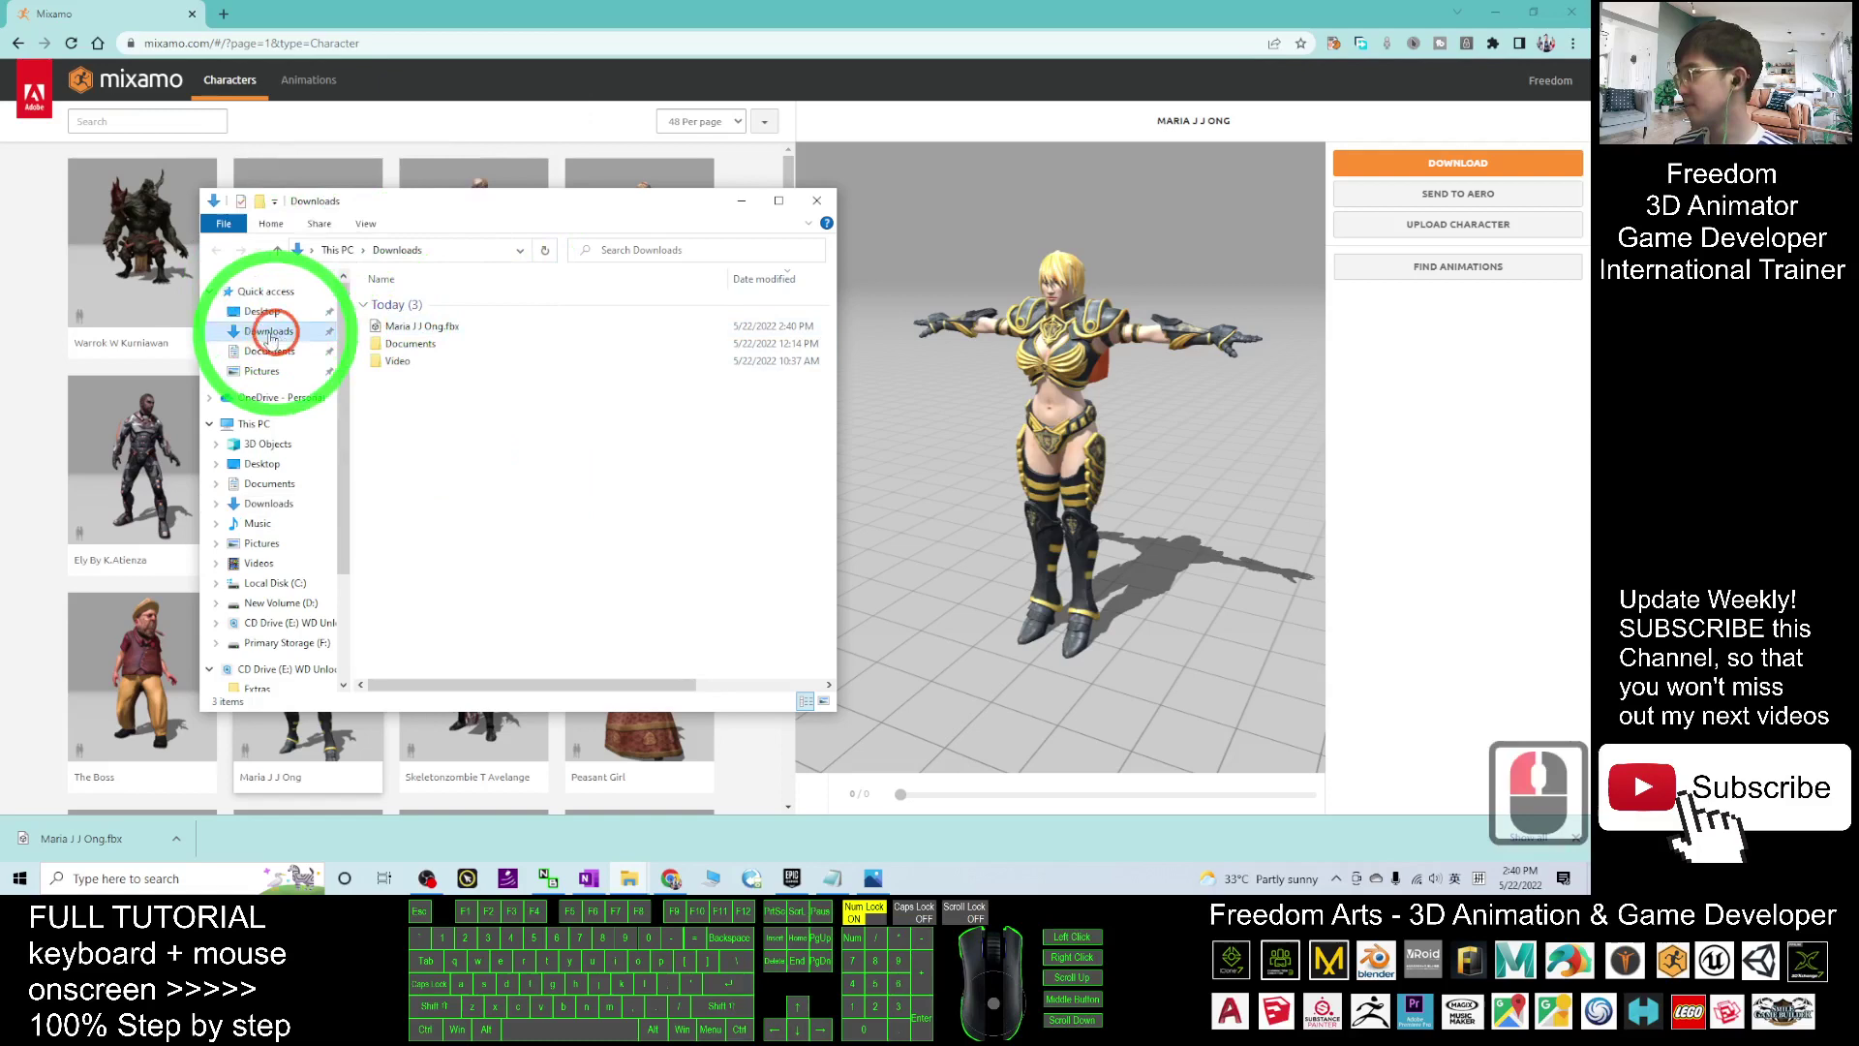
pyautogui.click(413, 327)
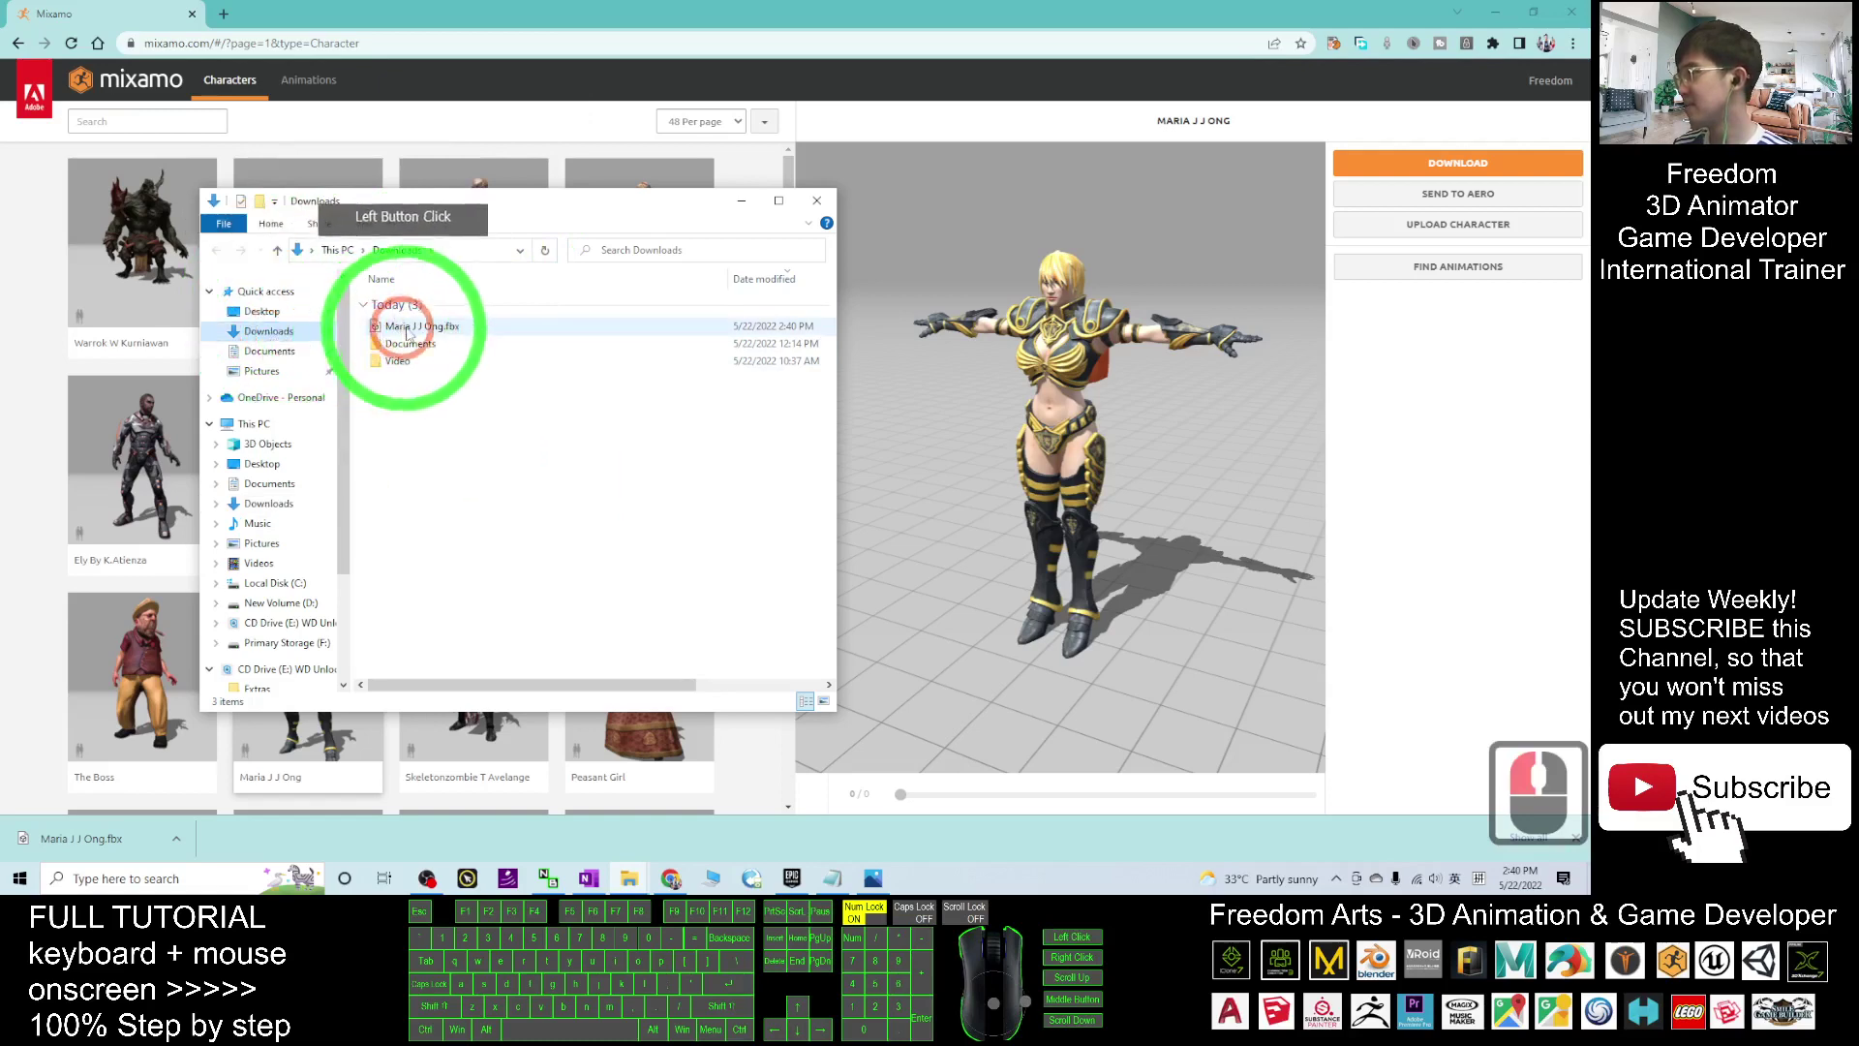
pyautogui.click(817, 201)
pyautogui.click(189, 850)
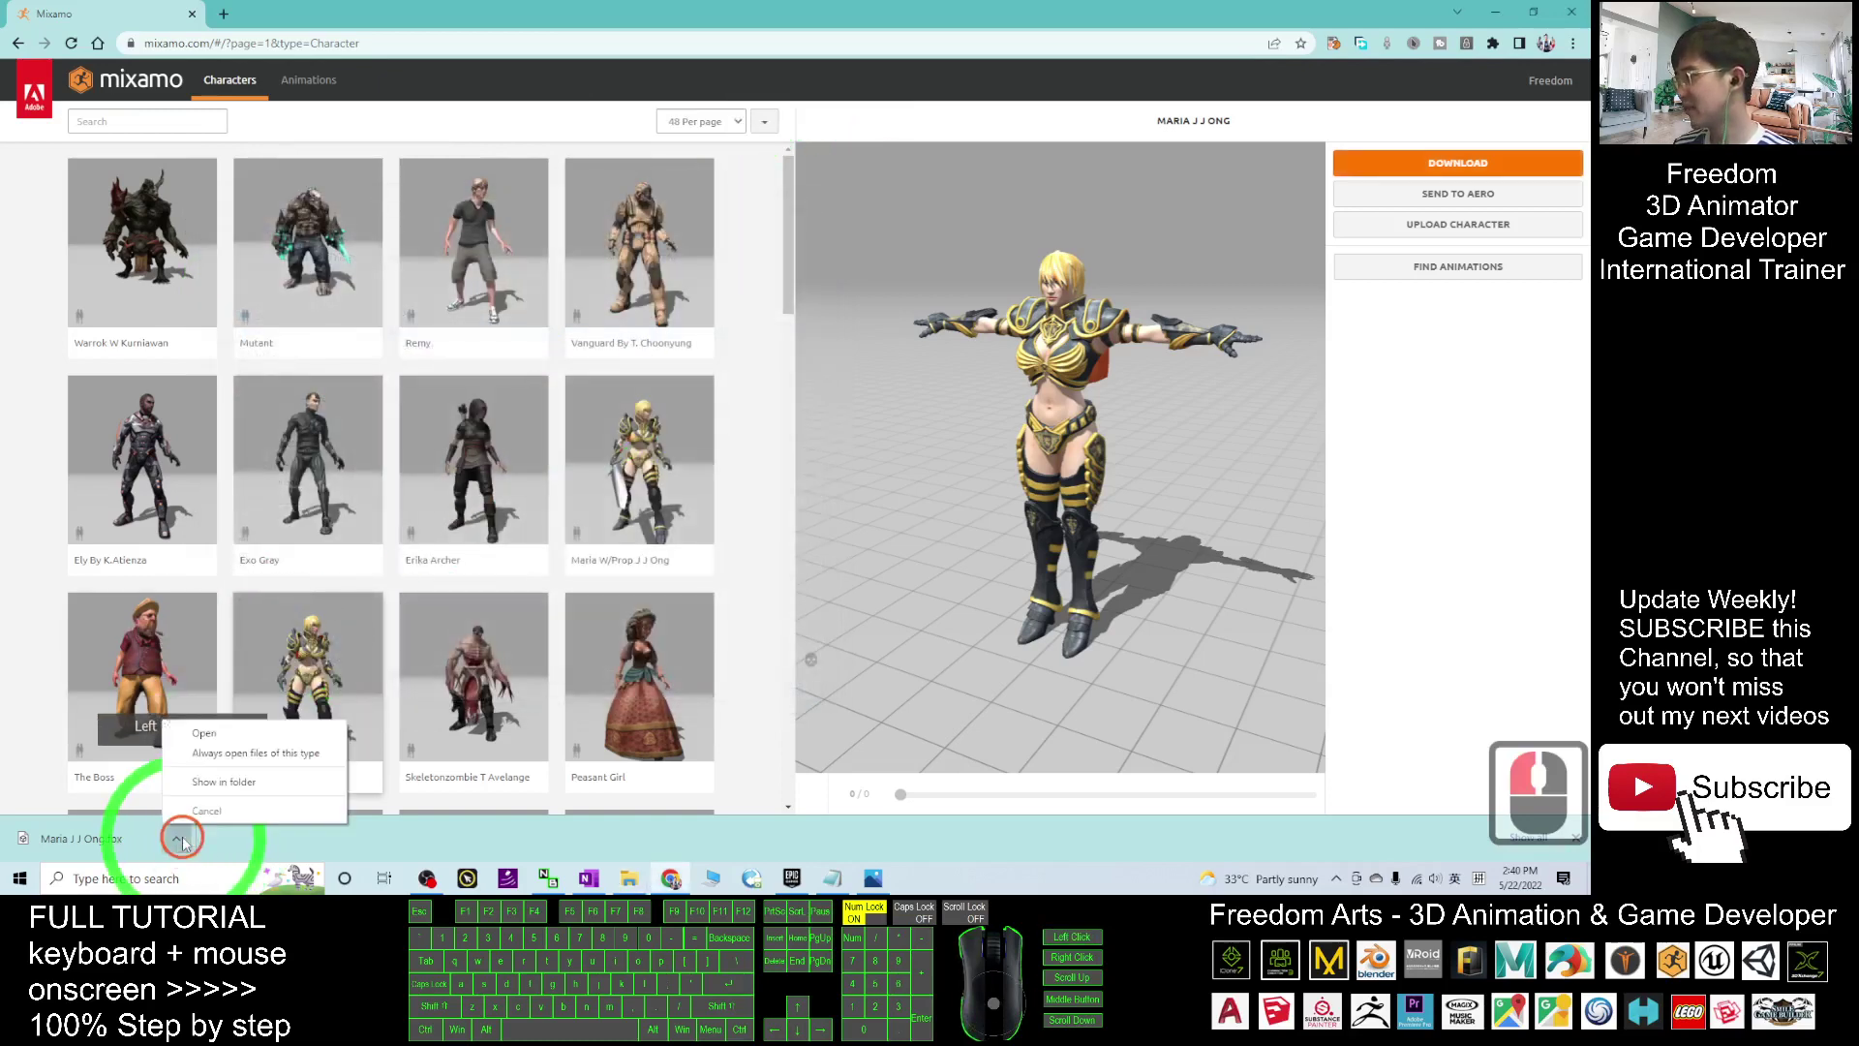
pyautogui.click(194, 773)
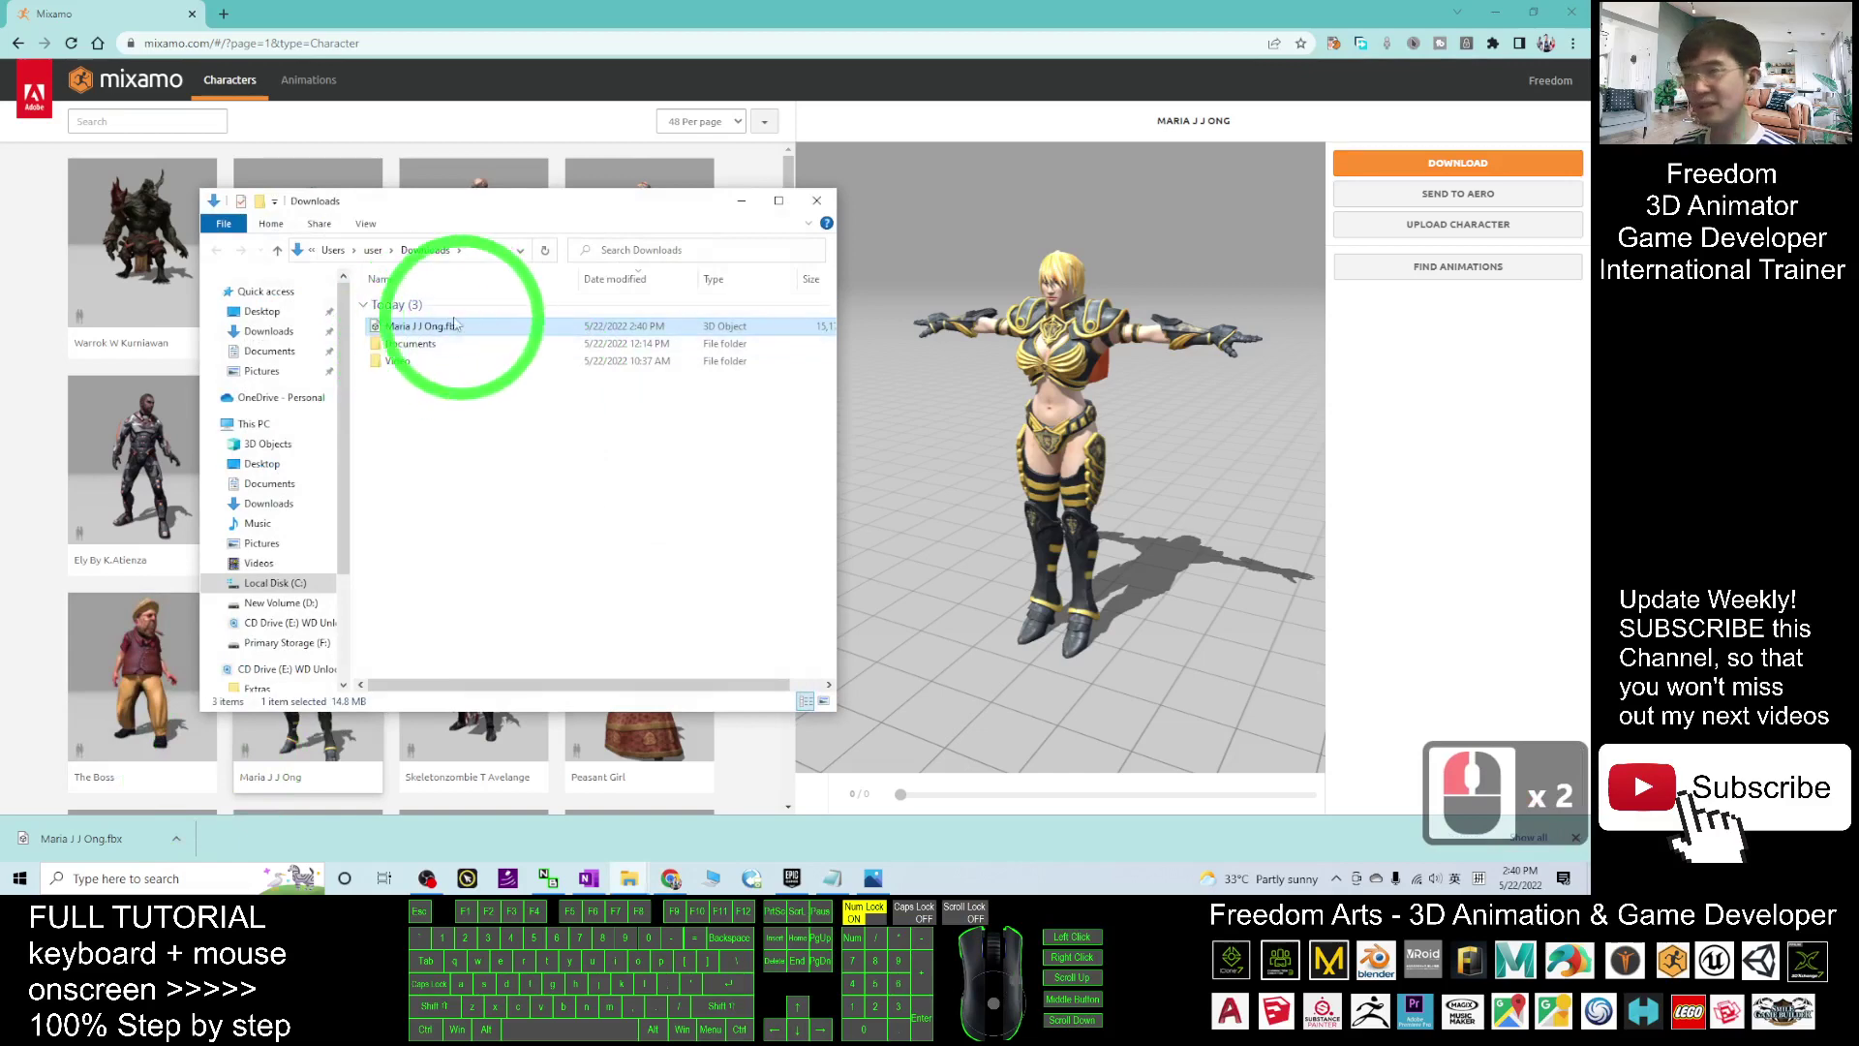
# Search Mixamo animations for 'mma kick' and apply the third Mma Kick result to Maria
pyautogui.click(114, 8)
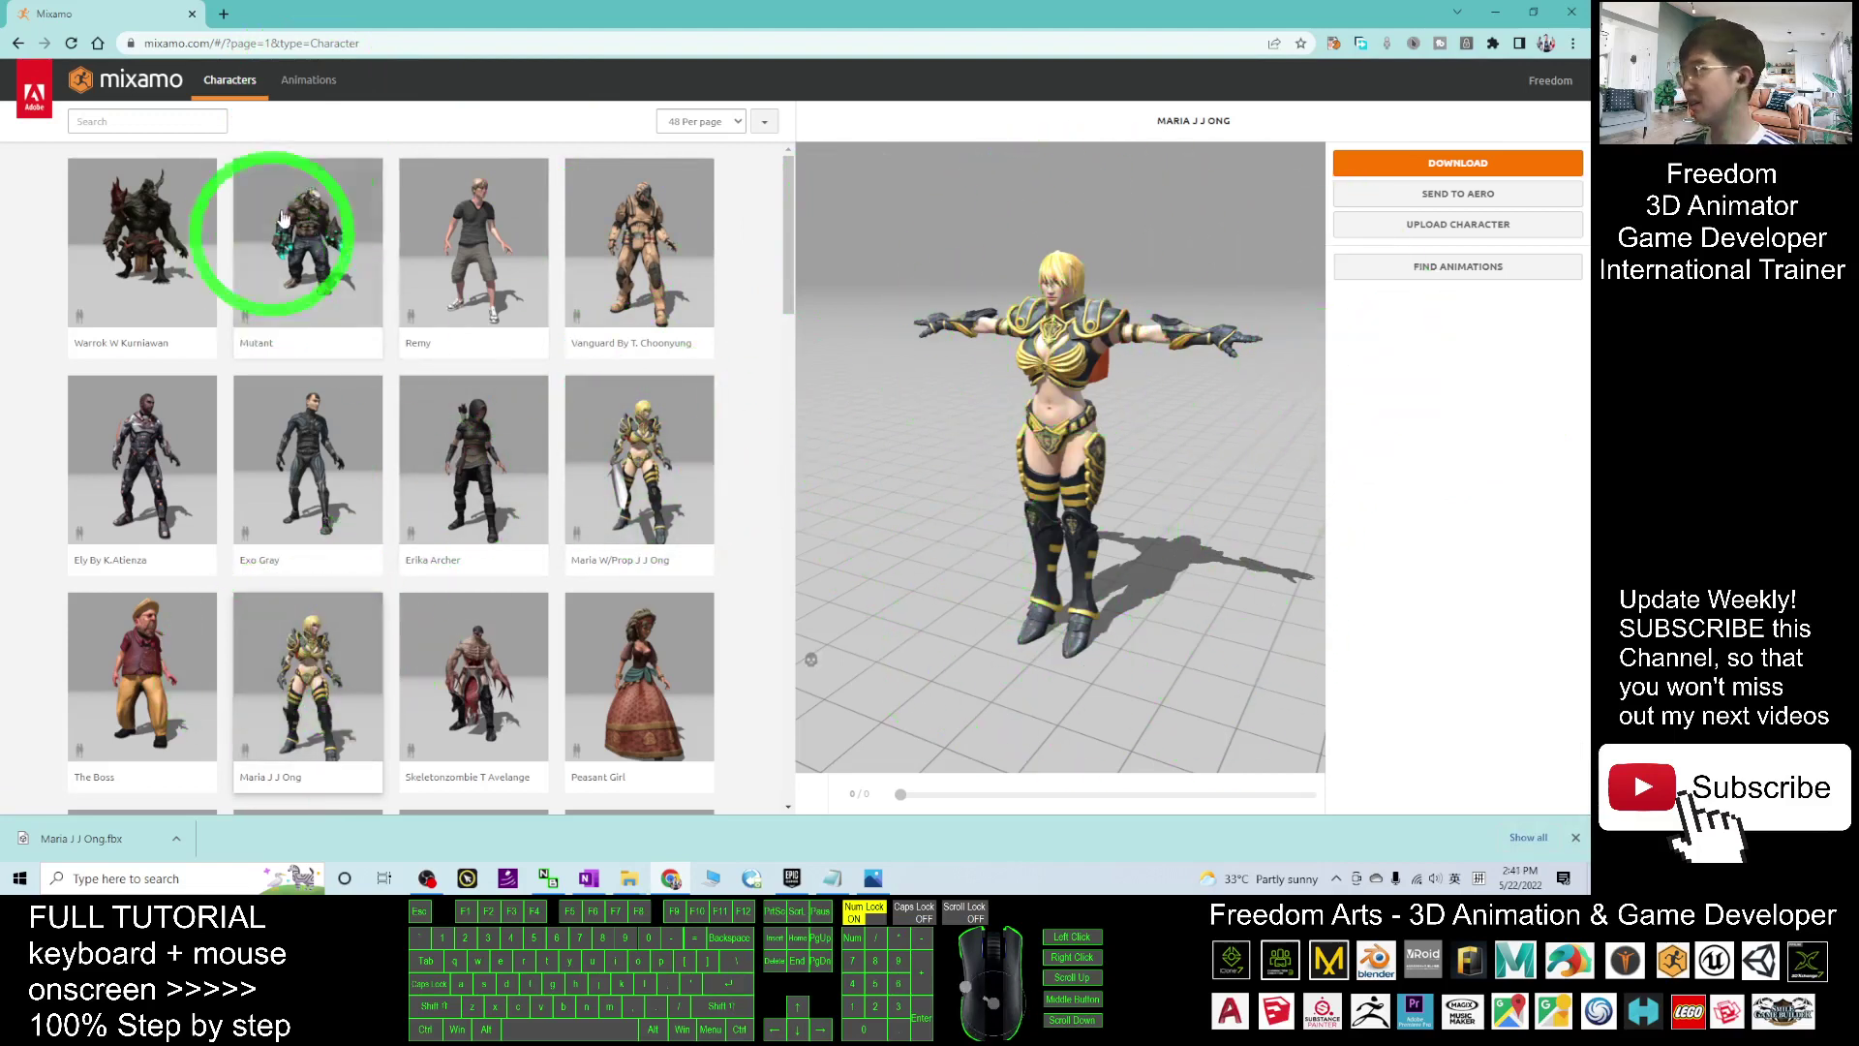
pyautogui.click(304, 85)
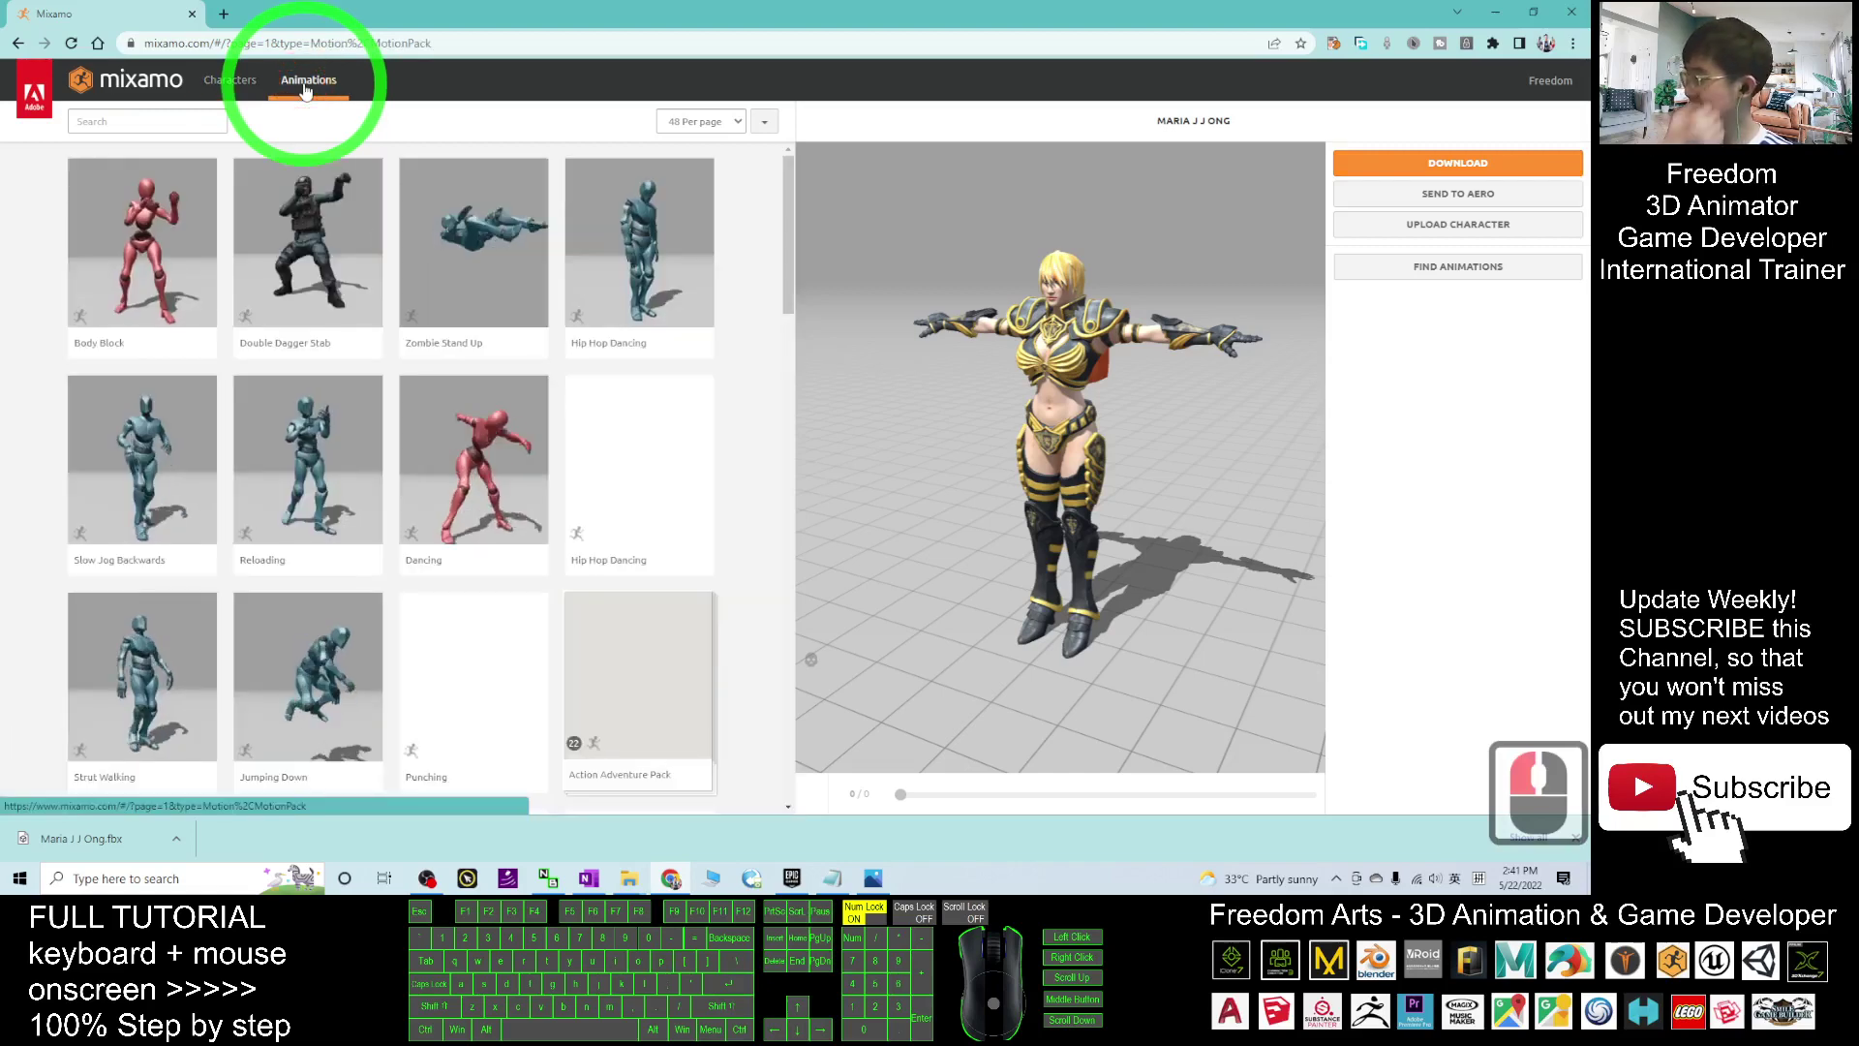
pyautogui.moveTo(790, 184); pyautogui.dragTo(743, 174)
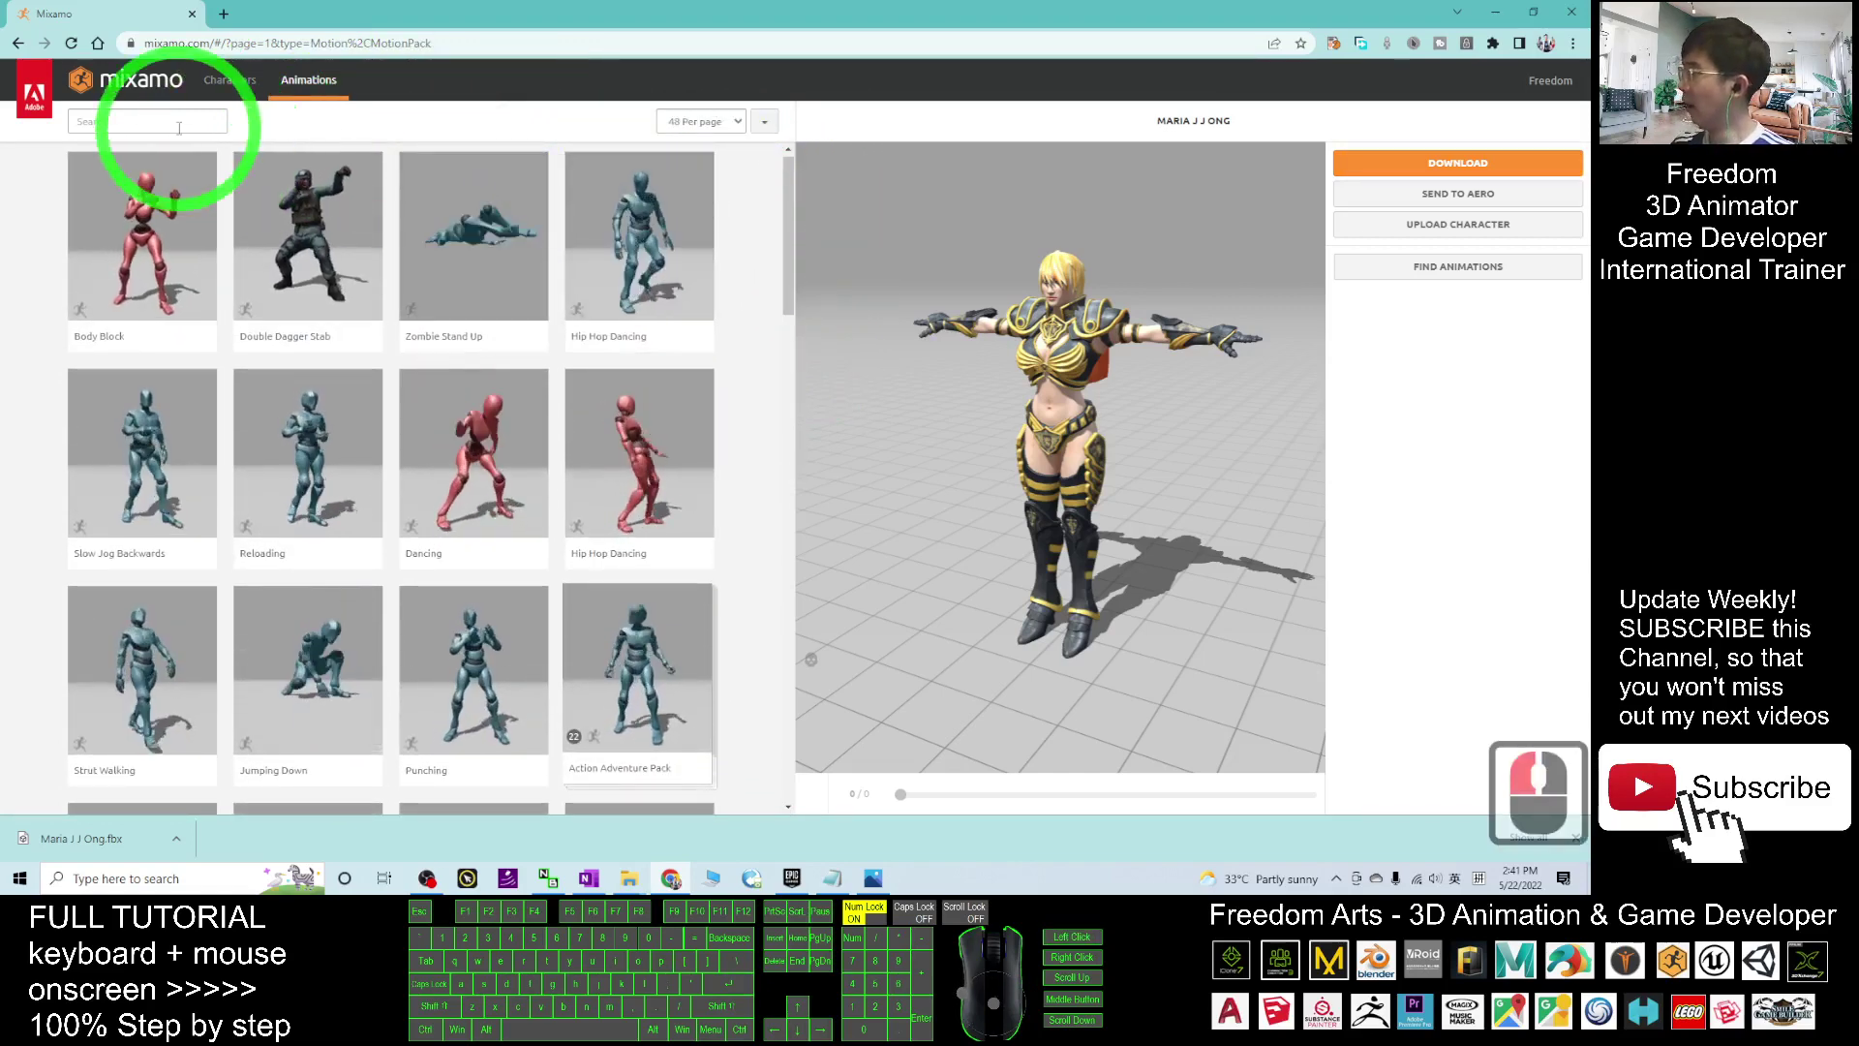
pyautogui.click(178, 127)
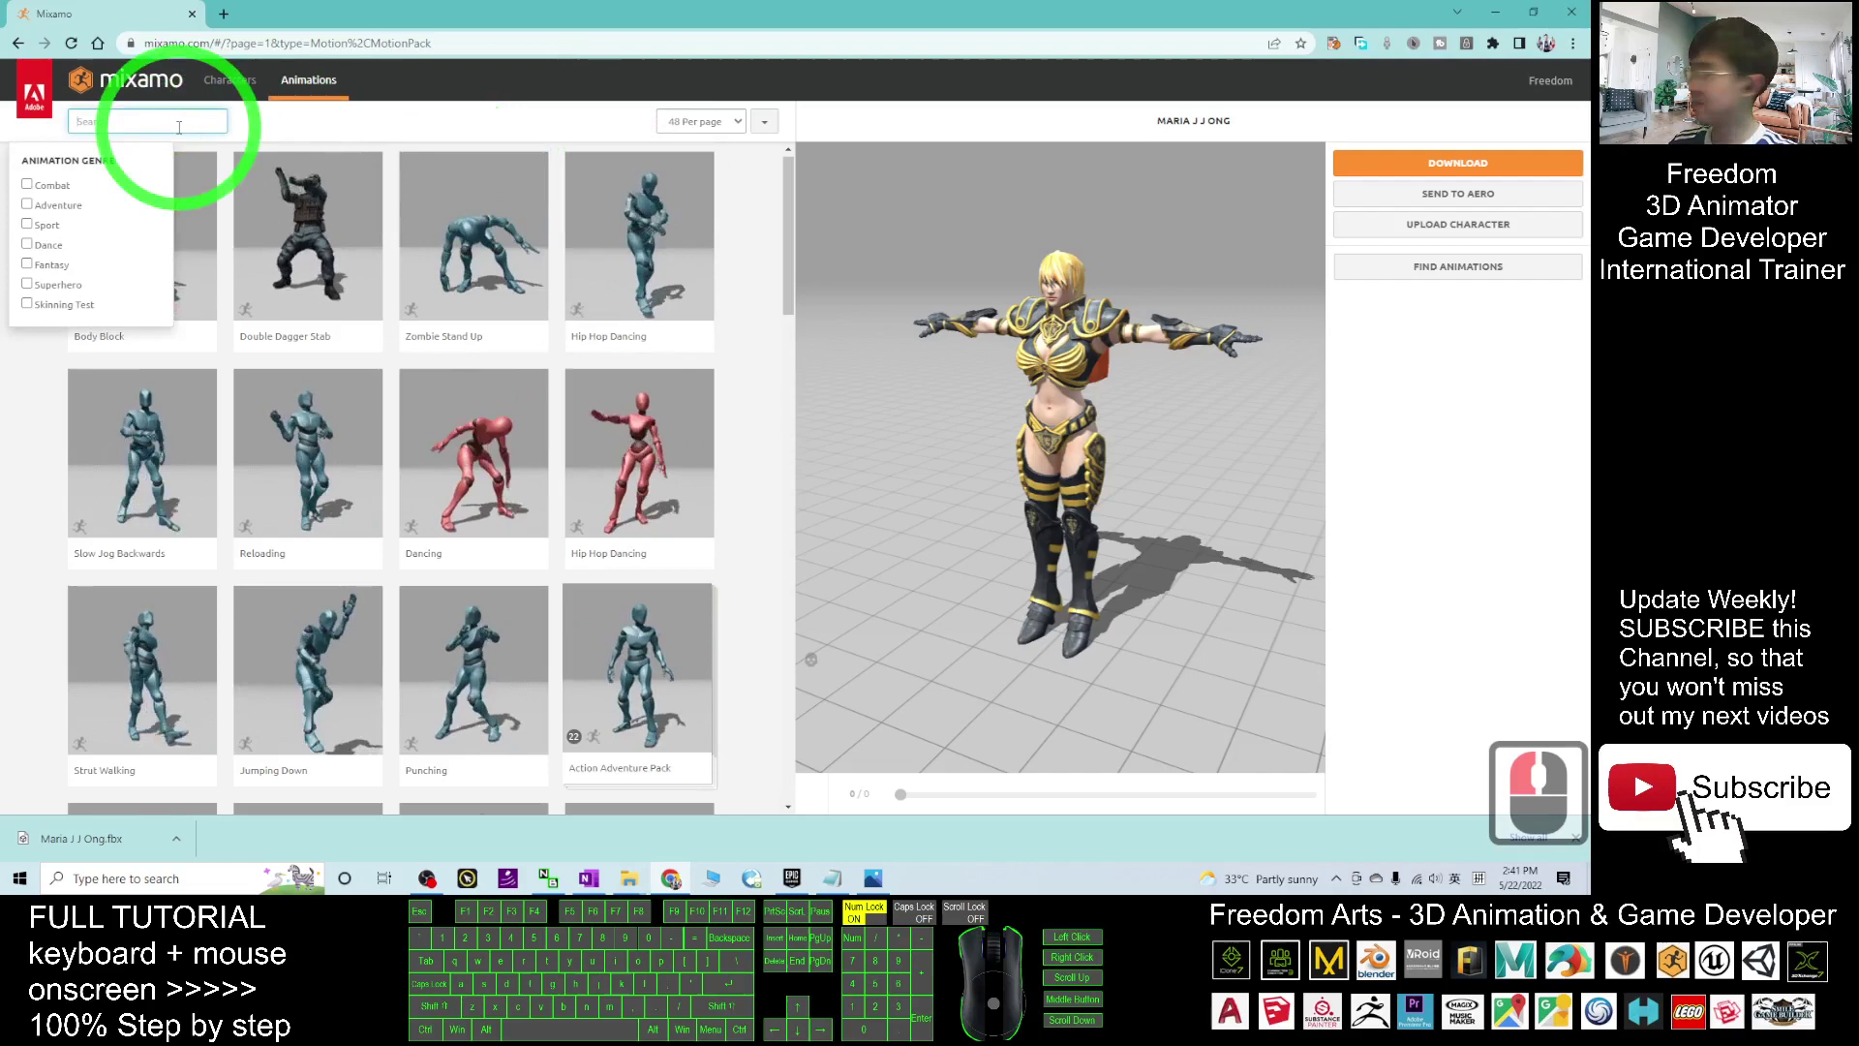
pyautogui.write('mma kick')
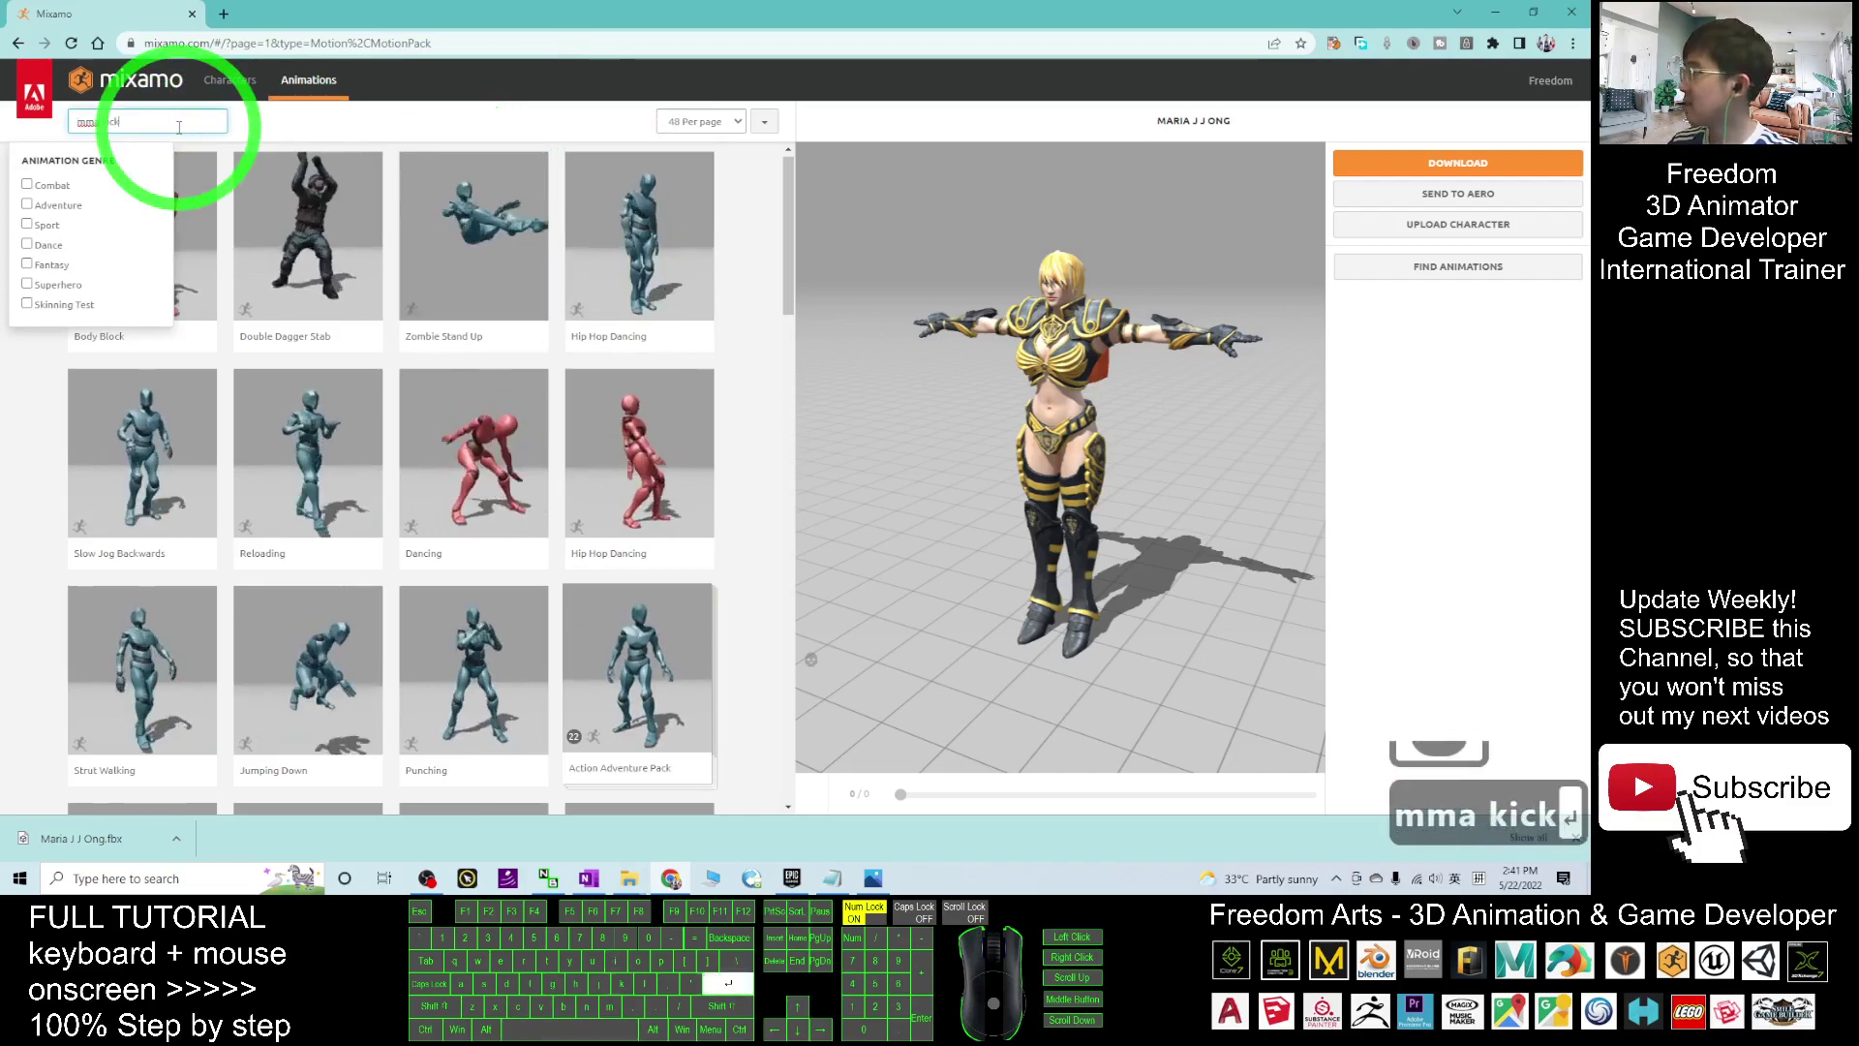
pyautogui.press('Return')
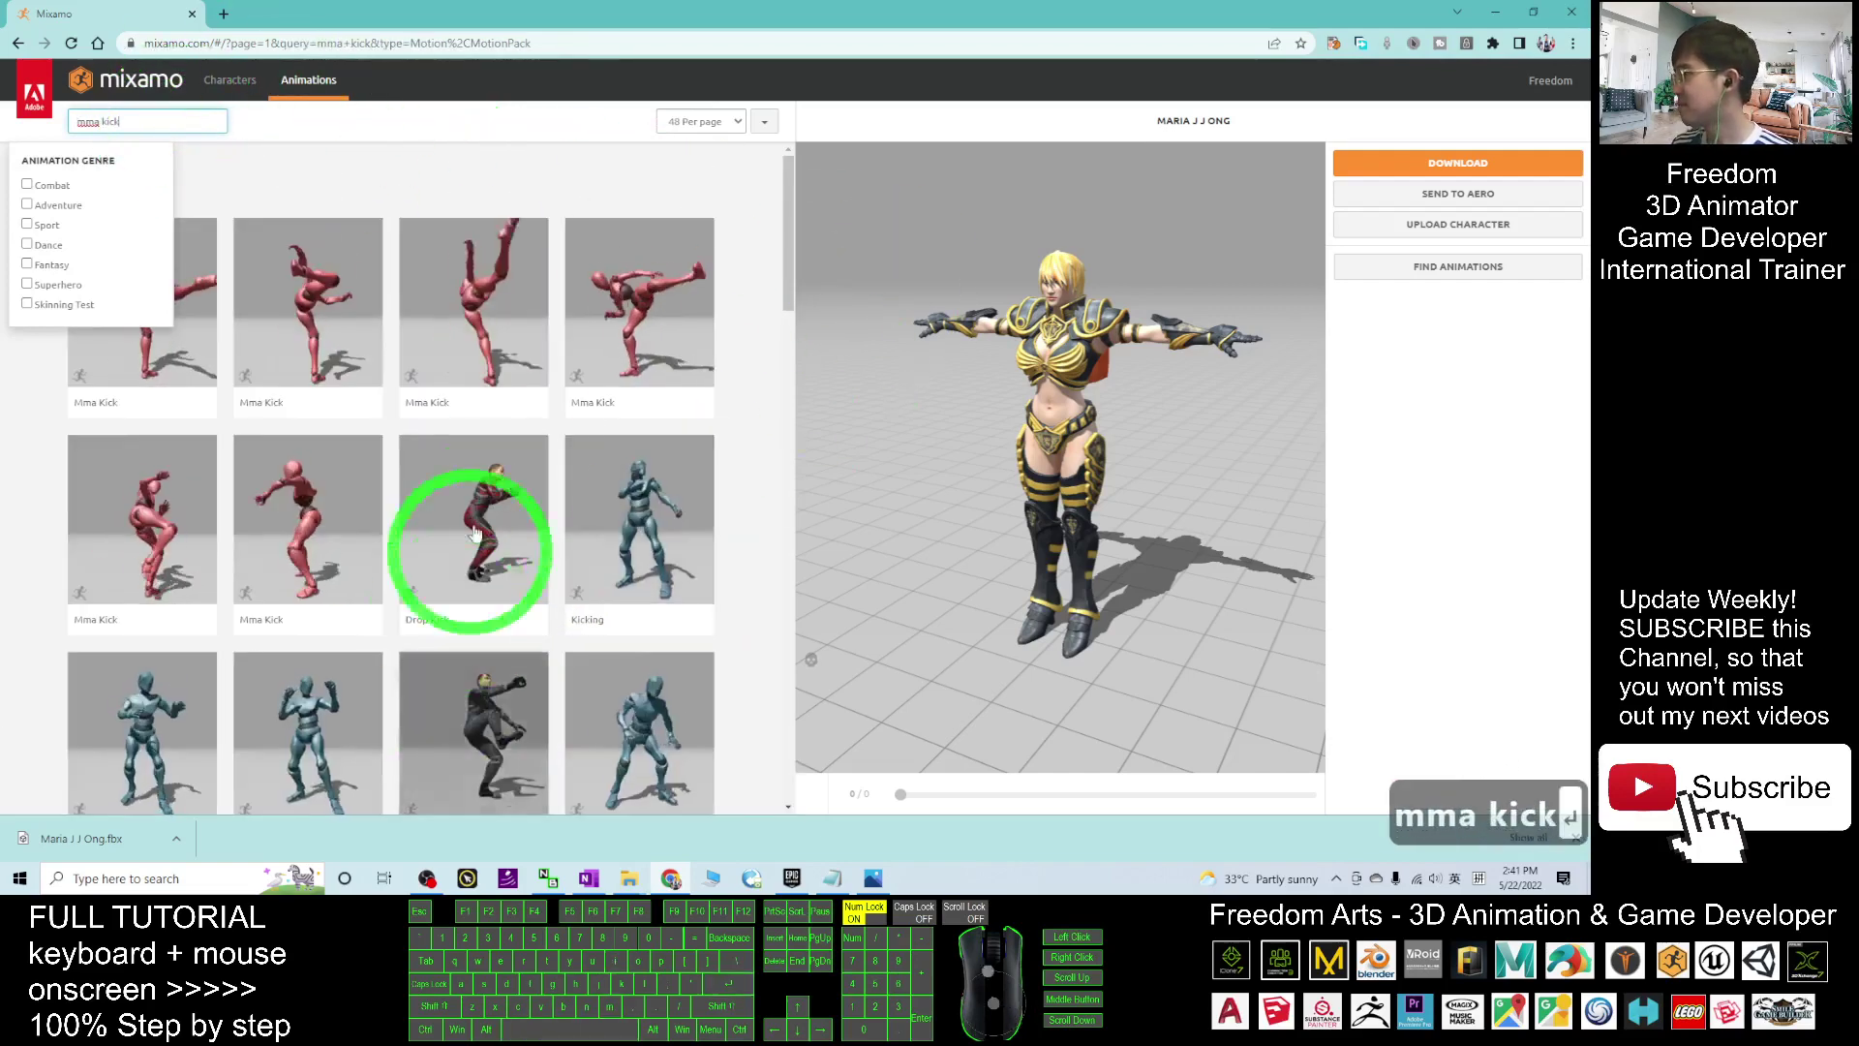
pyautogui.click(474, 295)
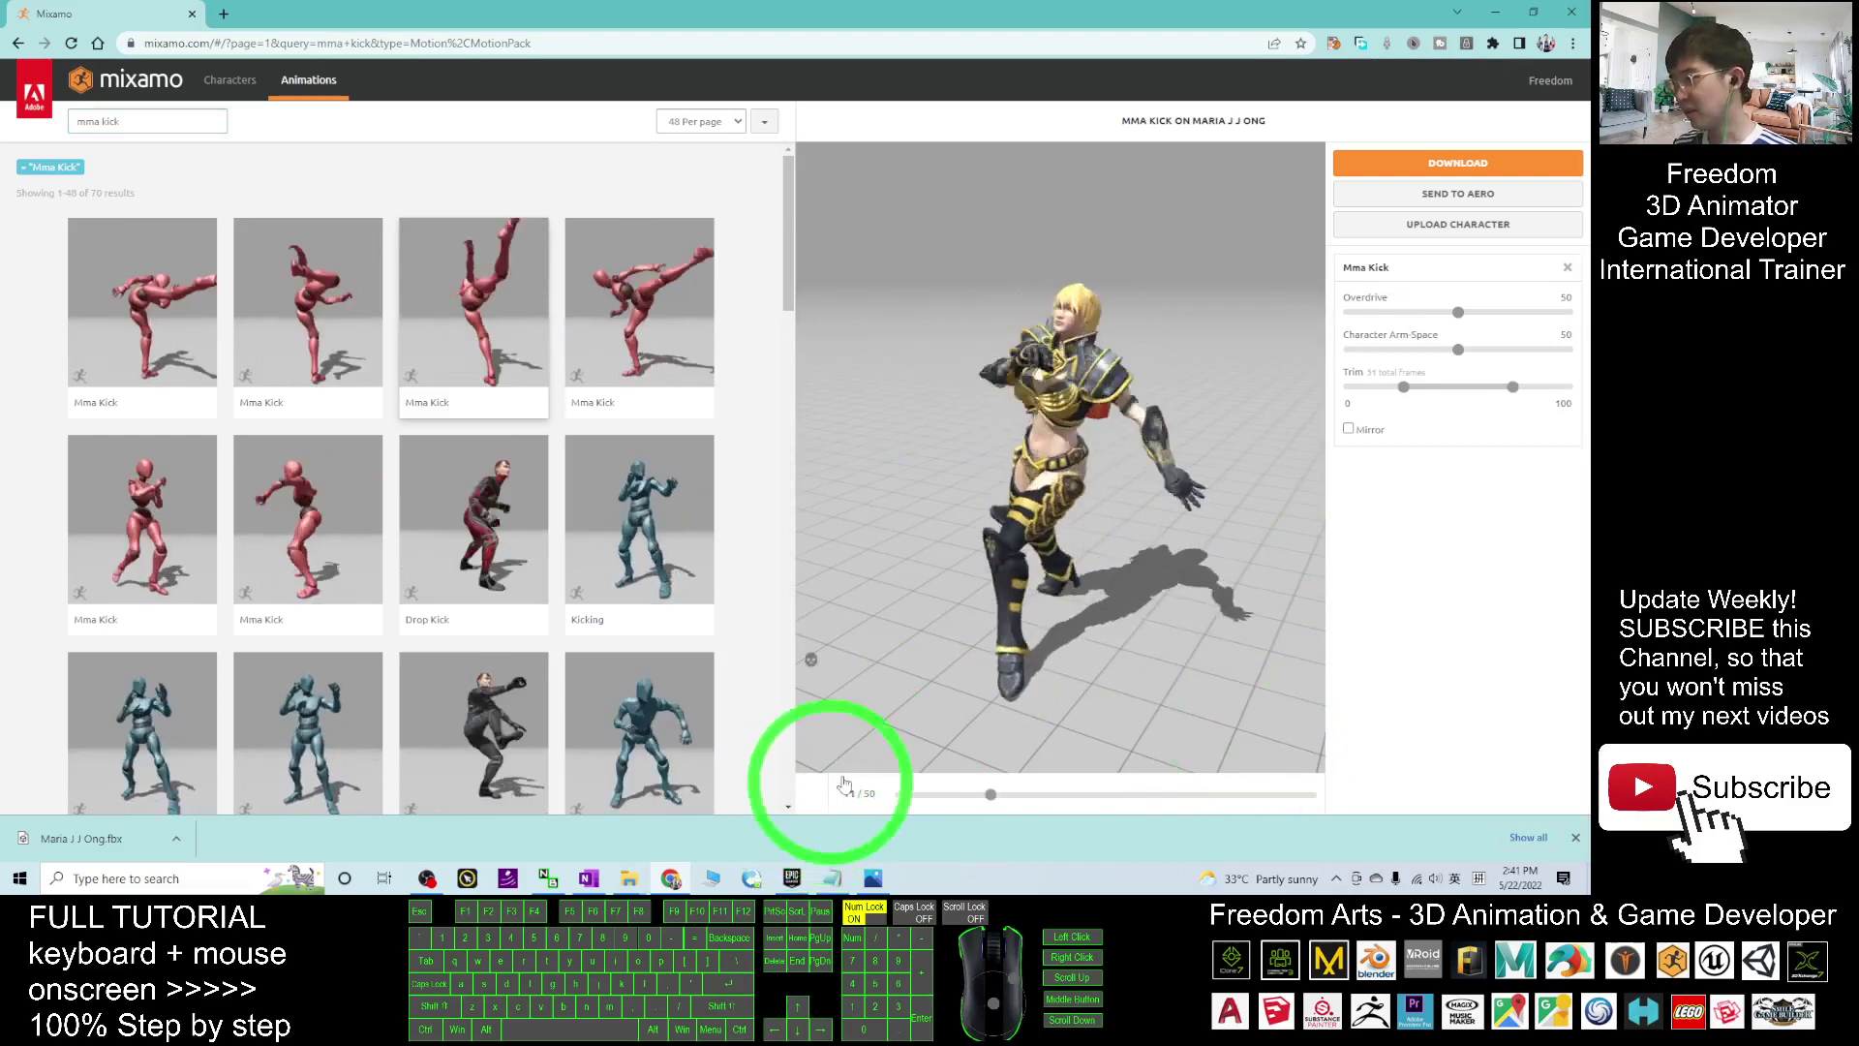
# Download the MMA Kick animation as FBX with Skin set to Without Skin
pyautogui.click(1498, 167)
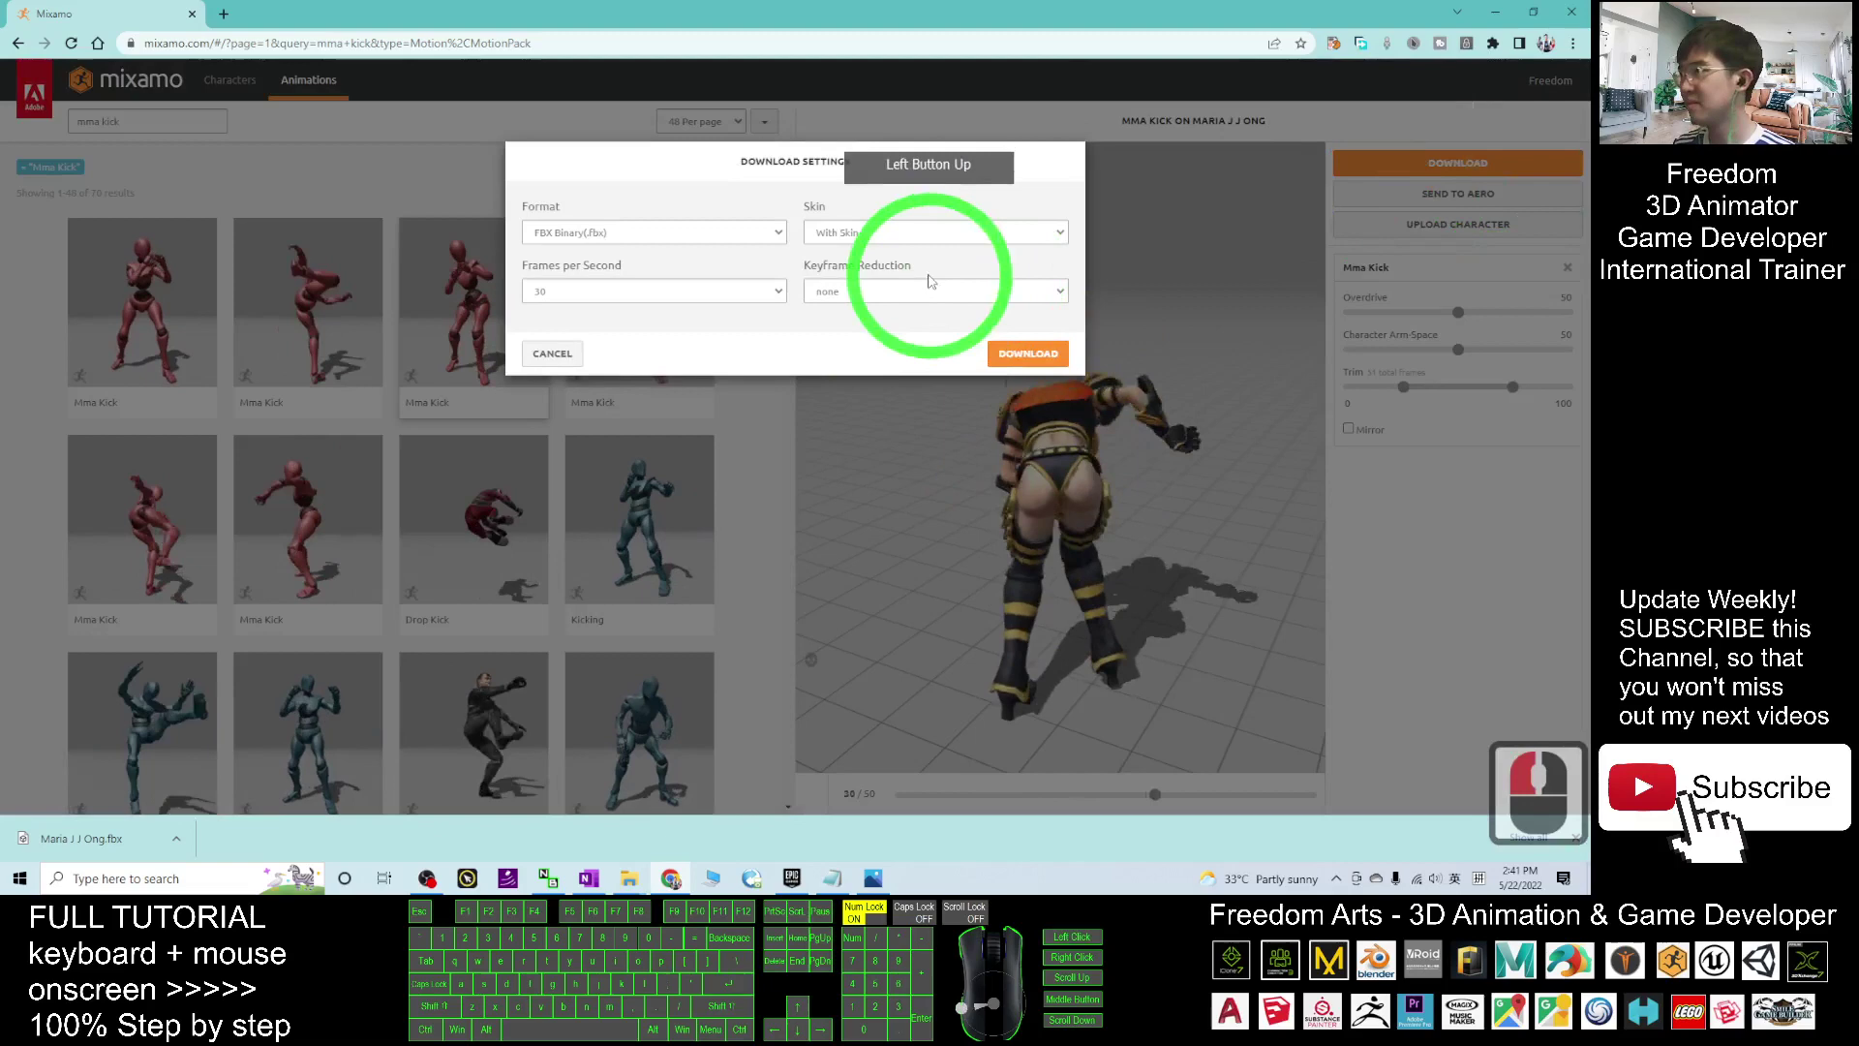
pyautogui.click(844, 232)
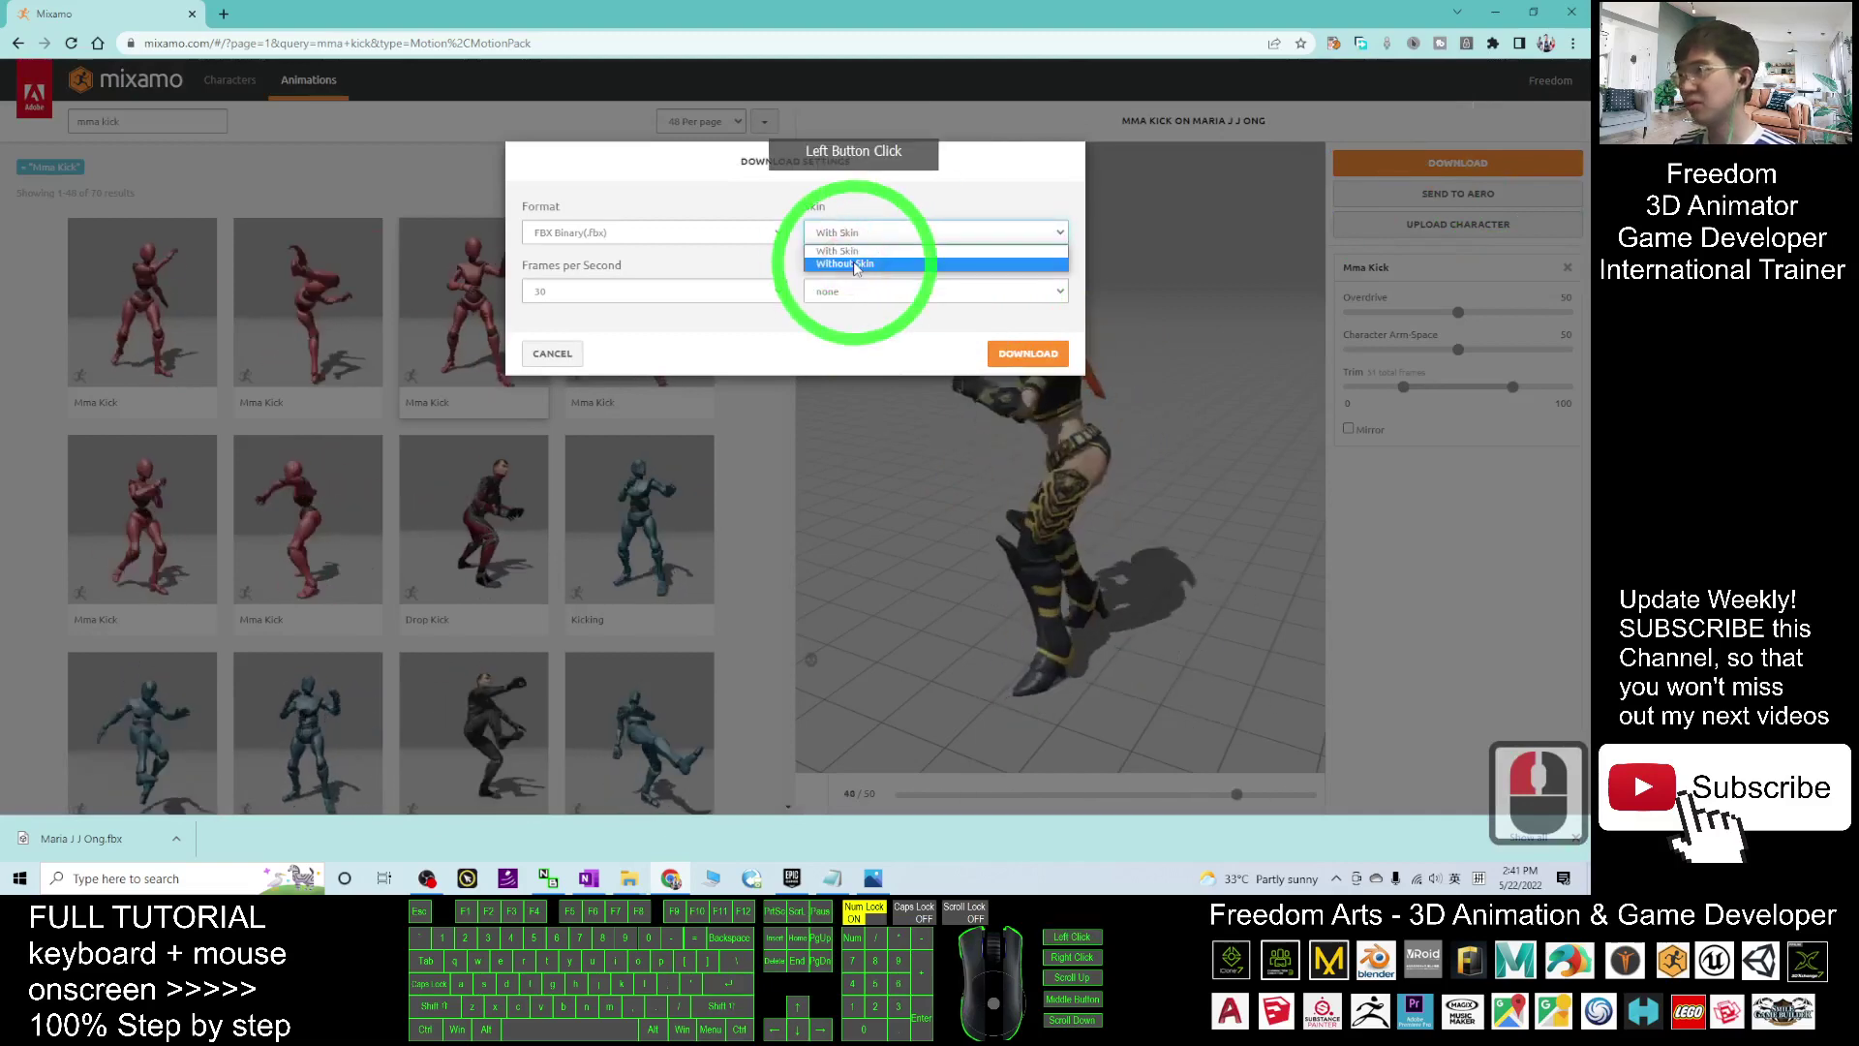
pyautogui.click(856, 265)
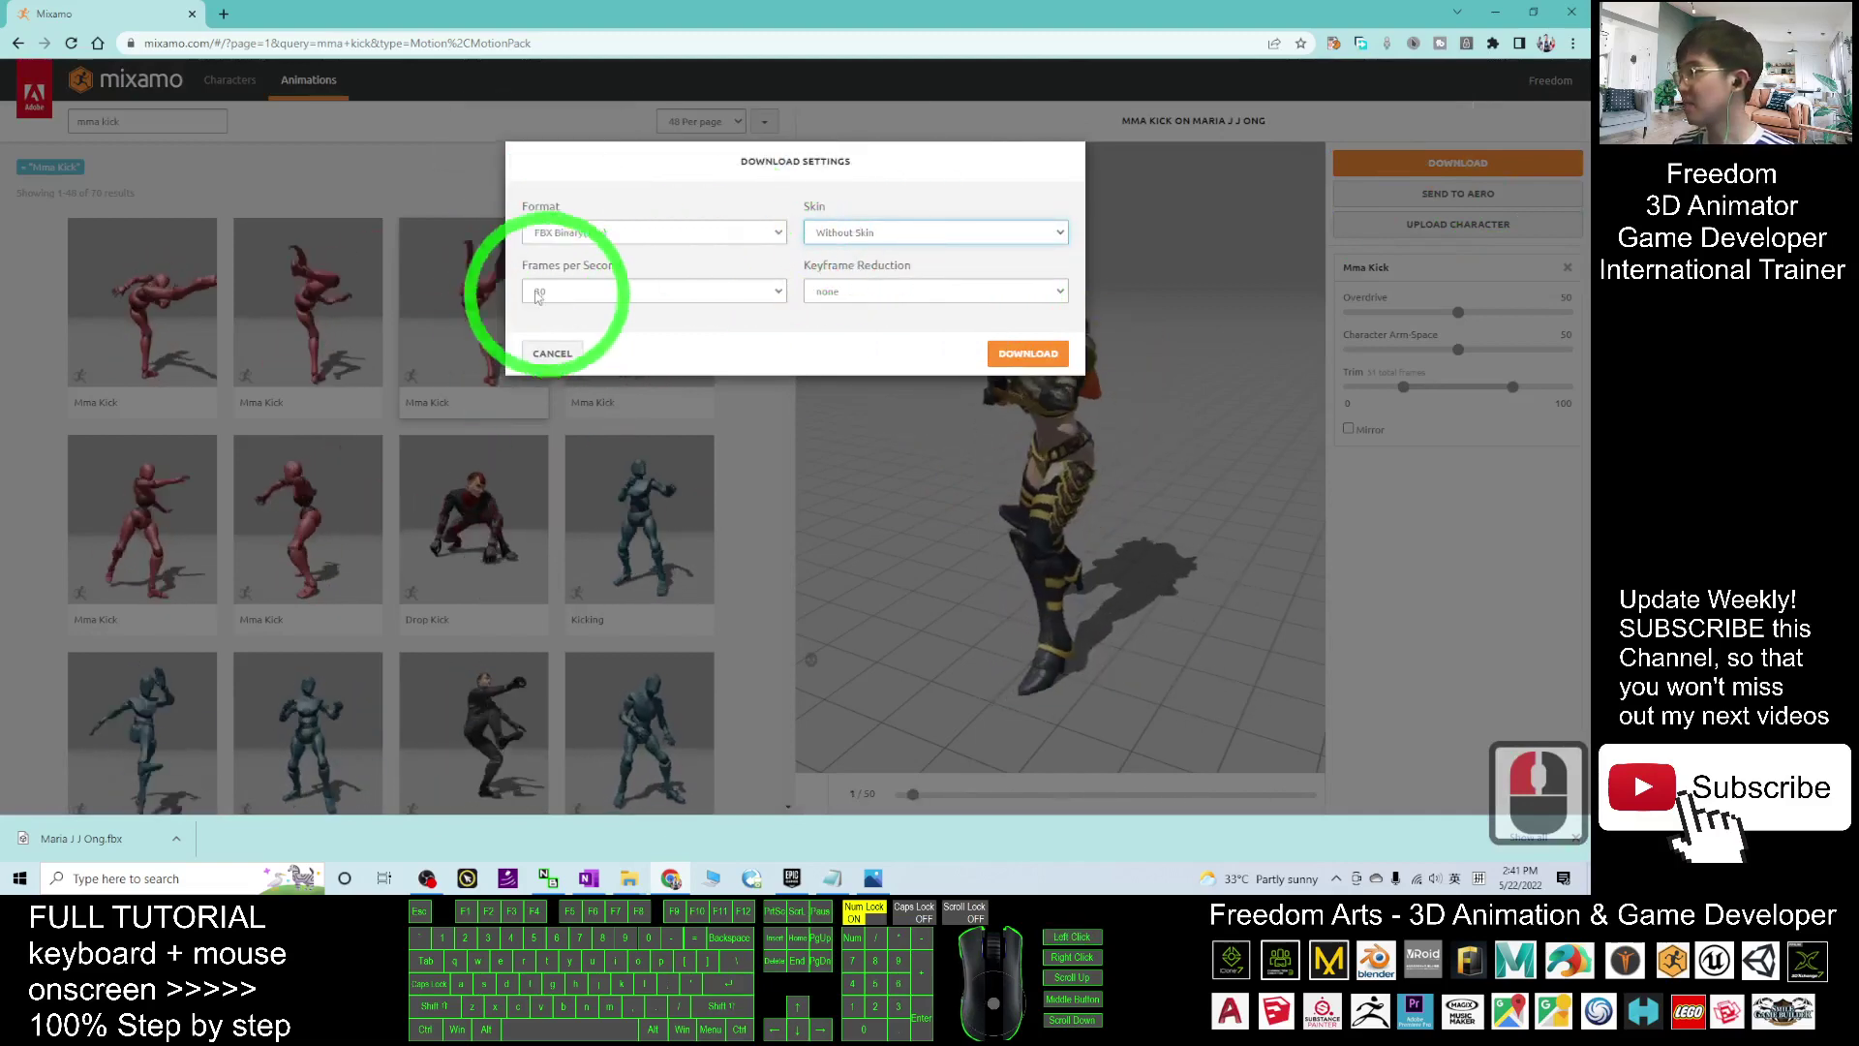
pyautogui.click(1032, 365)
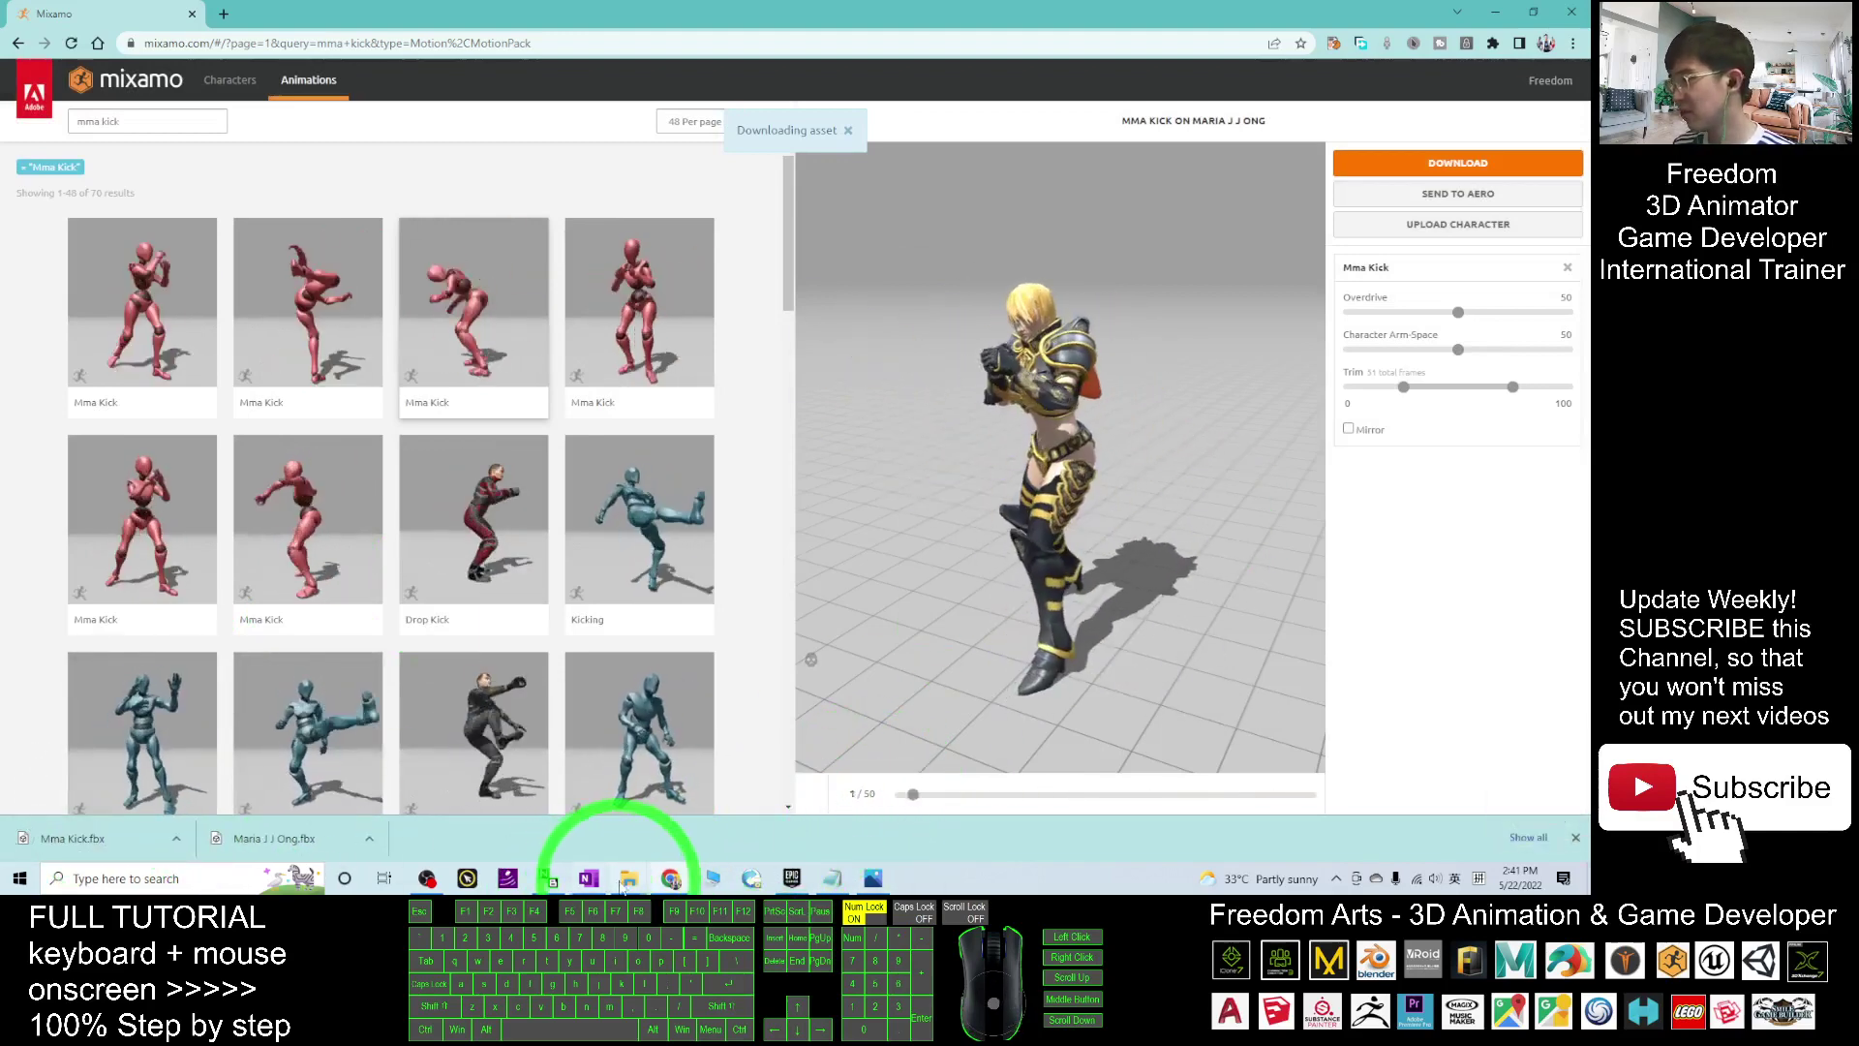
# Refresh the Downloads folder to confirm Mma Kick.fbx arrived, then return to Mixamo
pyautogui.click(585, 789)
pyautogui.click(452, 348)
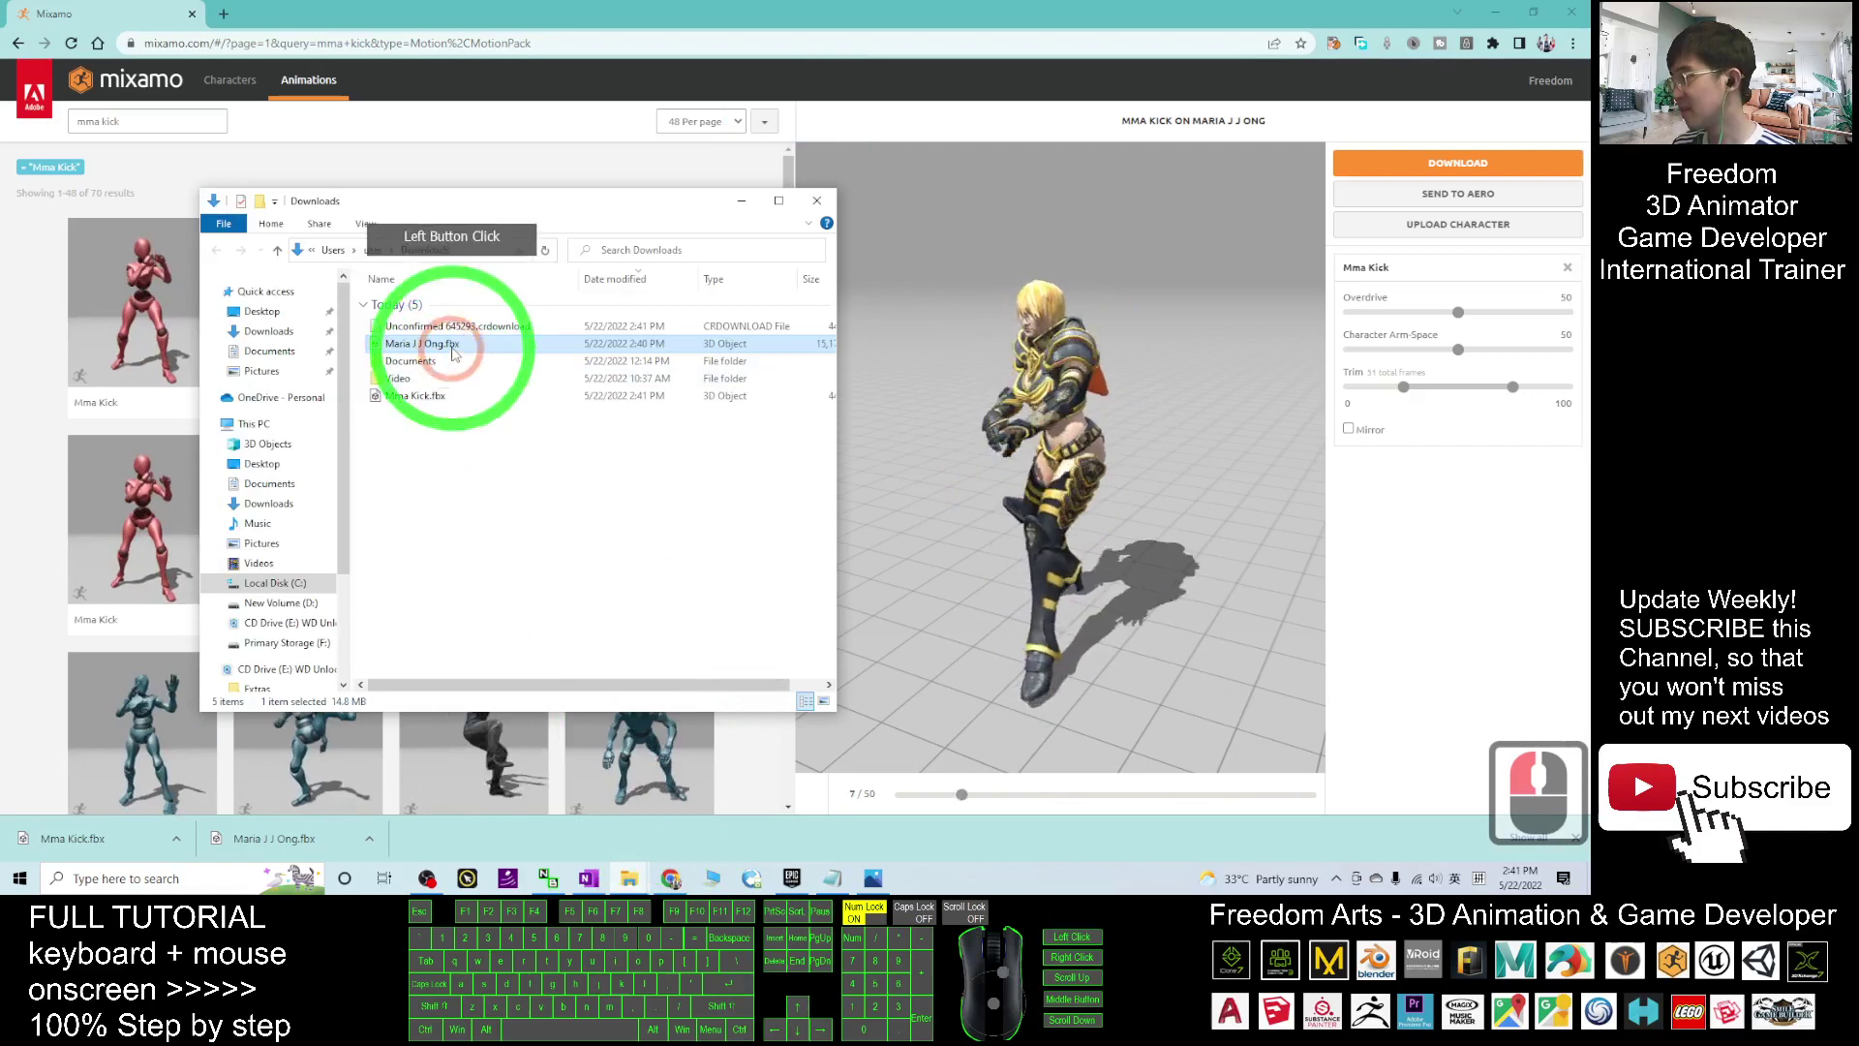
pyautogui.click(431, 454)
pyautogui.rightClick(465, 547)
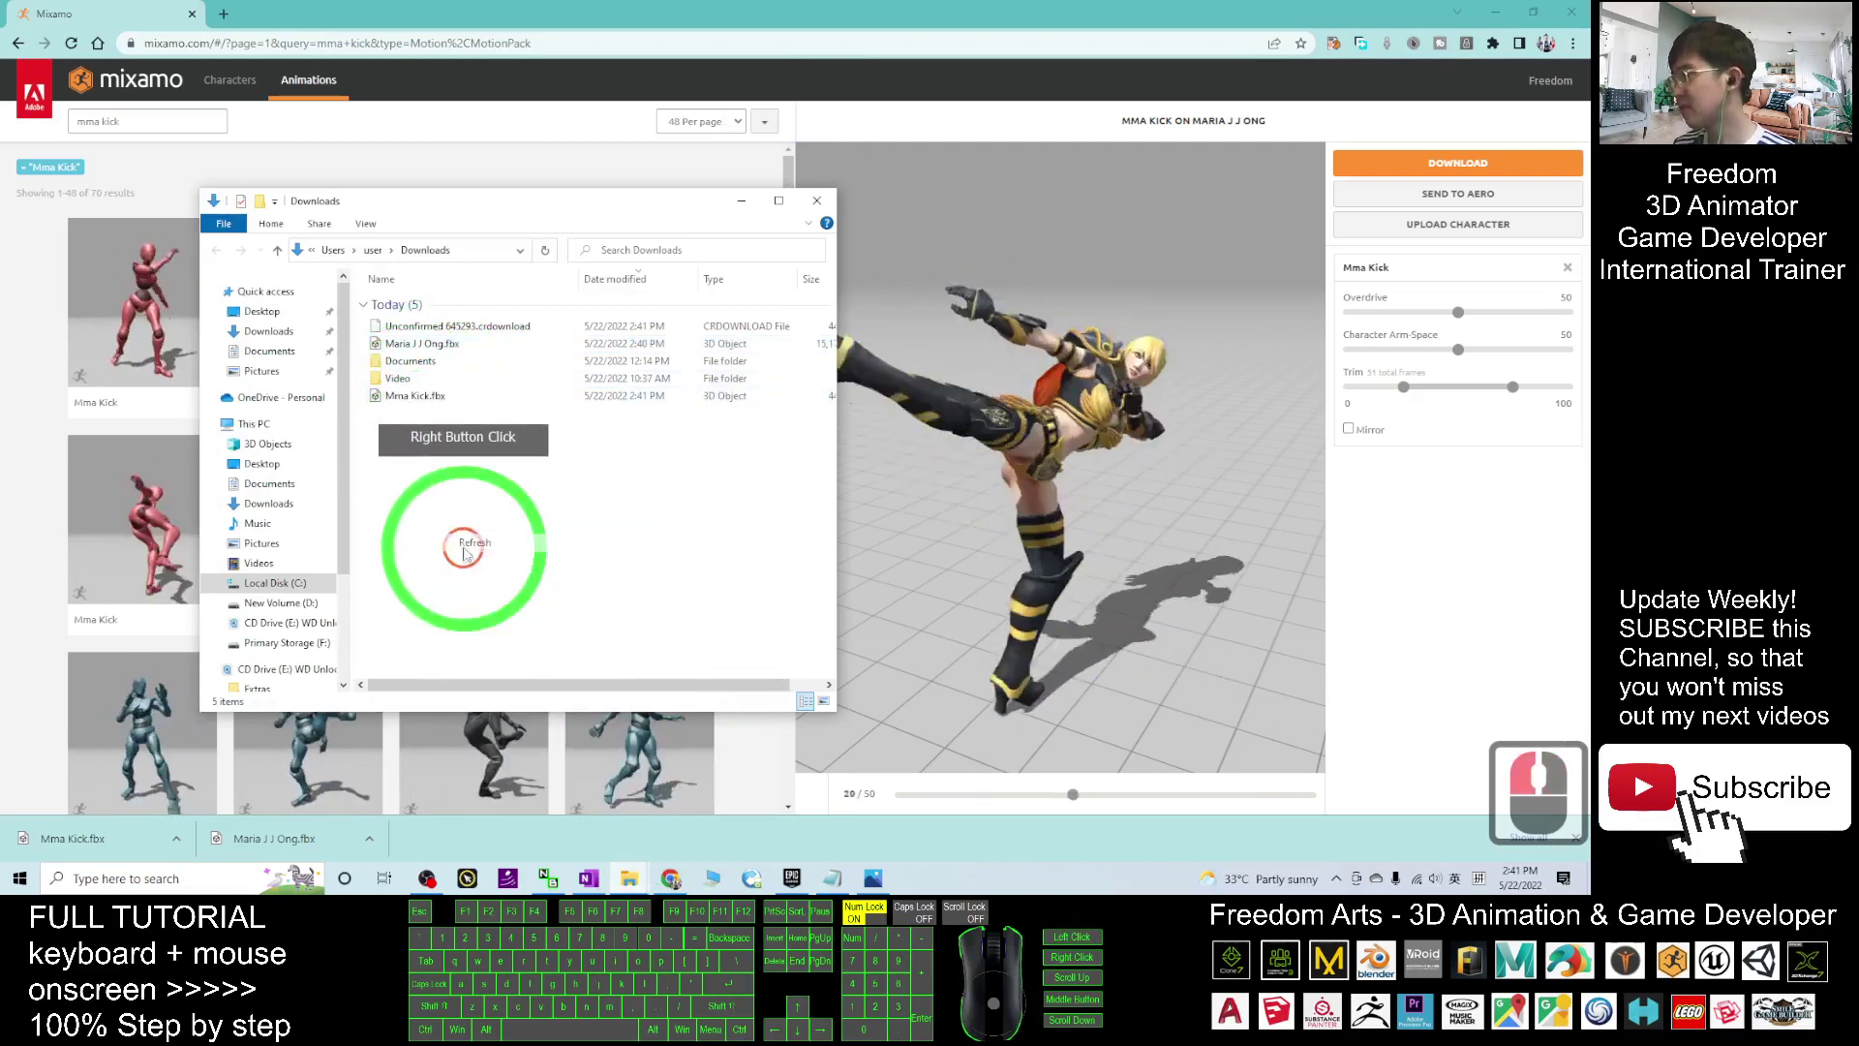
pyautogui.click(467, 546)
pyautogui.click(455, 329)
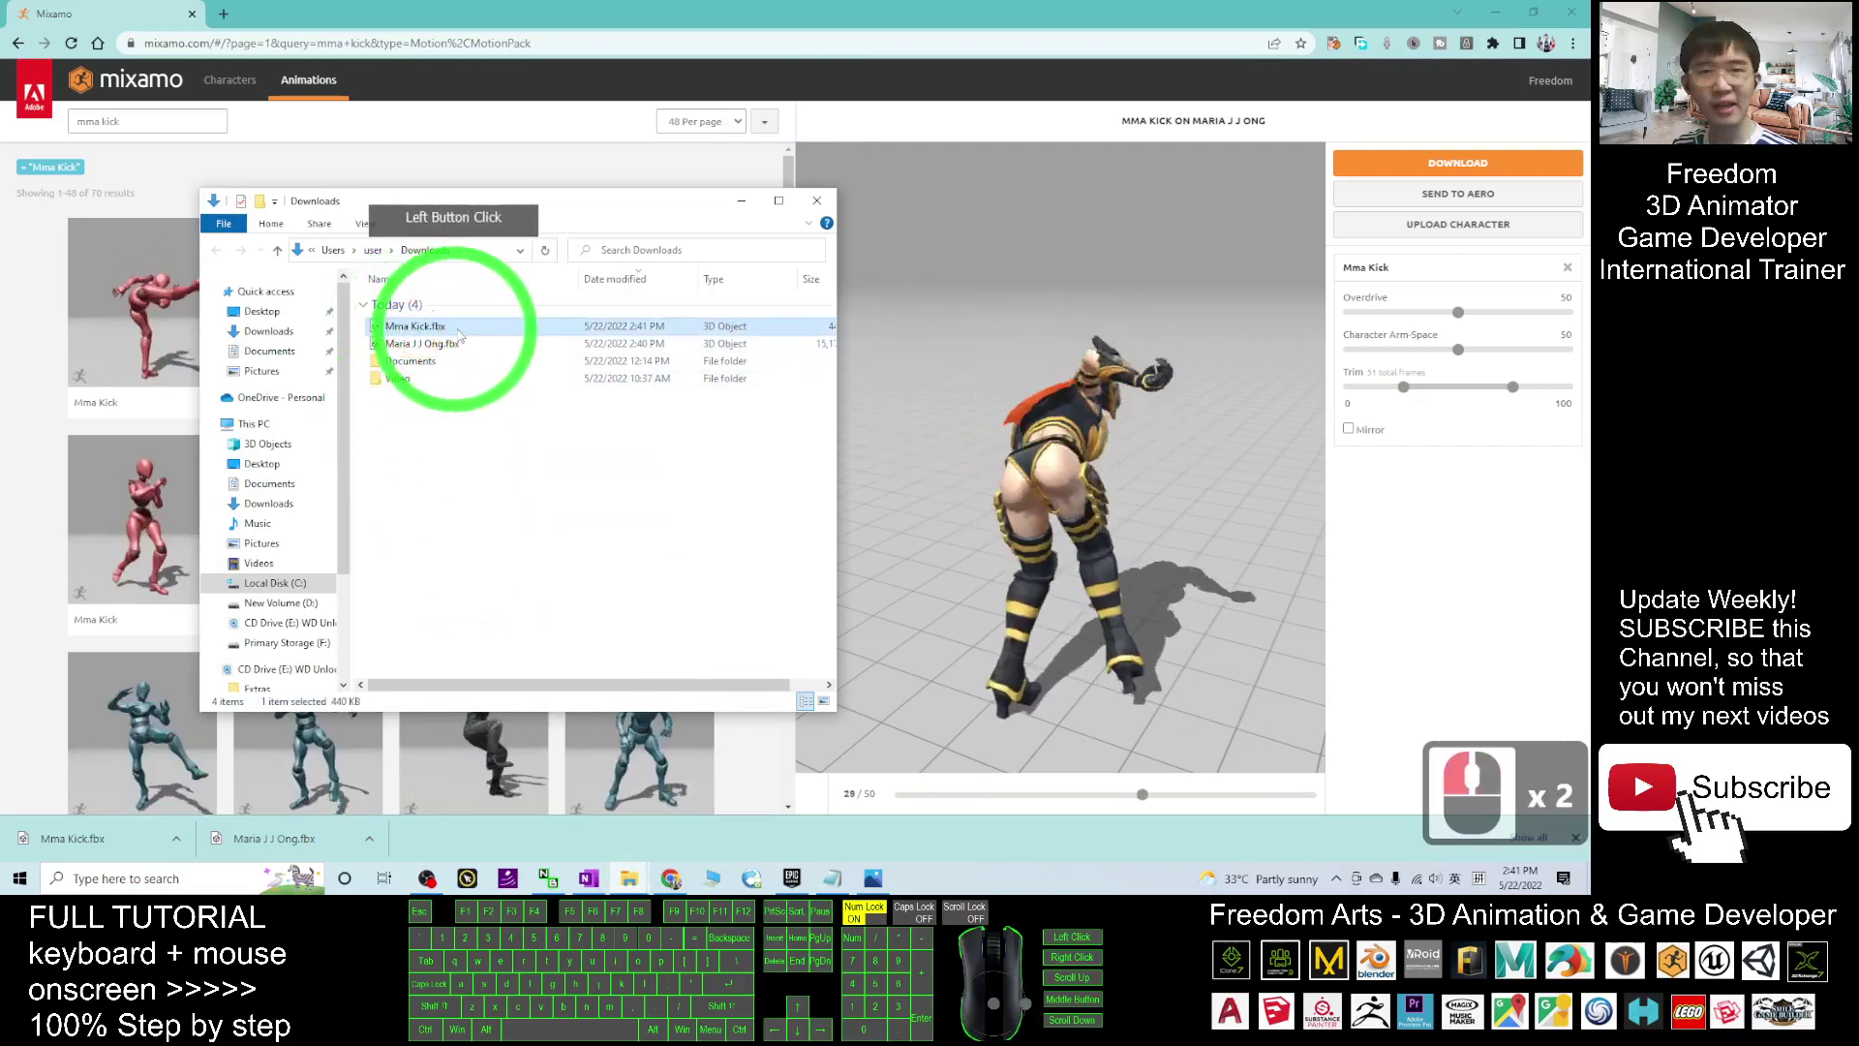
pyautogui.click(417, 14)
# Replace the search with 'walk', apply the Walking animation to Maria, and tick In Place
pyautogui.click(189, 121)
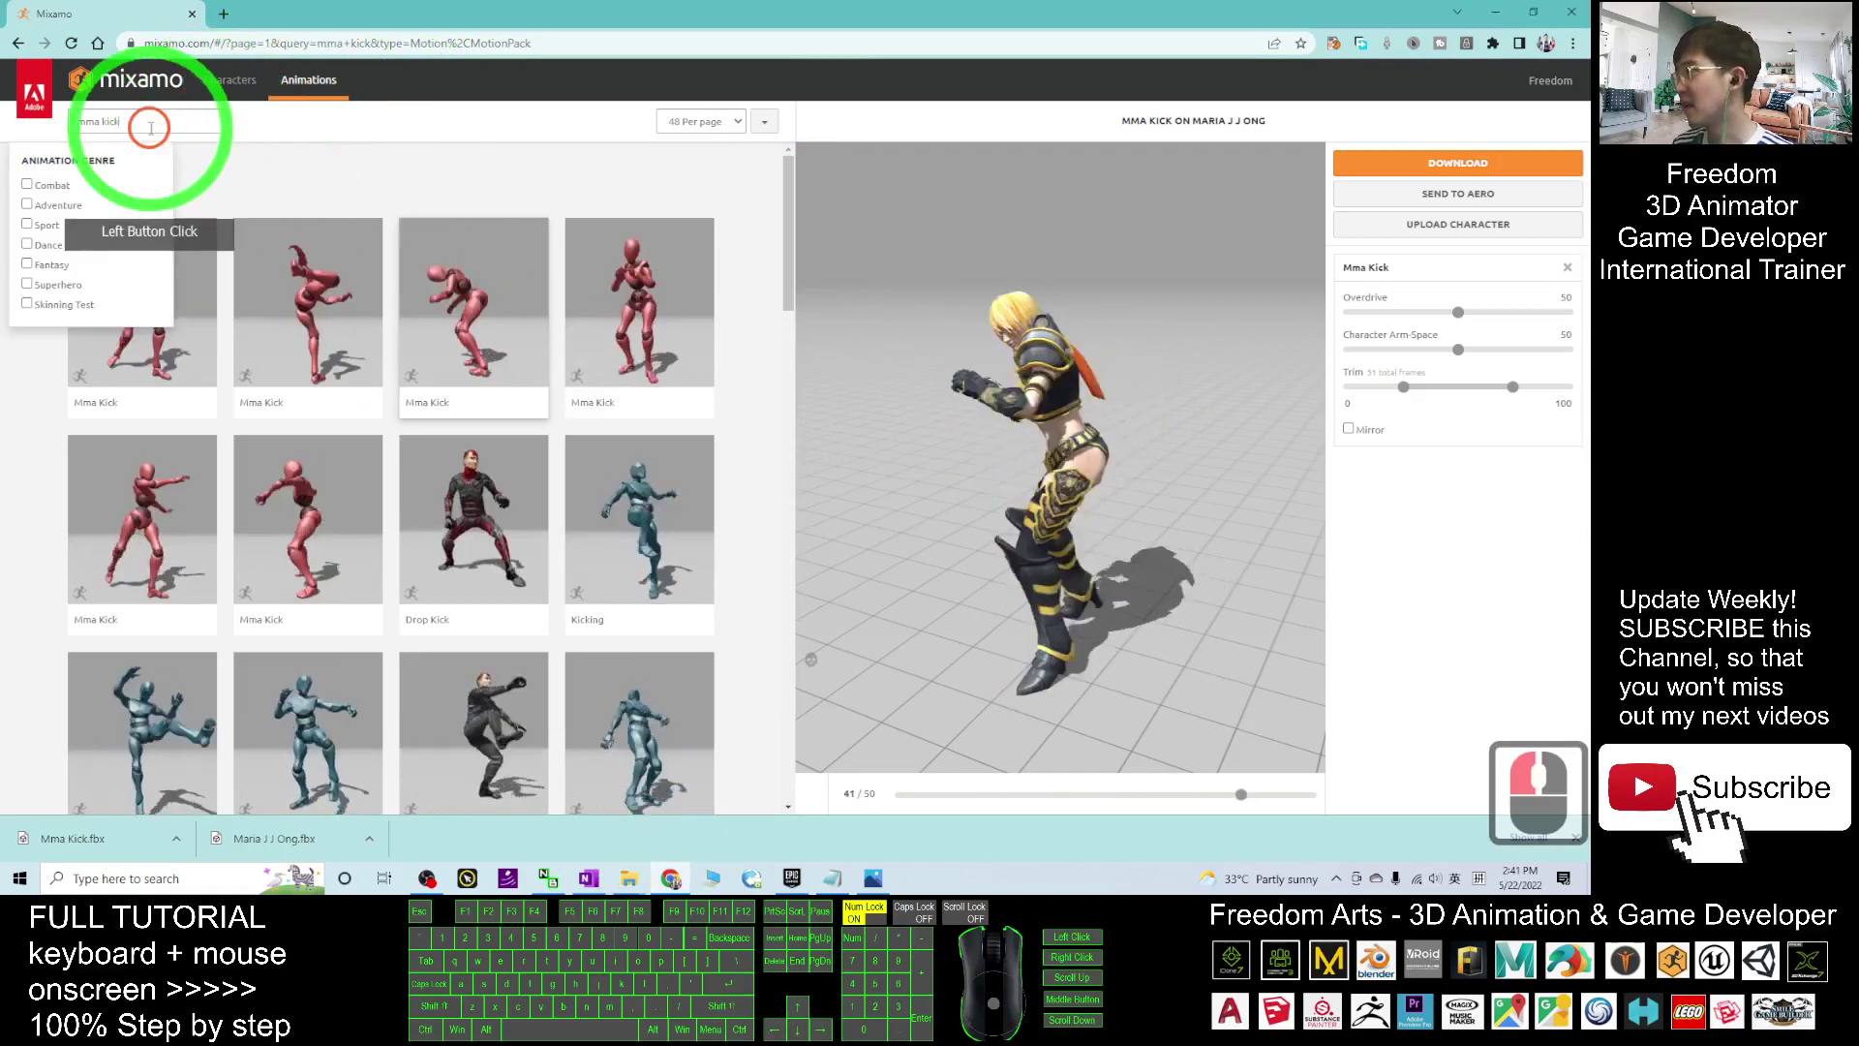
pyautogui.moveTo(147, 122); pyautogui.dragTo(2, 114)
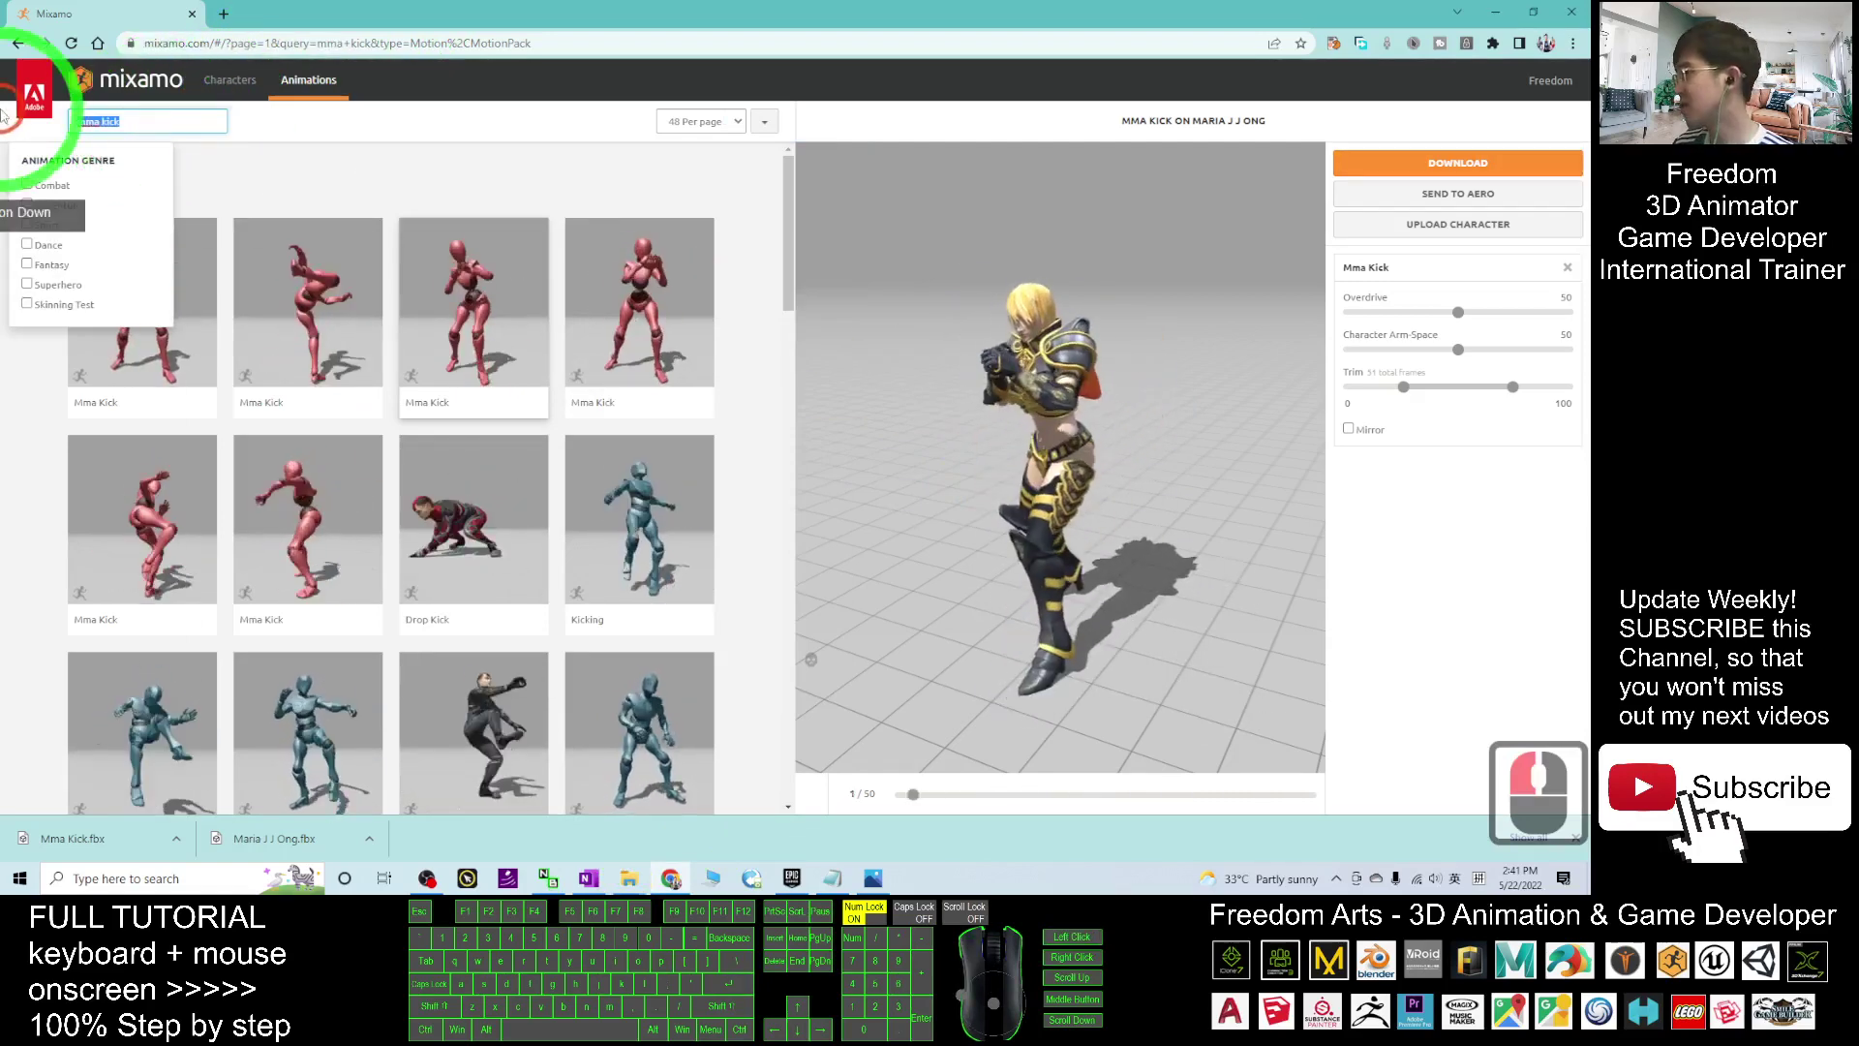
pyautogui.write('walk')
pyautogui.press('Return')
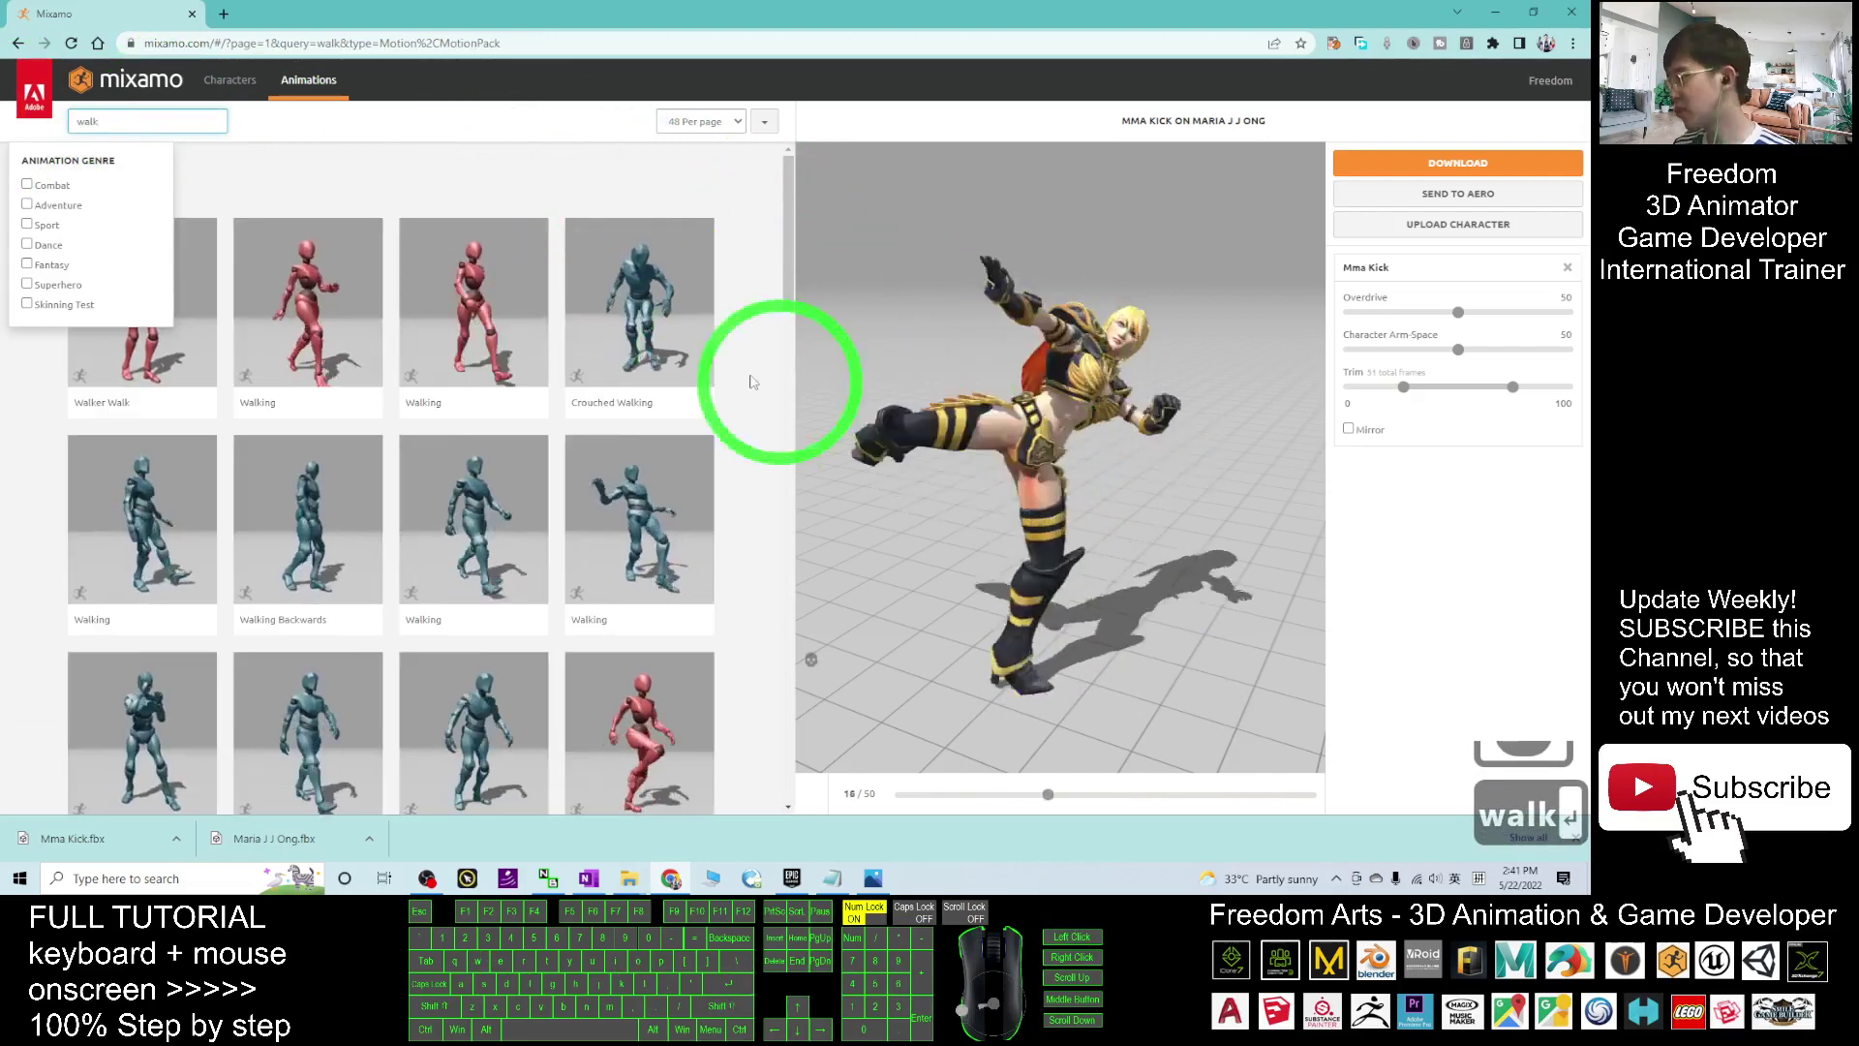
pyautogui.click(470, 353)
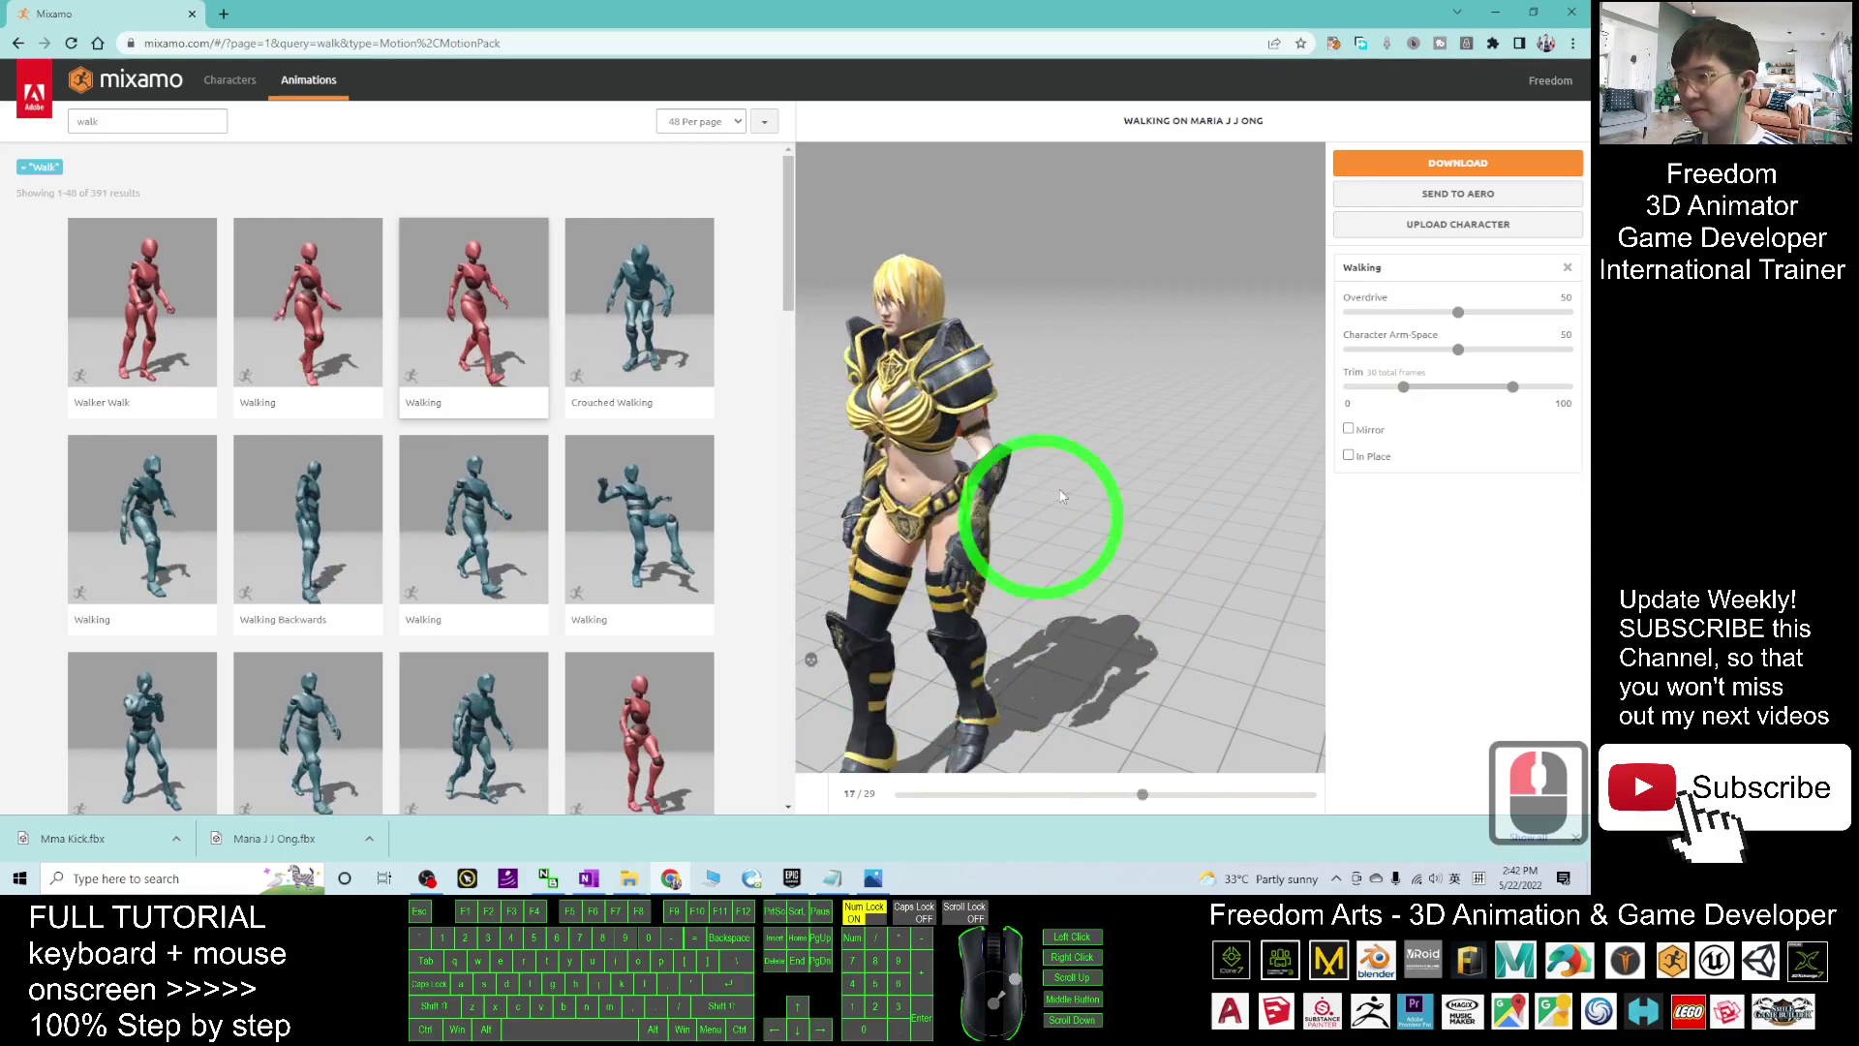
pyautogui.click(1349, 456)
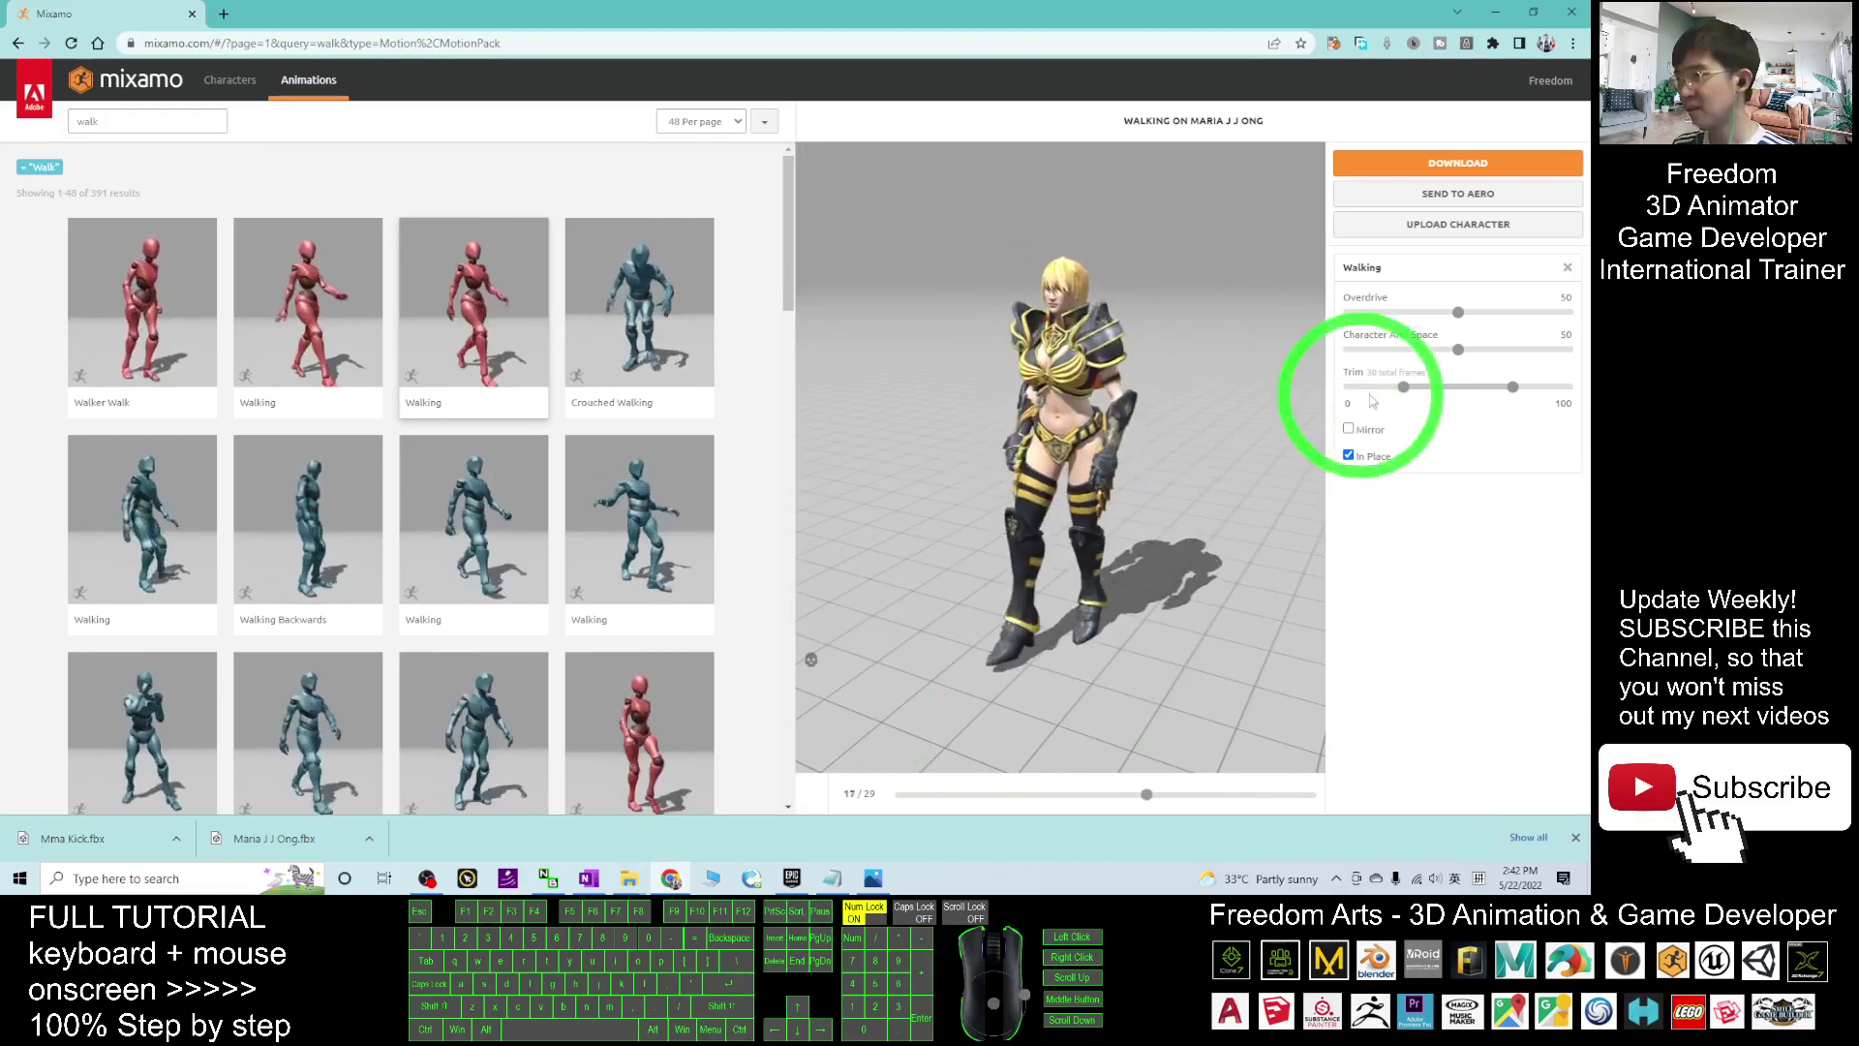
# Download the in-place Walking animation as FBX Binary without skin
pyautogui.click(1452, 165)
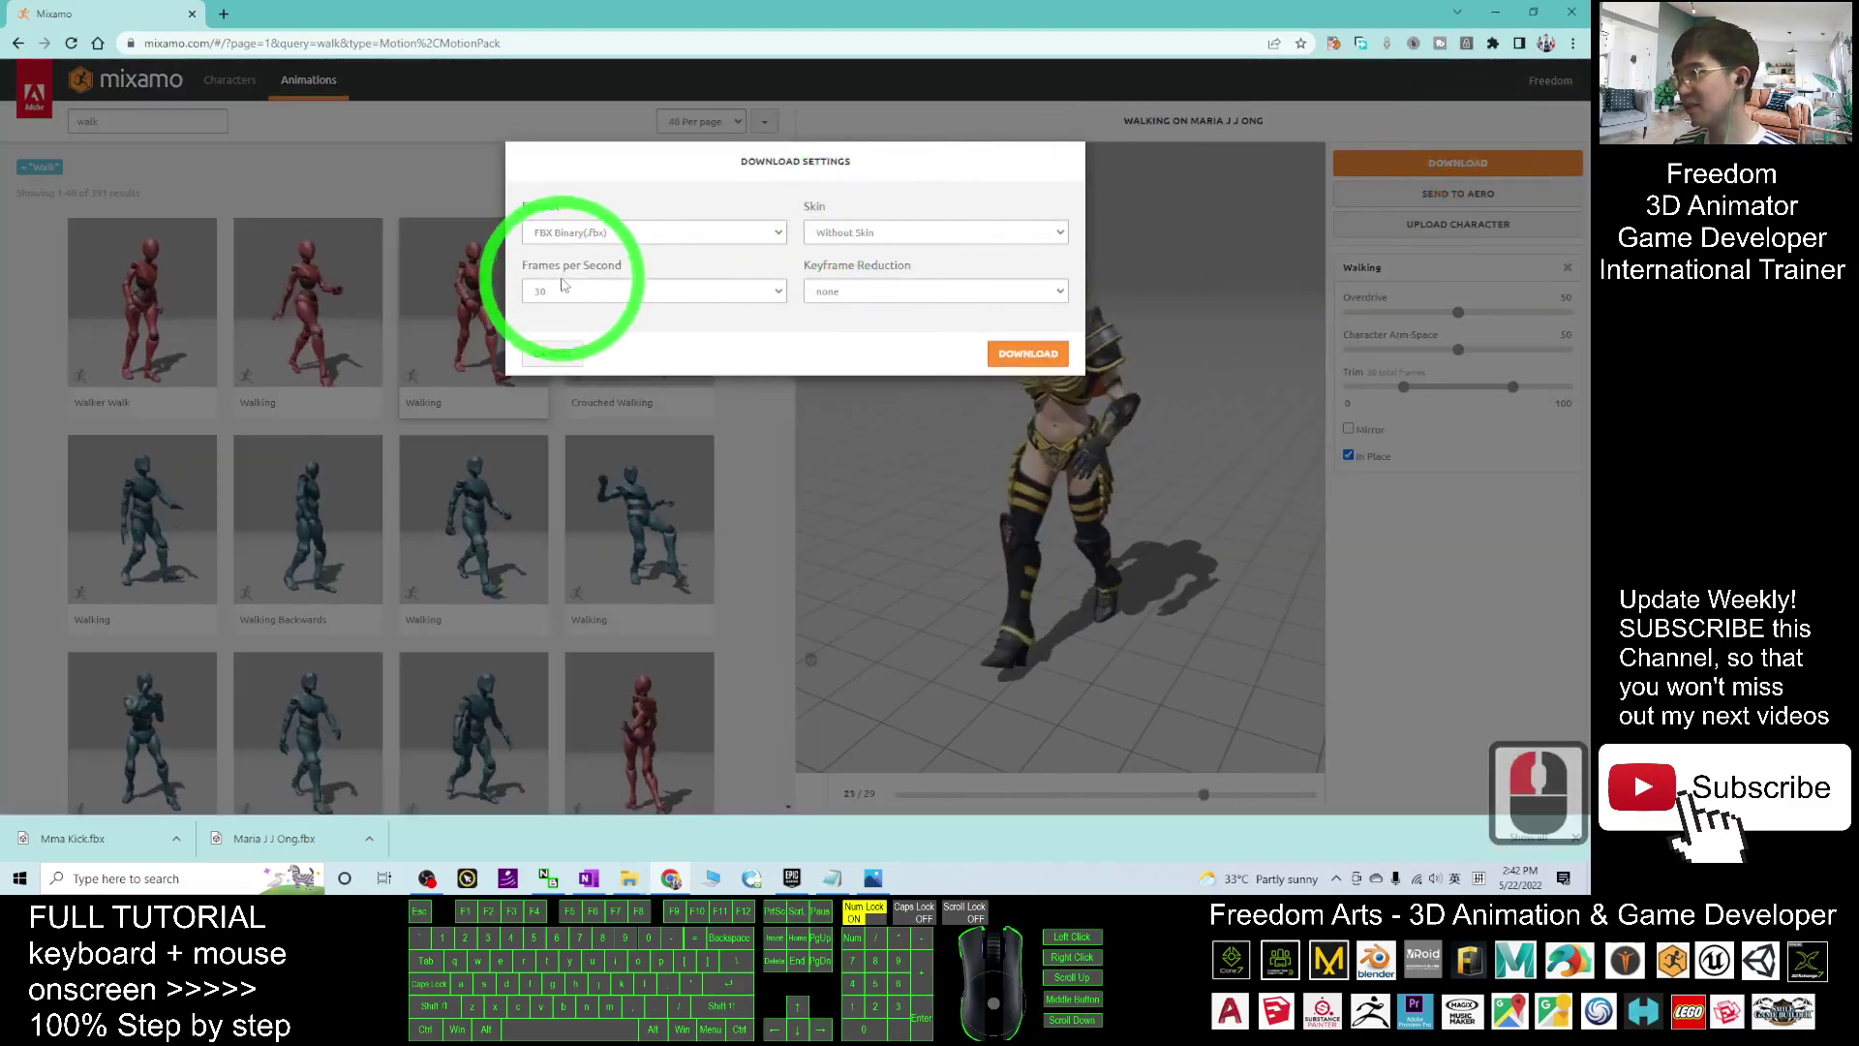
pyautogui.click(1034, 357)
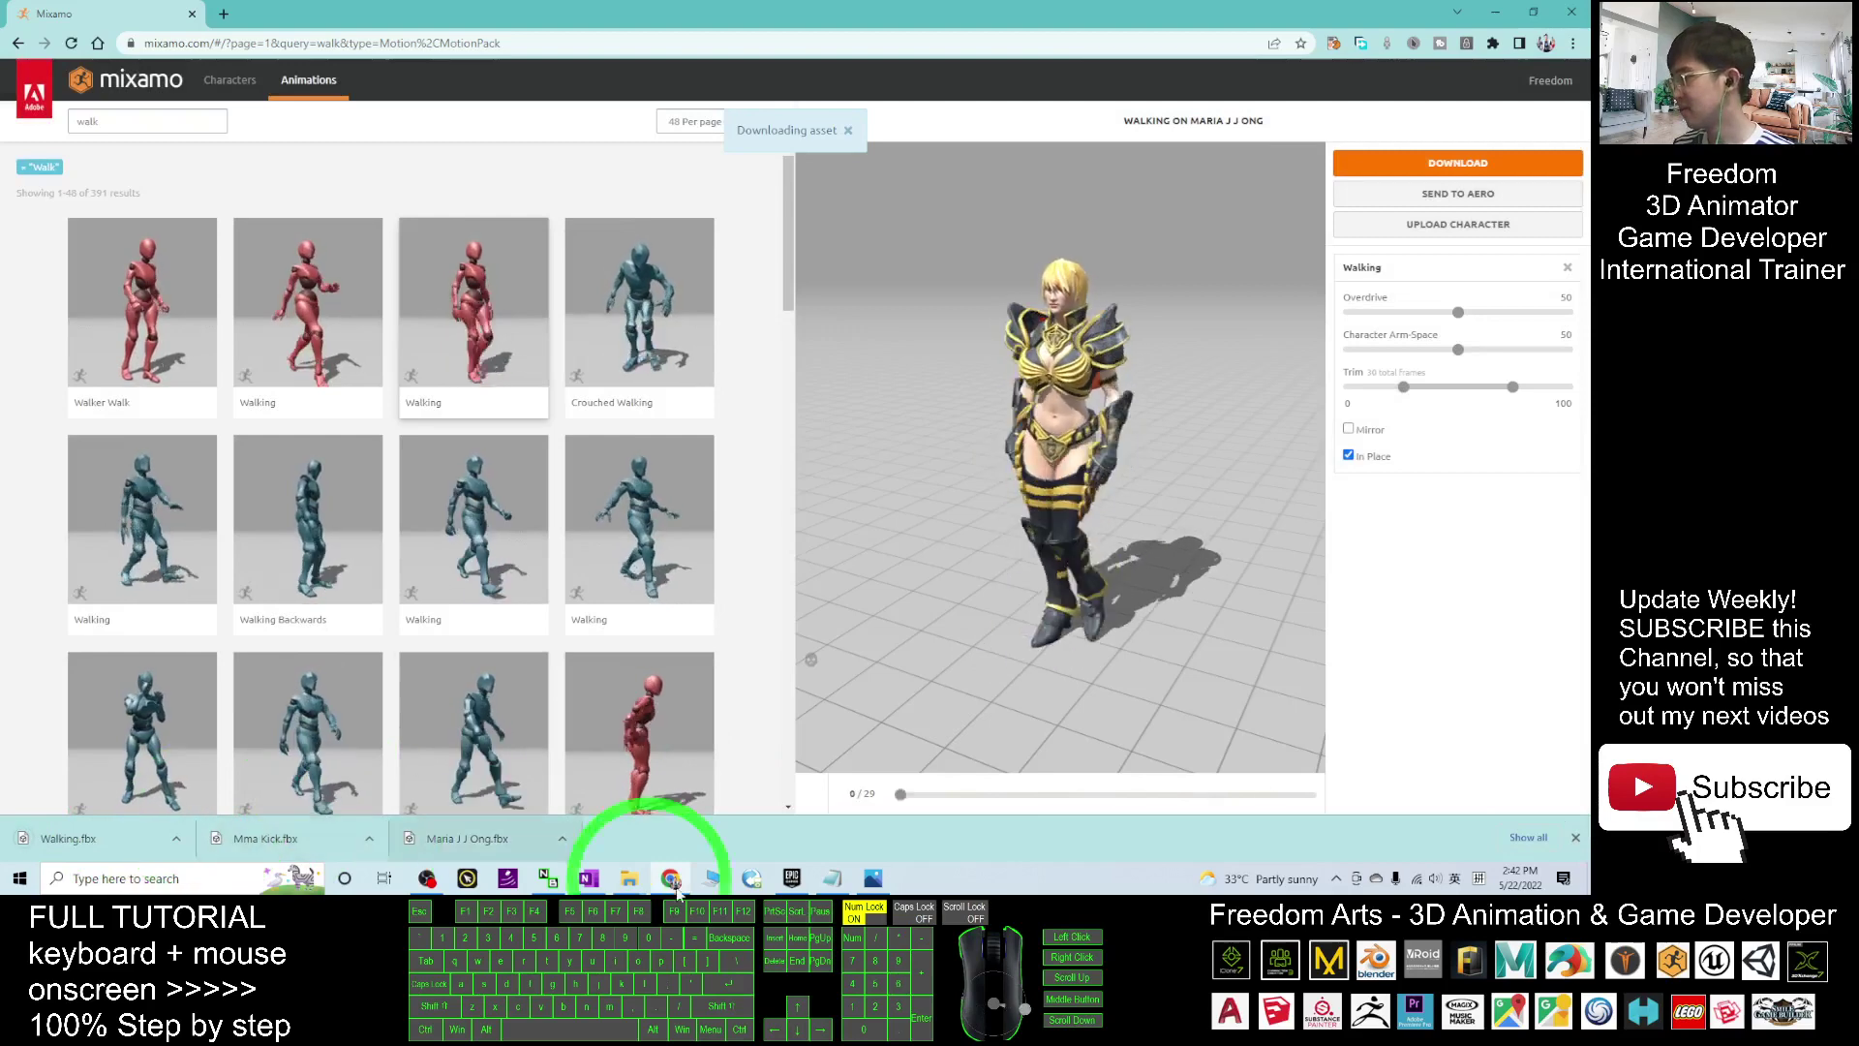
# Refresh the Downloads folder and select the new Walking.fbx beside Mma Kick.fbx and Maria J J Ong.fbx
pyautogui.click(625, 881)
pyautogui.click(694, 804)
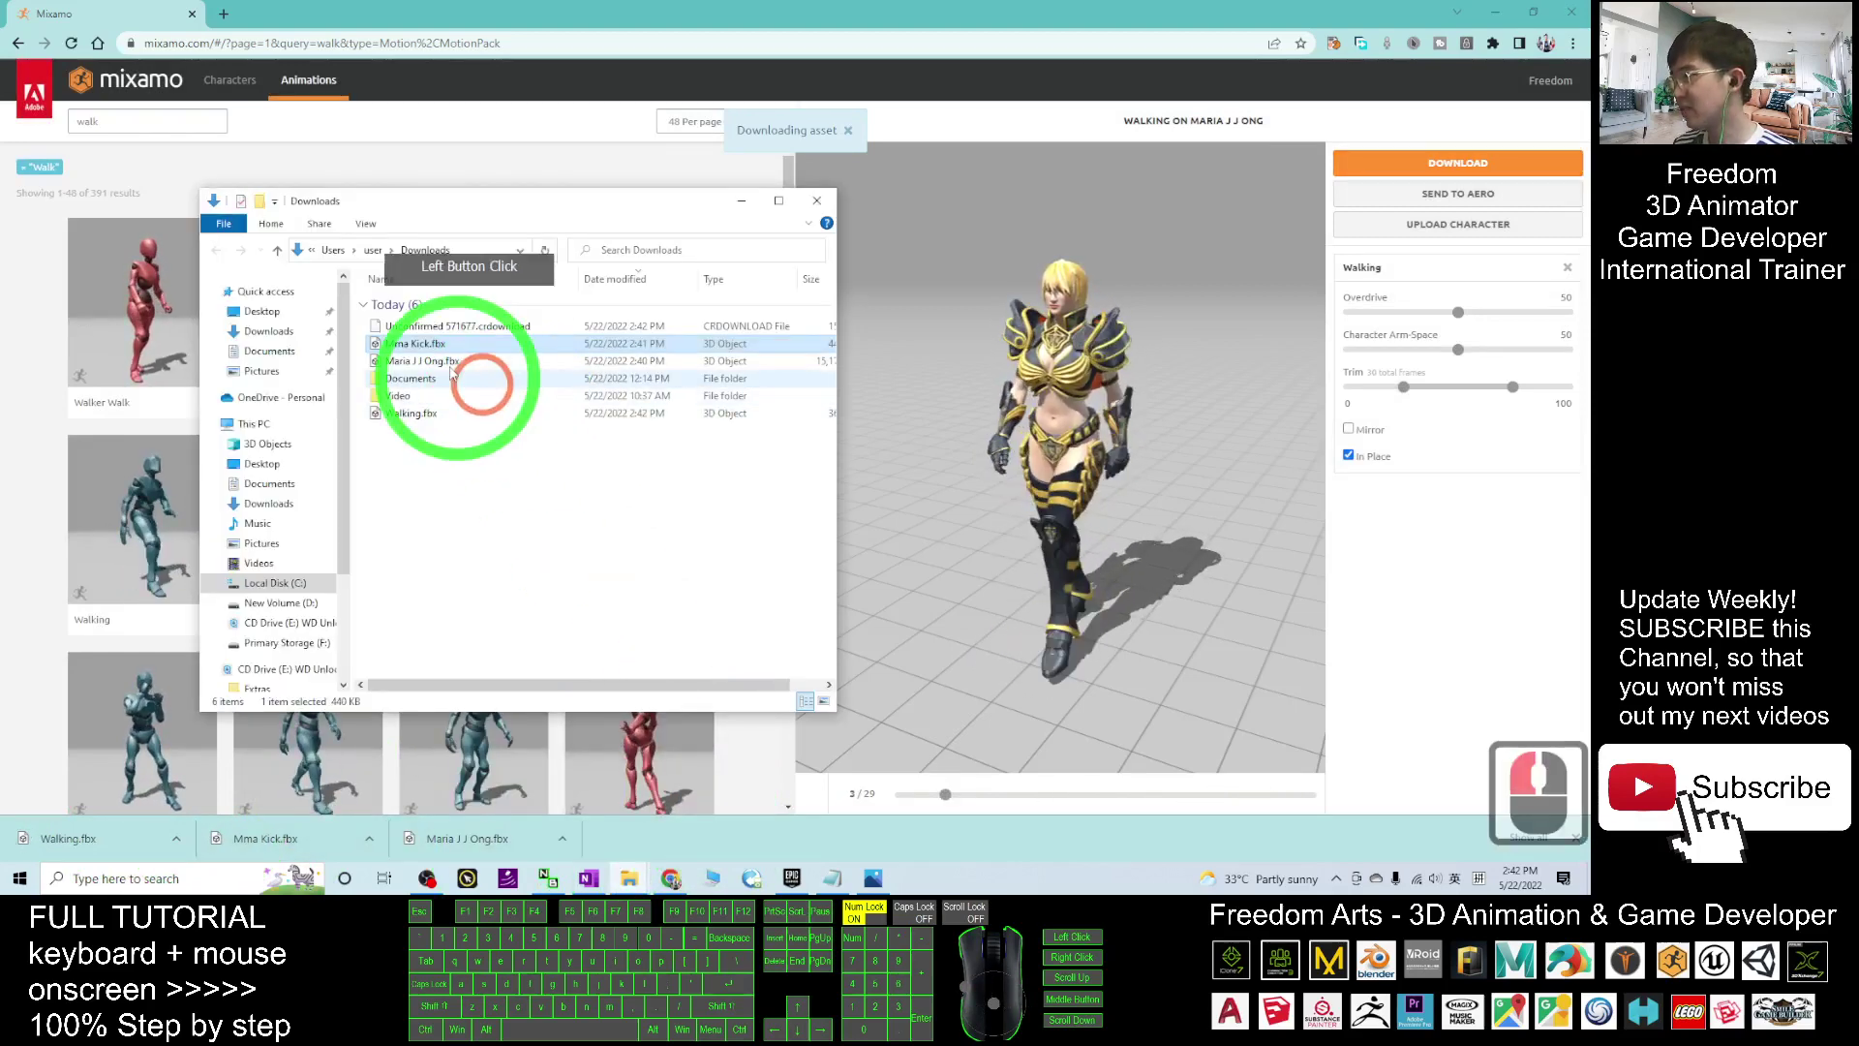
pyautogui.rightClick(432, 484)
pyautogui.click(484, 576)
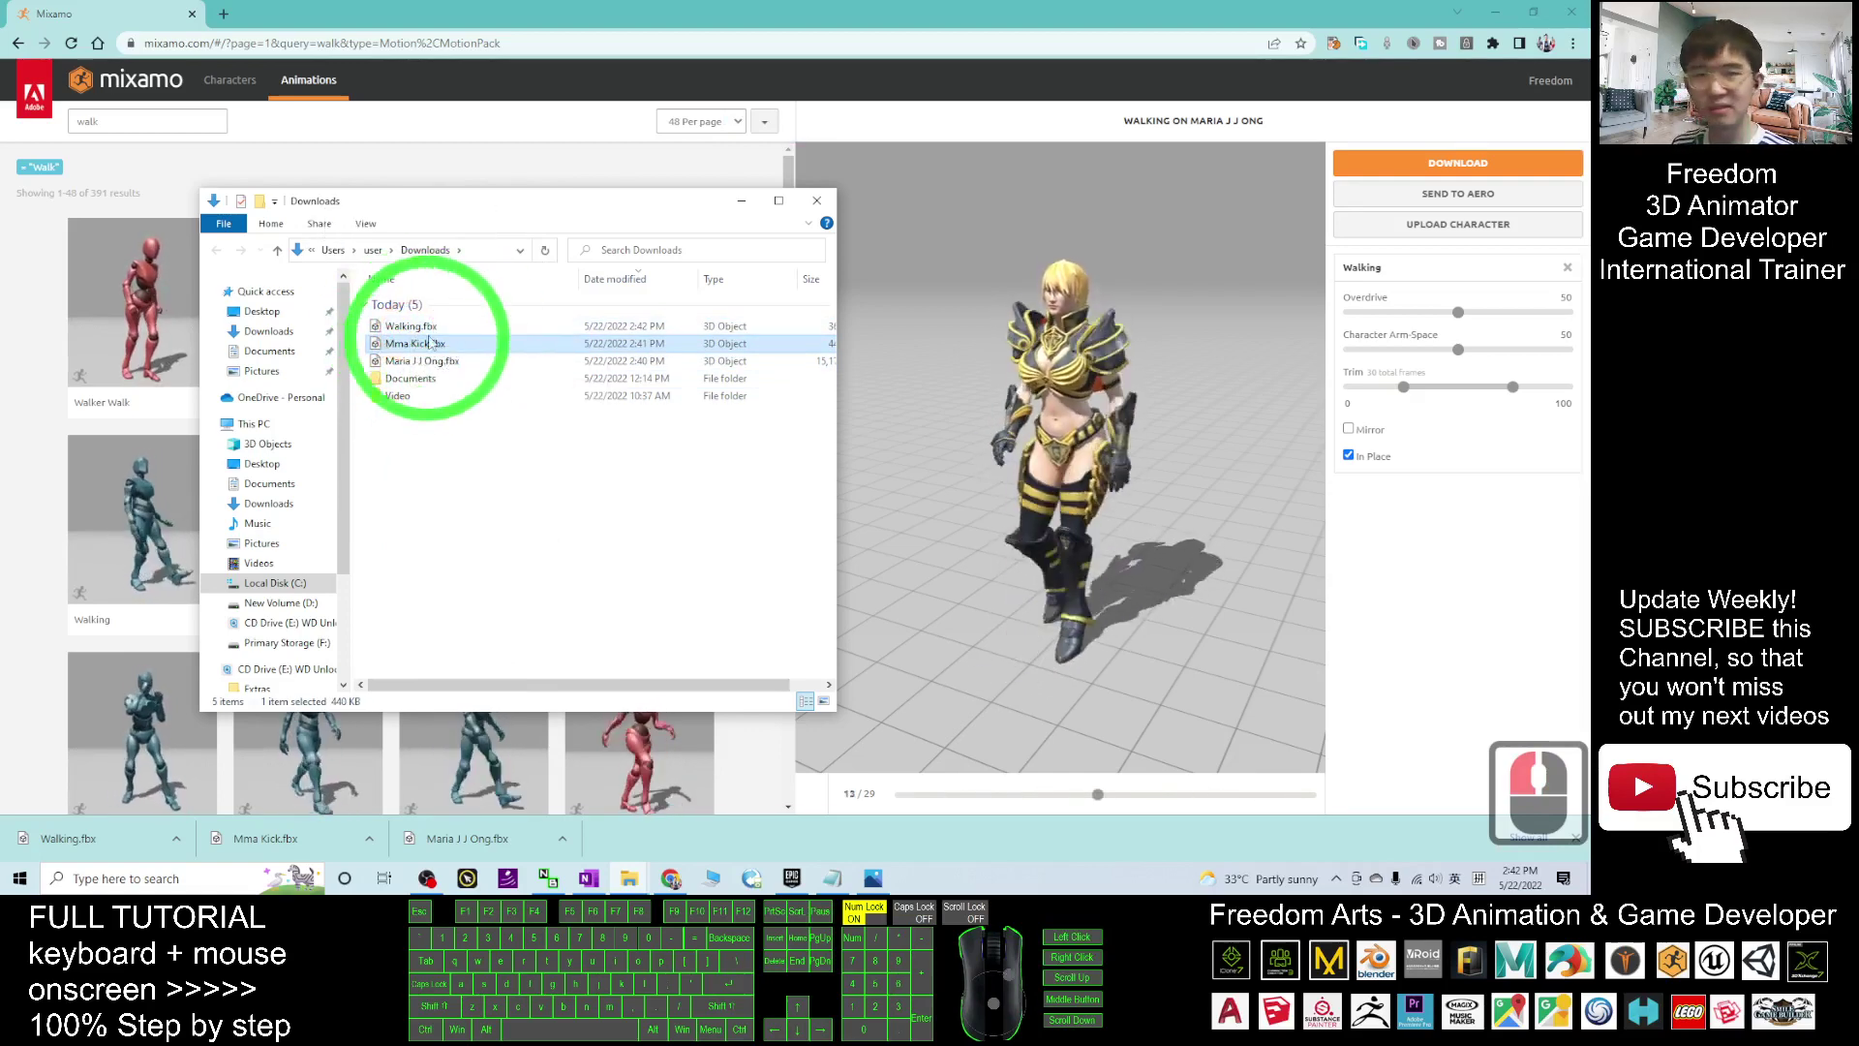
pyautogui.doubleClick(399, 329)
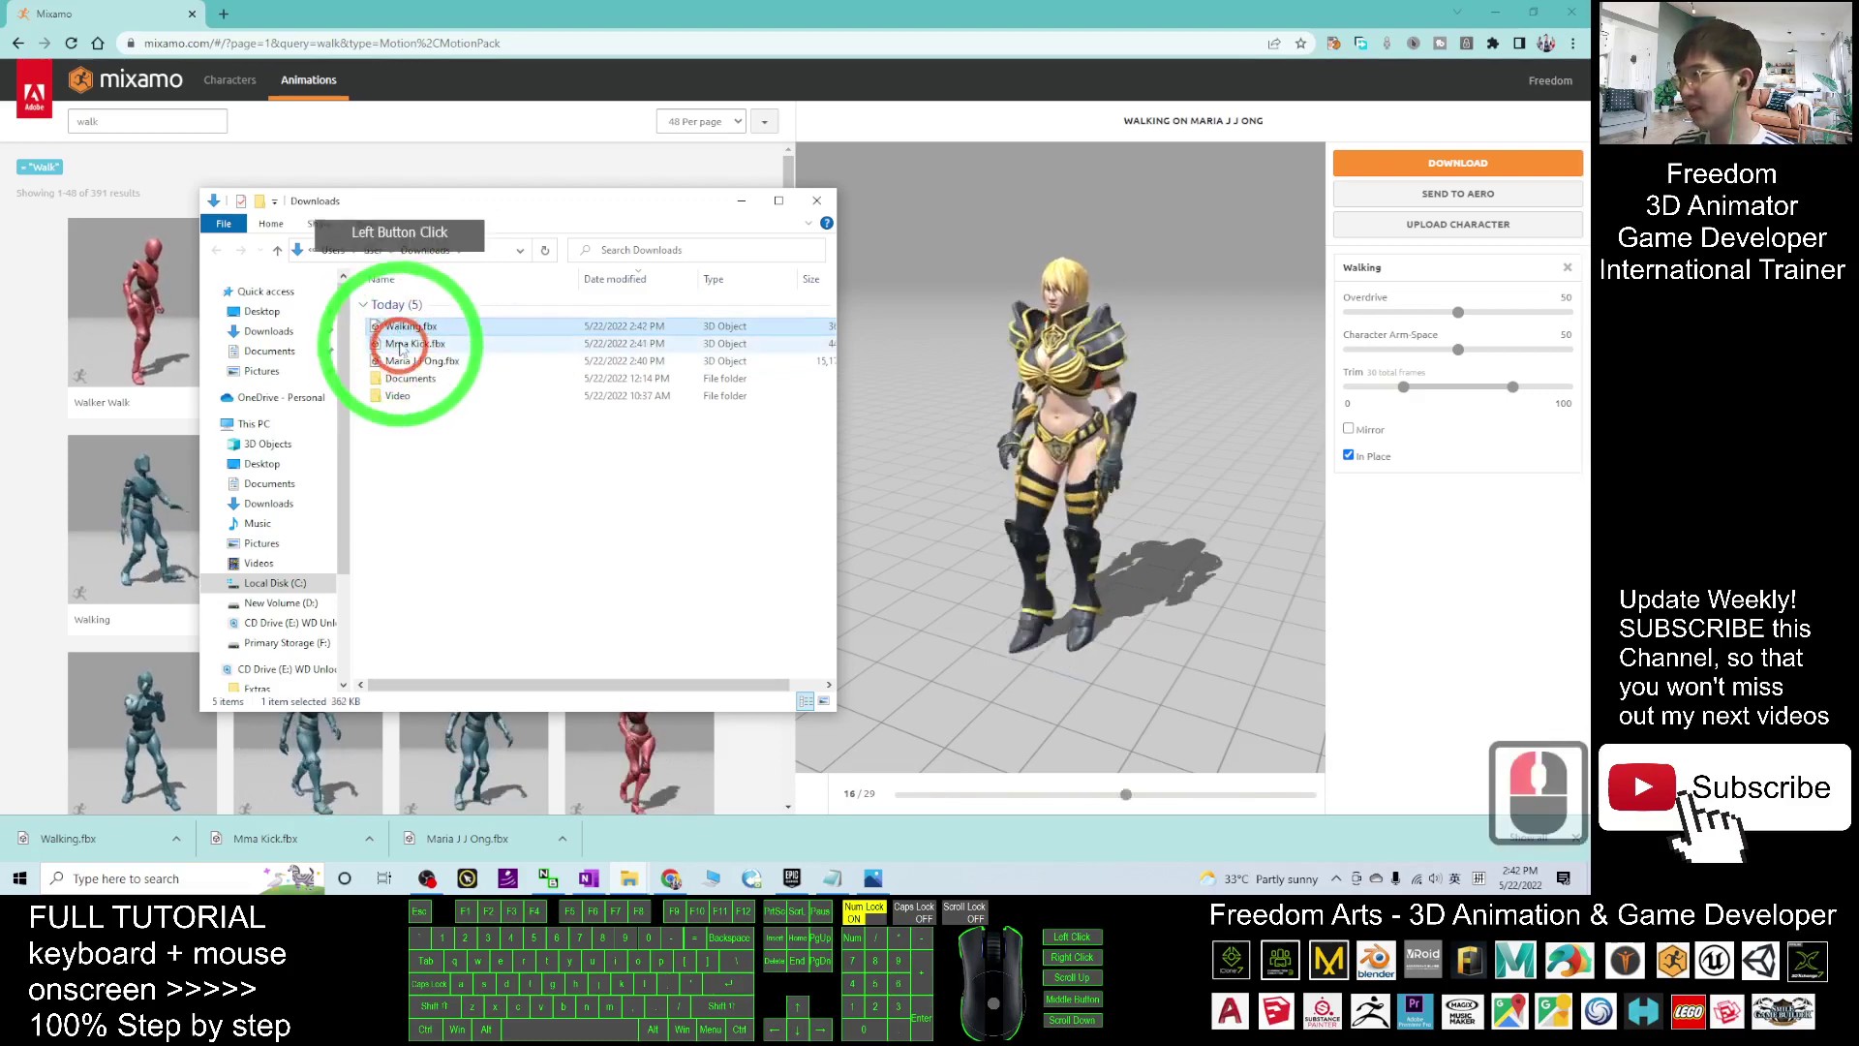
pyautogui.click(397, 331)
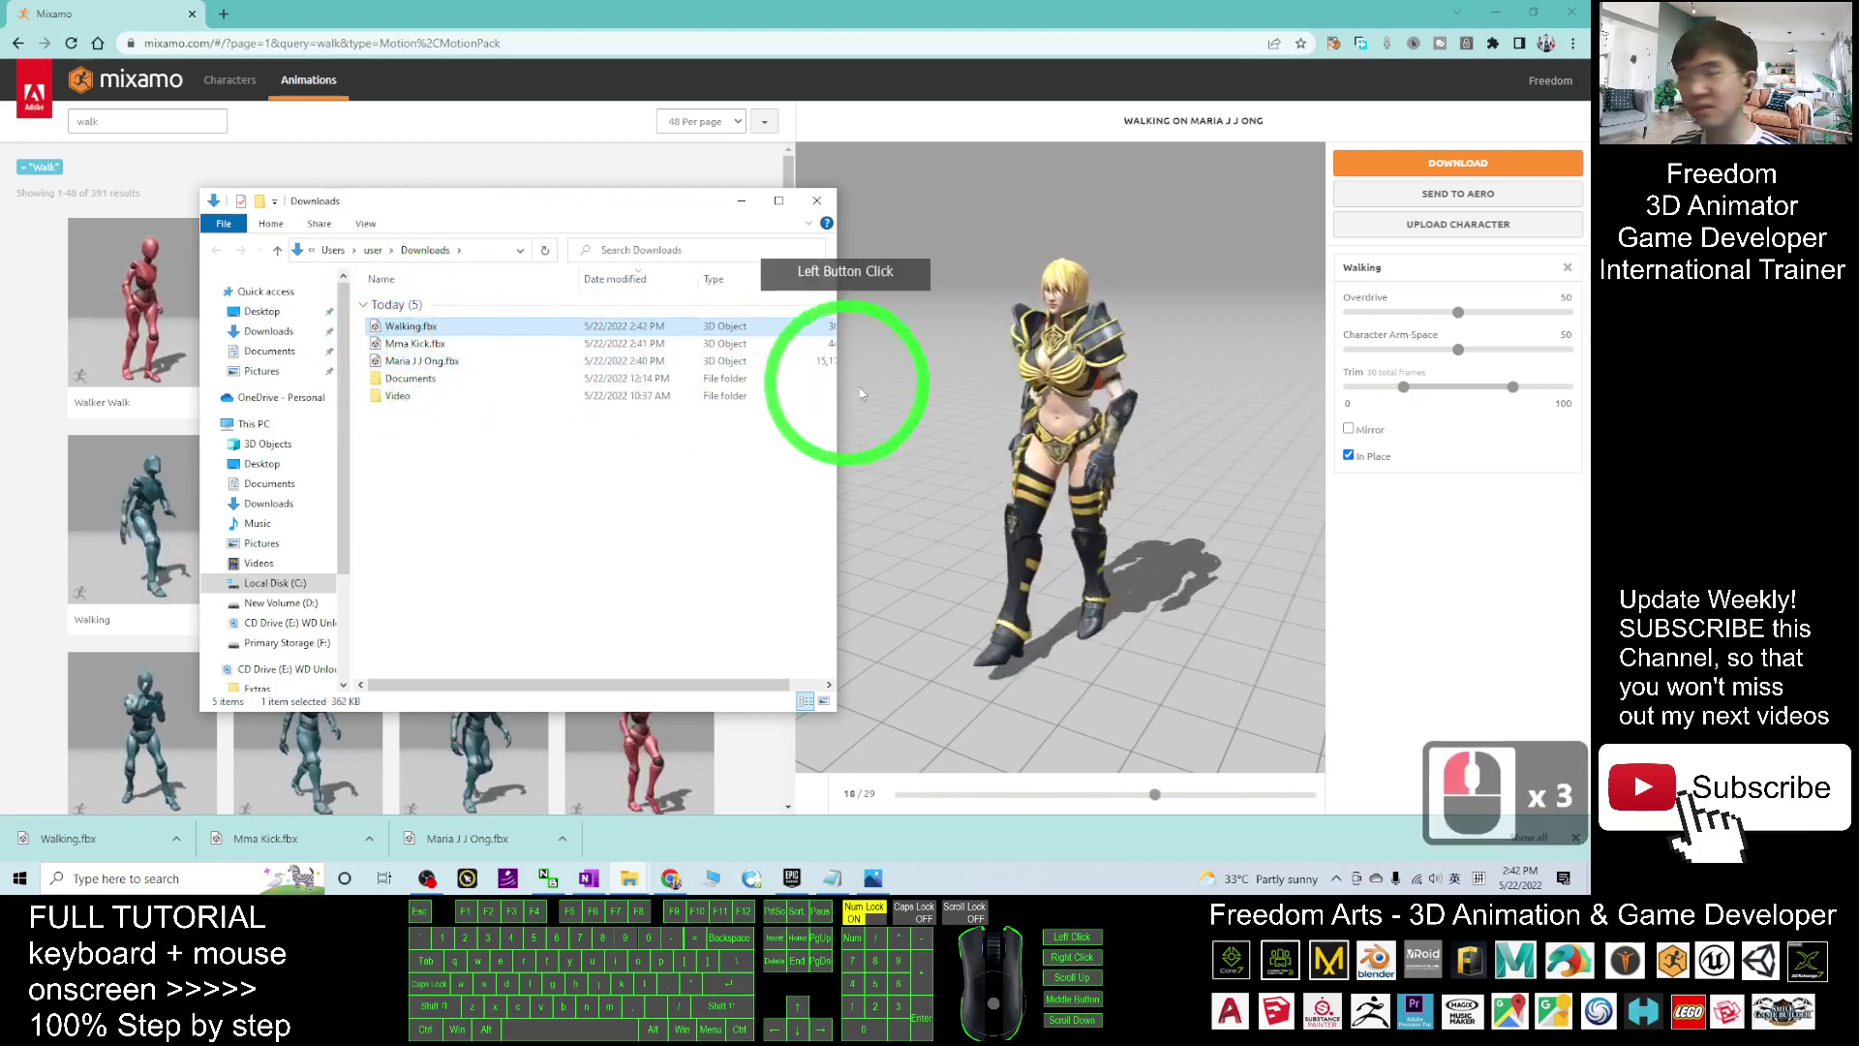
# Close Chrome and minimize Notepad, Photos and Downloads, leaving the Epic Games Launcher in front
pyautogui.click(1579, 21)
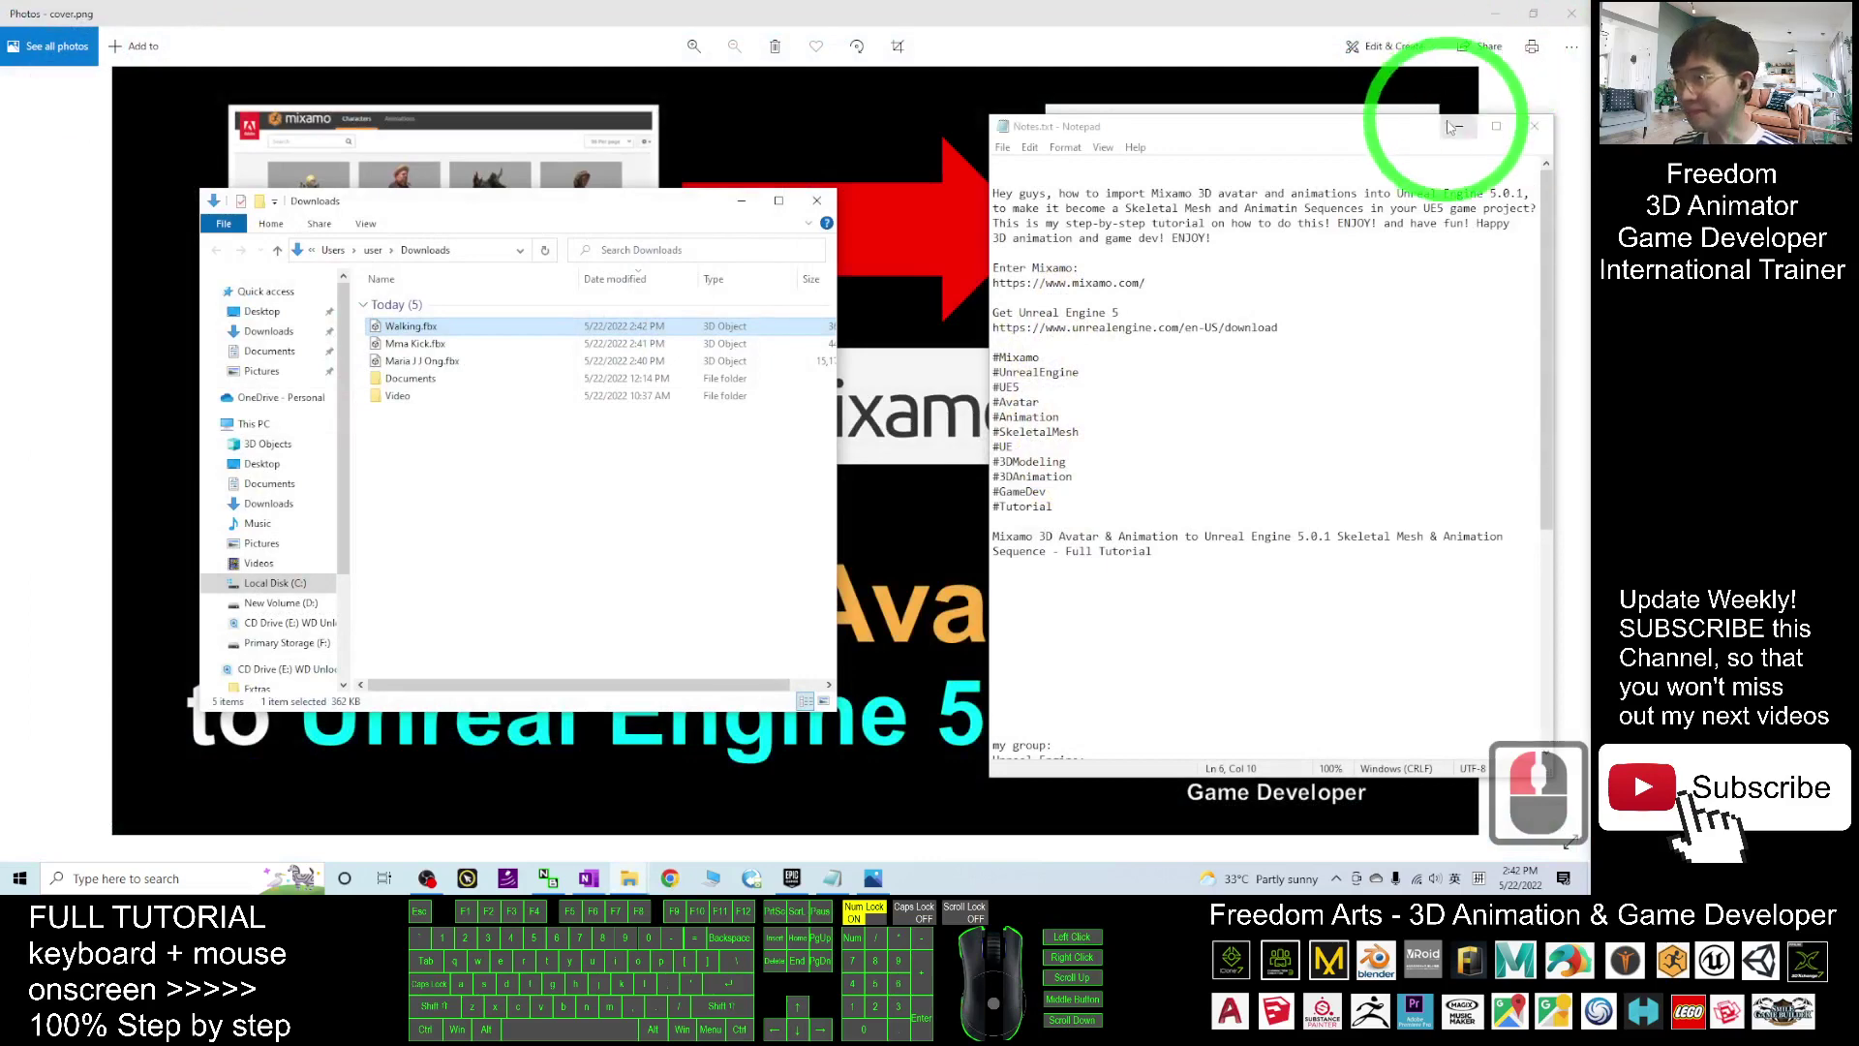
pyautogui.click(1452, 128)
pyautogui.click(1495, 15)
pyautogui.click(431, 147)
pyautogui.click(702, 204)
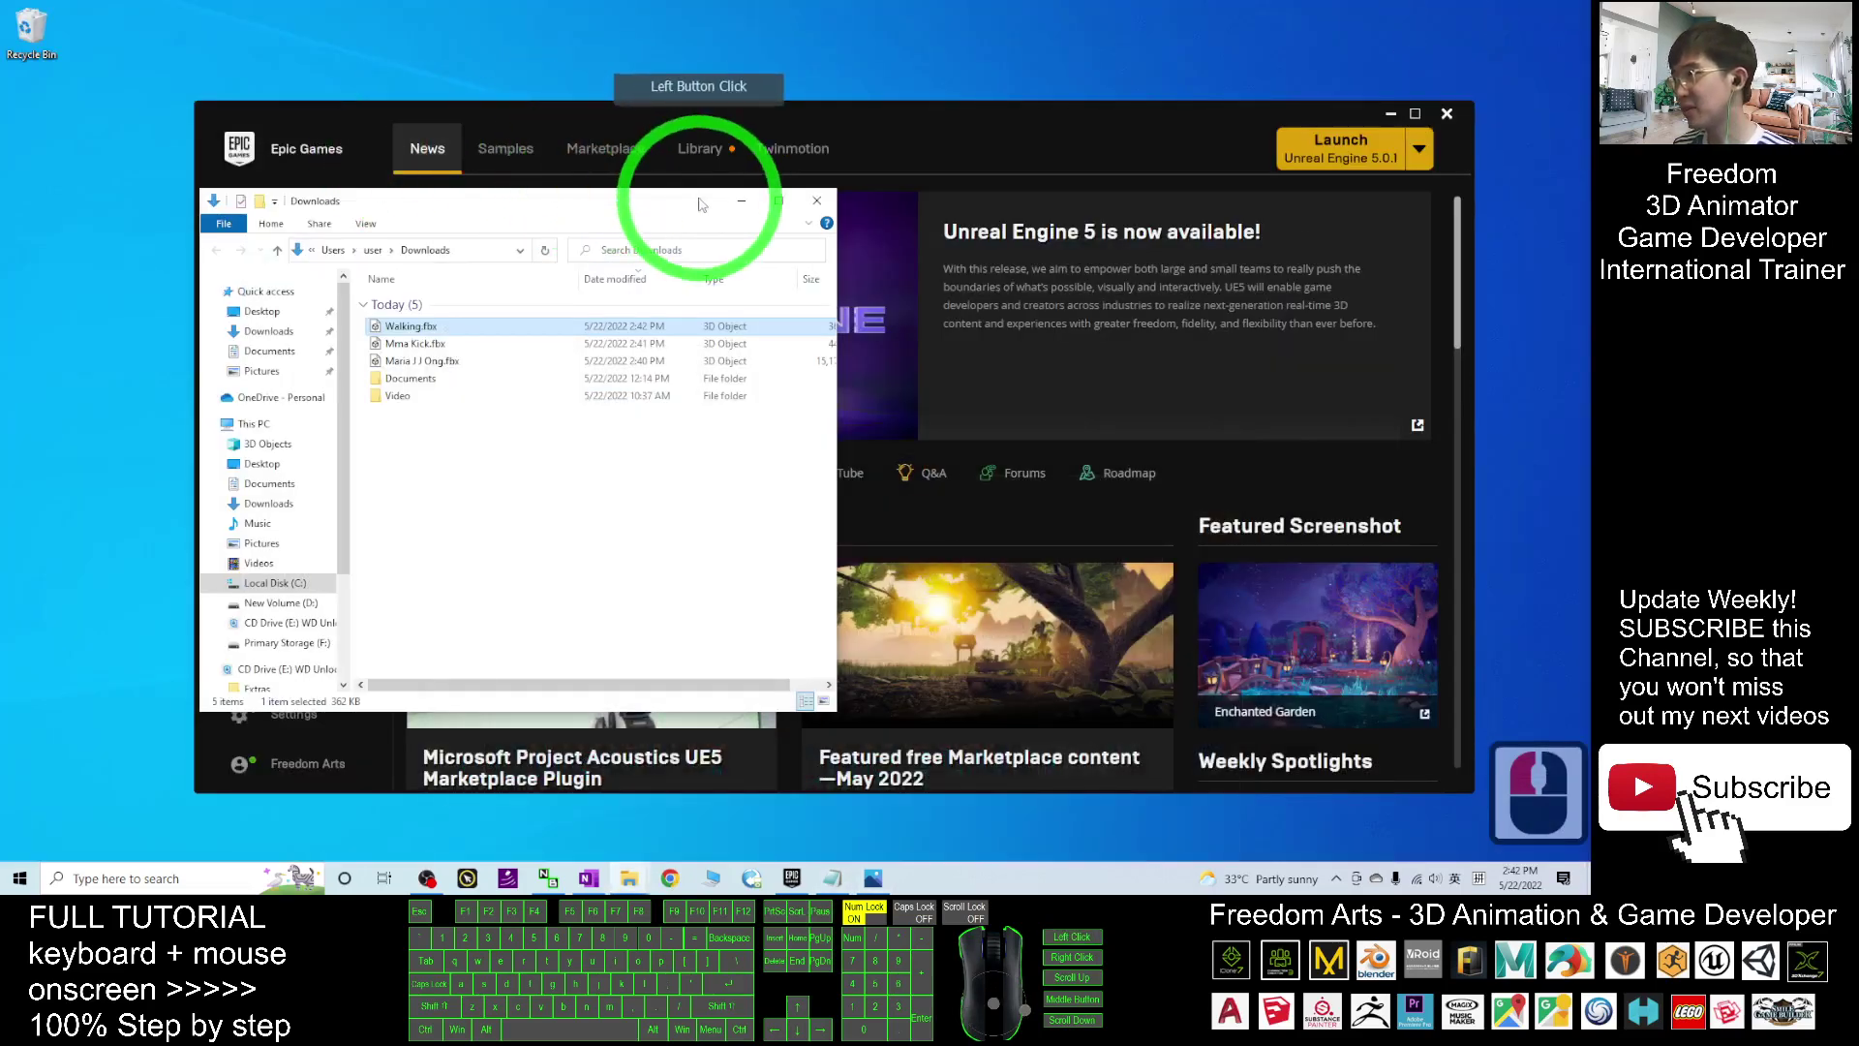
pyautogui.click(741, 200)
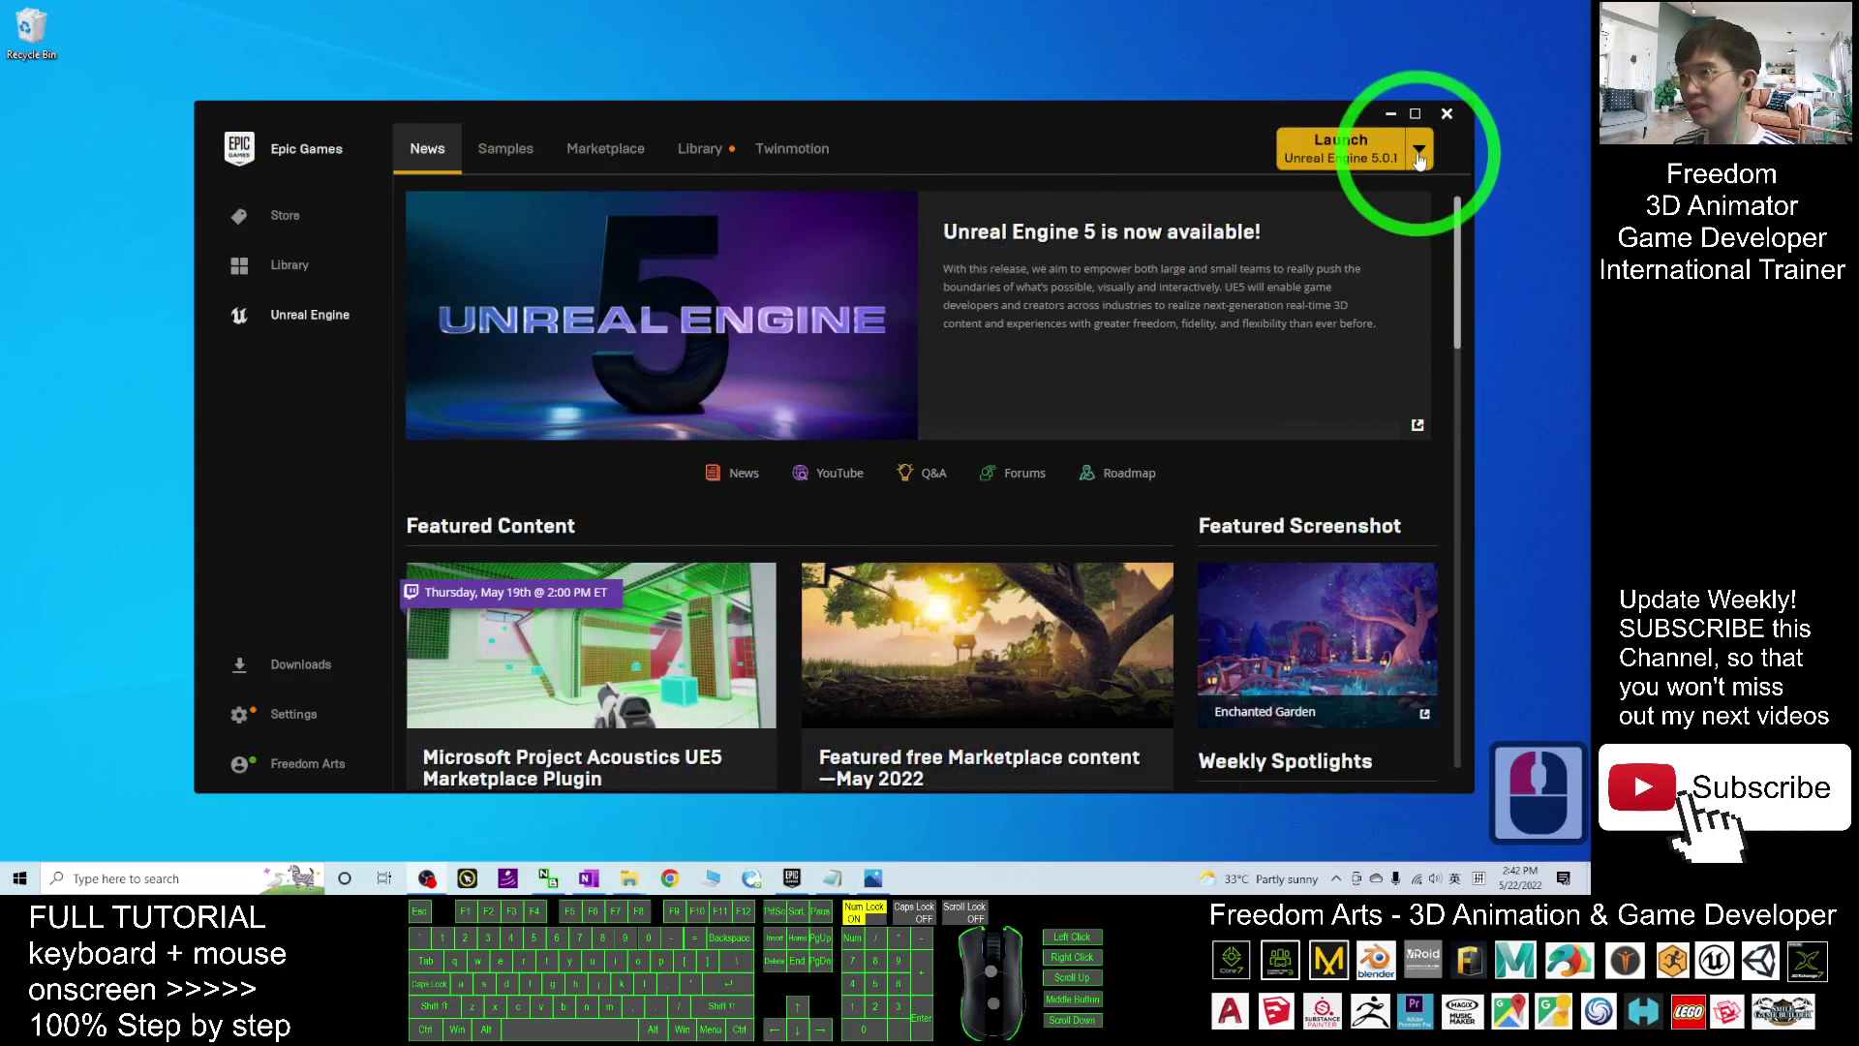
# Launch Unreal Engine 5.0.1 from the Epic Games Launcher's version list
pyautogui.click(1419, 155)
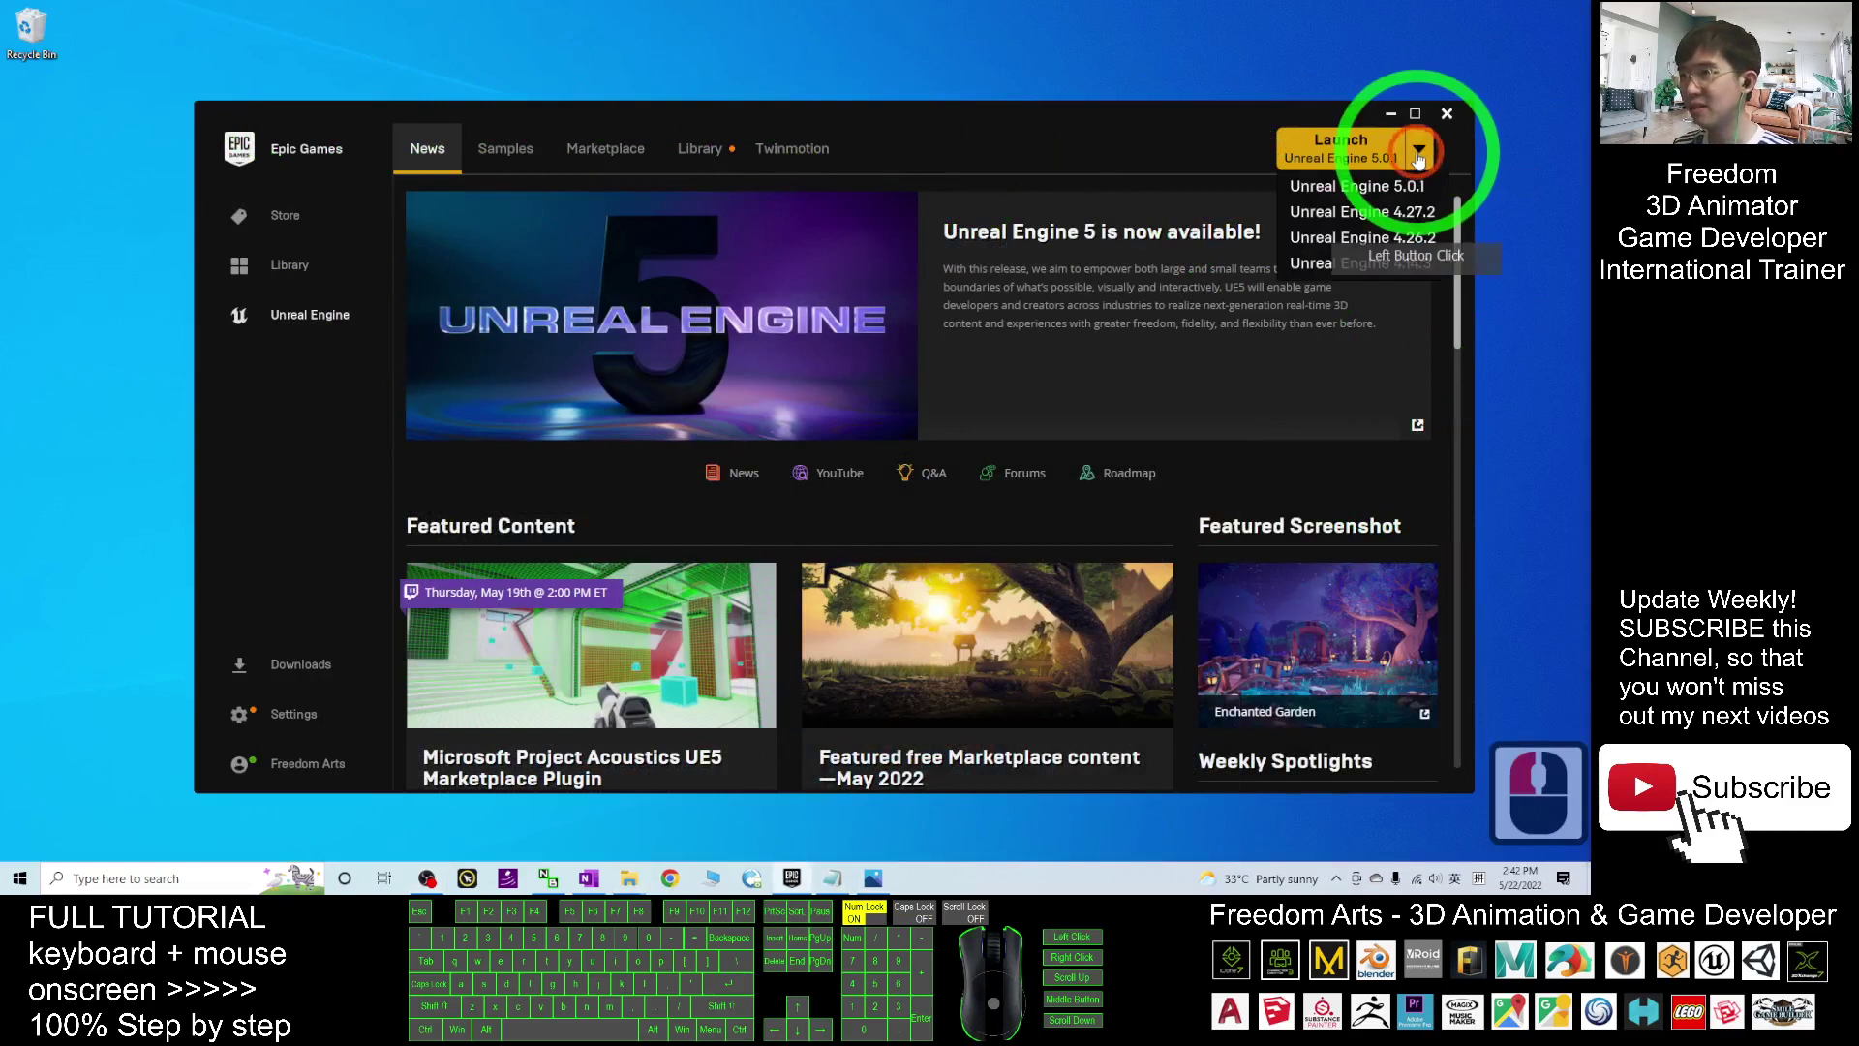
pyautogui.click(1354, 189)
pyautogui.doubleClick(1355, 142)
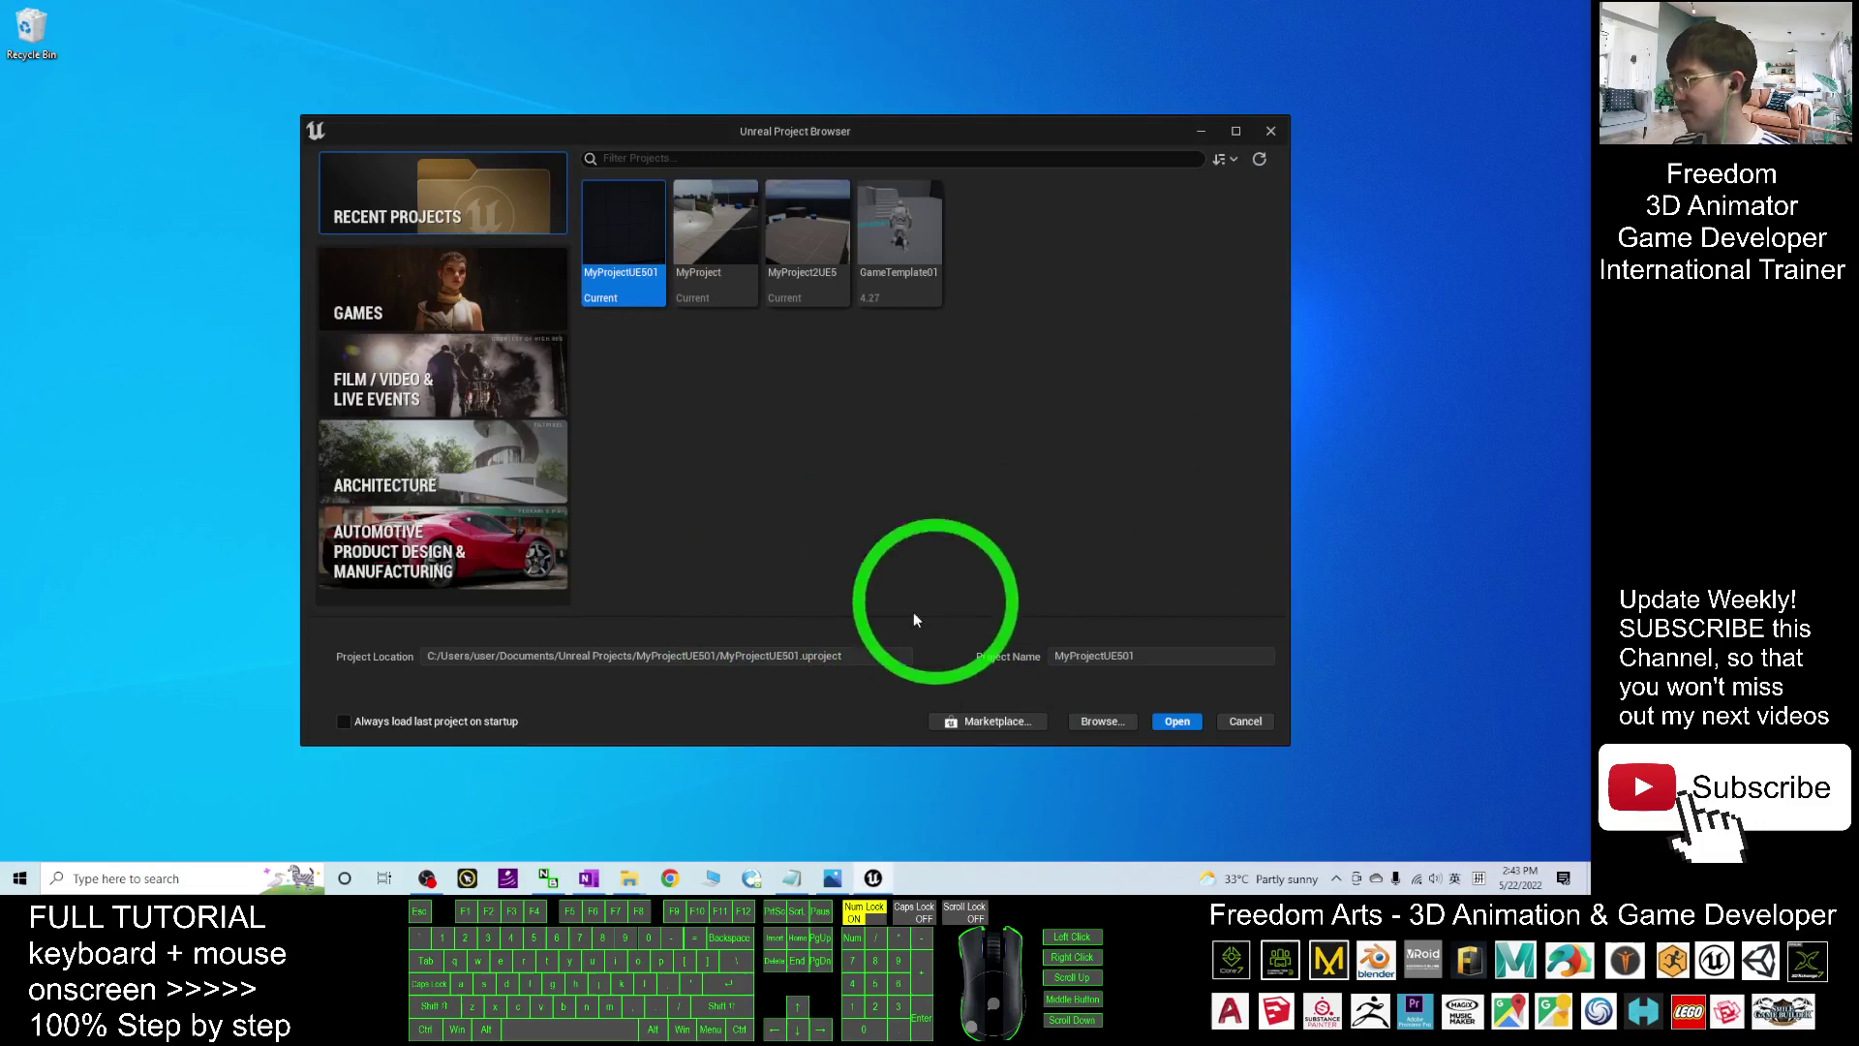
# Choose the Third Person template from the Games templates
pyautogui.doubleClick(417, 298)
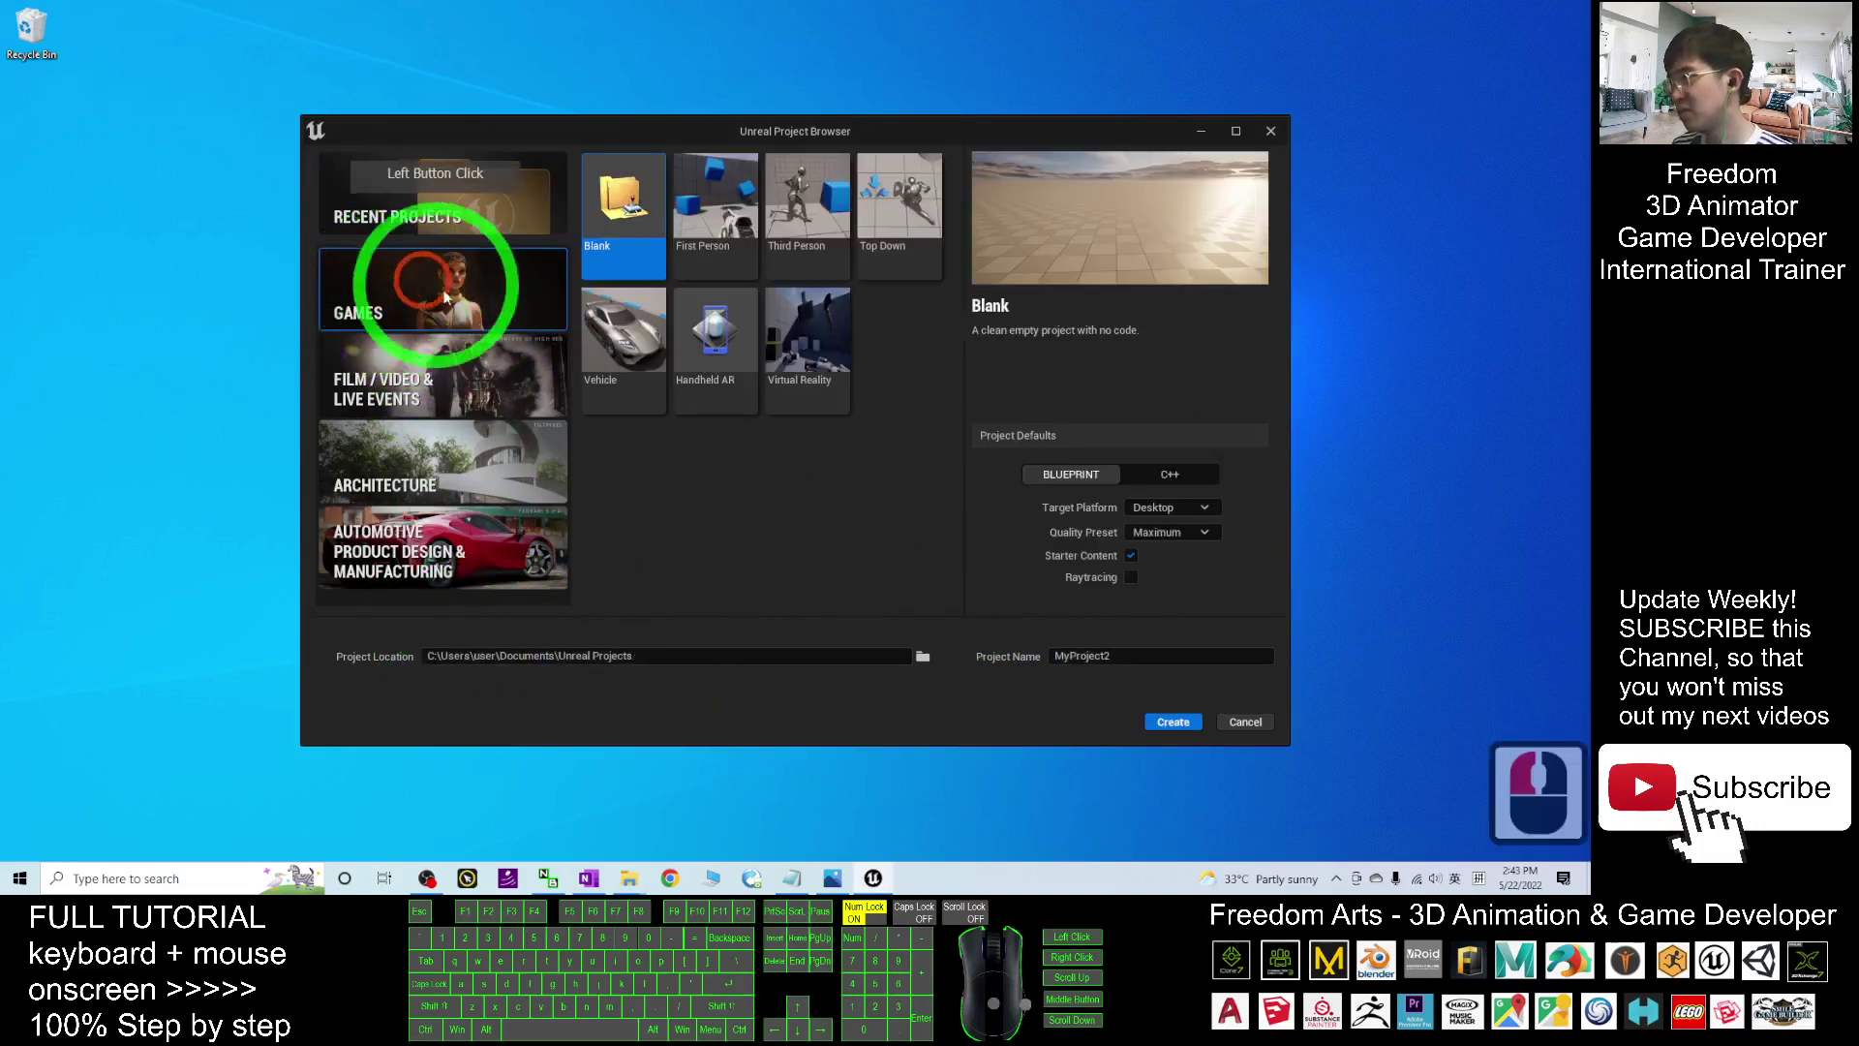
pyautogui.click(804, 271)
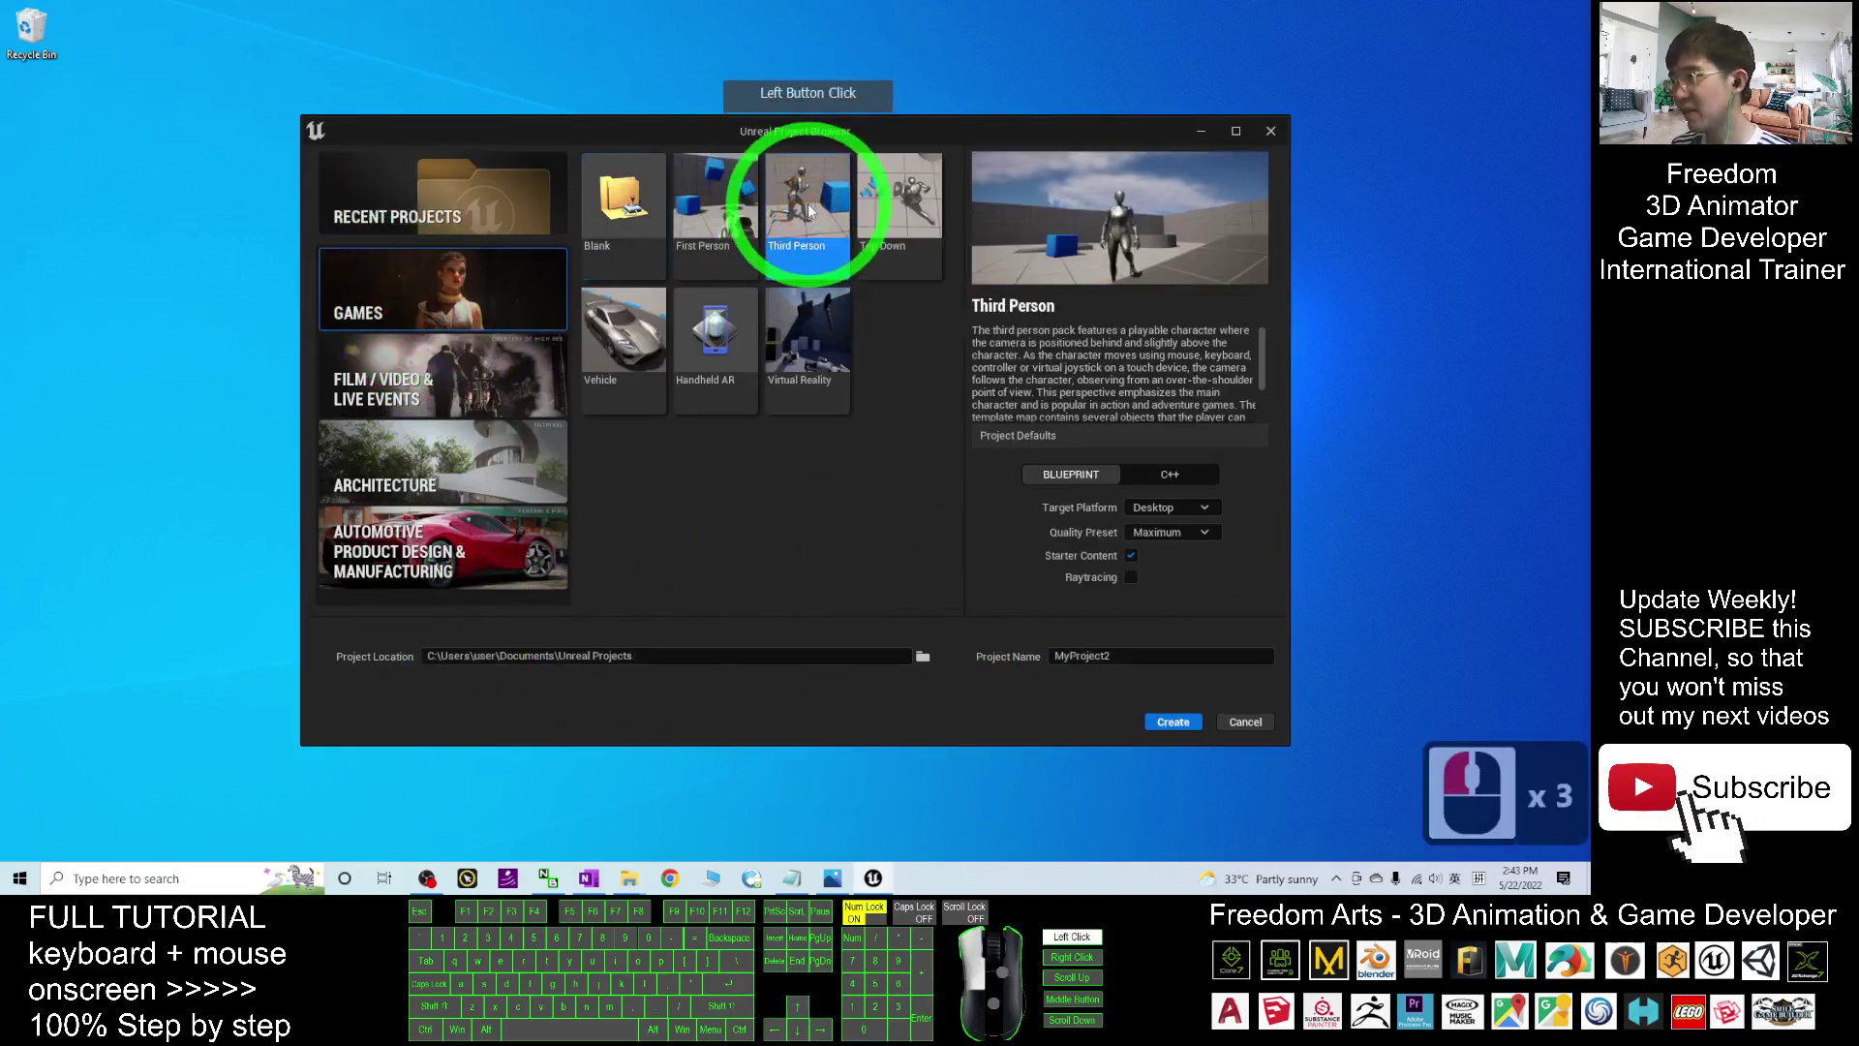
pyautogui.click(976, 574)
# Name the project MyProjectMixamoToUE5
pyautogui.click(1116, 655)
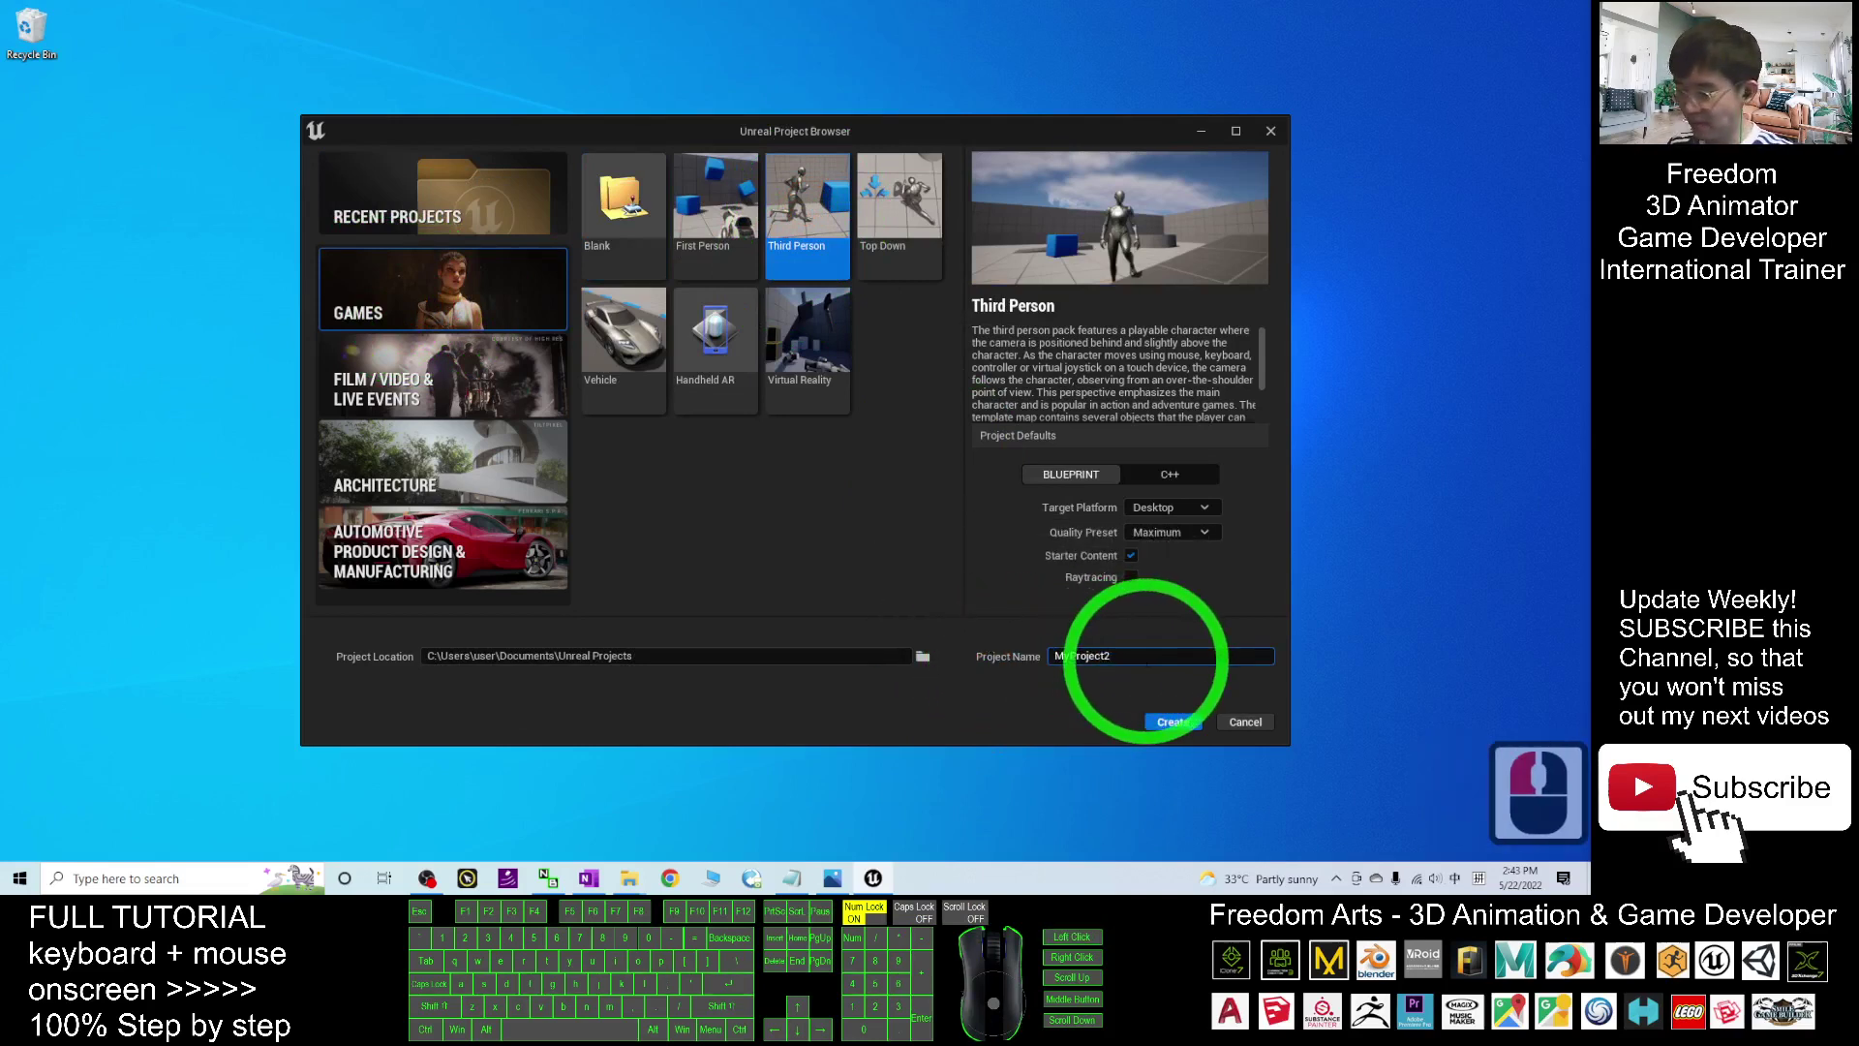
pyautogui.write('Mix')
pyautogui.press('BackSpace')
pyautogui.press('BackSpace')
pyautogui.press('BackSpace')
pyautogui.press('shift')
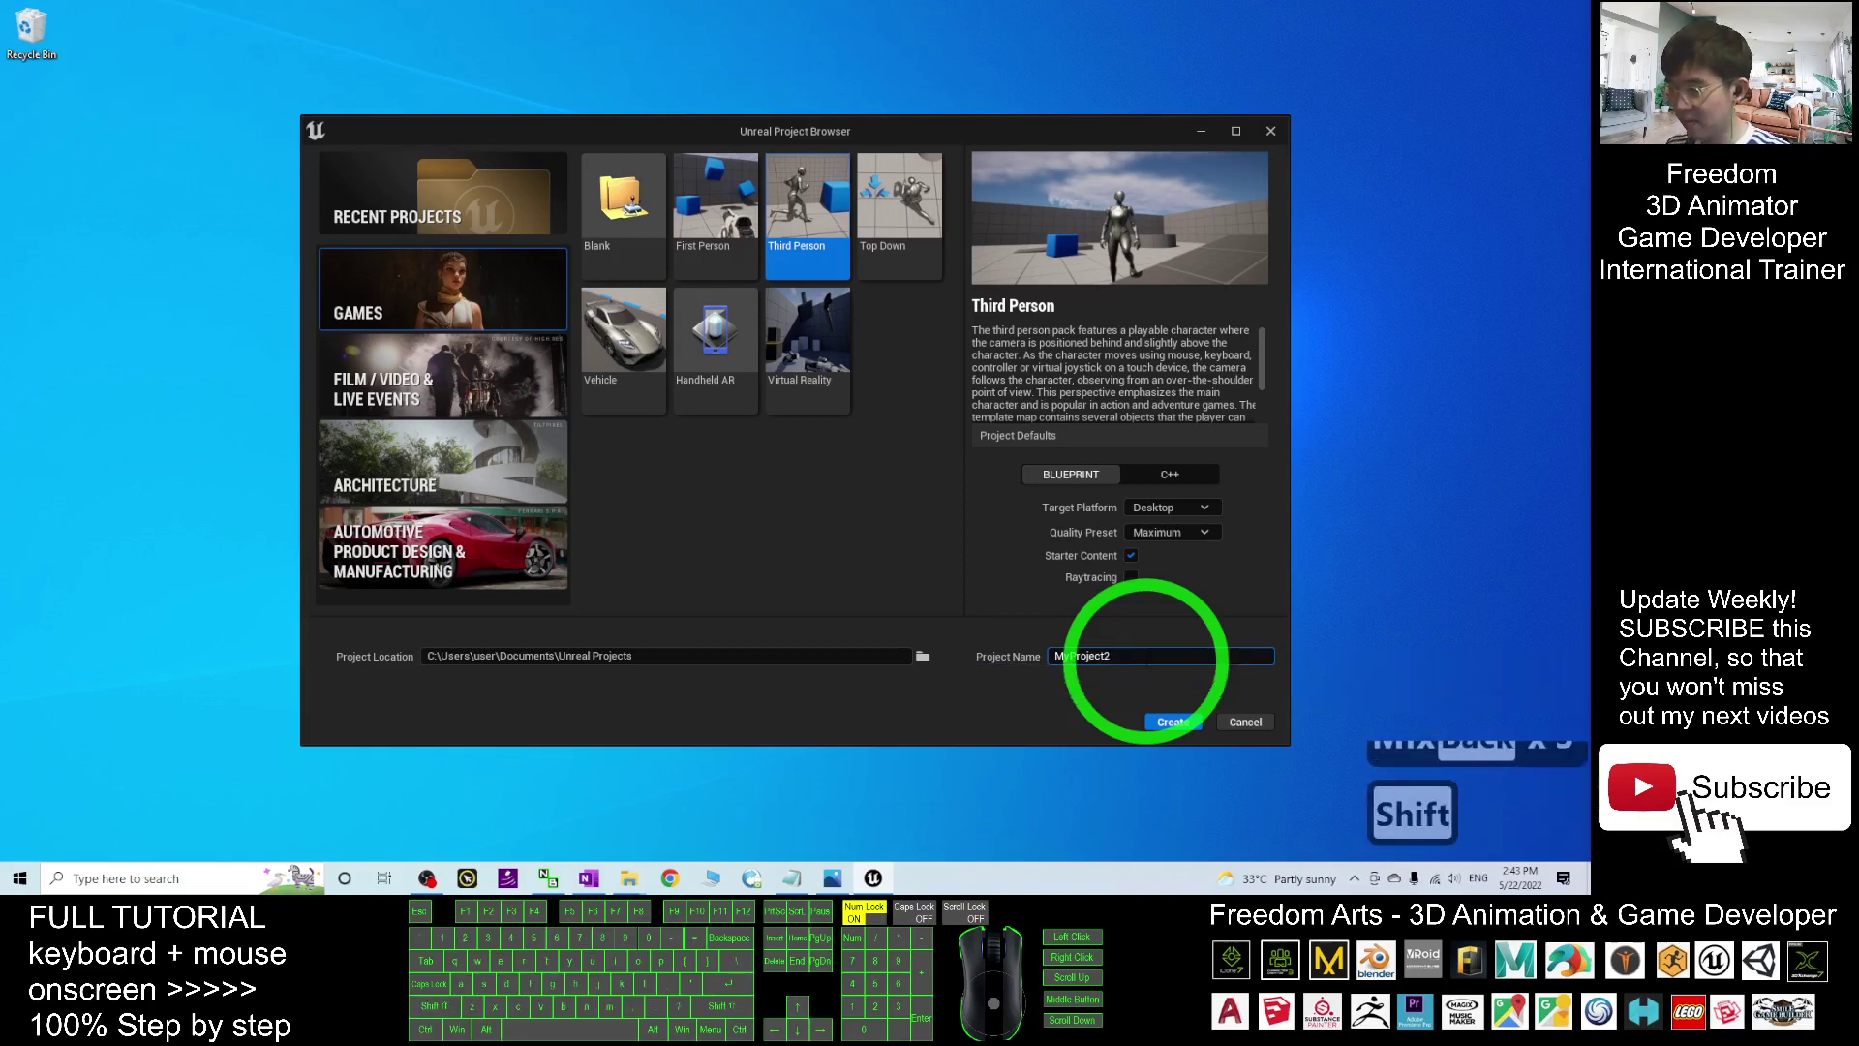
pyautogui.write('Mixamo')
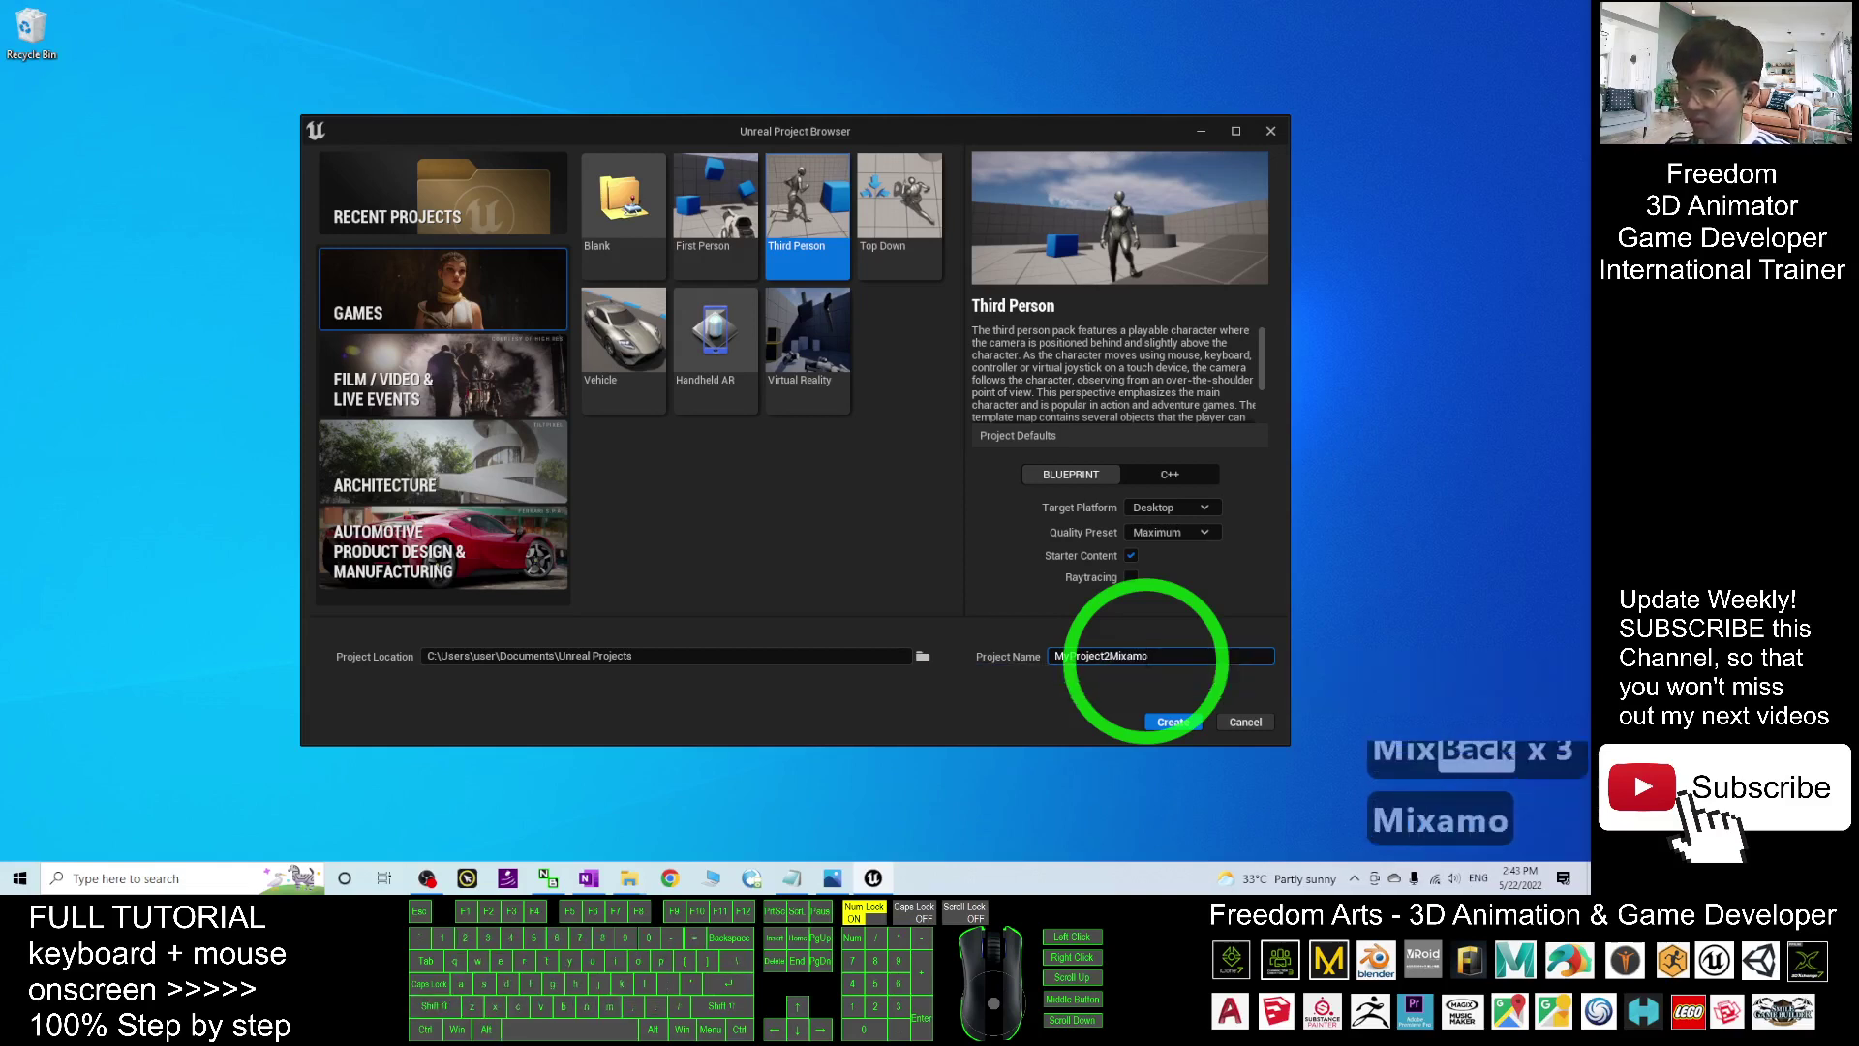
pyautogui.write('ToUnreal')
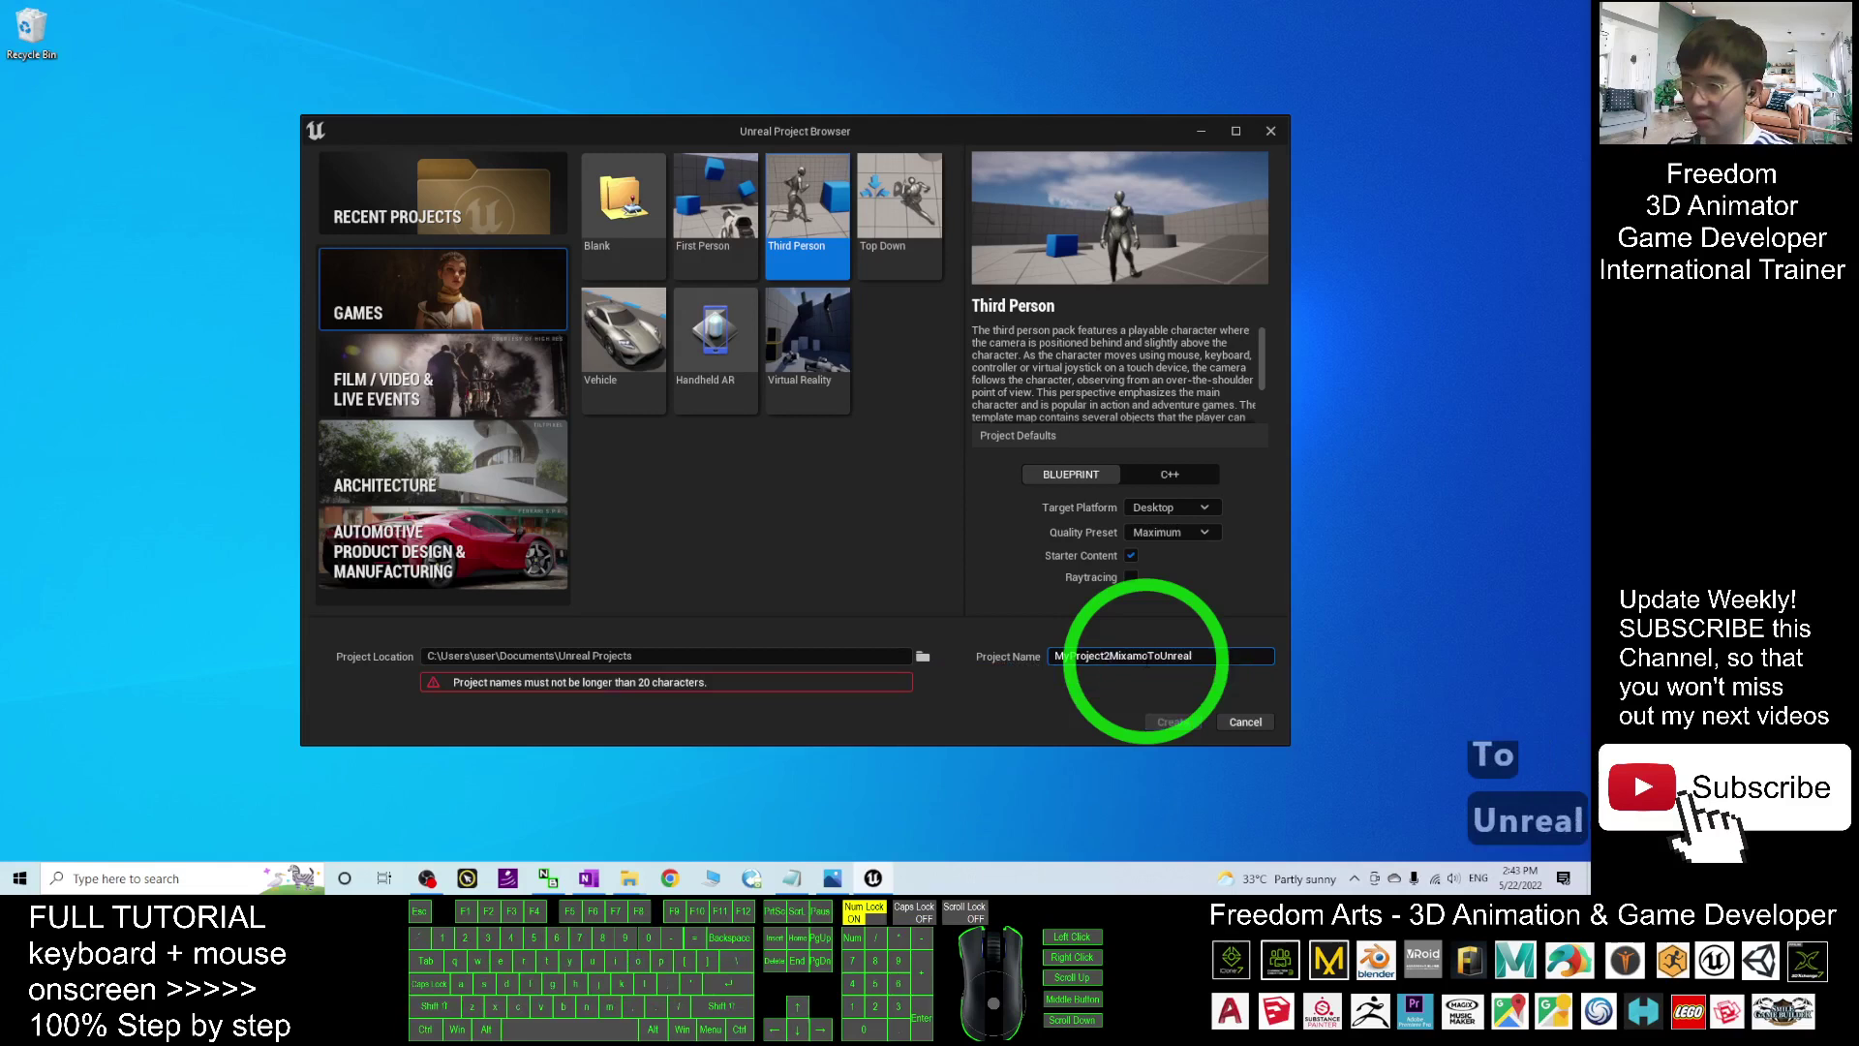
pyautogui.press('BackSpace')
pyautogui.press('BackSpace')
pyautogui.press('BackSpace')
pyautogui.write('E')
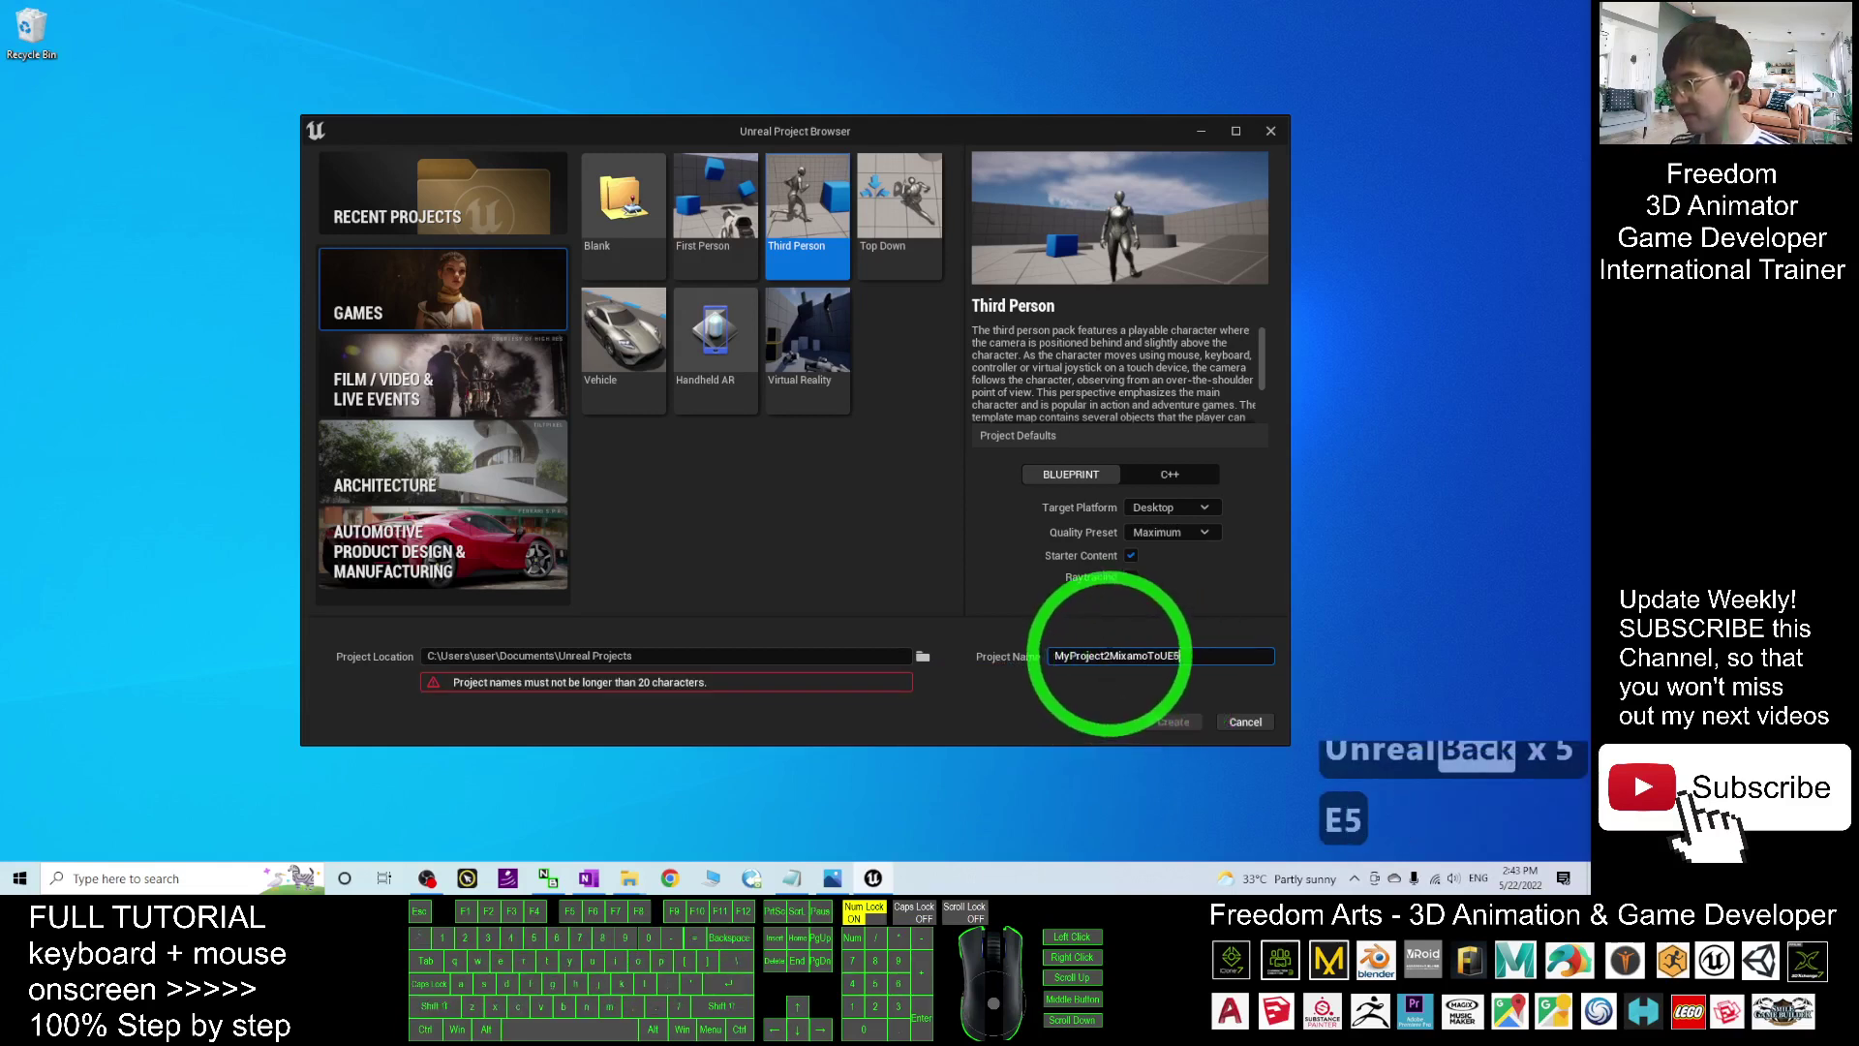
pyautogui.write('5')
pyautogui.click(1109, 656)
pyautogui.press('BackSpace')
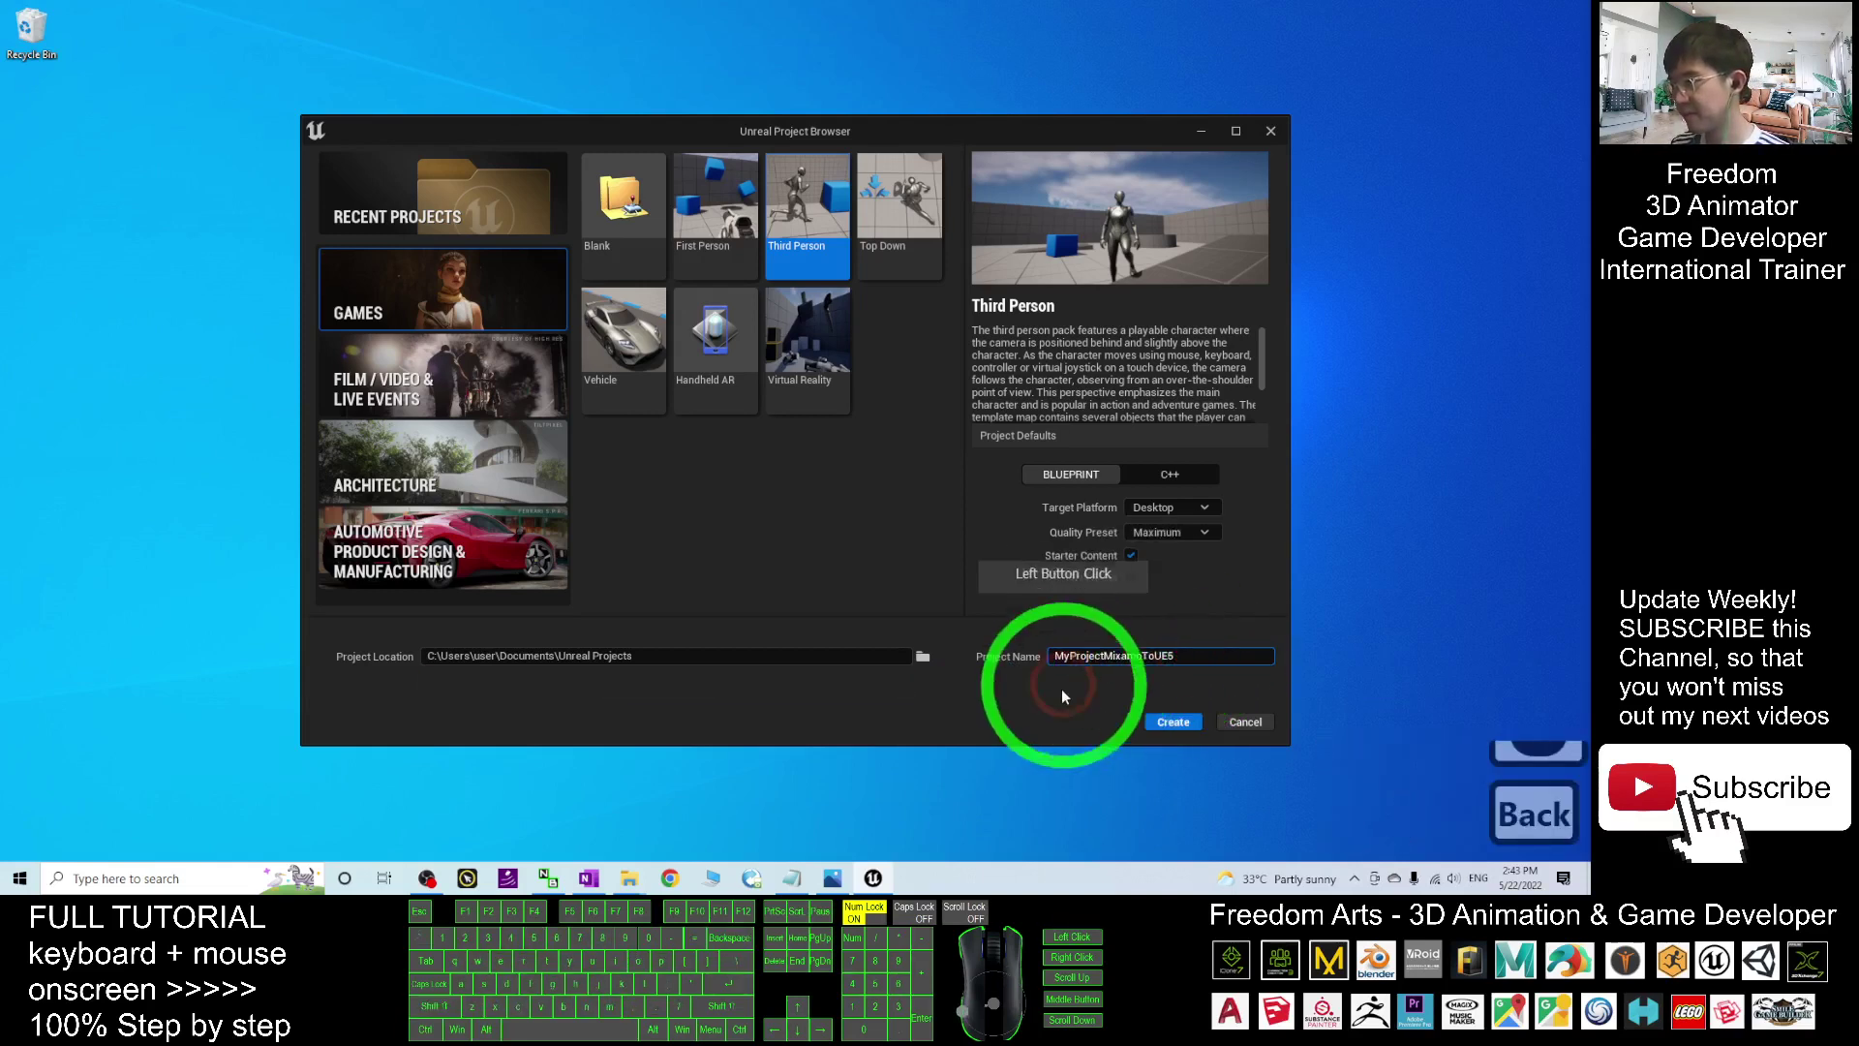
pyautogui.click(1174, 722)
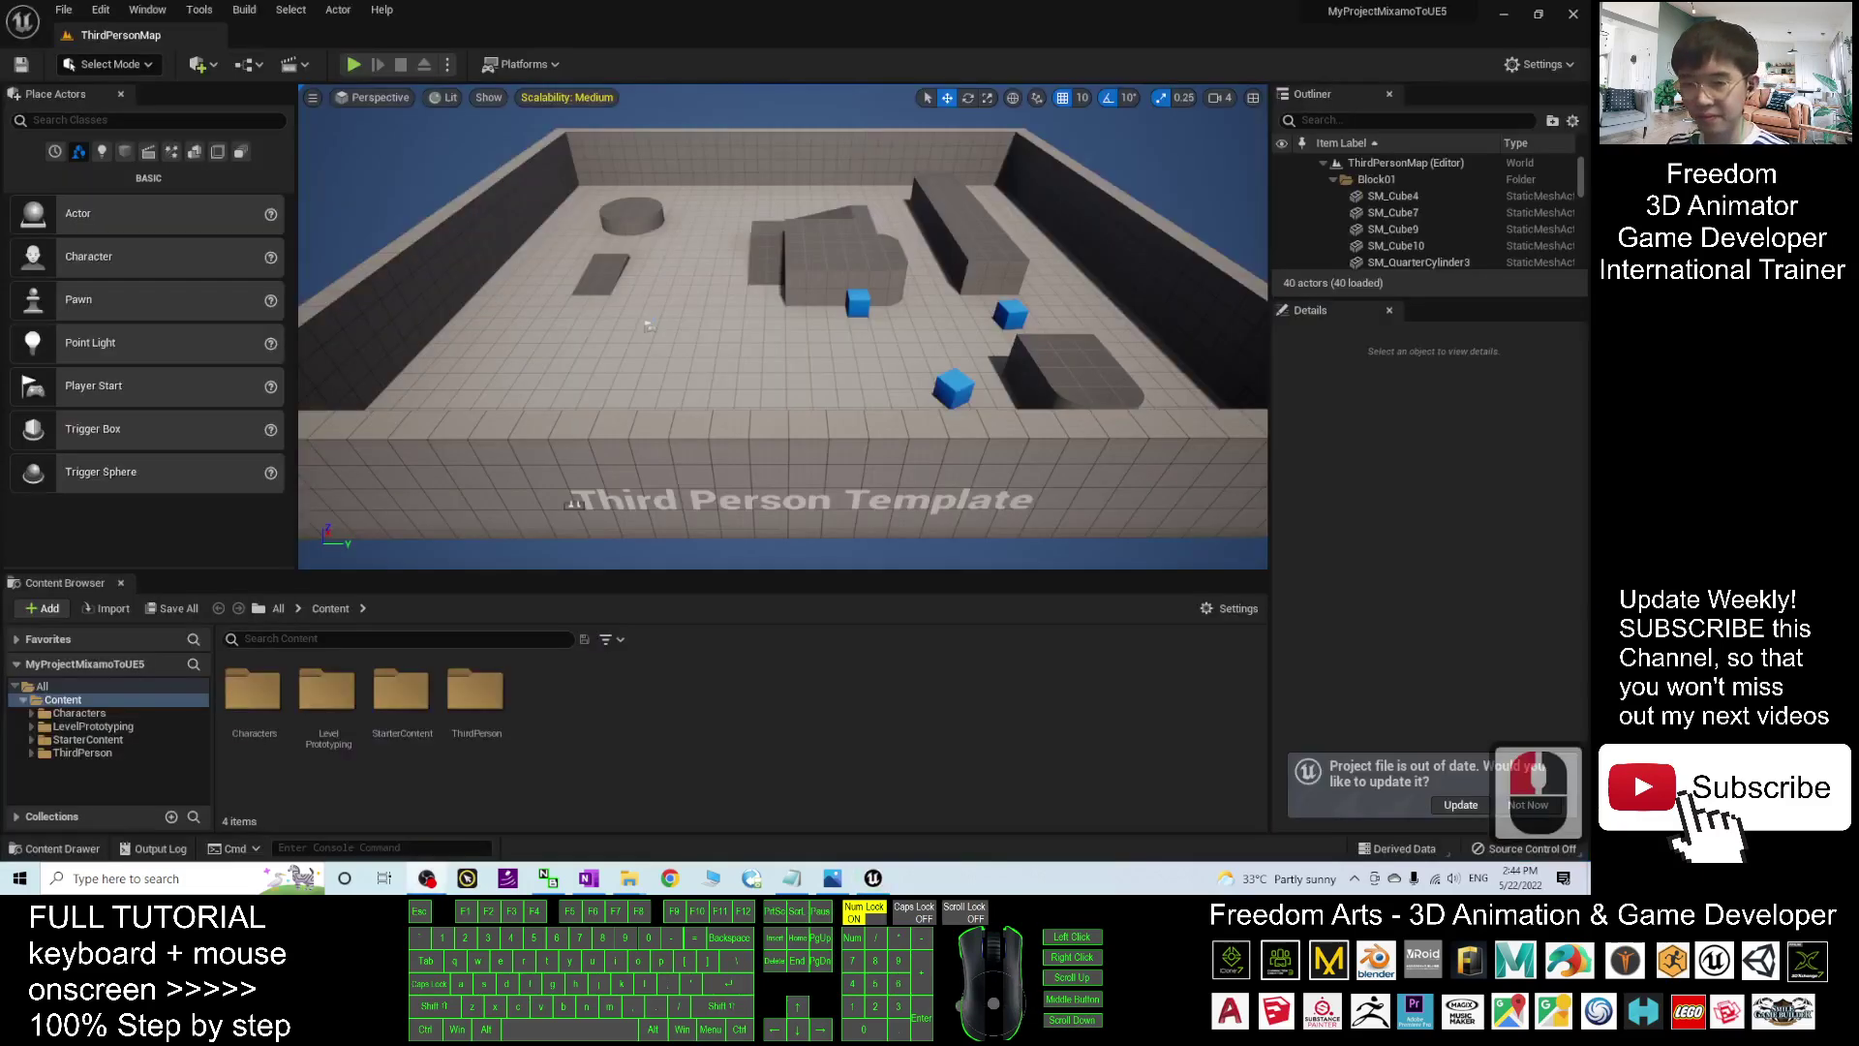
pyautogui.click(888, 519)
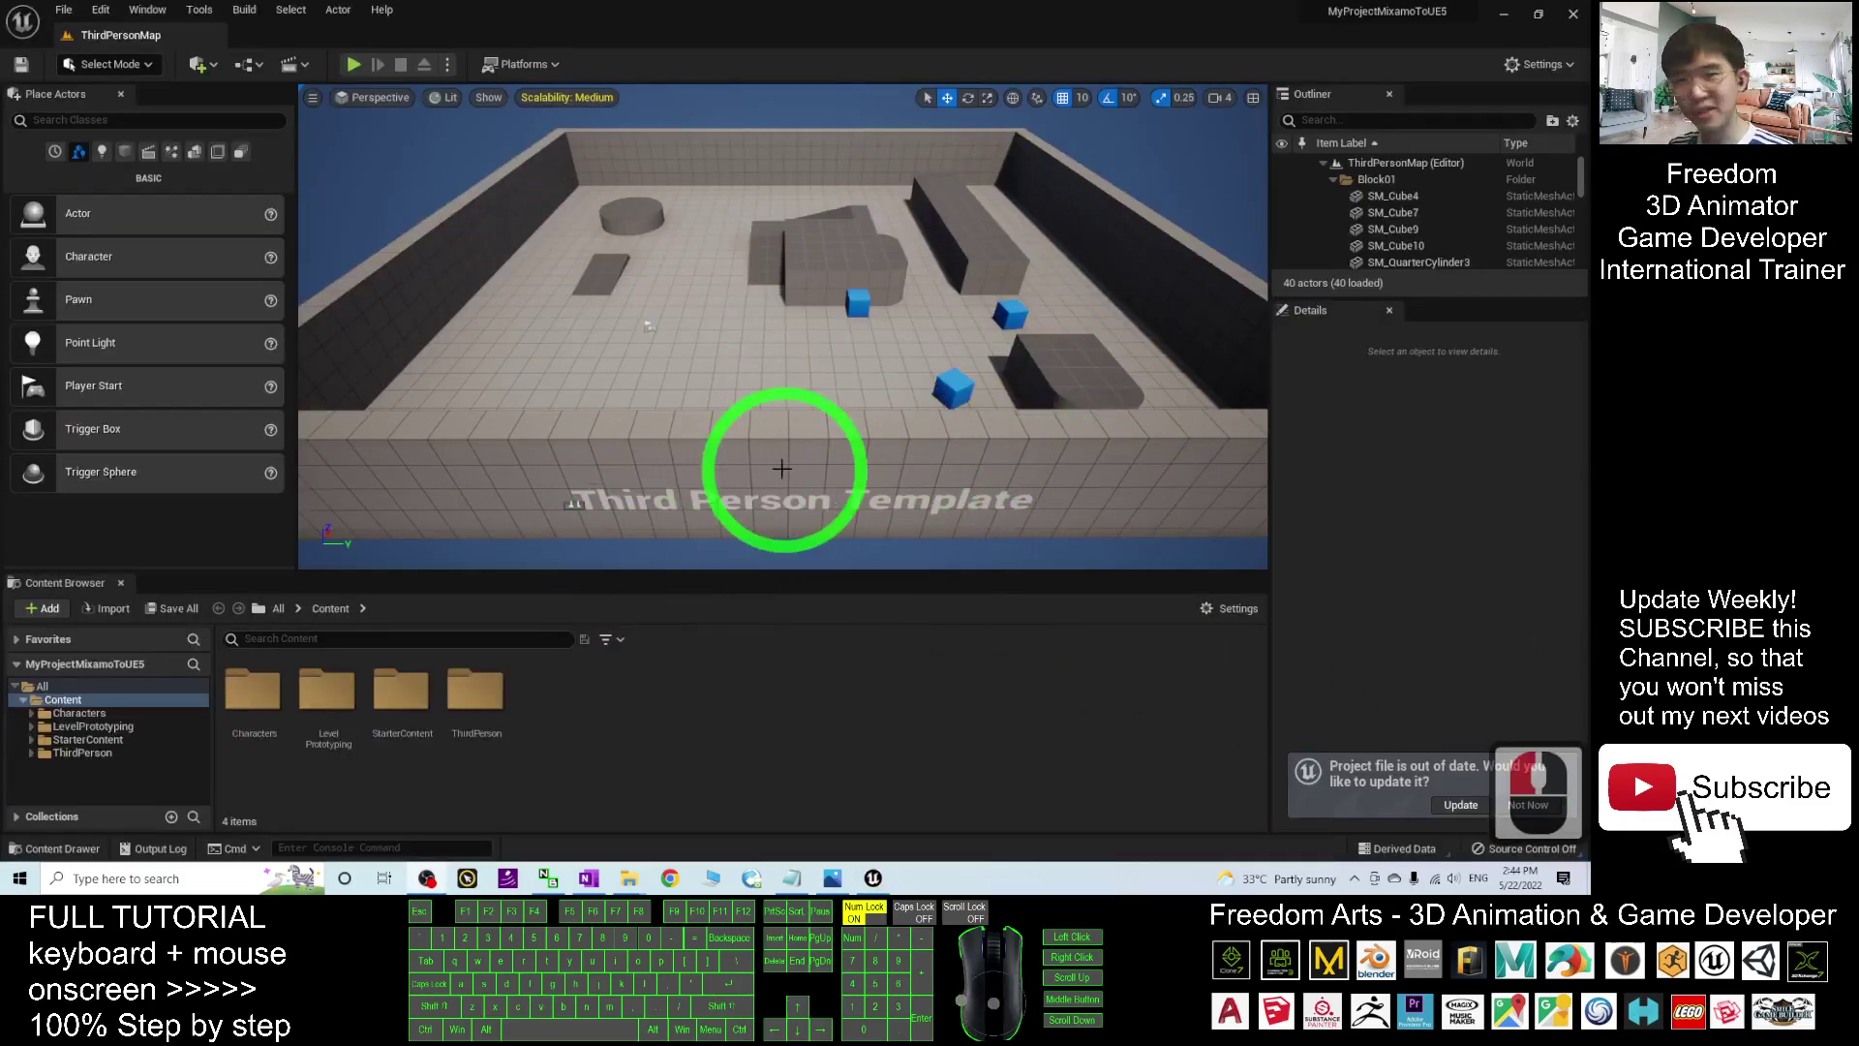
pyautogui.click(353, 64)
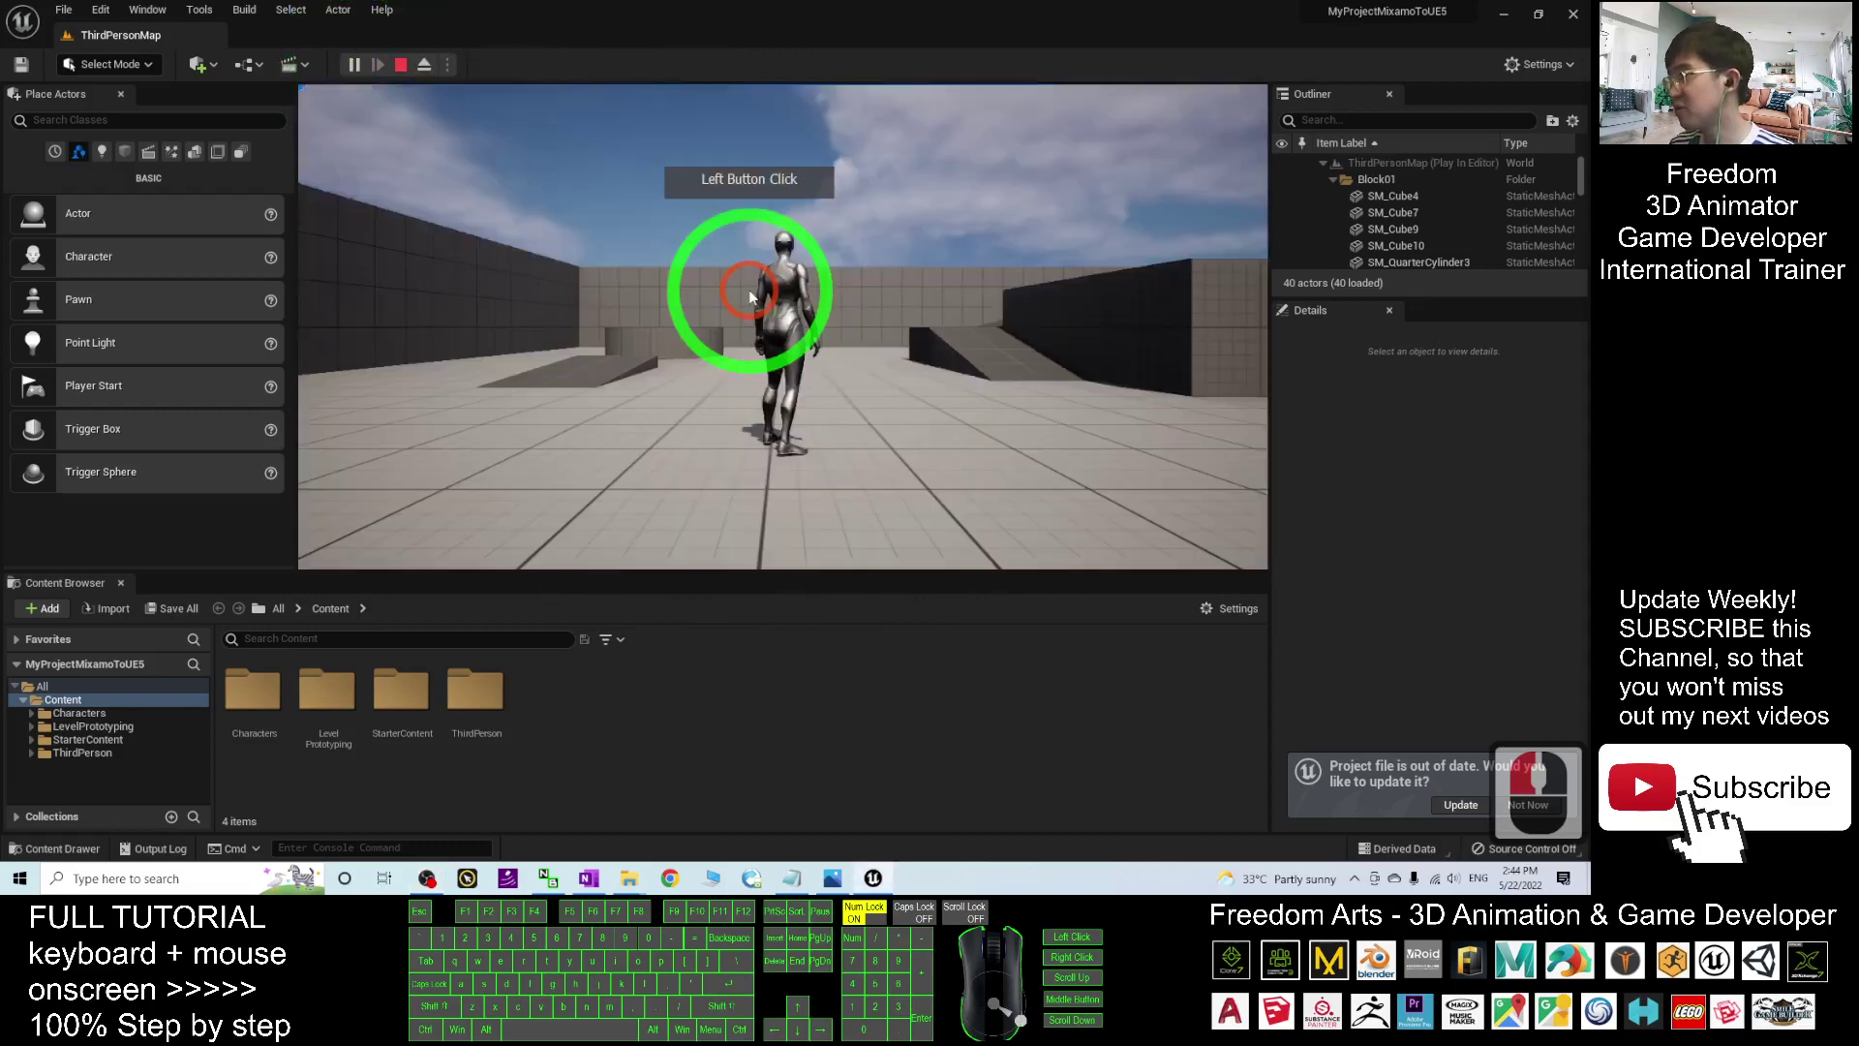
pyautogui.press('w')
pyautogui.press('a')
pyautogui.press('d')
pyautogui.press('space')
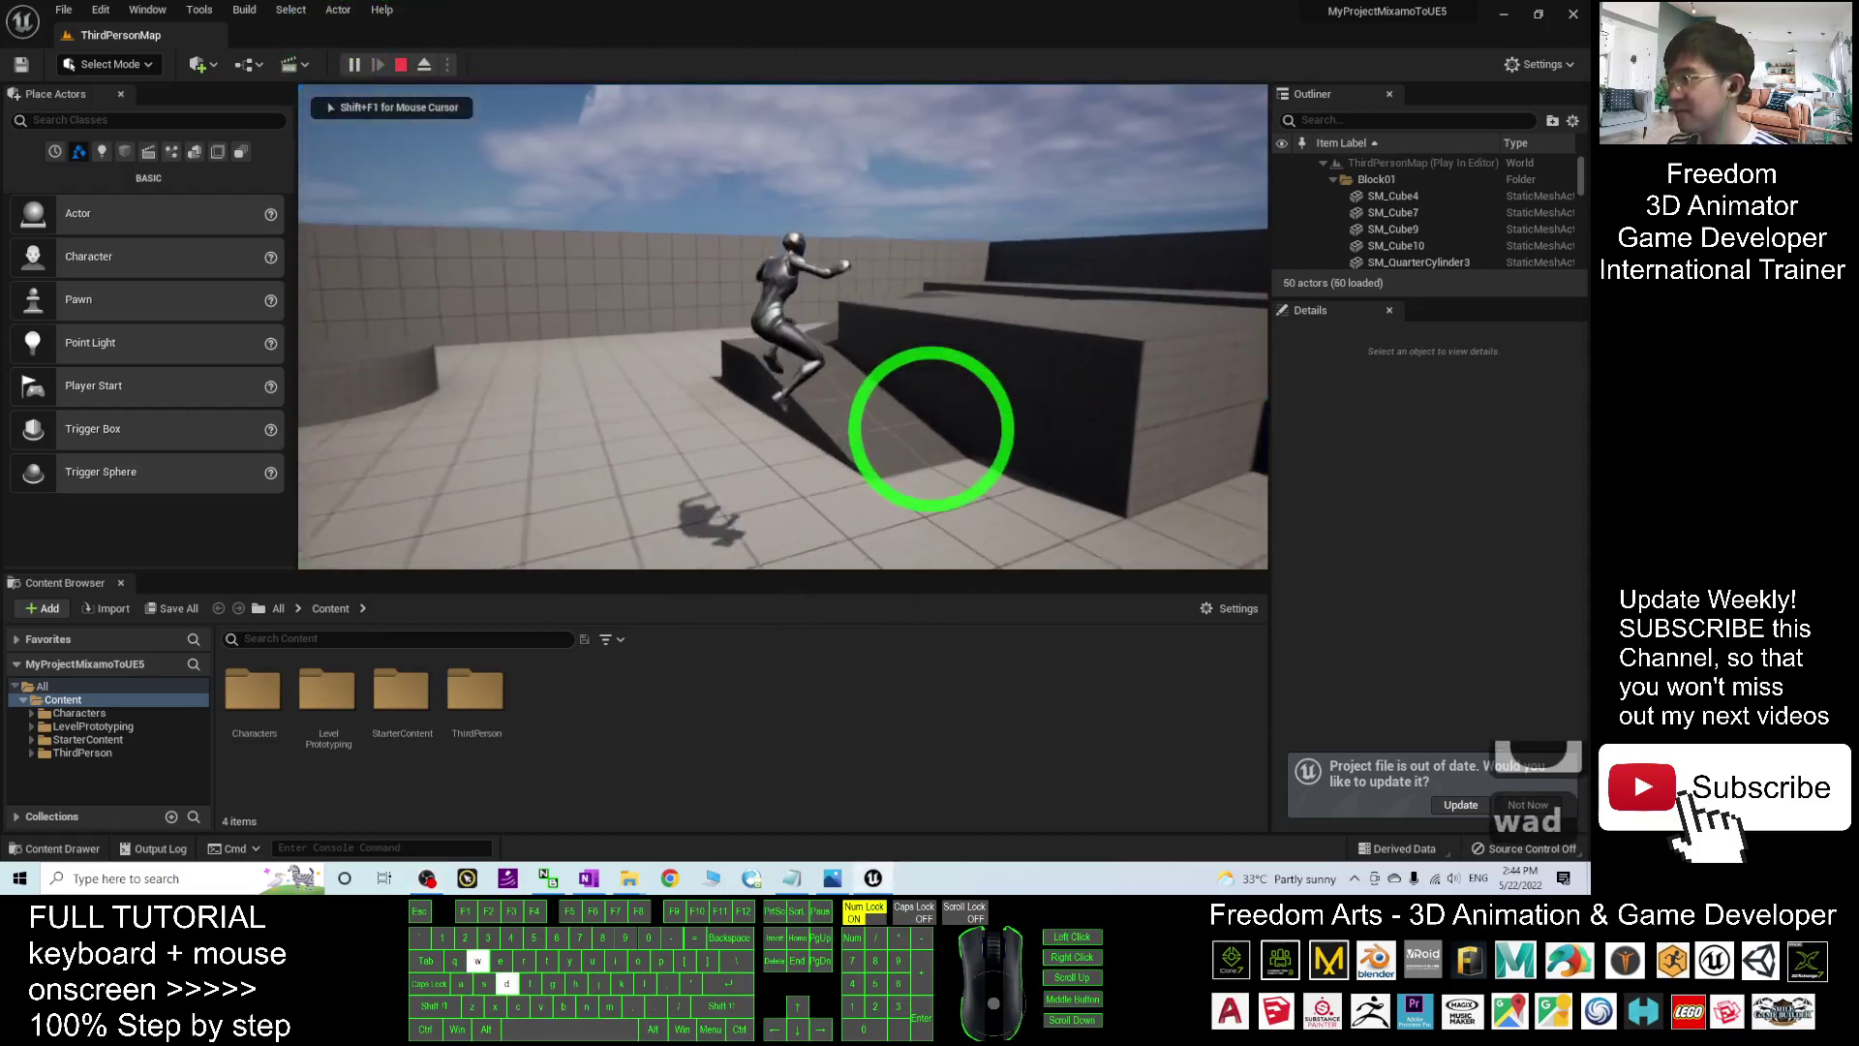
pyautogui.press('w')
pyautogui.press('d')
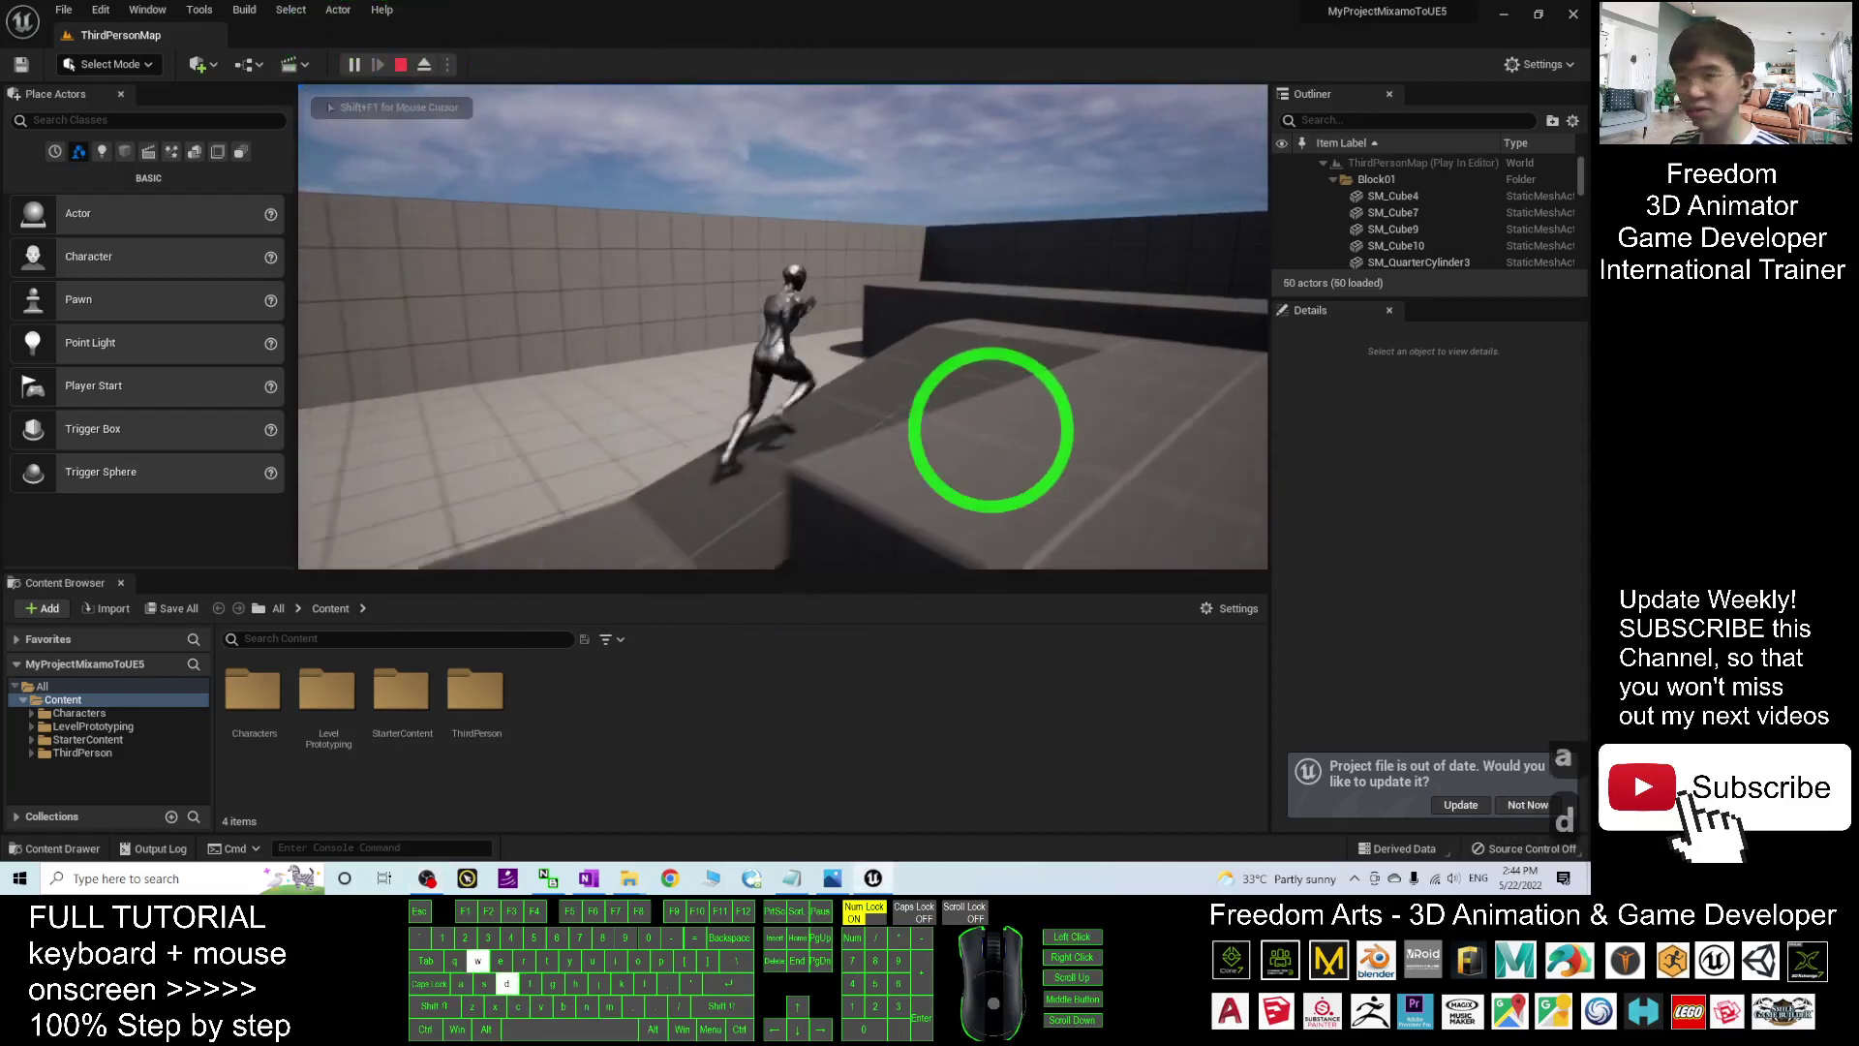
pyautogui.press('d')
pyautogui.press('w')
pyautogui.press('d')
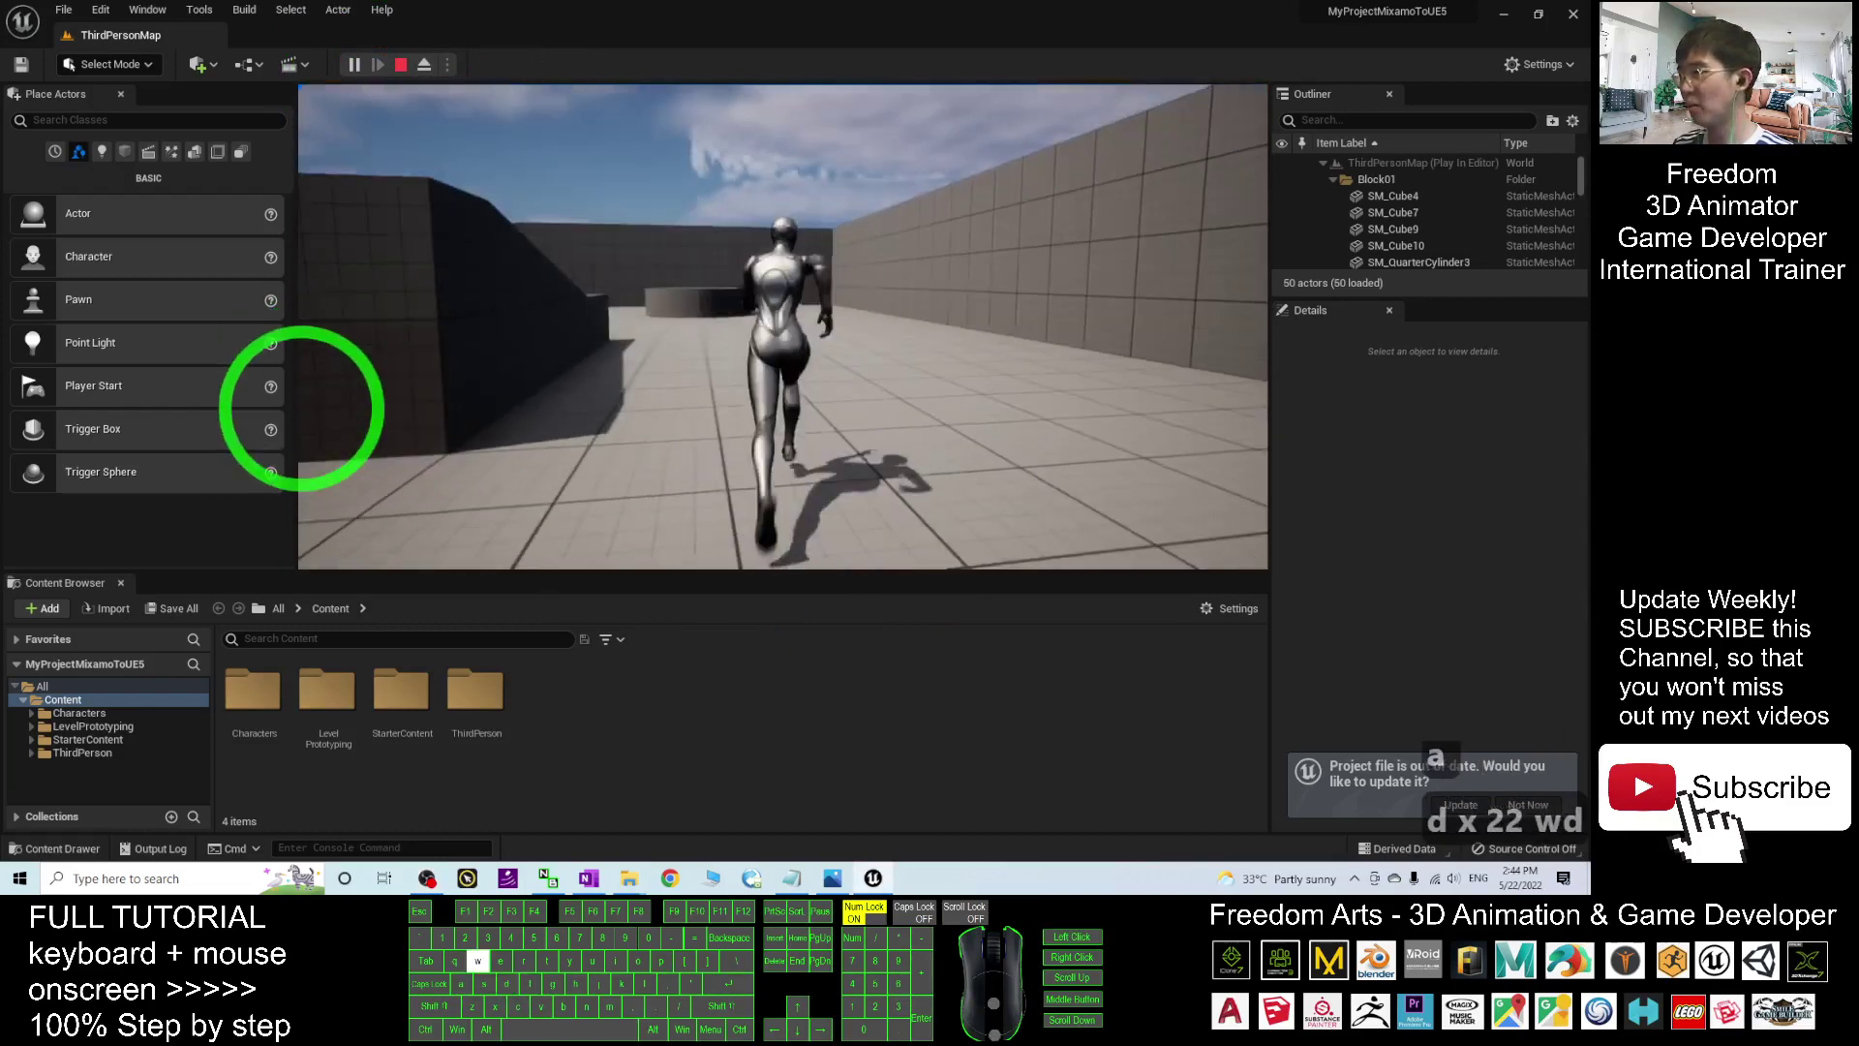
pyautogui.press('d')
pyautogui.moveTo(608, 377); pyautogui.dragTo(374, 416, button='right')
pyautogui.press('a')
pyautogui.press('a')
pyautogui.press('a')
pyautogui.press('d')
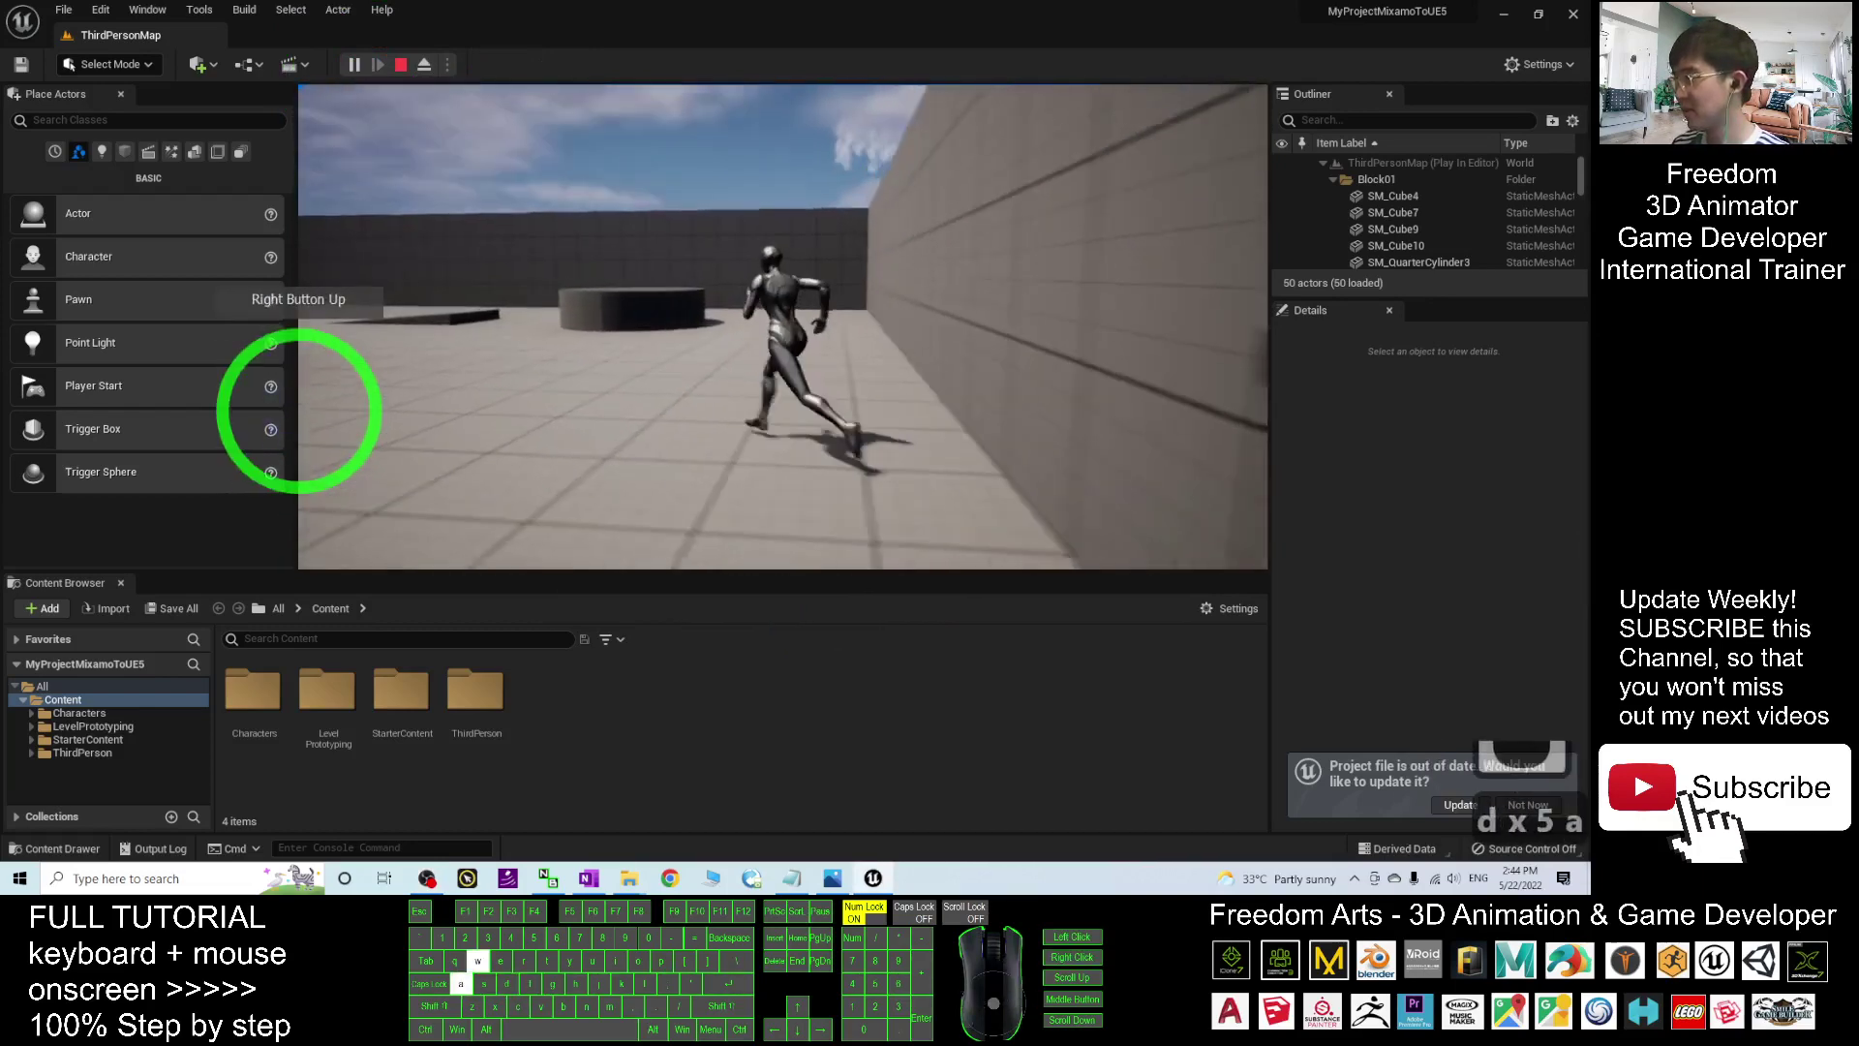
pyautogui.press('a')
pyautogui.press('w')
pyautogui.press('Escape')
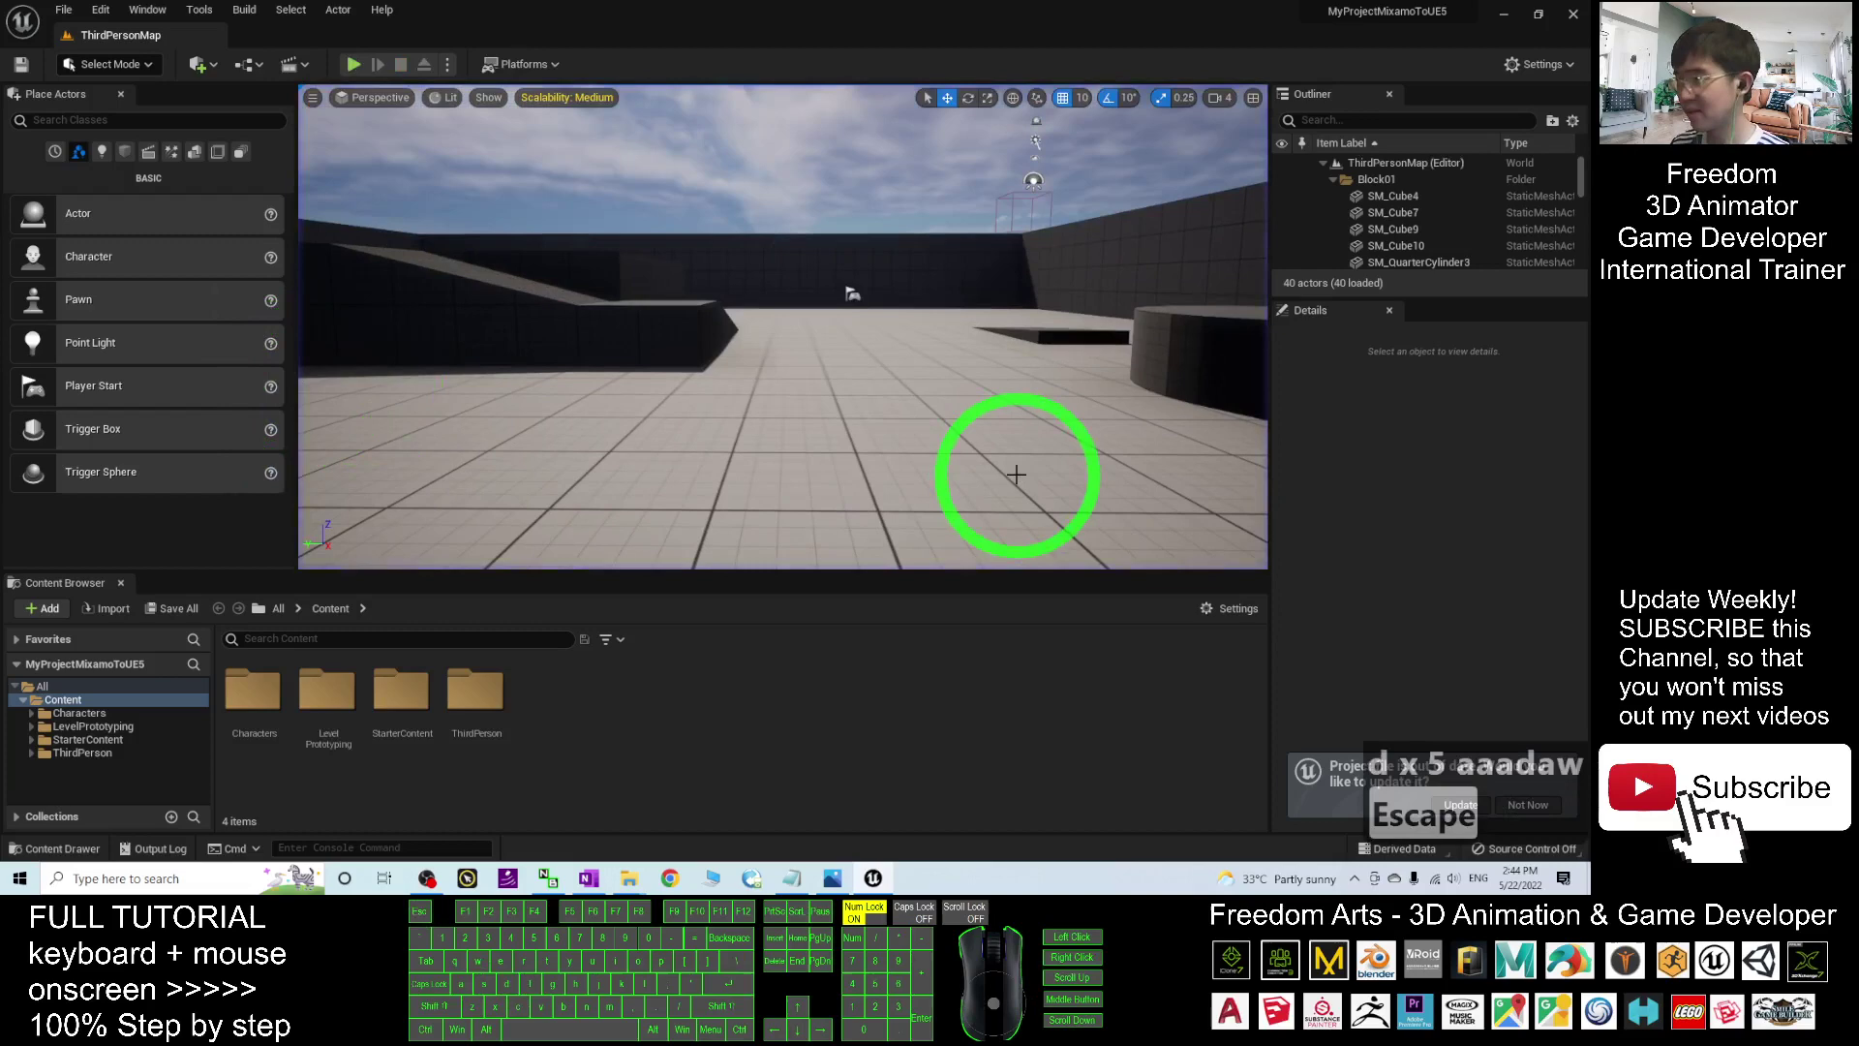
pyautogui.press('w')
pyautogui.moveTo(900, 400)
pyautogui.mouseDown(button='right')
pyautogui.moveTo(905, 340)
pyautogui.moveTo(569, 403)
pyautogui.moveTo(456, 398)
pyautogui.moveTo(905, 414)
pyautogui.mouseUp(button='right')
pyautogui.press('s')
pyautogui.press('d')
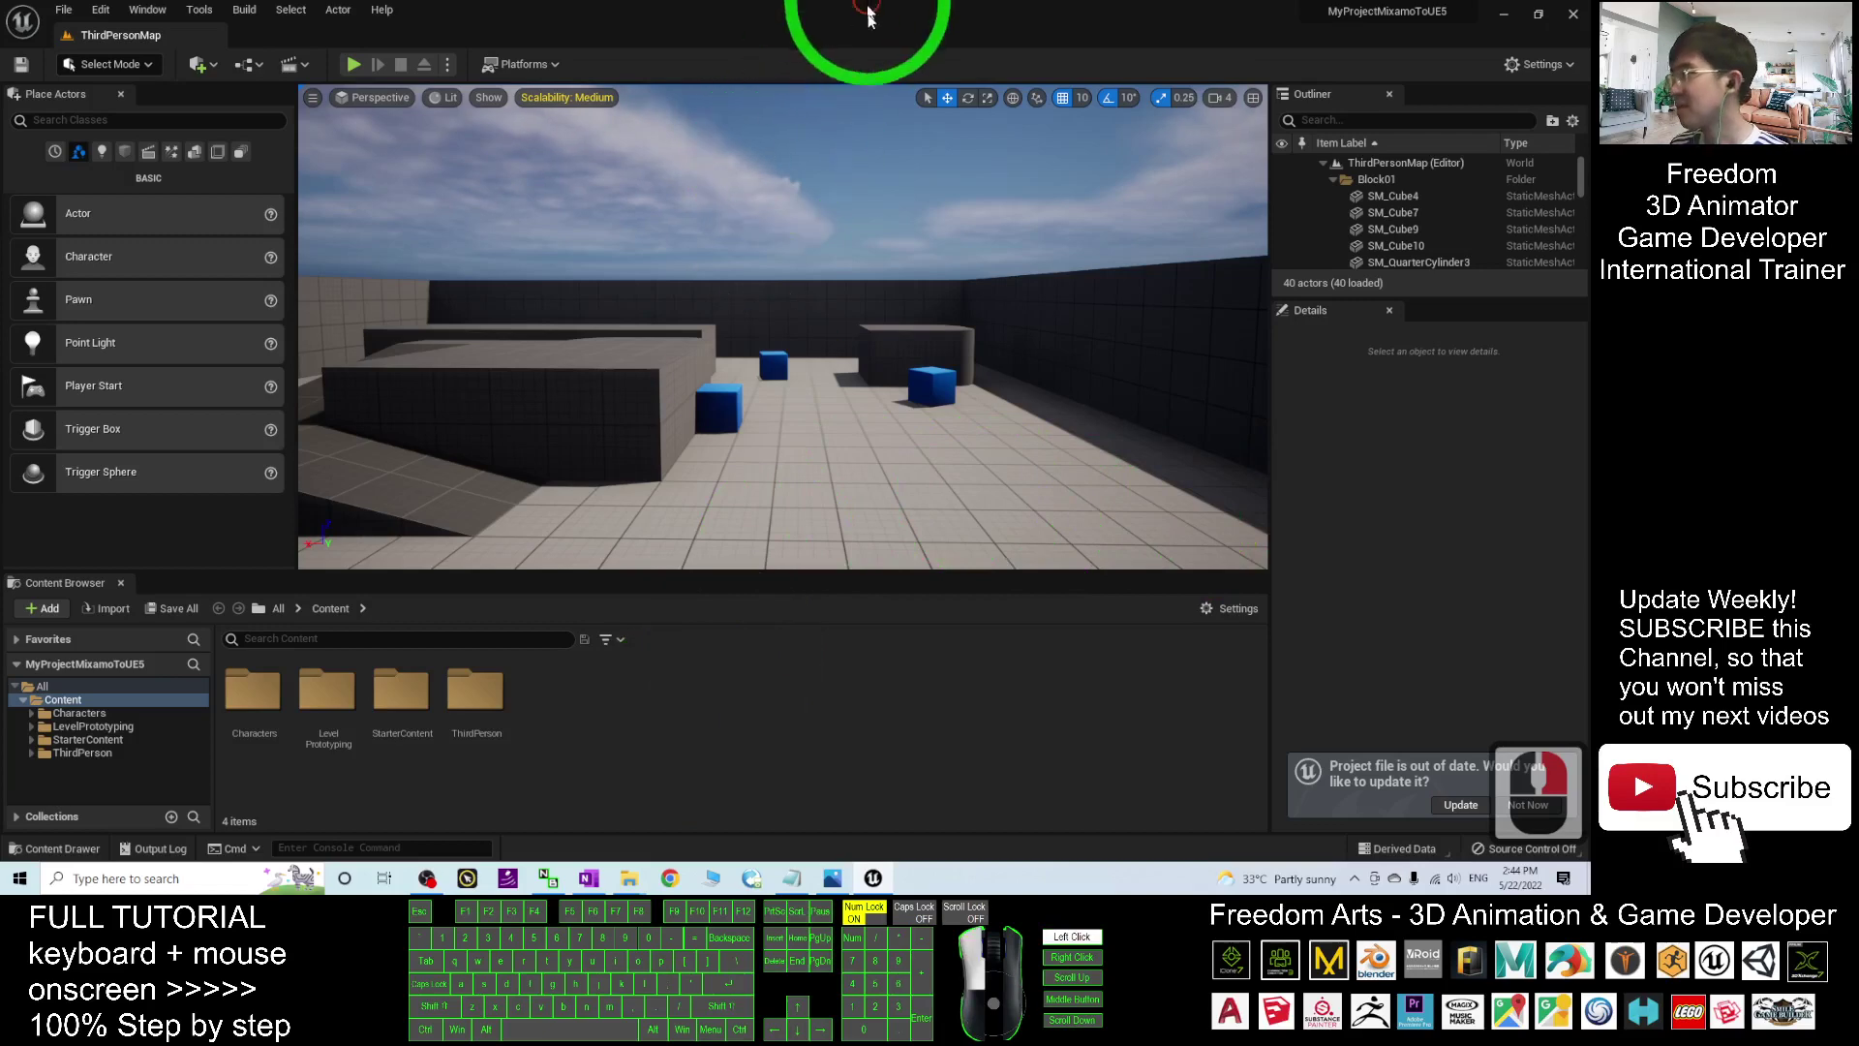
pyautogui.moveTo(869, 17)
pyautogui.mouseDown()
pyautogui.moveTo(900, 58)
pyautogui.moveTo(871, 5)
pyautogui.mouseUp()
pyautogui.click(630, 878)
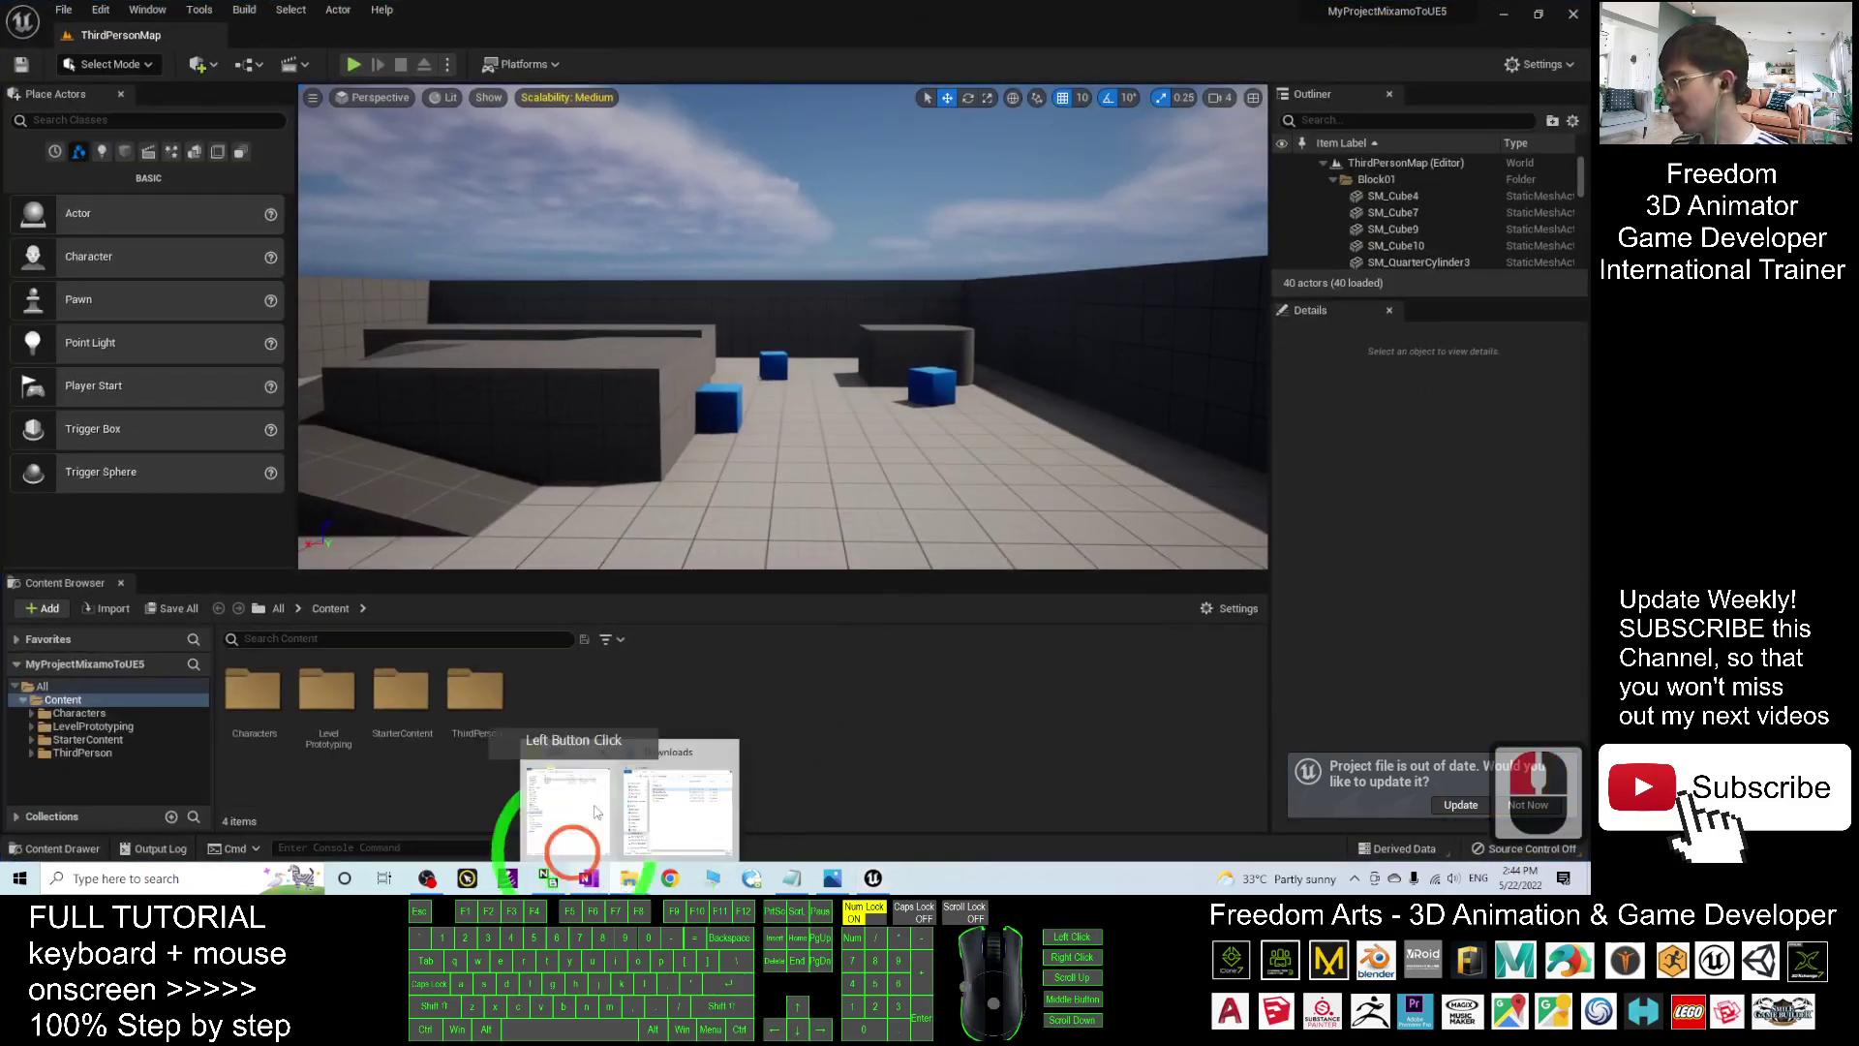
pyautogui.moveTo(591, 810)
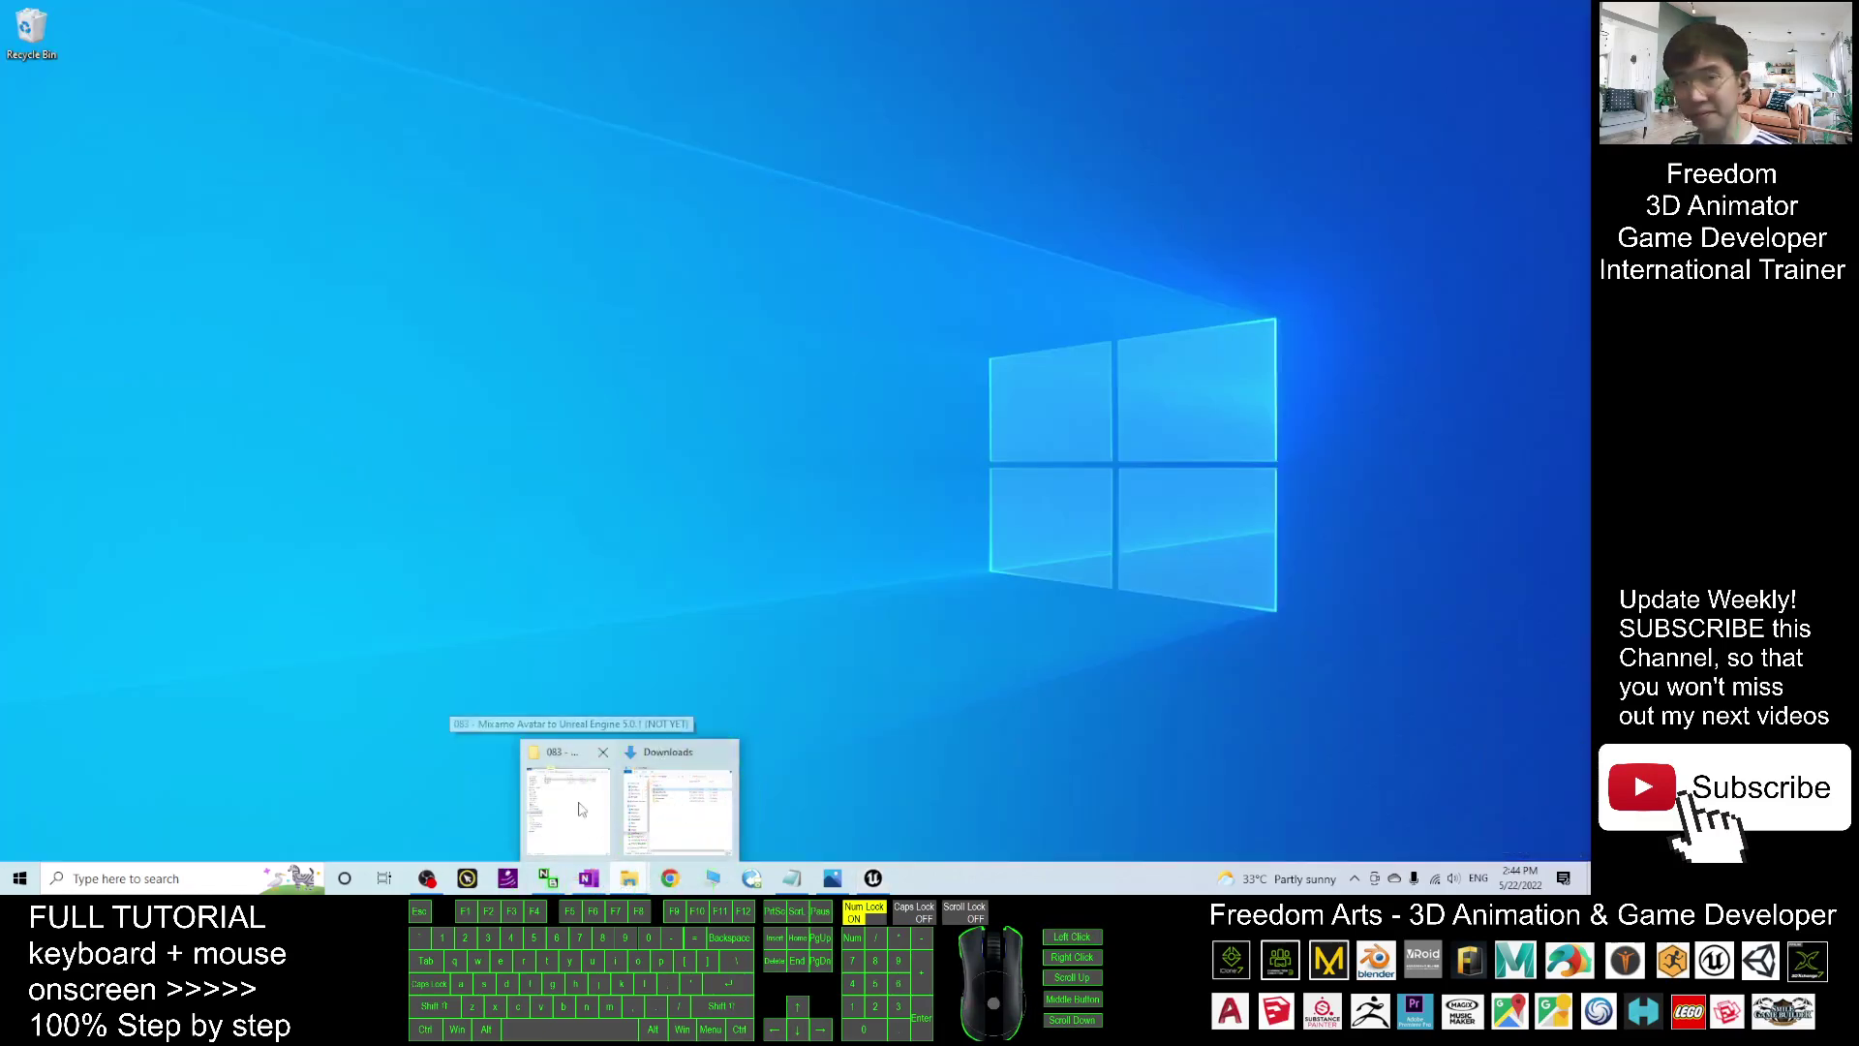
pyautogui.click(666, 800)
pyautogui.click(411, 326)
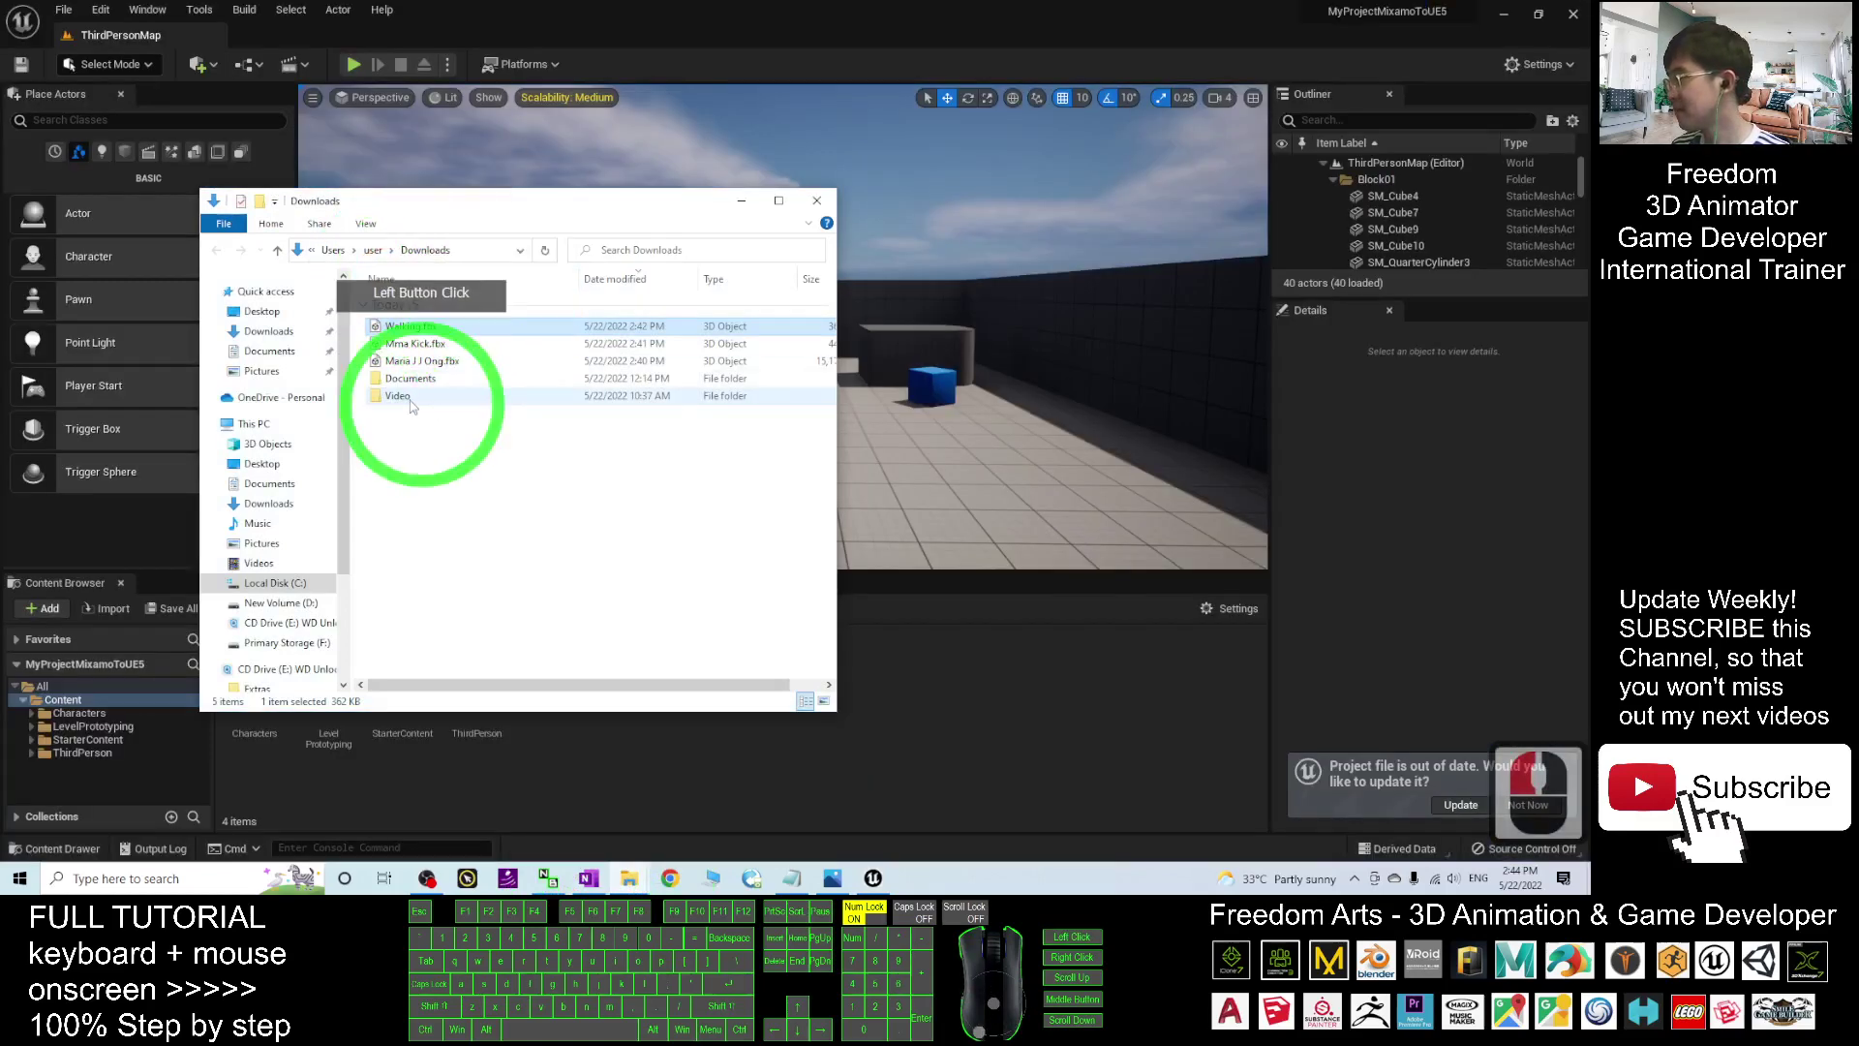
pyautogui.moveTo(506, 203); pyautogui.dragTo(630, 14)
pyautogui.moveTo(297, 373); pyautogui.dragTo(340, 526)
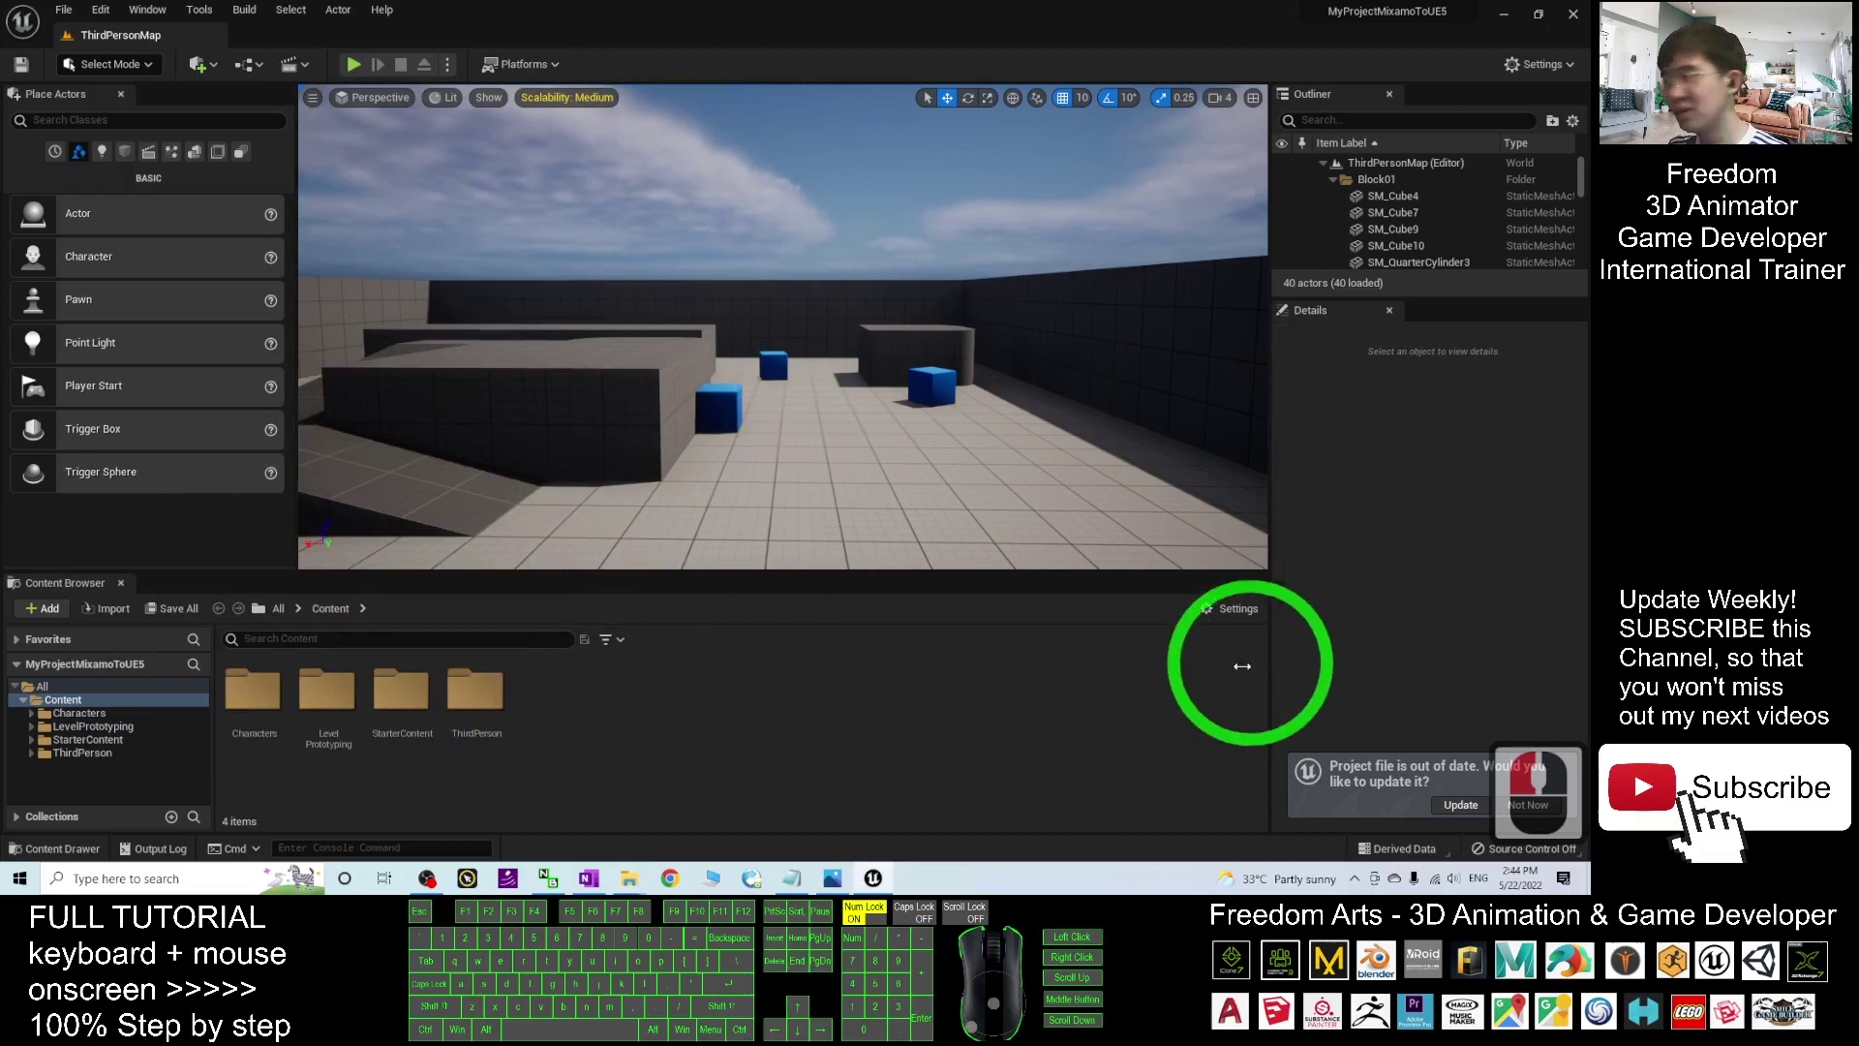
pyautogui.click(120, 583)
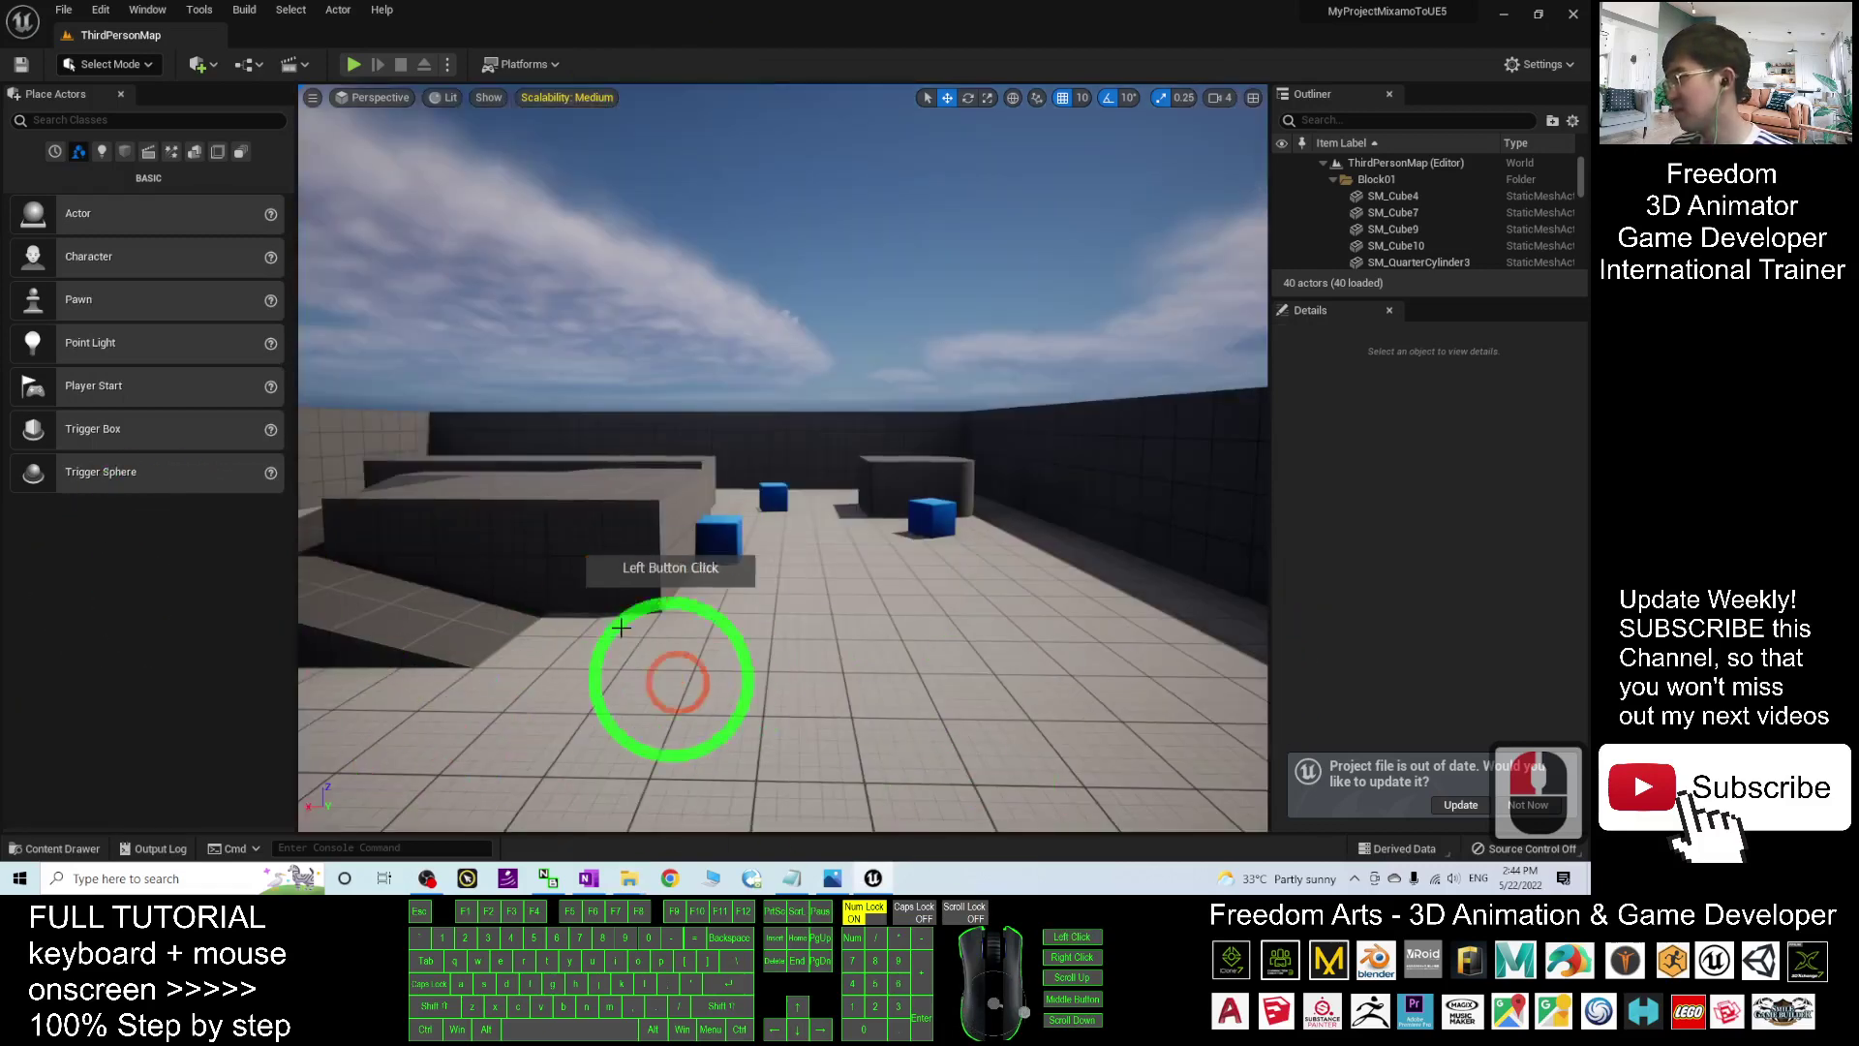
pyautogui.click(171, 10)
pyautogui.click(227, 79)
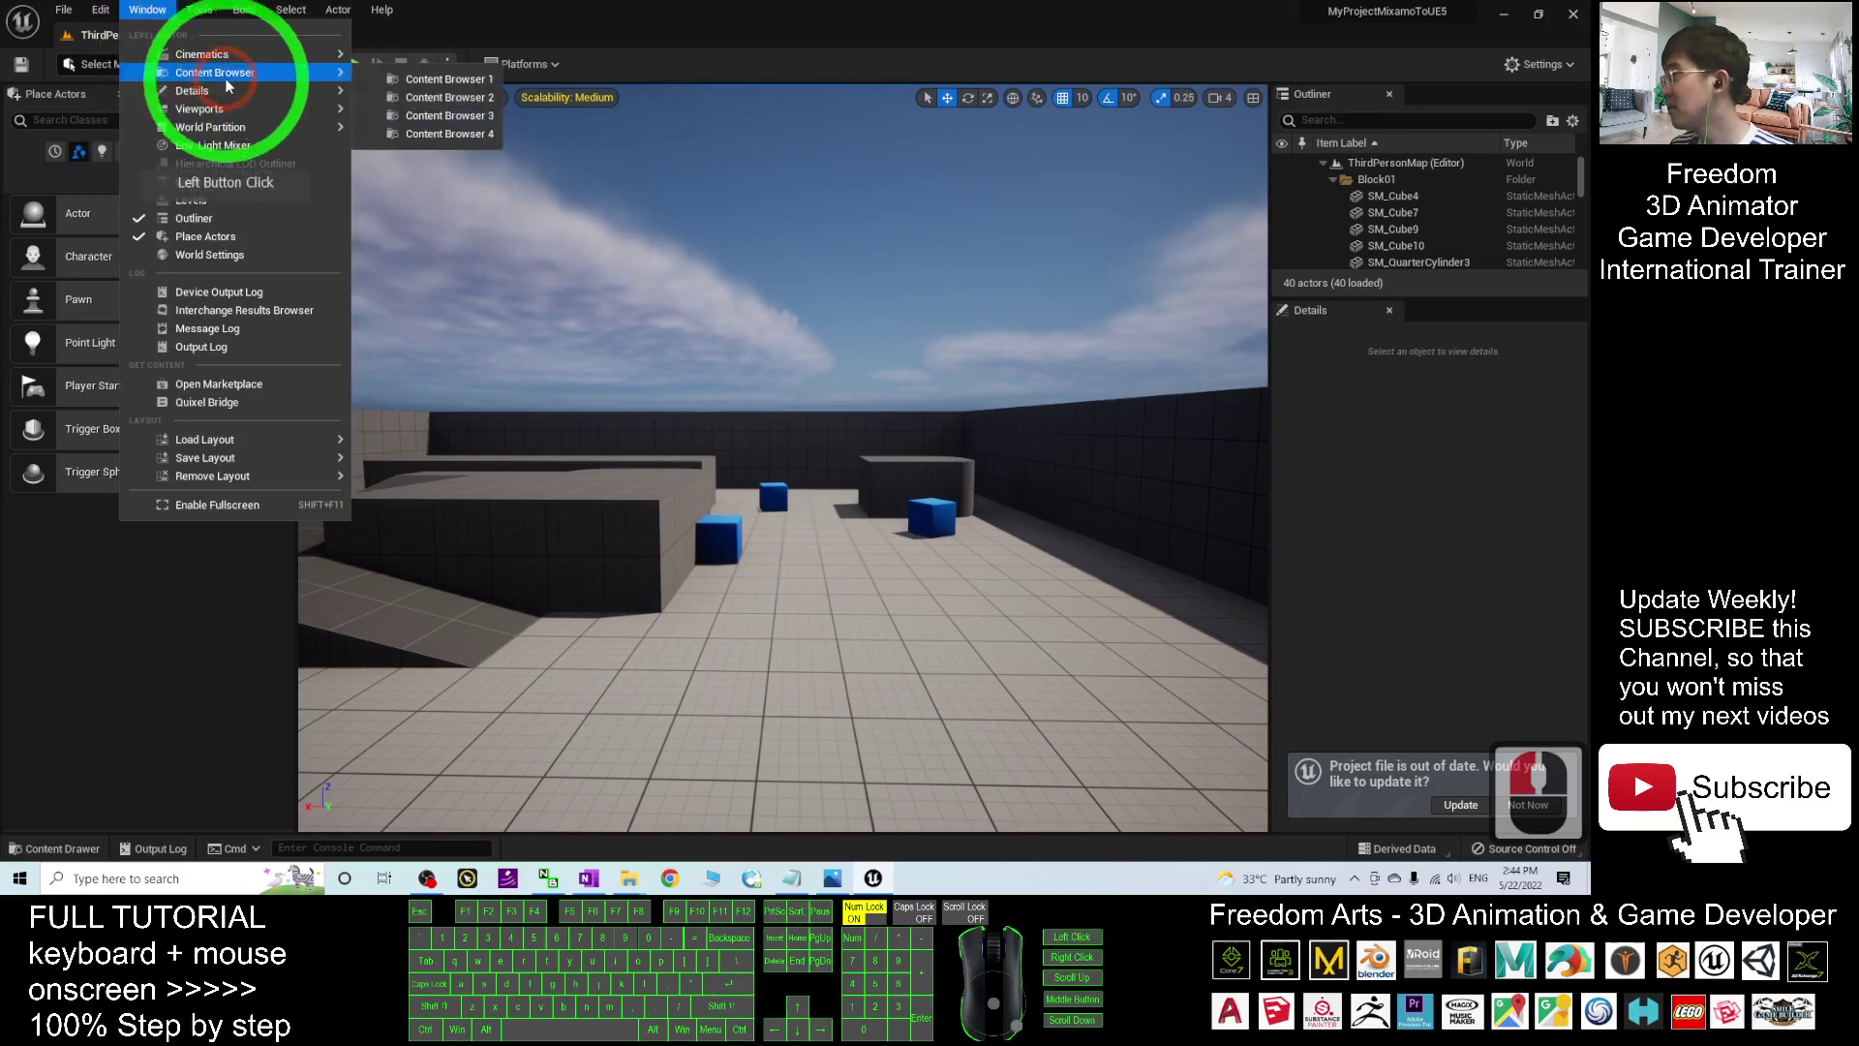
pyautogui.click(448, 78)
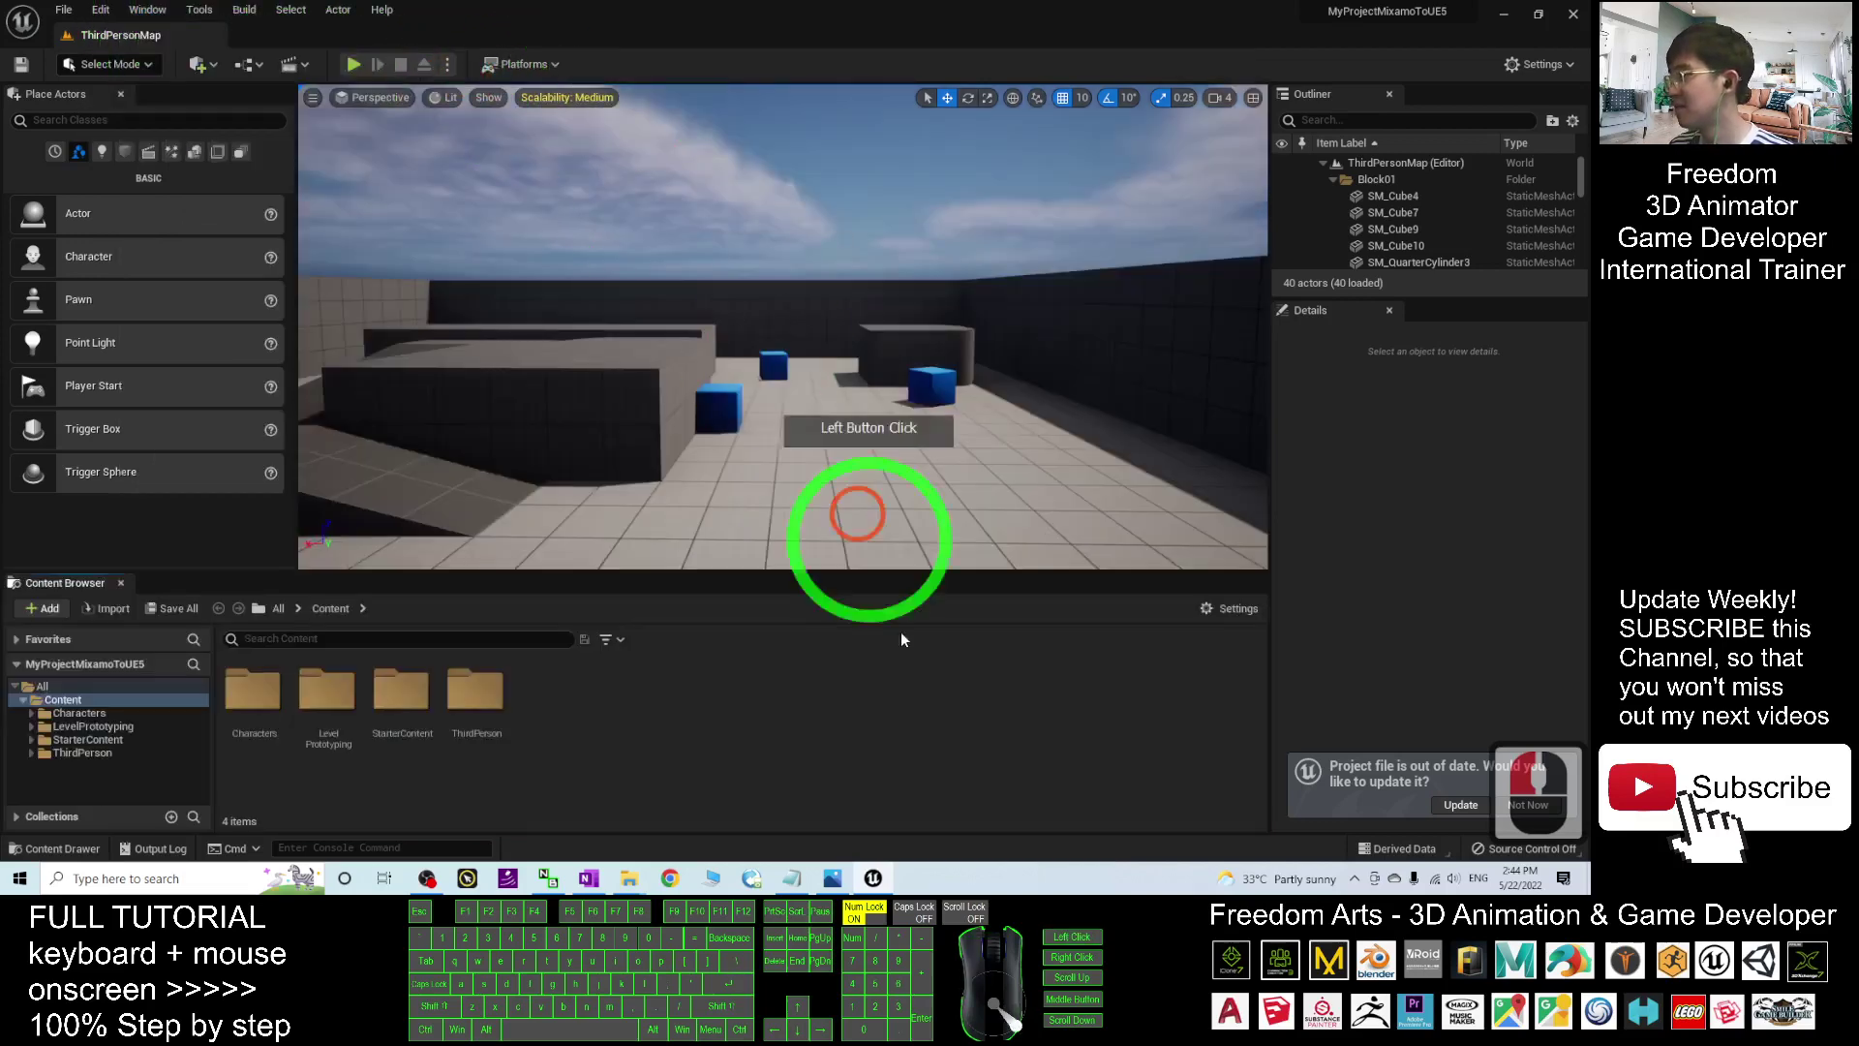
pyautogui.click(672, 592)
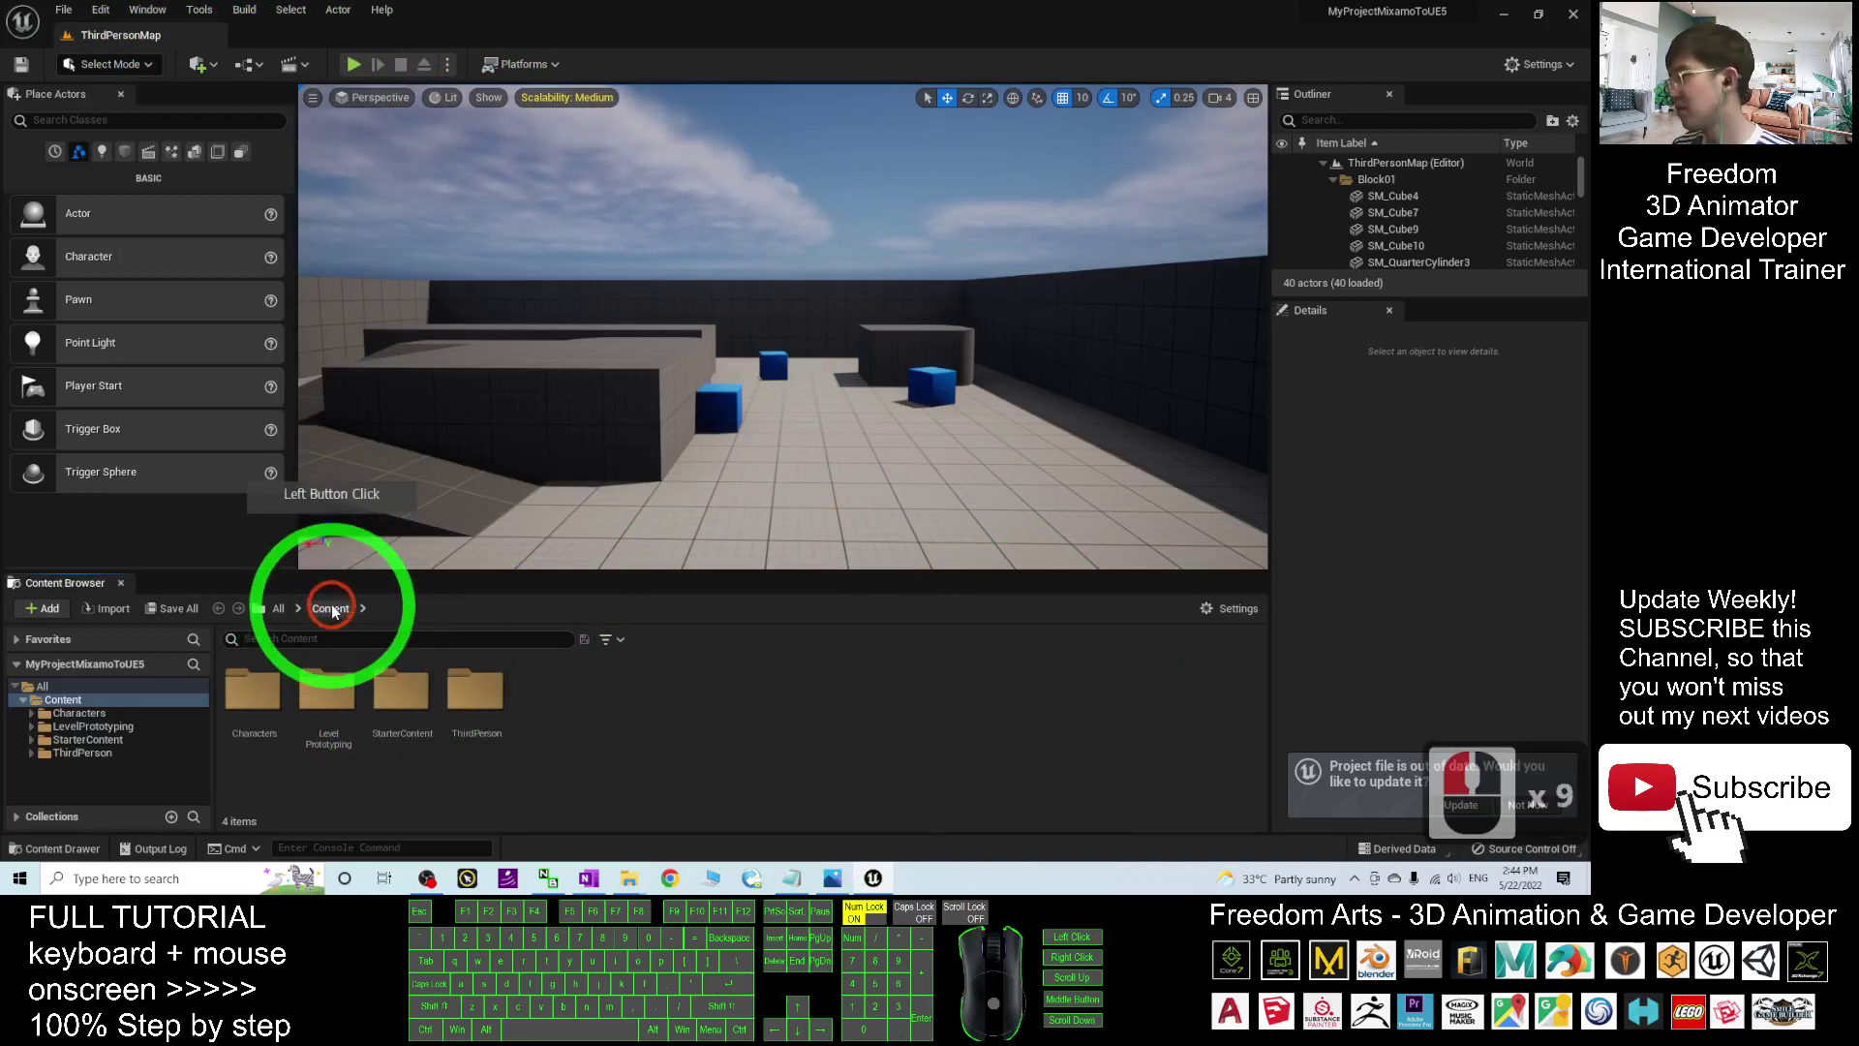
# Create a MixamoAvatar folder in Content and open it
pyautogui.rightClick(586, 765)
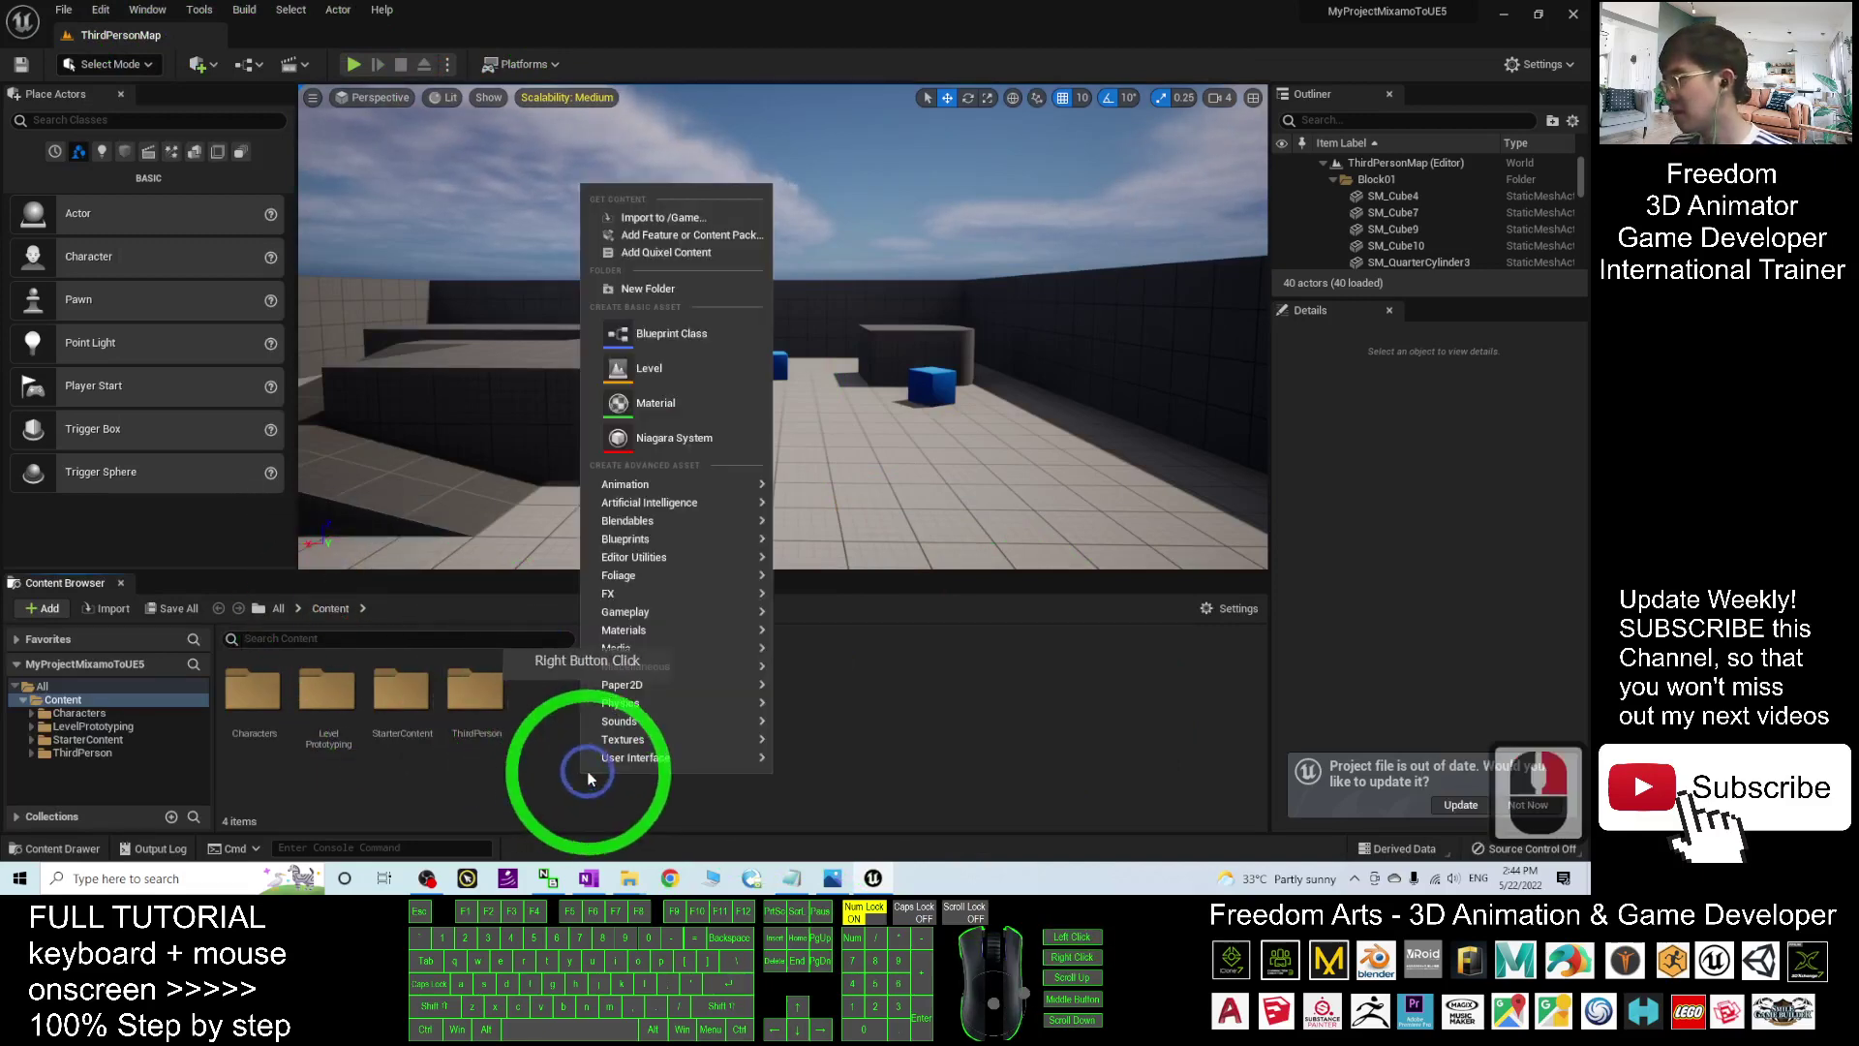
pyautogui.click(668, 289)
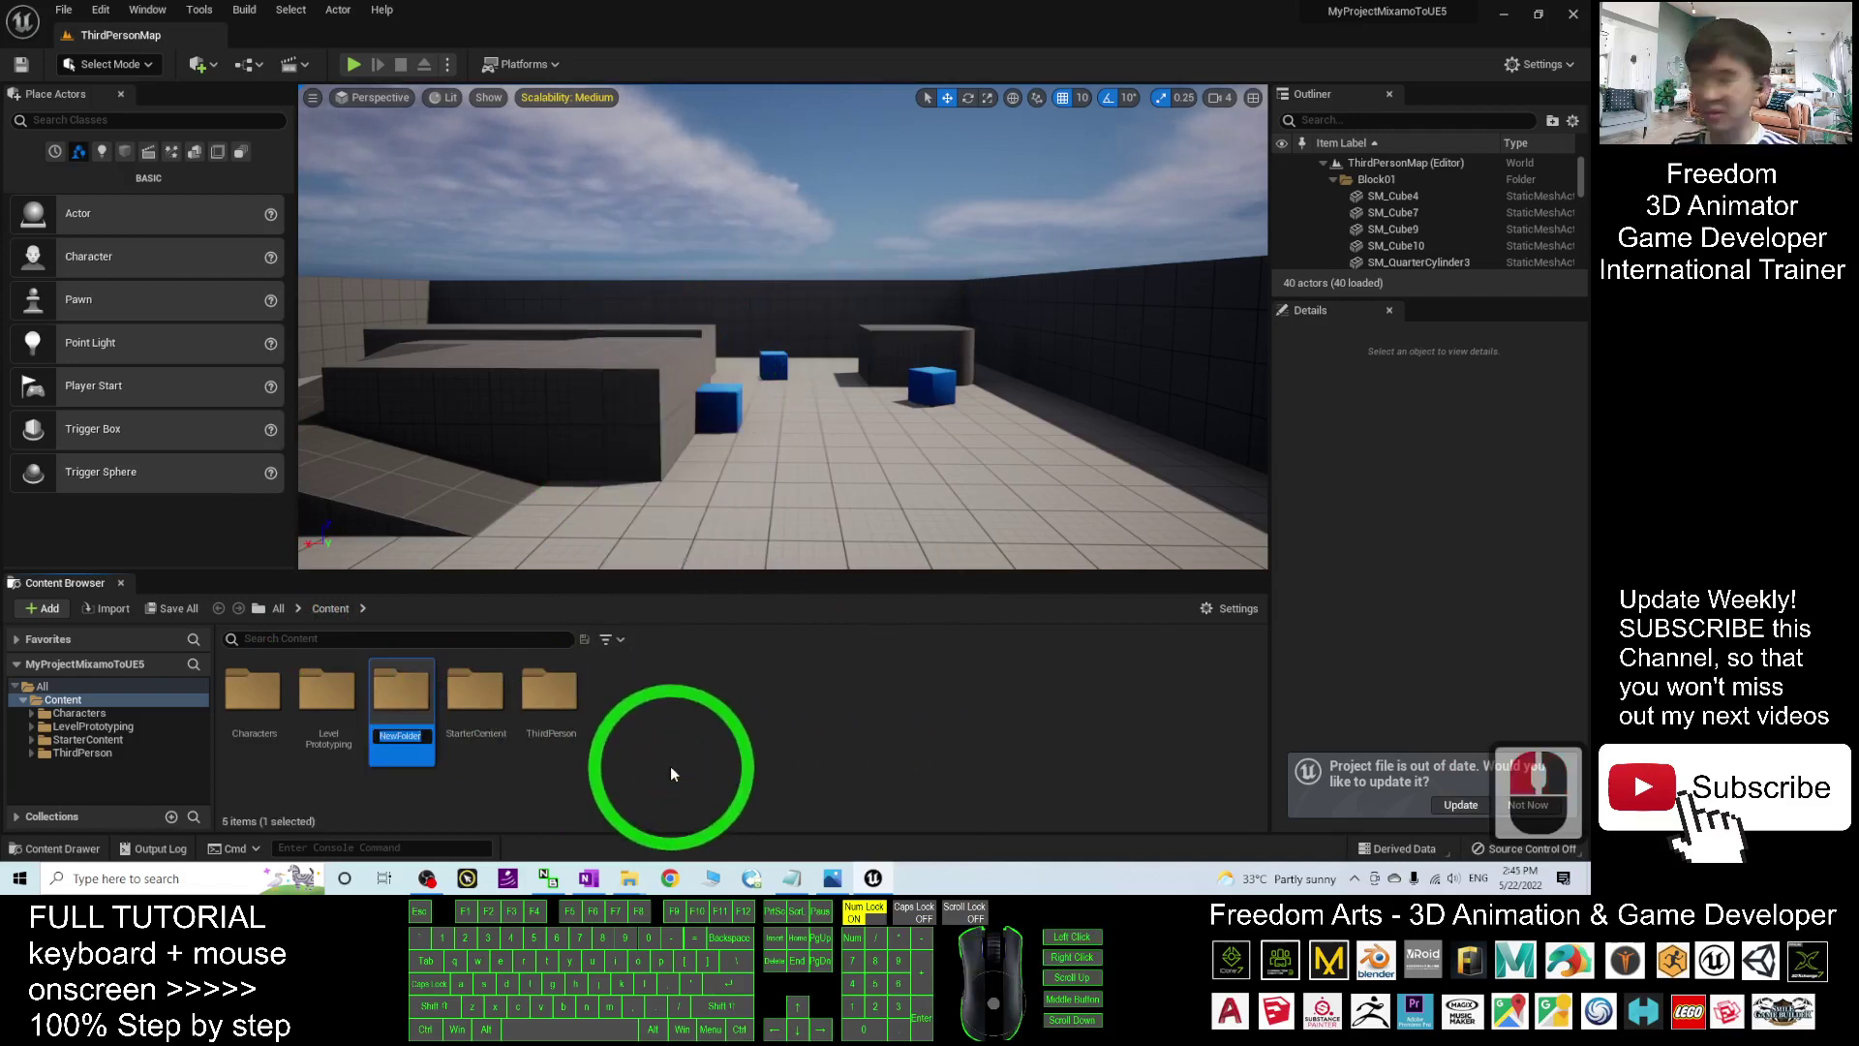
pyautogui.write('Mixamo')
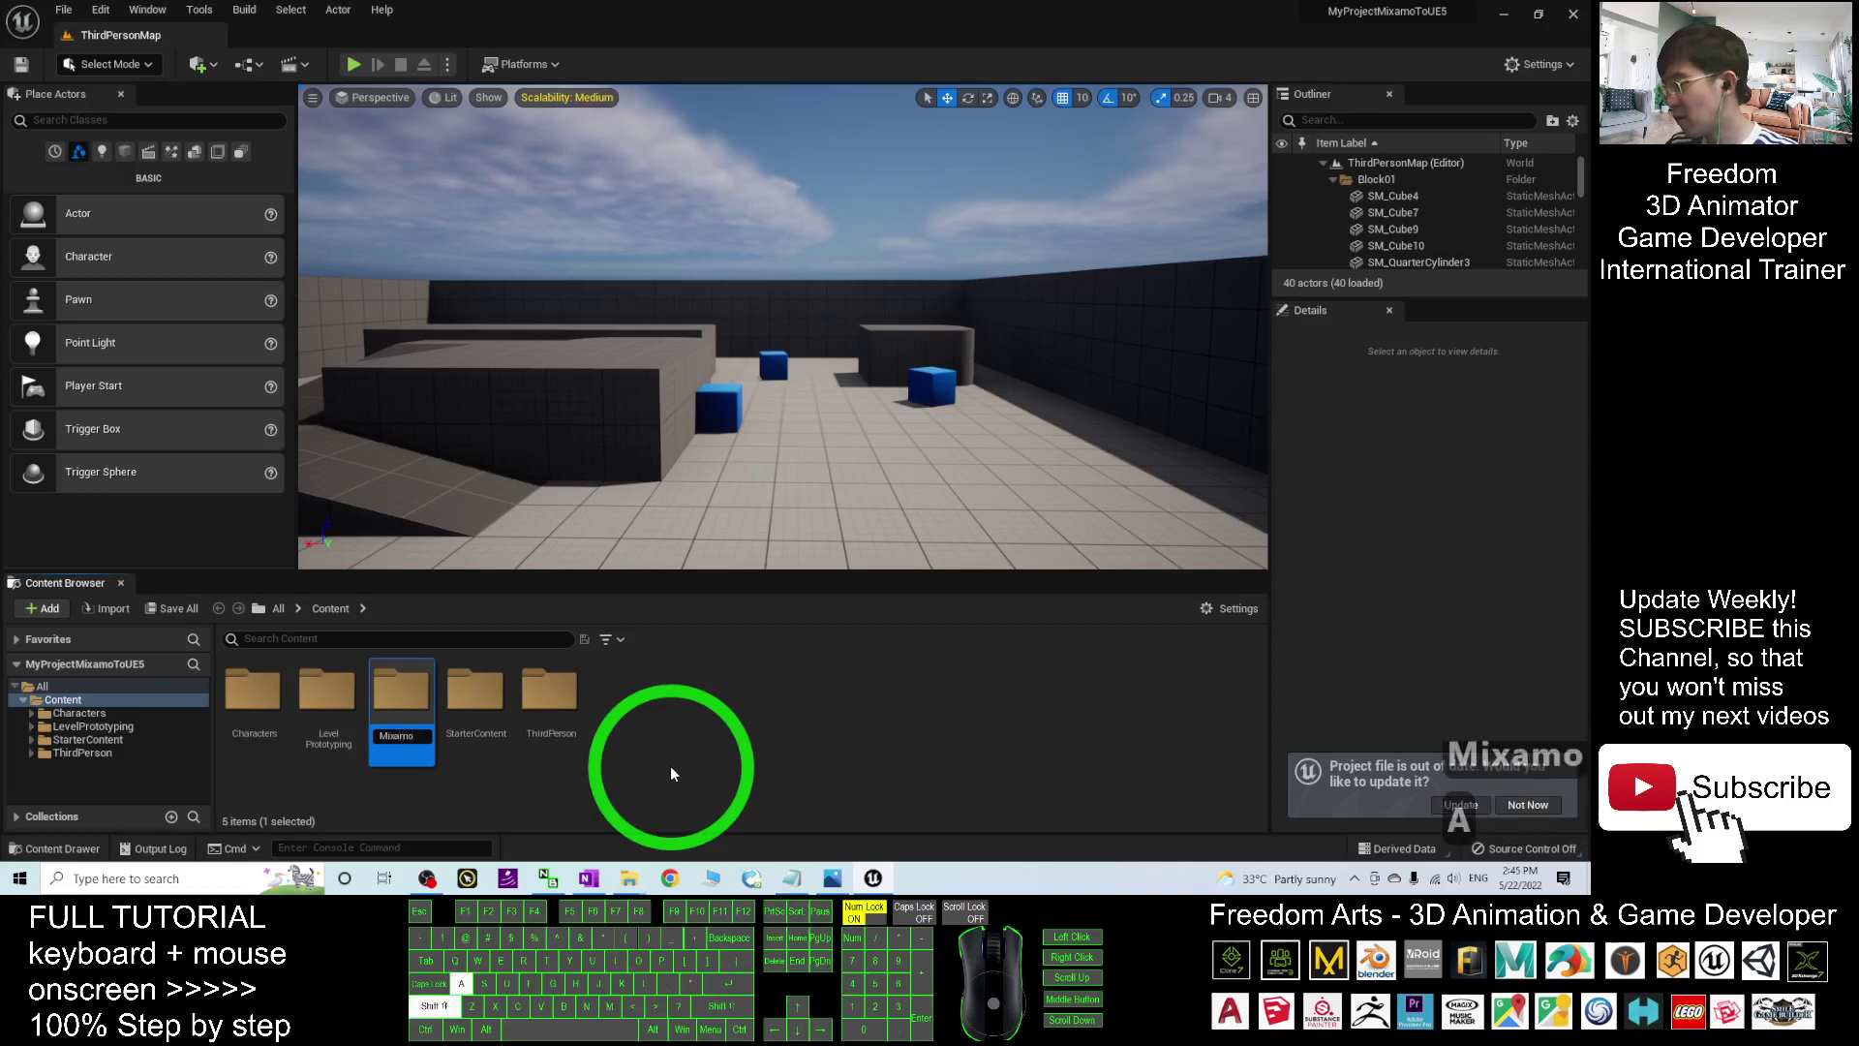
pyautogui.write('Avatar')
pyautogui.press('Return')
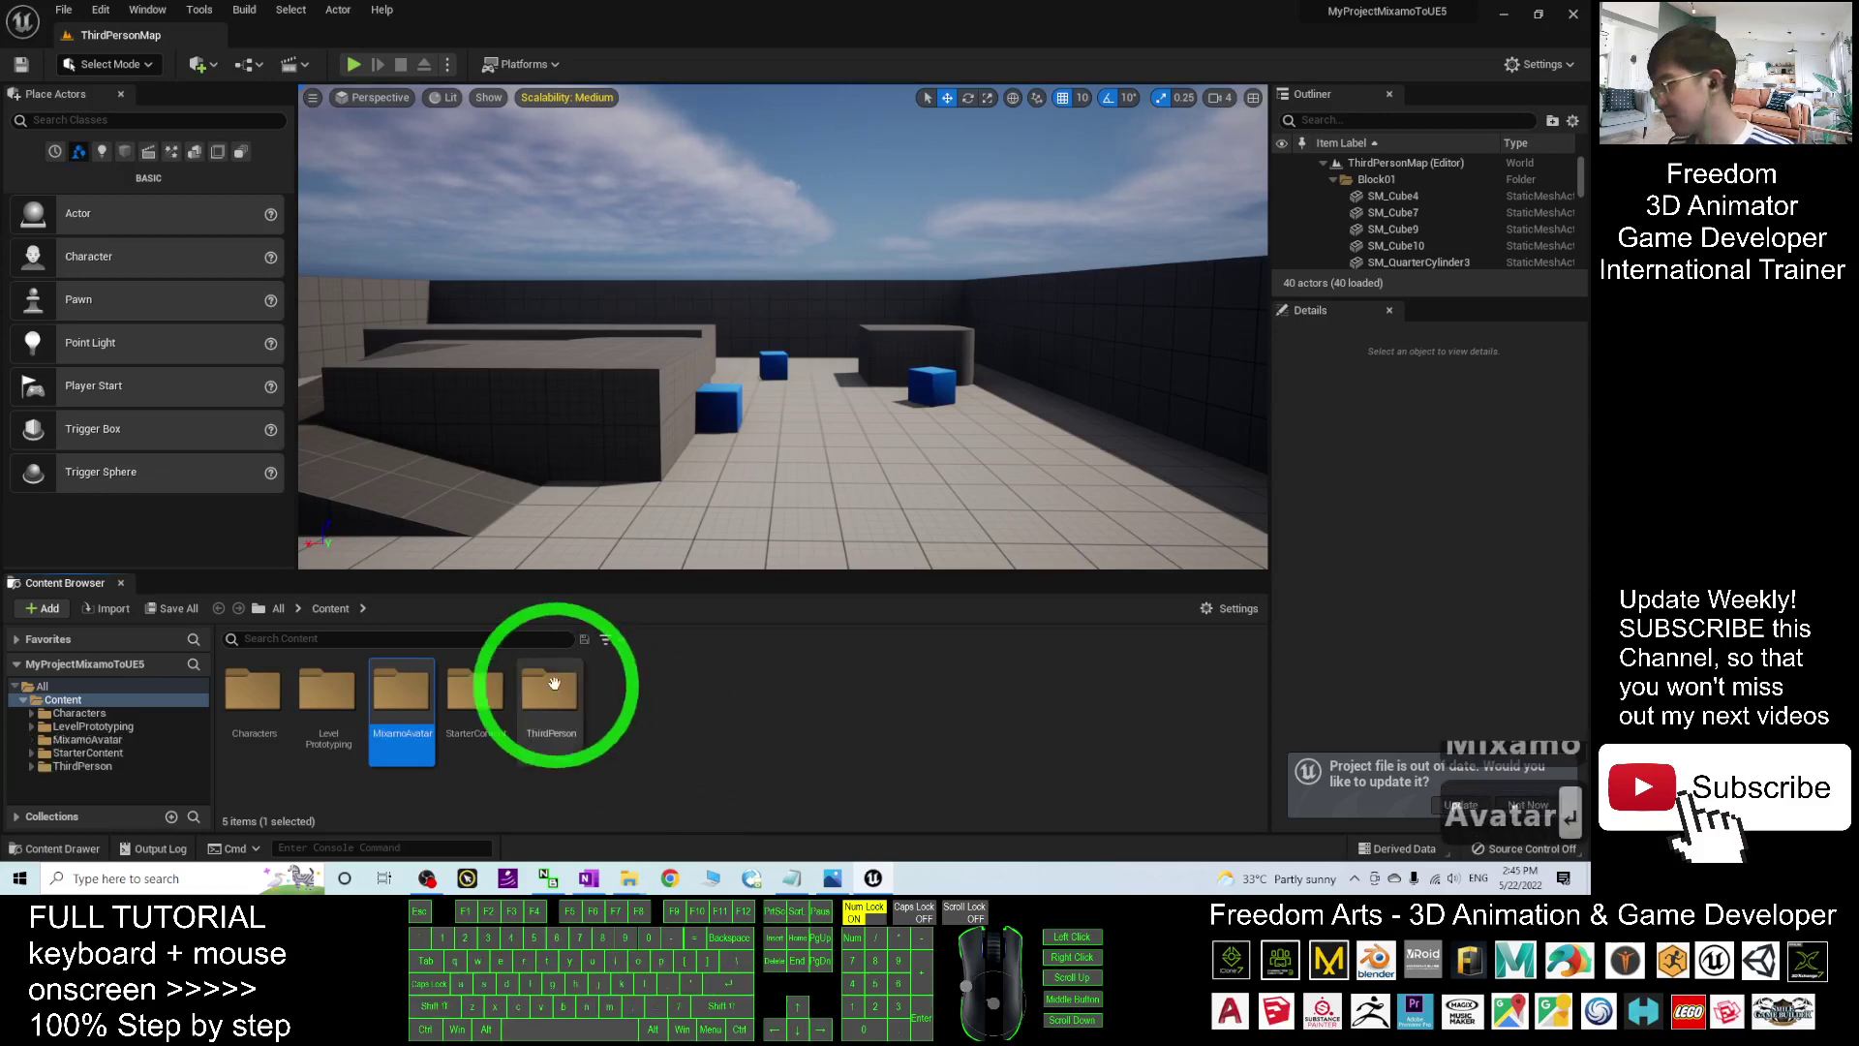
pyautogui.doubleClick(430, 724)
# Add a Maria subfolder, place Downloads beside the editor, and open Maria
pyautogui.rightClick(452, 747)
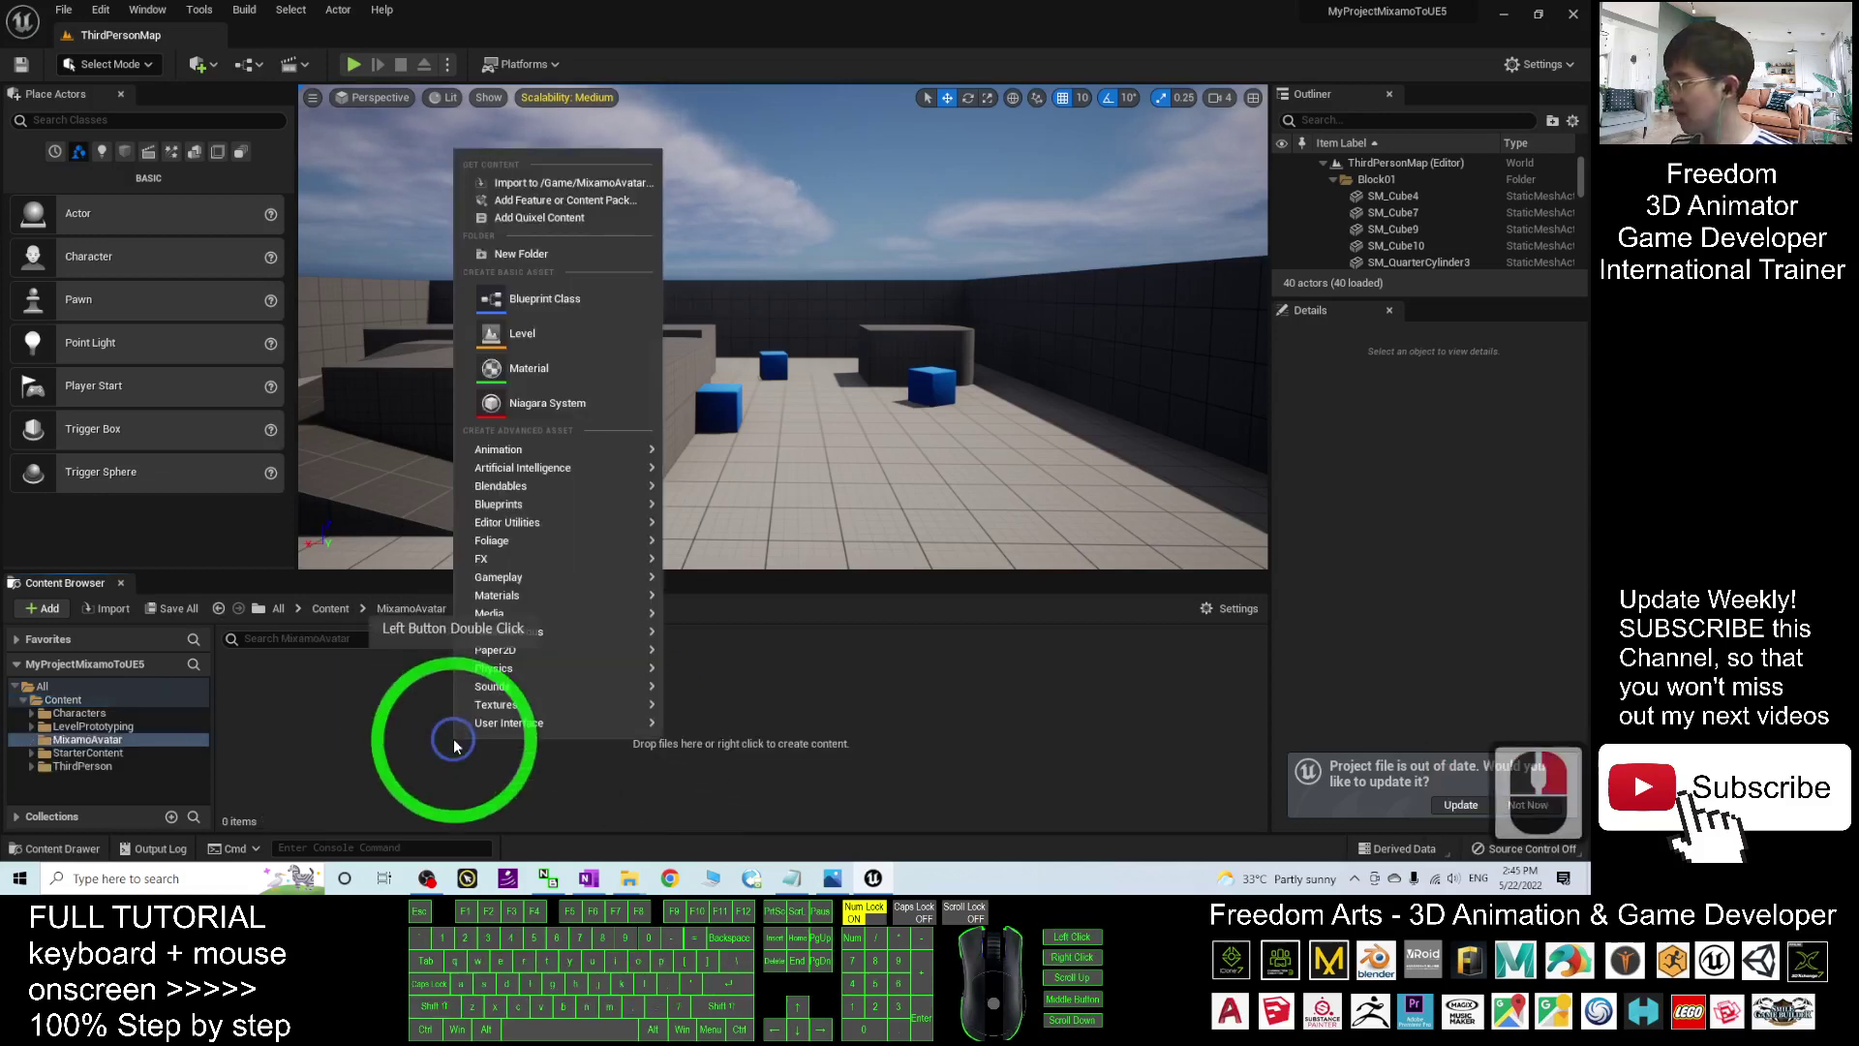
pyautogui.click(550, 253)
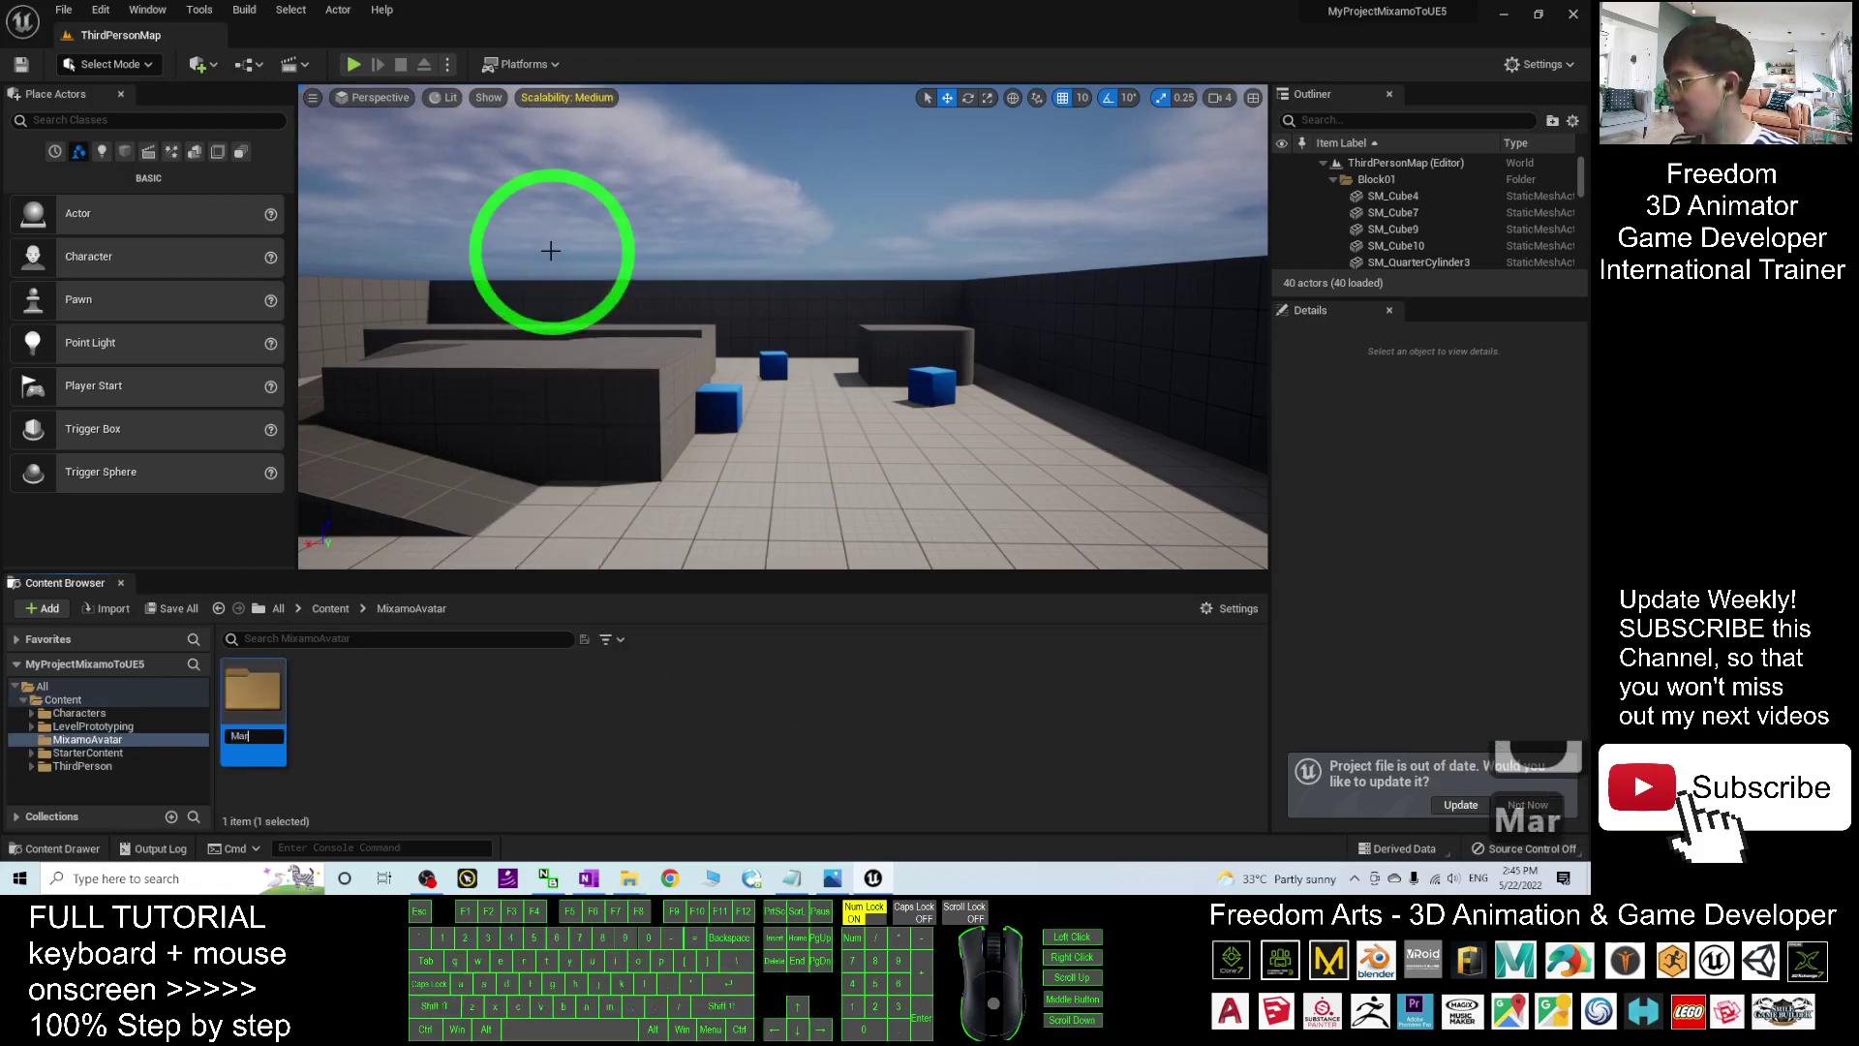
pyautogui.moveTo(335, 8); pyautogui.dragTo(946, 62)
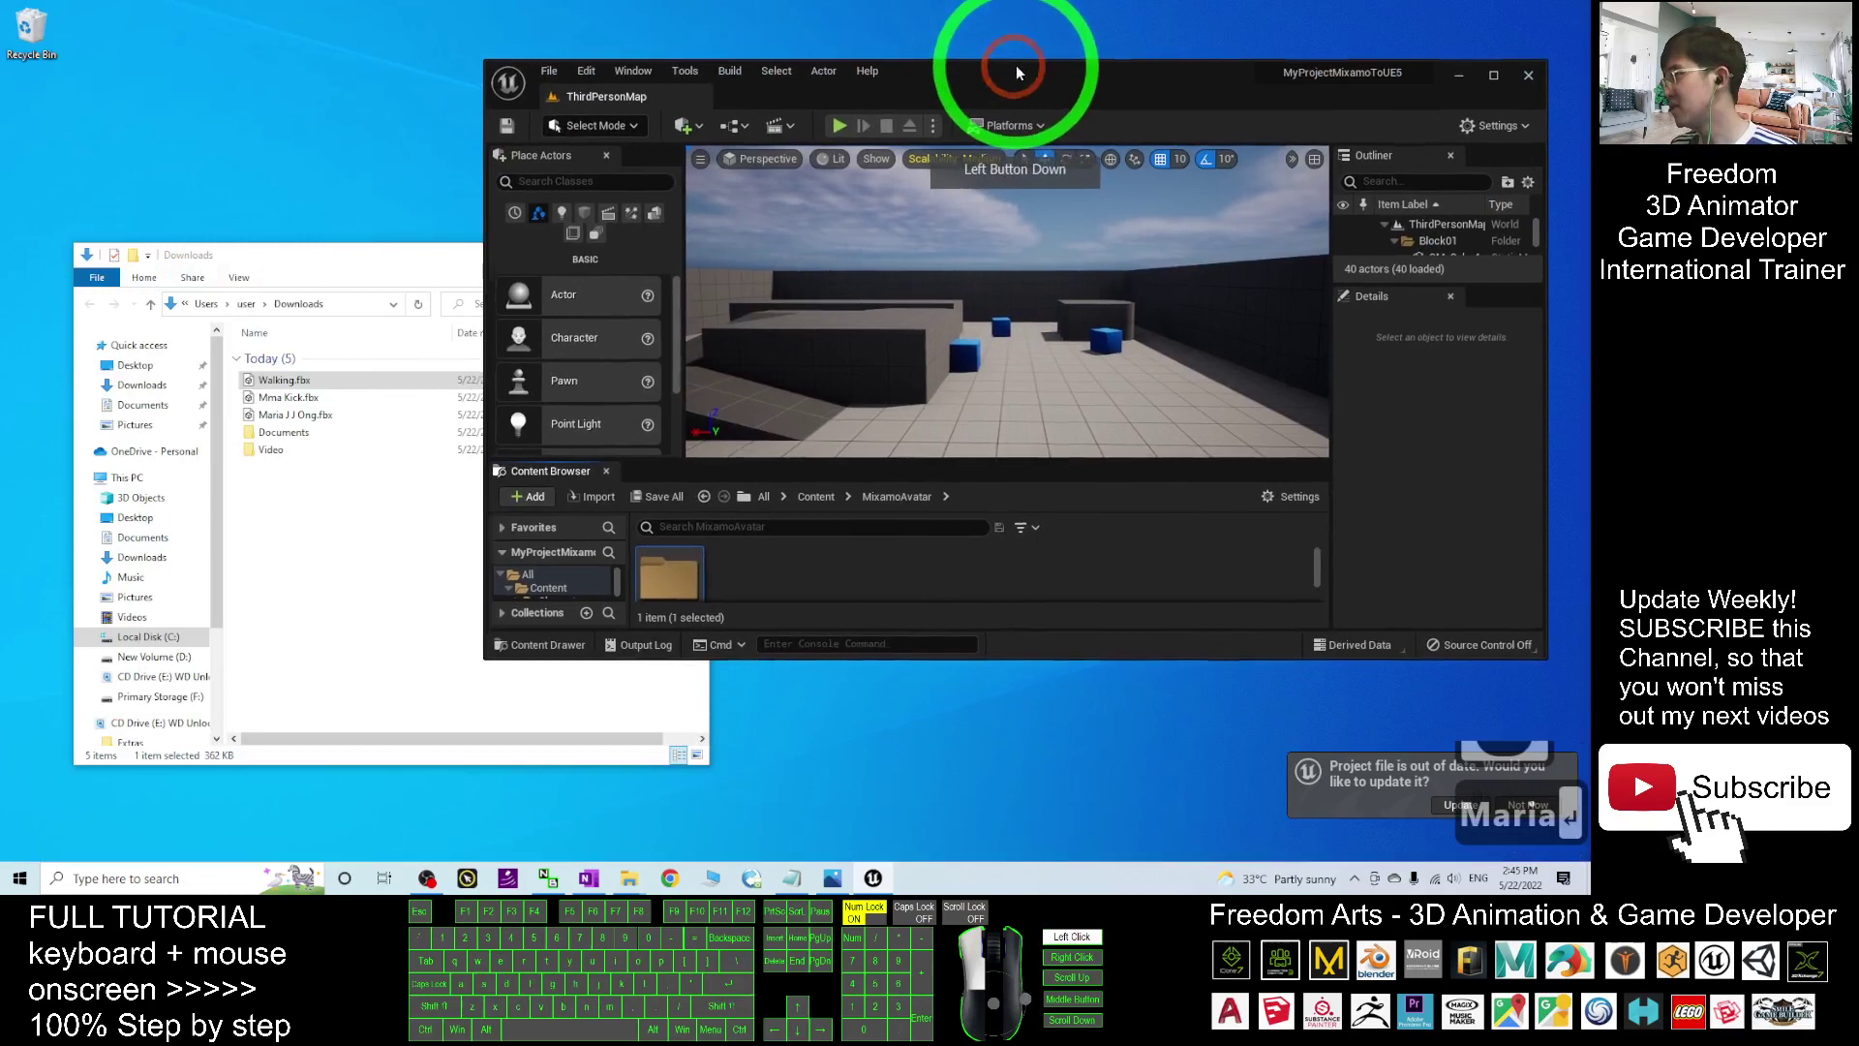
pyautogui.click(289, 415)
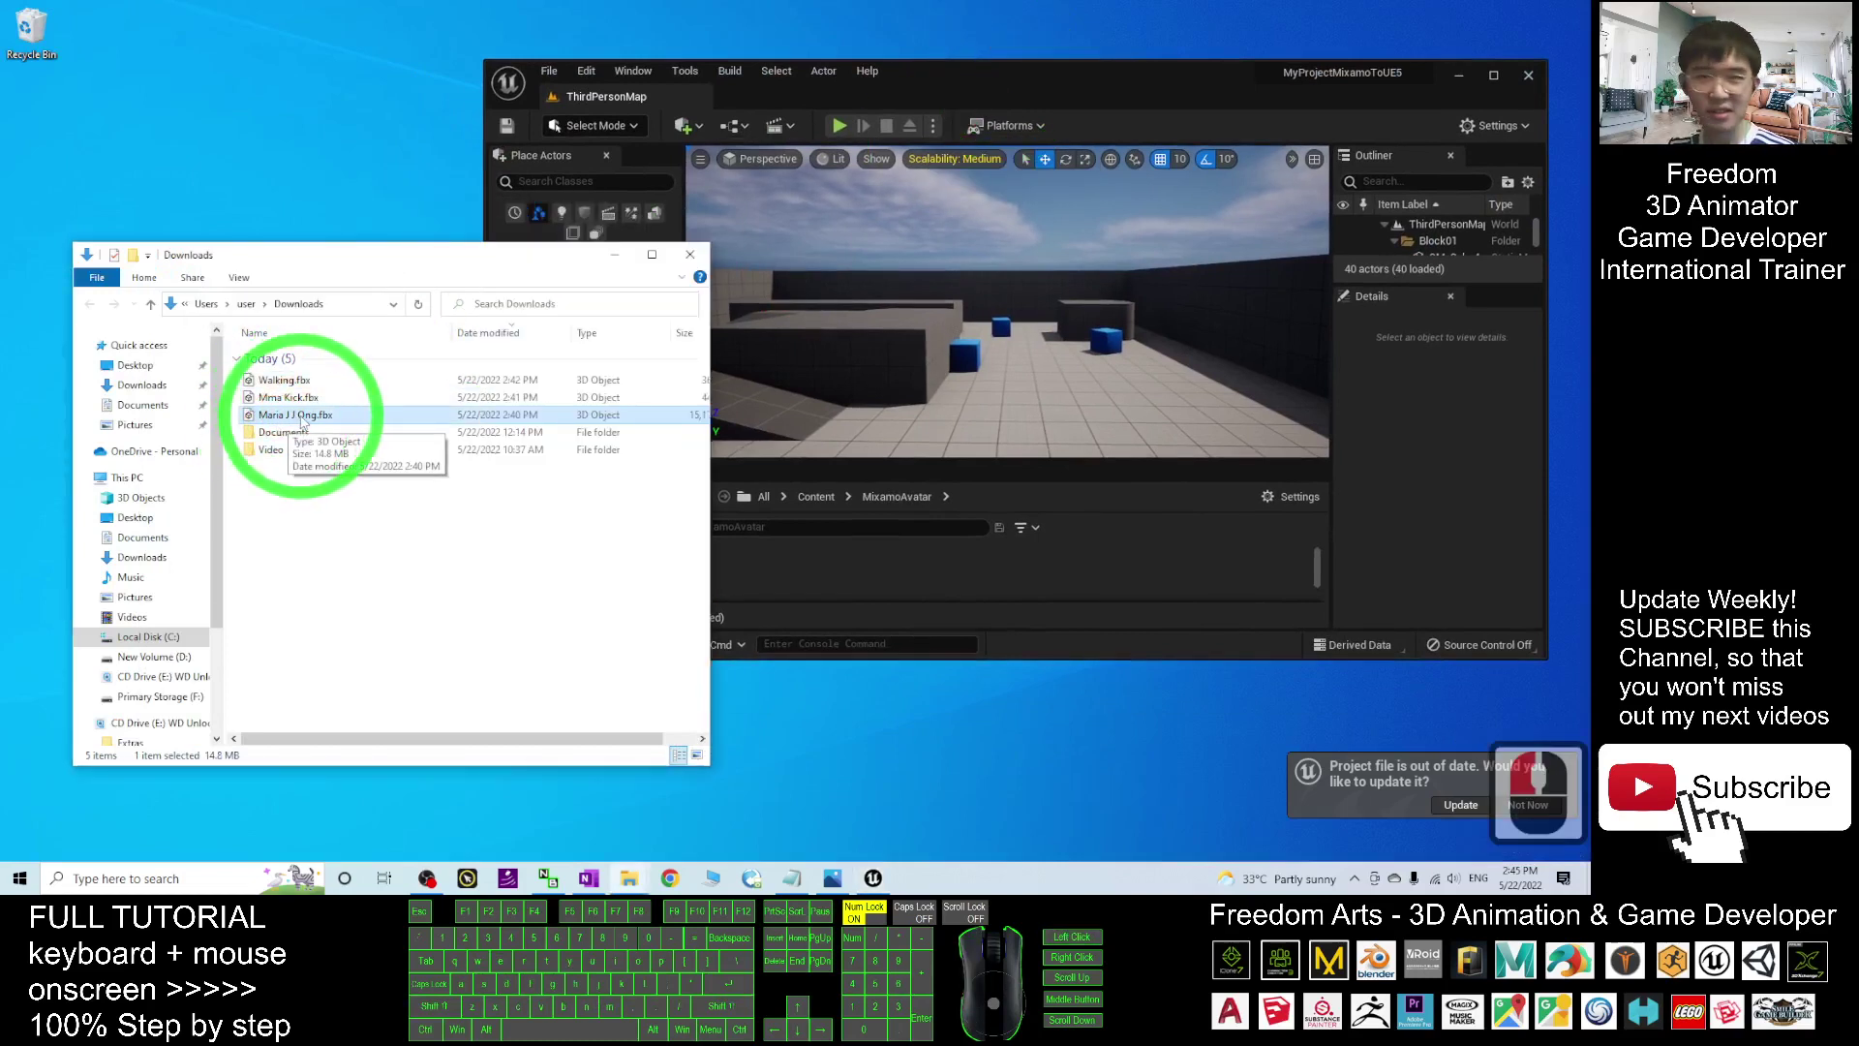
pyautogui.moveTo(361, 262); pyautogui.dragTo(274, 275)
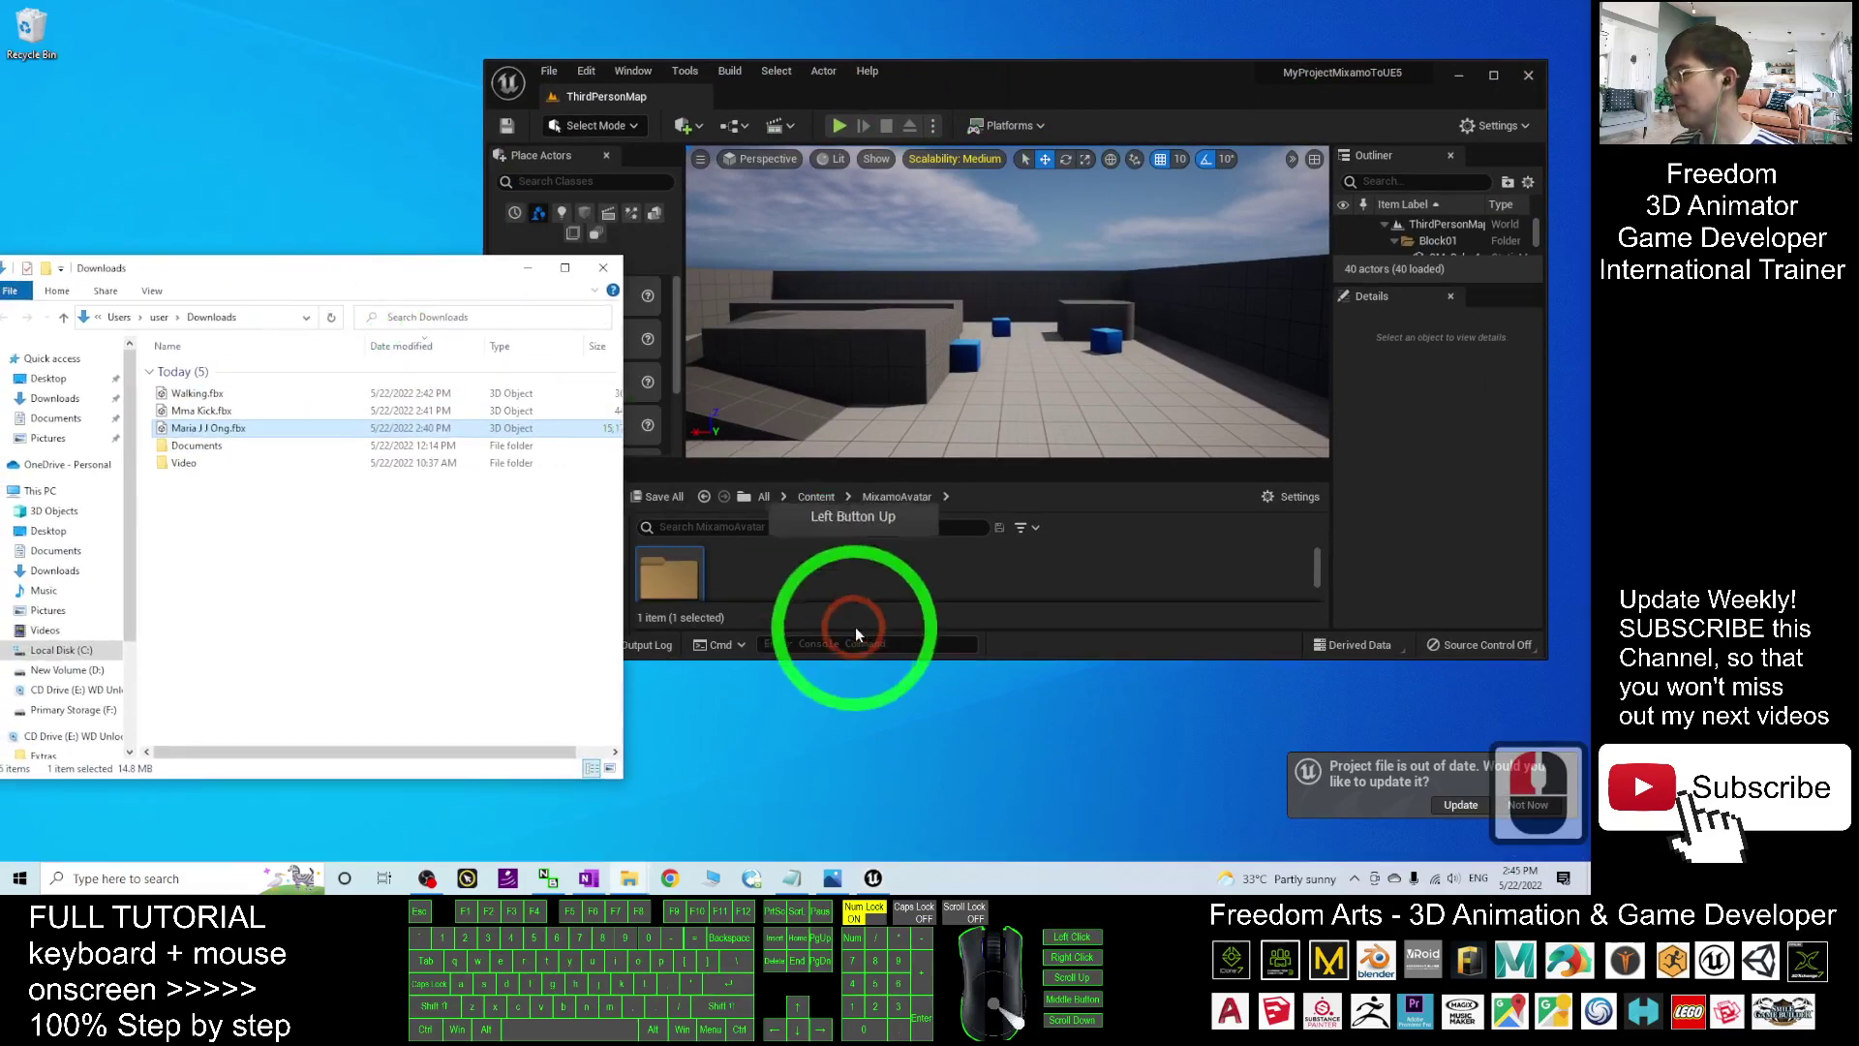
pyautogui.moveTo(1146, 659); pyautogui.dragTo(1119, 804)
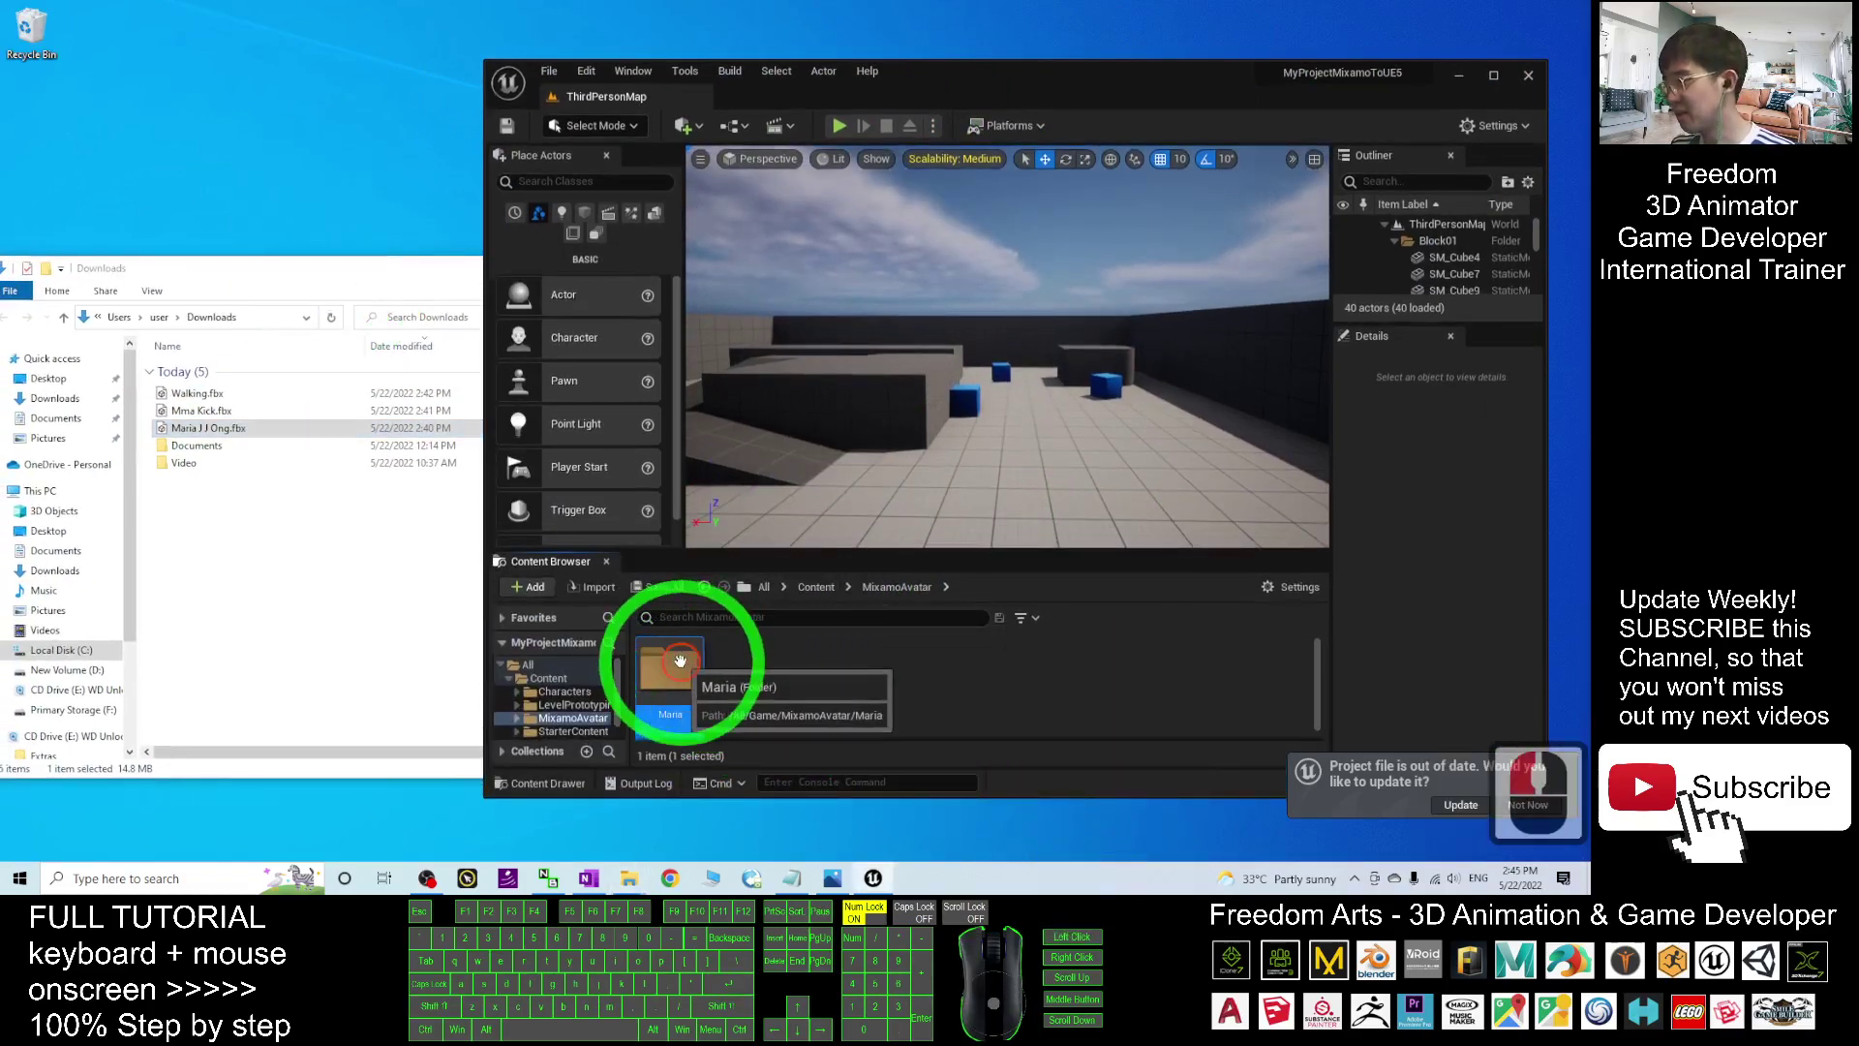
pyautogui.doubleClick(680, 661)
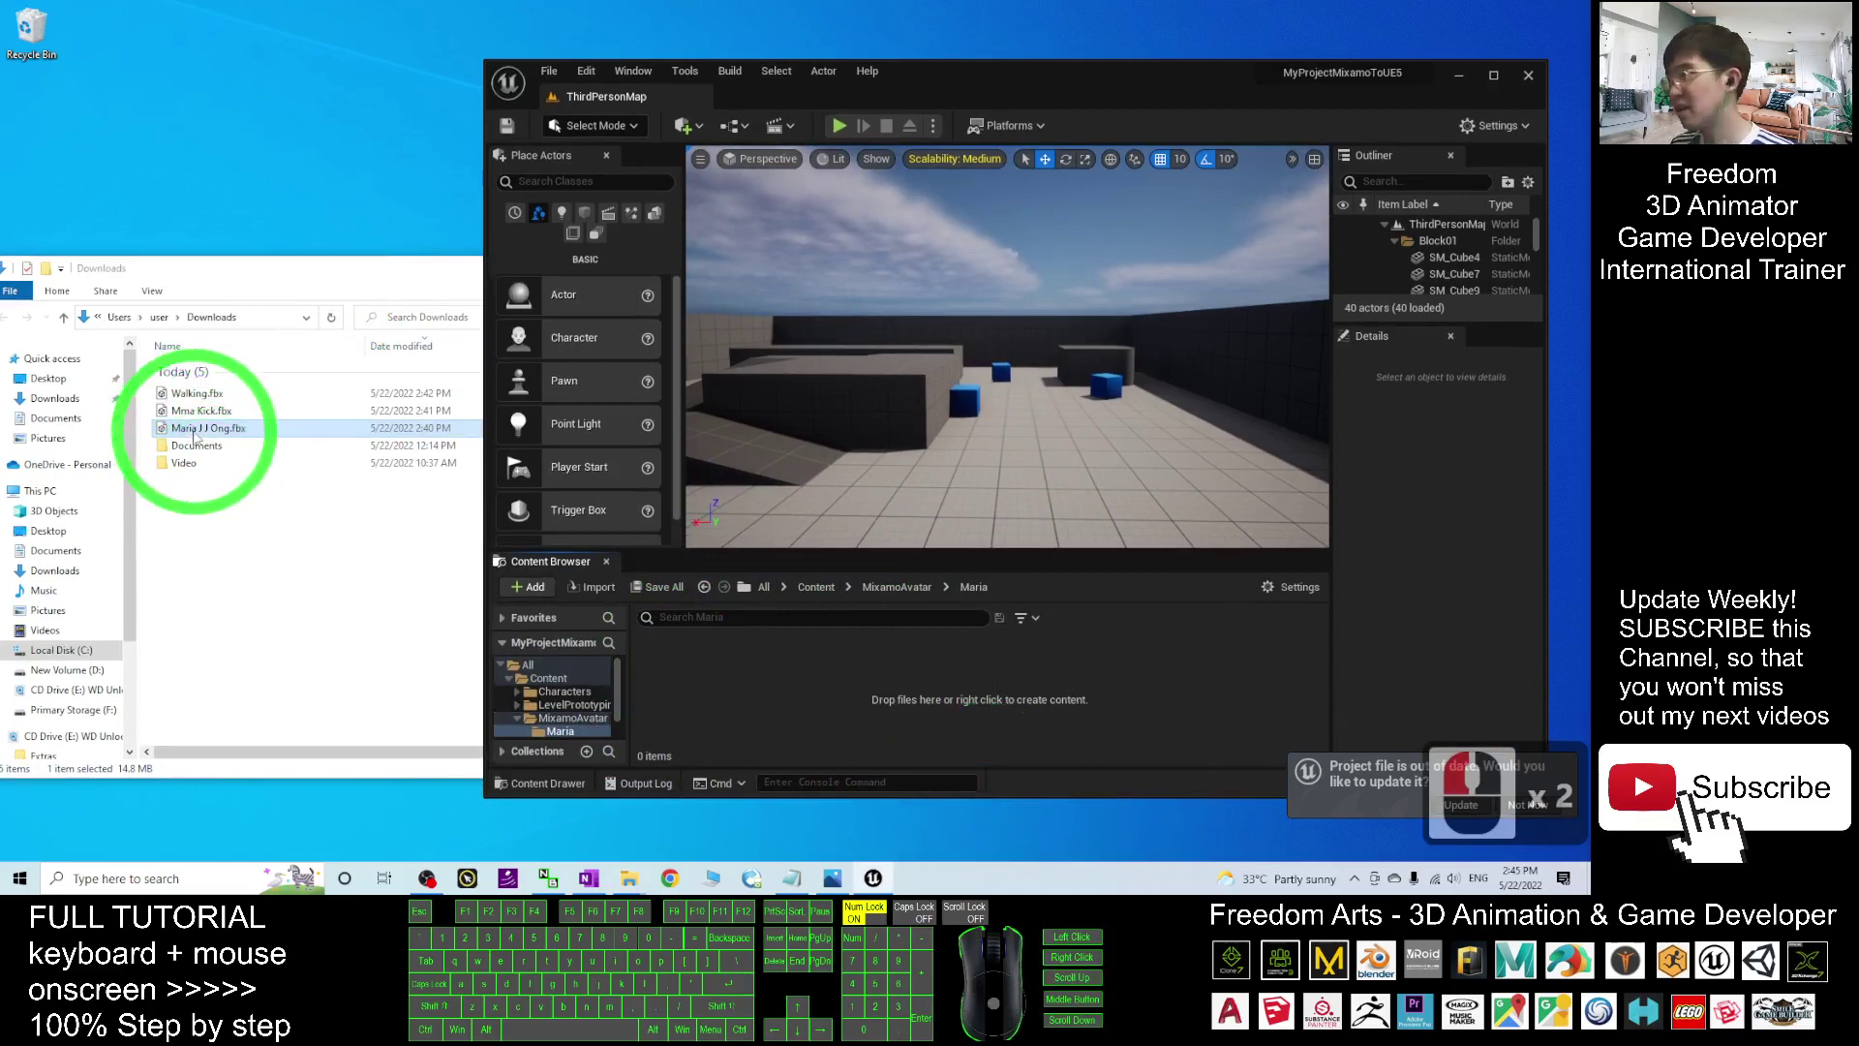
# Import Maria J J Ong.fbx into Maria with default settings and dismiss the message log
pyautogui.moveTo(196, 432); pyautogui.dragTo(712, 676)
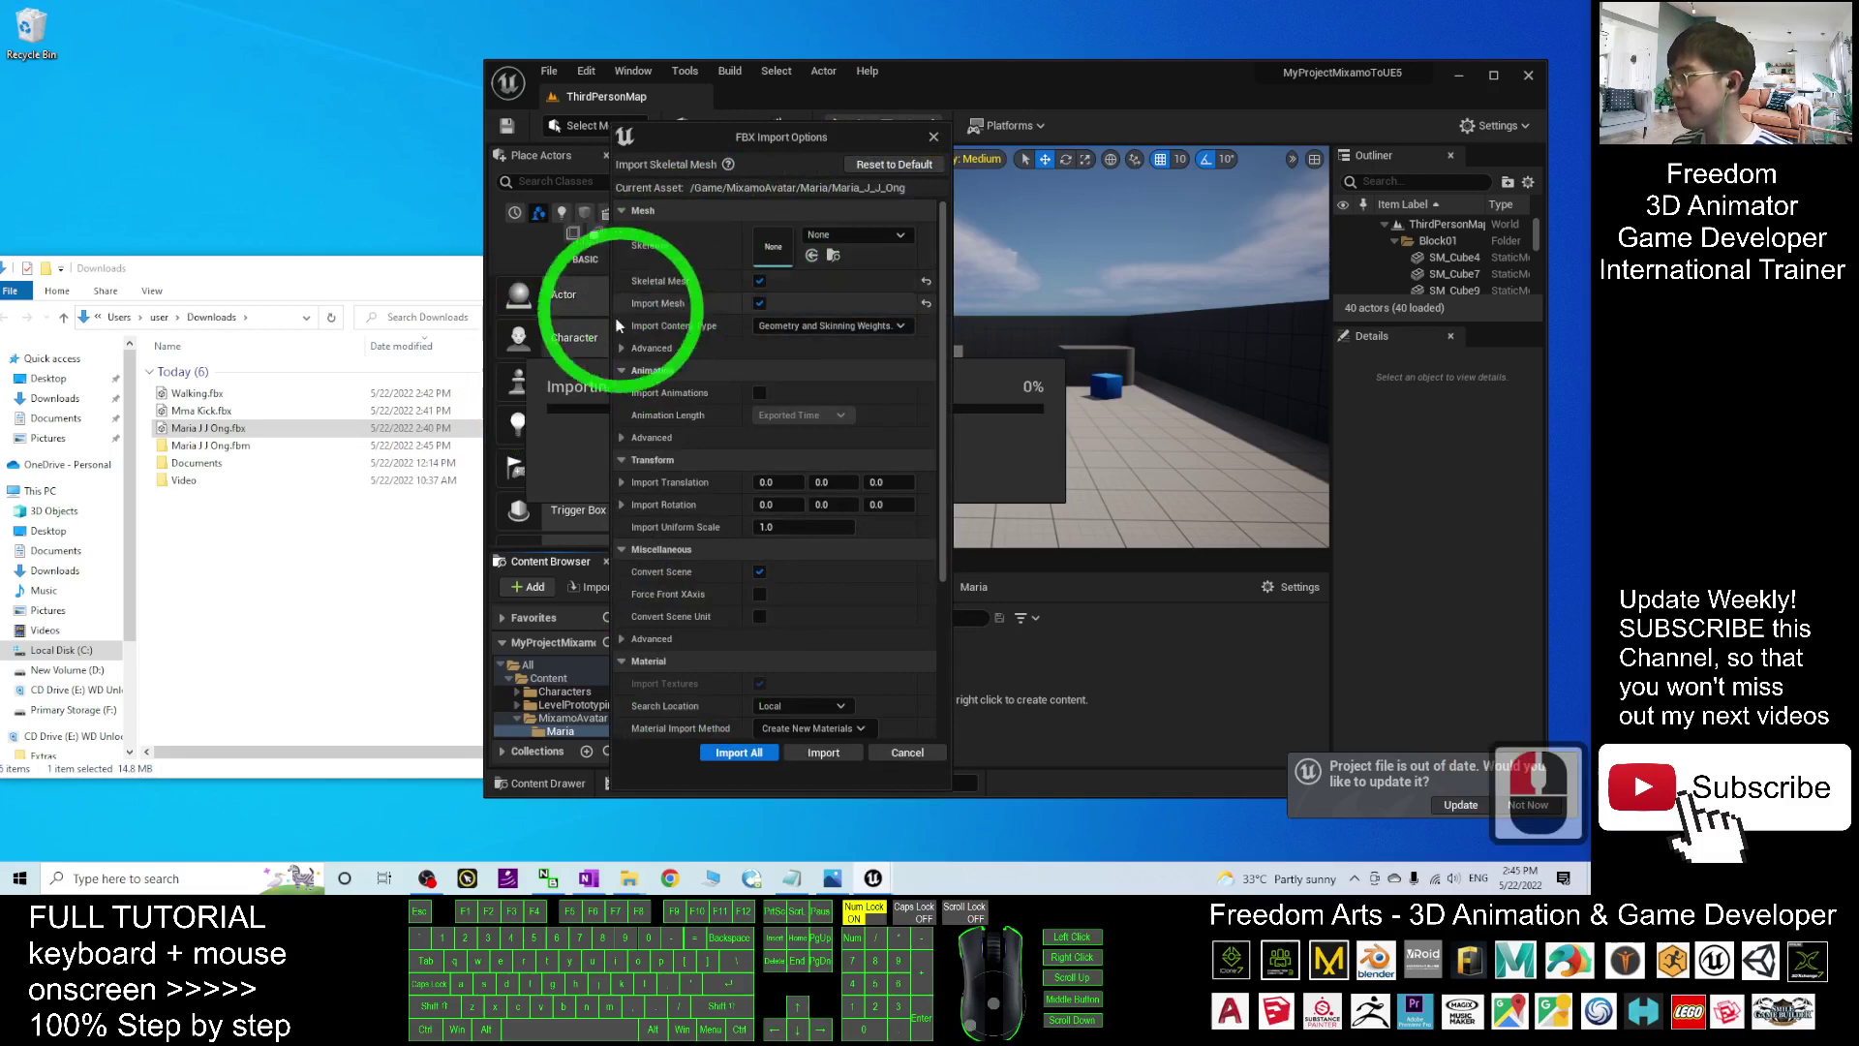
pyautogui.click(723, 755)
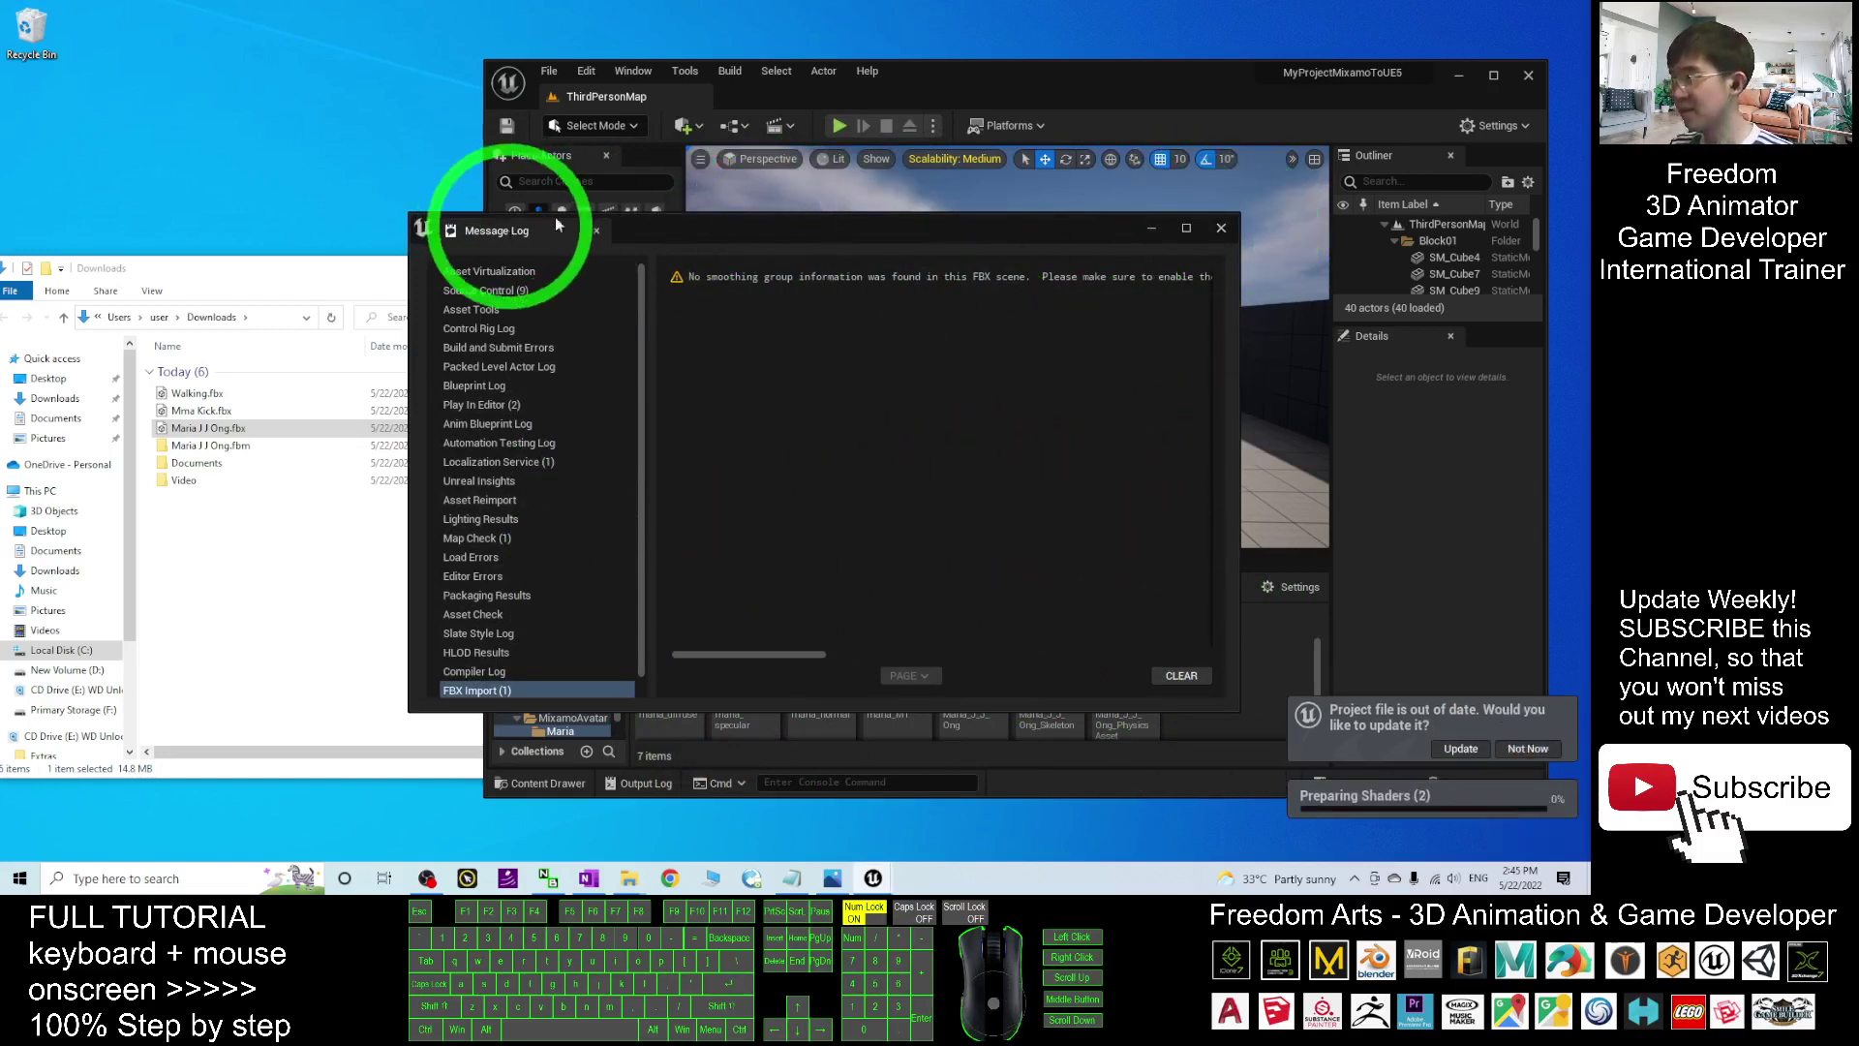
pyautogui.click(1223, 229)
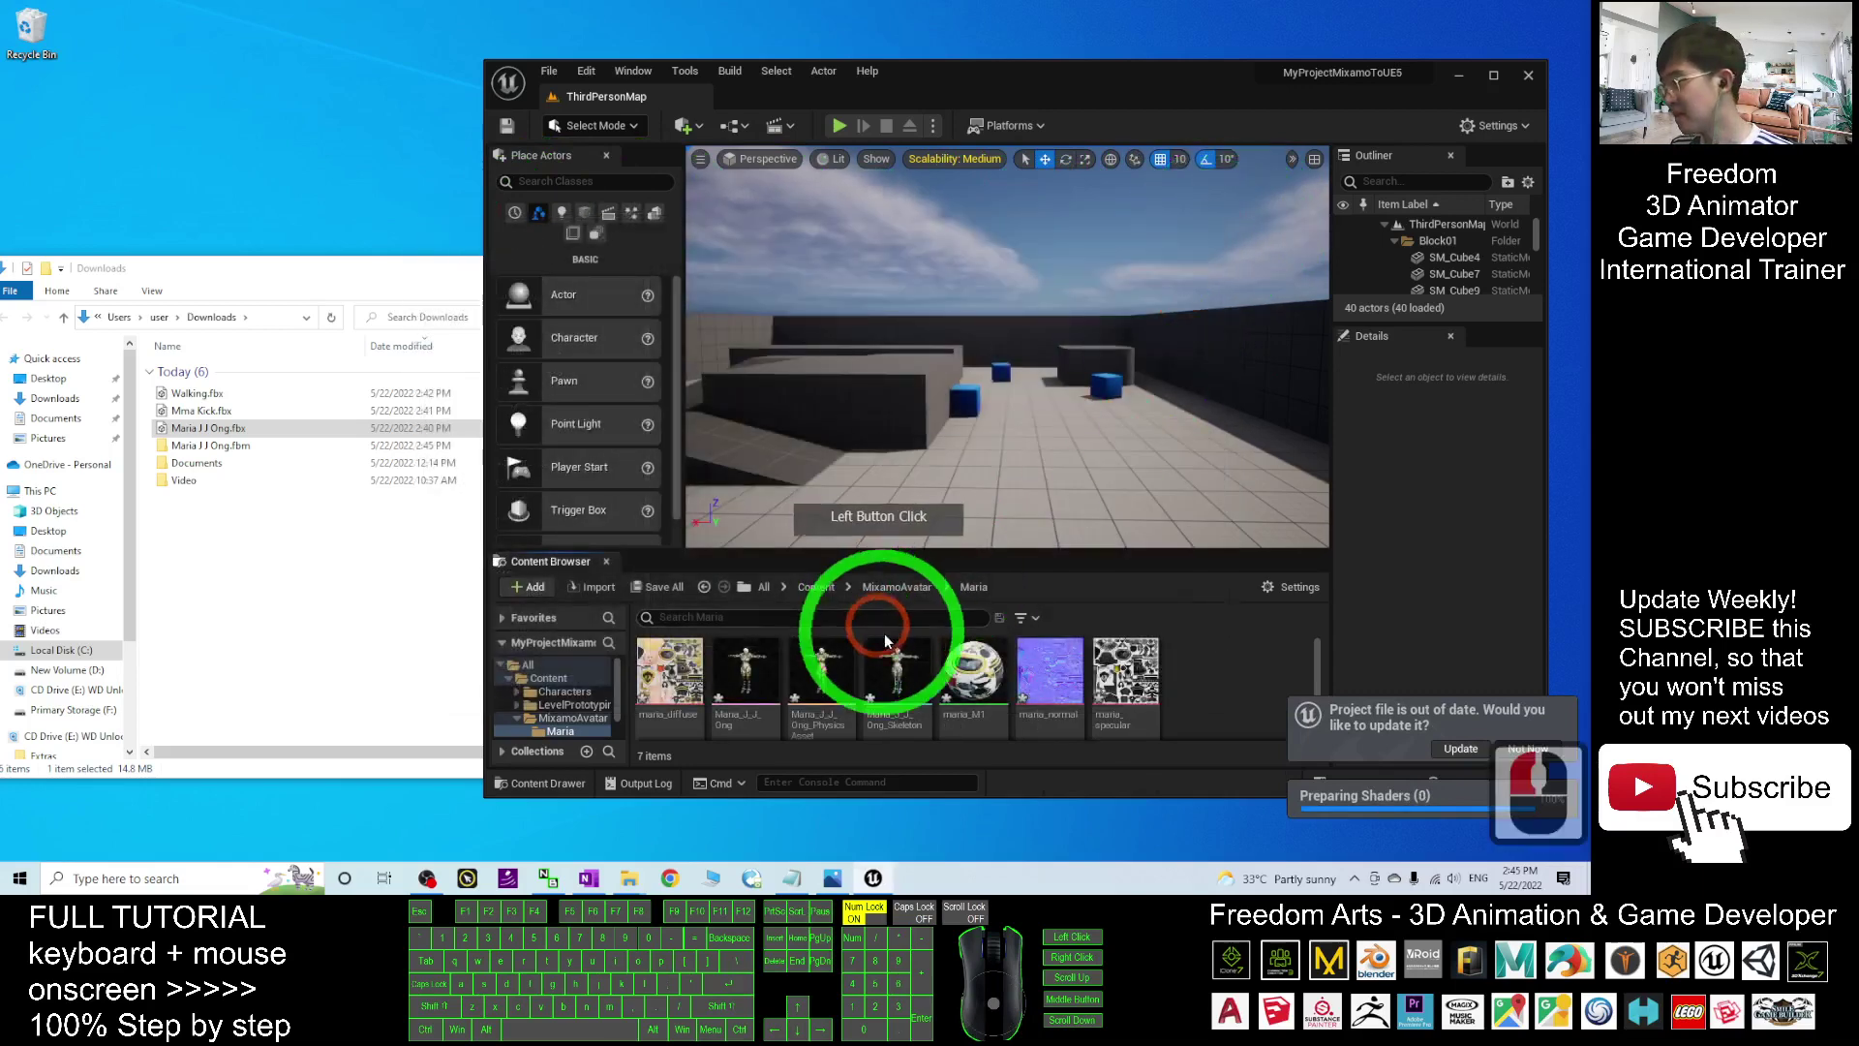
# Preview the Maria_J_J_Ong skeletal mesh from the side, then close its editor
pyautogui.scroll(3, 1123, 683)
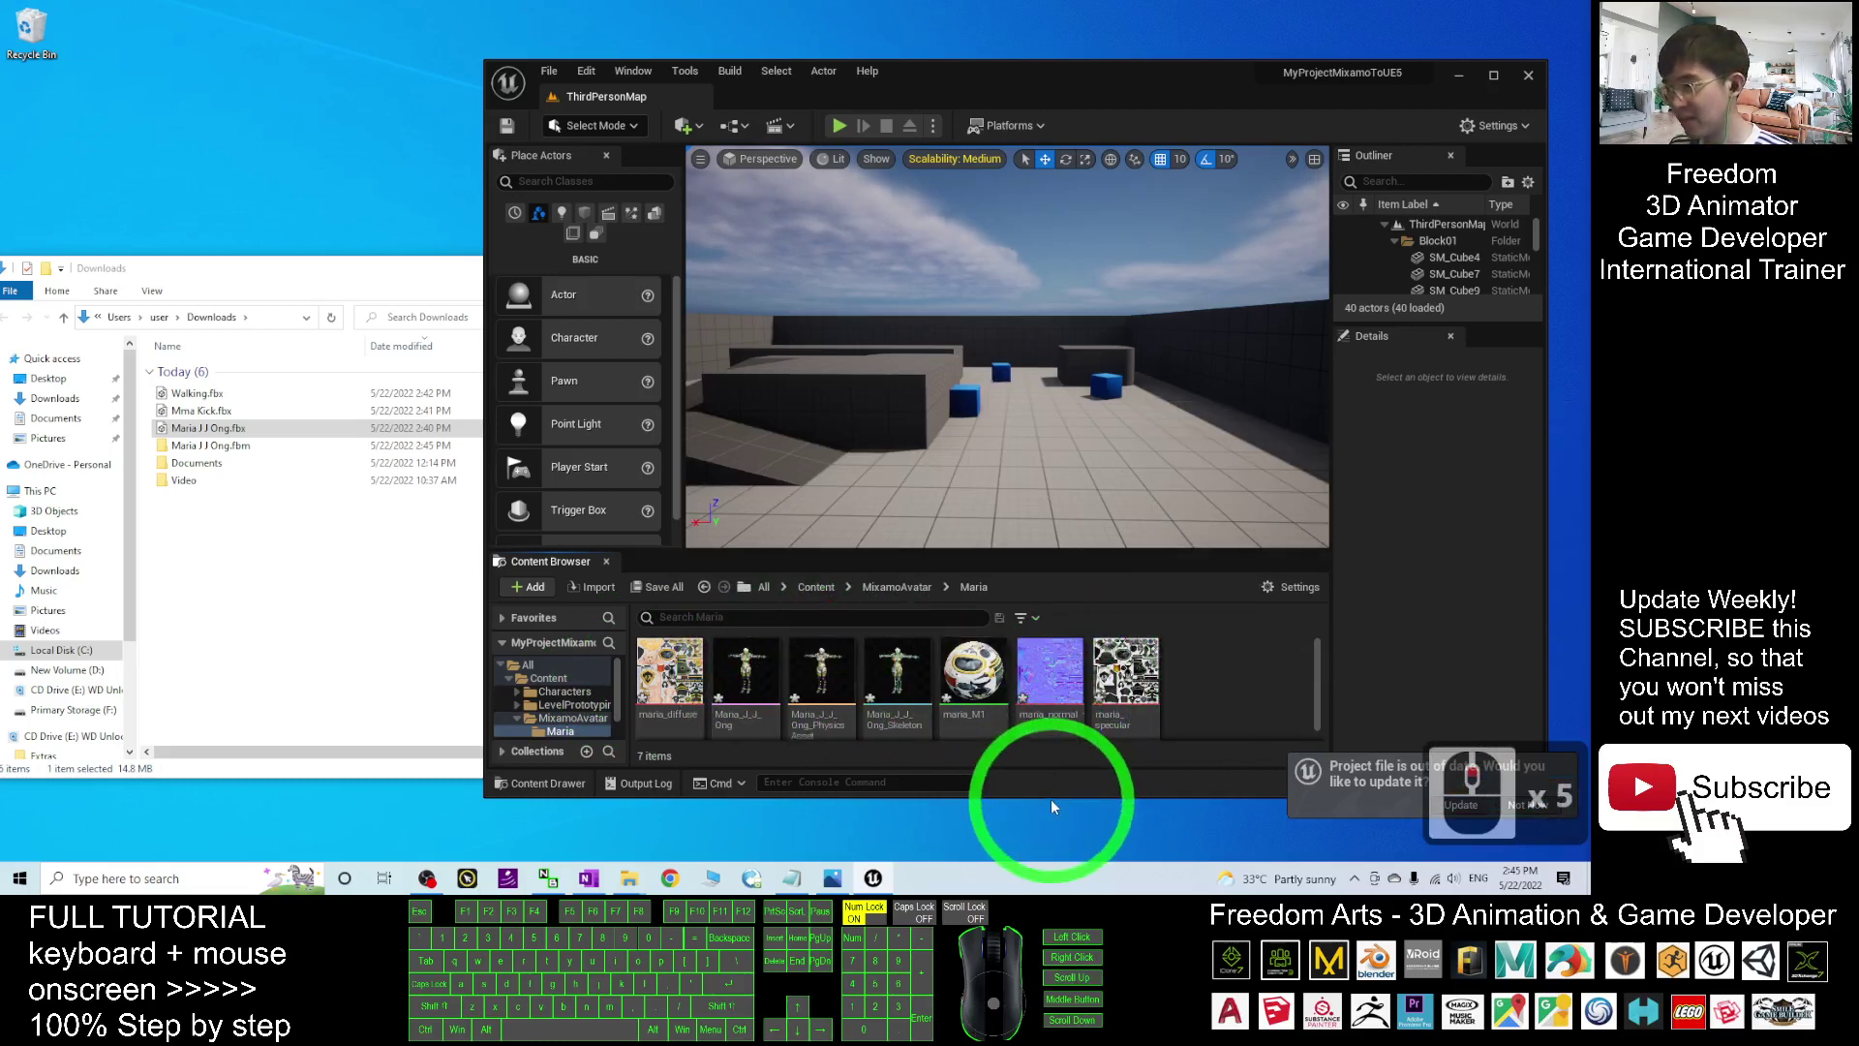
pyautogui.moveTo(1050, 799); pyautogui.dragTo(1041, 830)
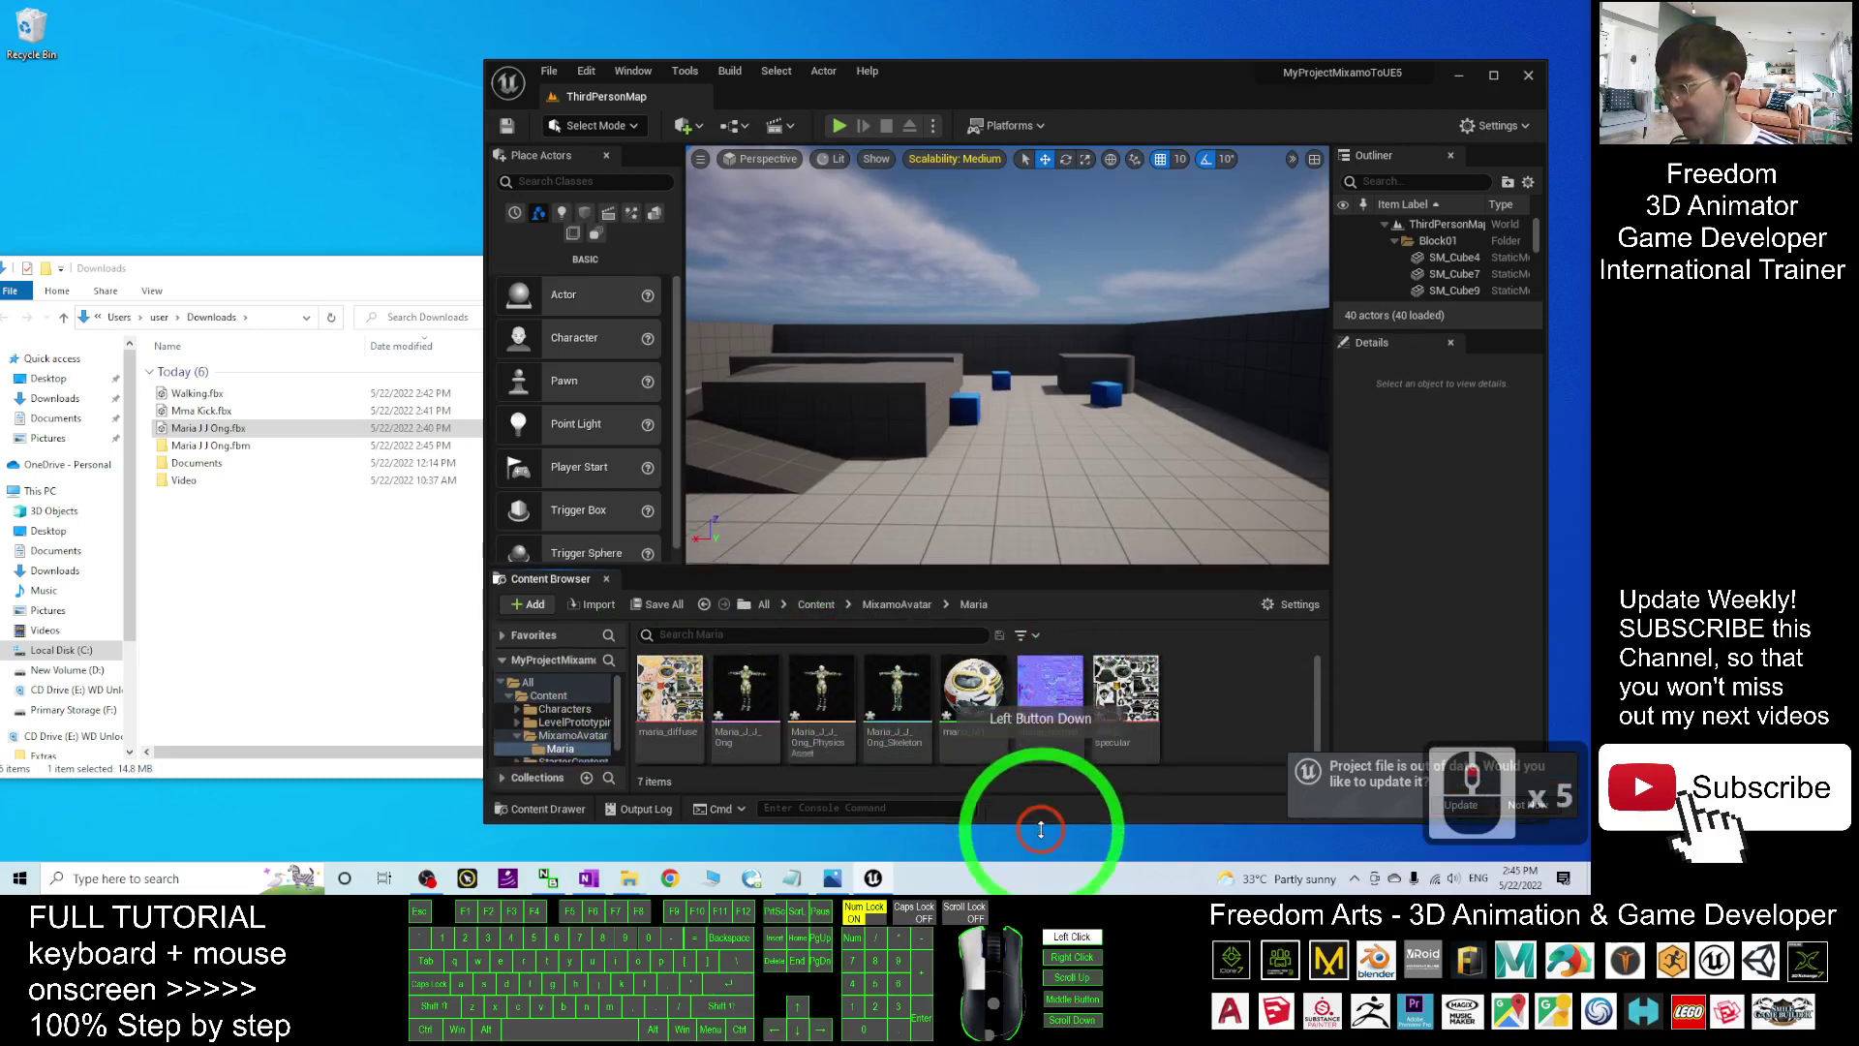
pyautogui.doubleClick(752, 695)
pyautogui.scroll(3, 972, 351)
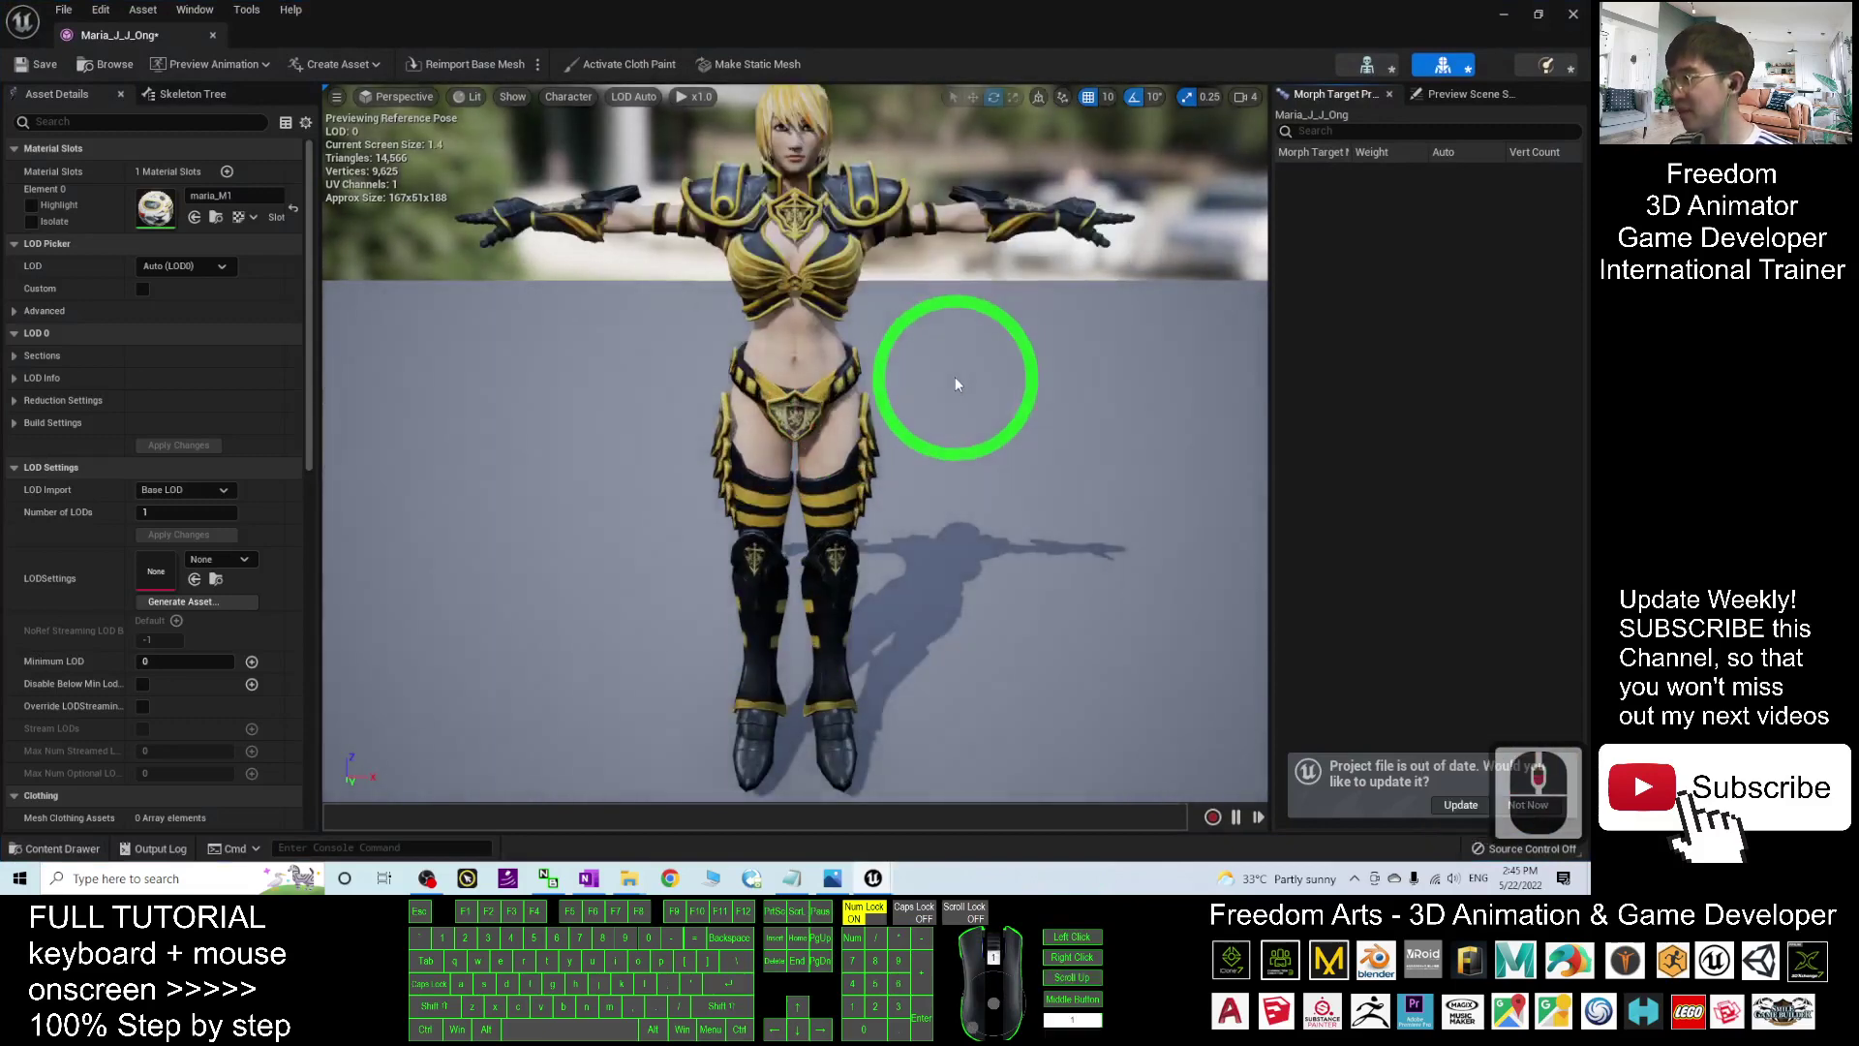
pyautogui.keyDown('alt'); pyautogui.moveTo(747, 456); pyautogui.dragTo(1341, 206); pyautogui.keyUp('alt')
pyautogui.click(1572, 13)
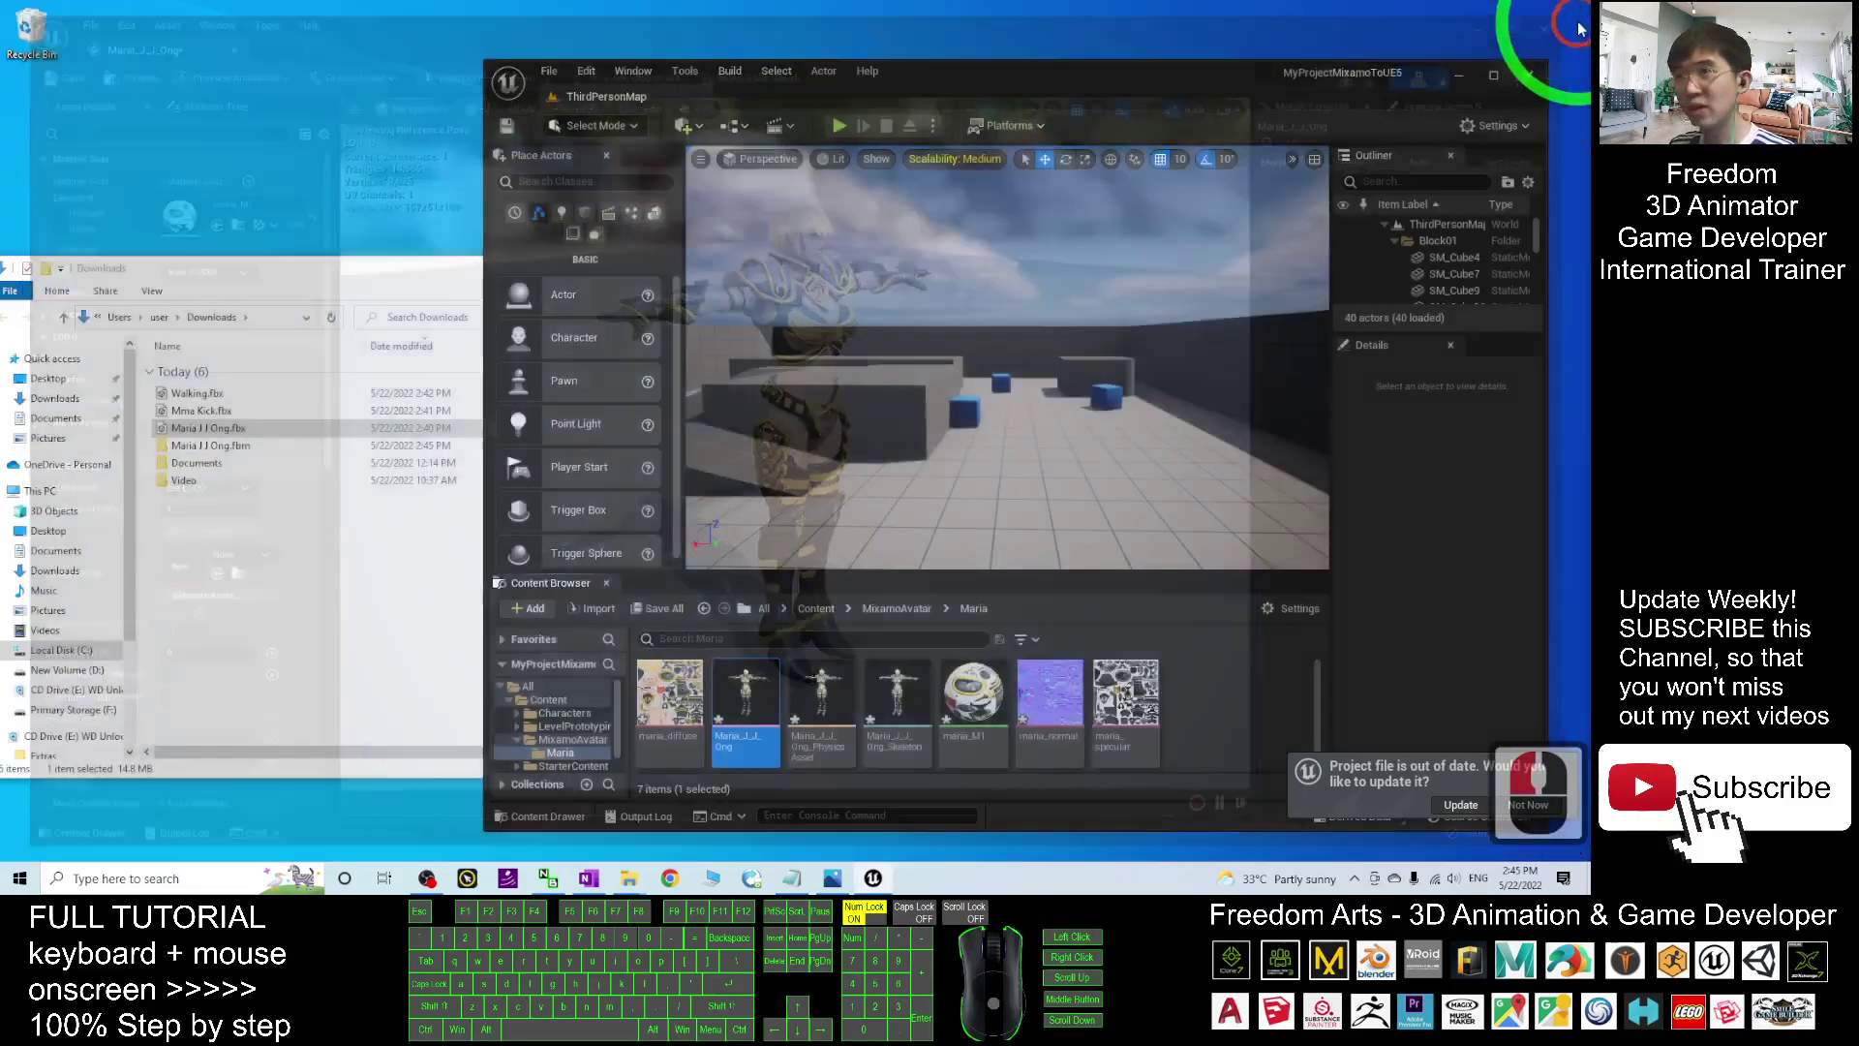
# Create an Animation folder inside Maria and open it
pyautogui.rightClick(1206, 729)
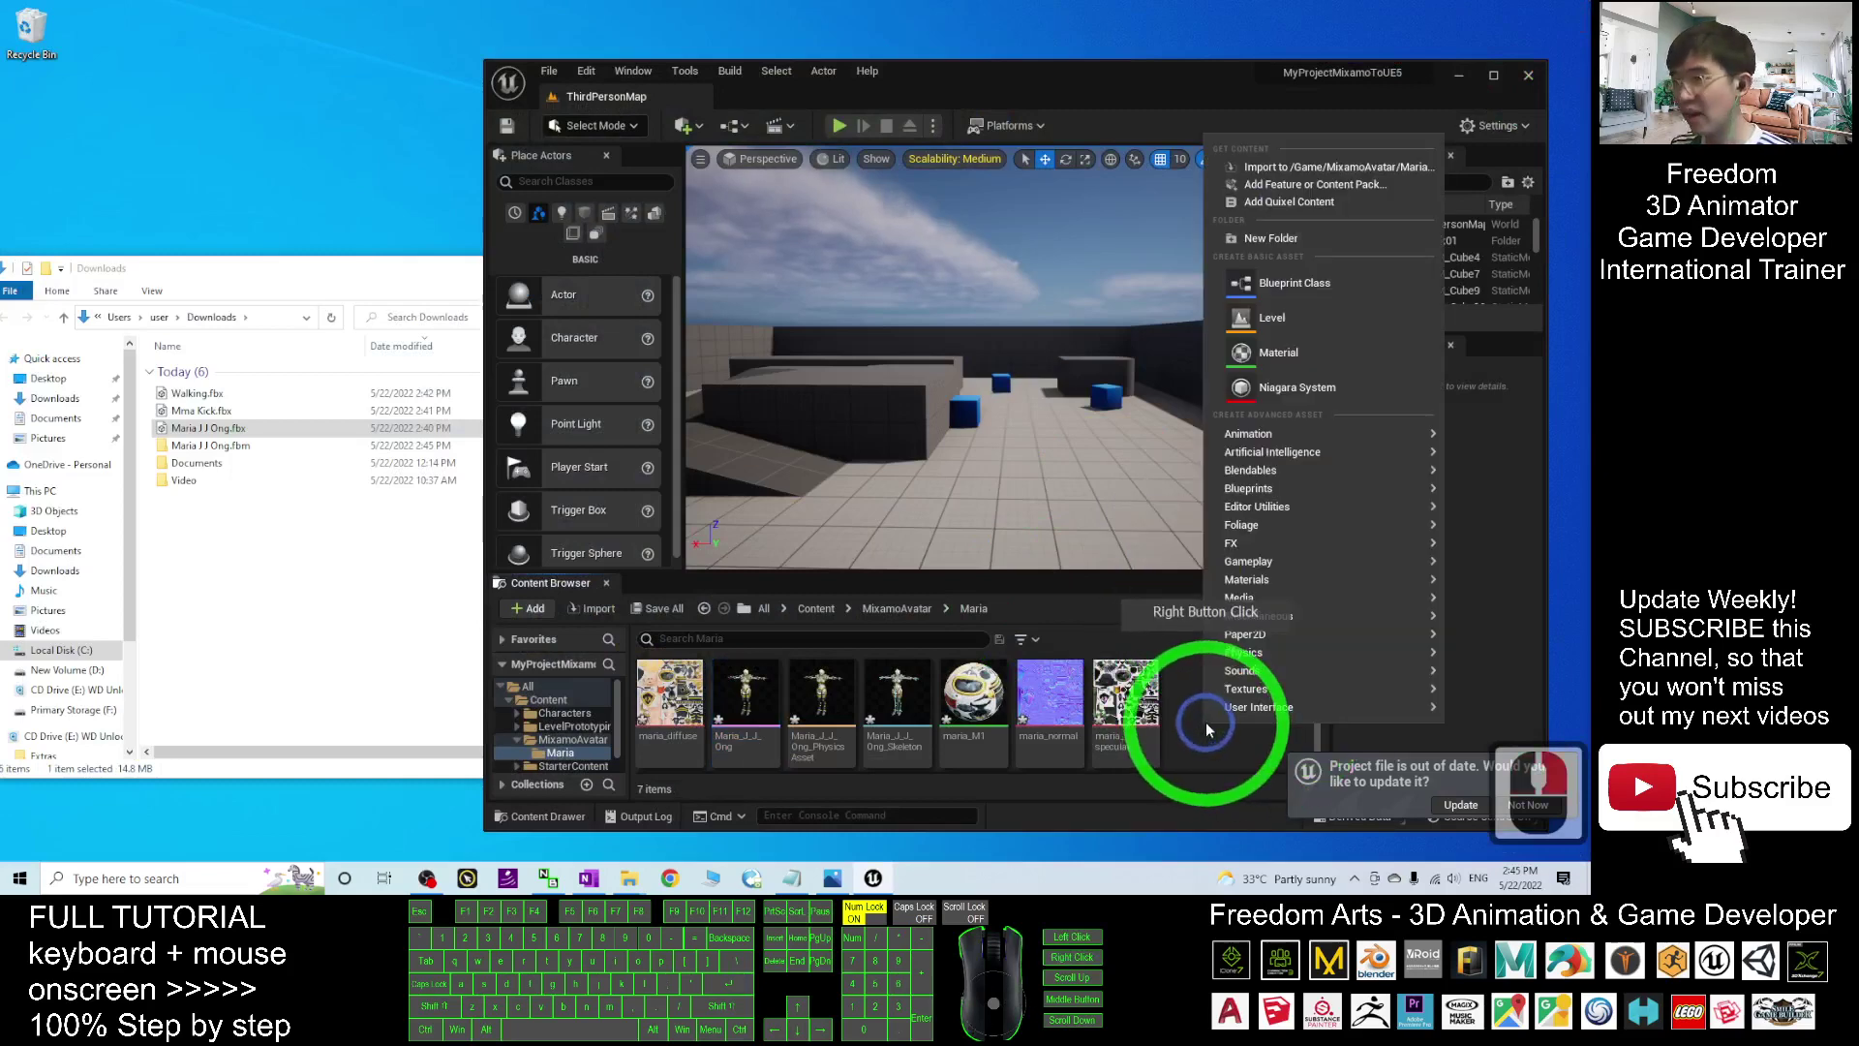
pyautogui.click(1278, 238)
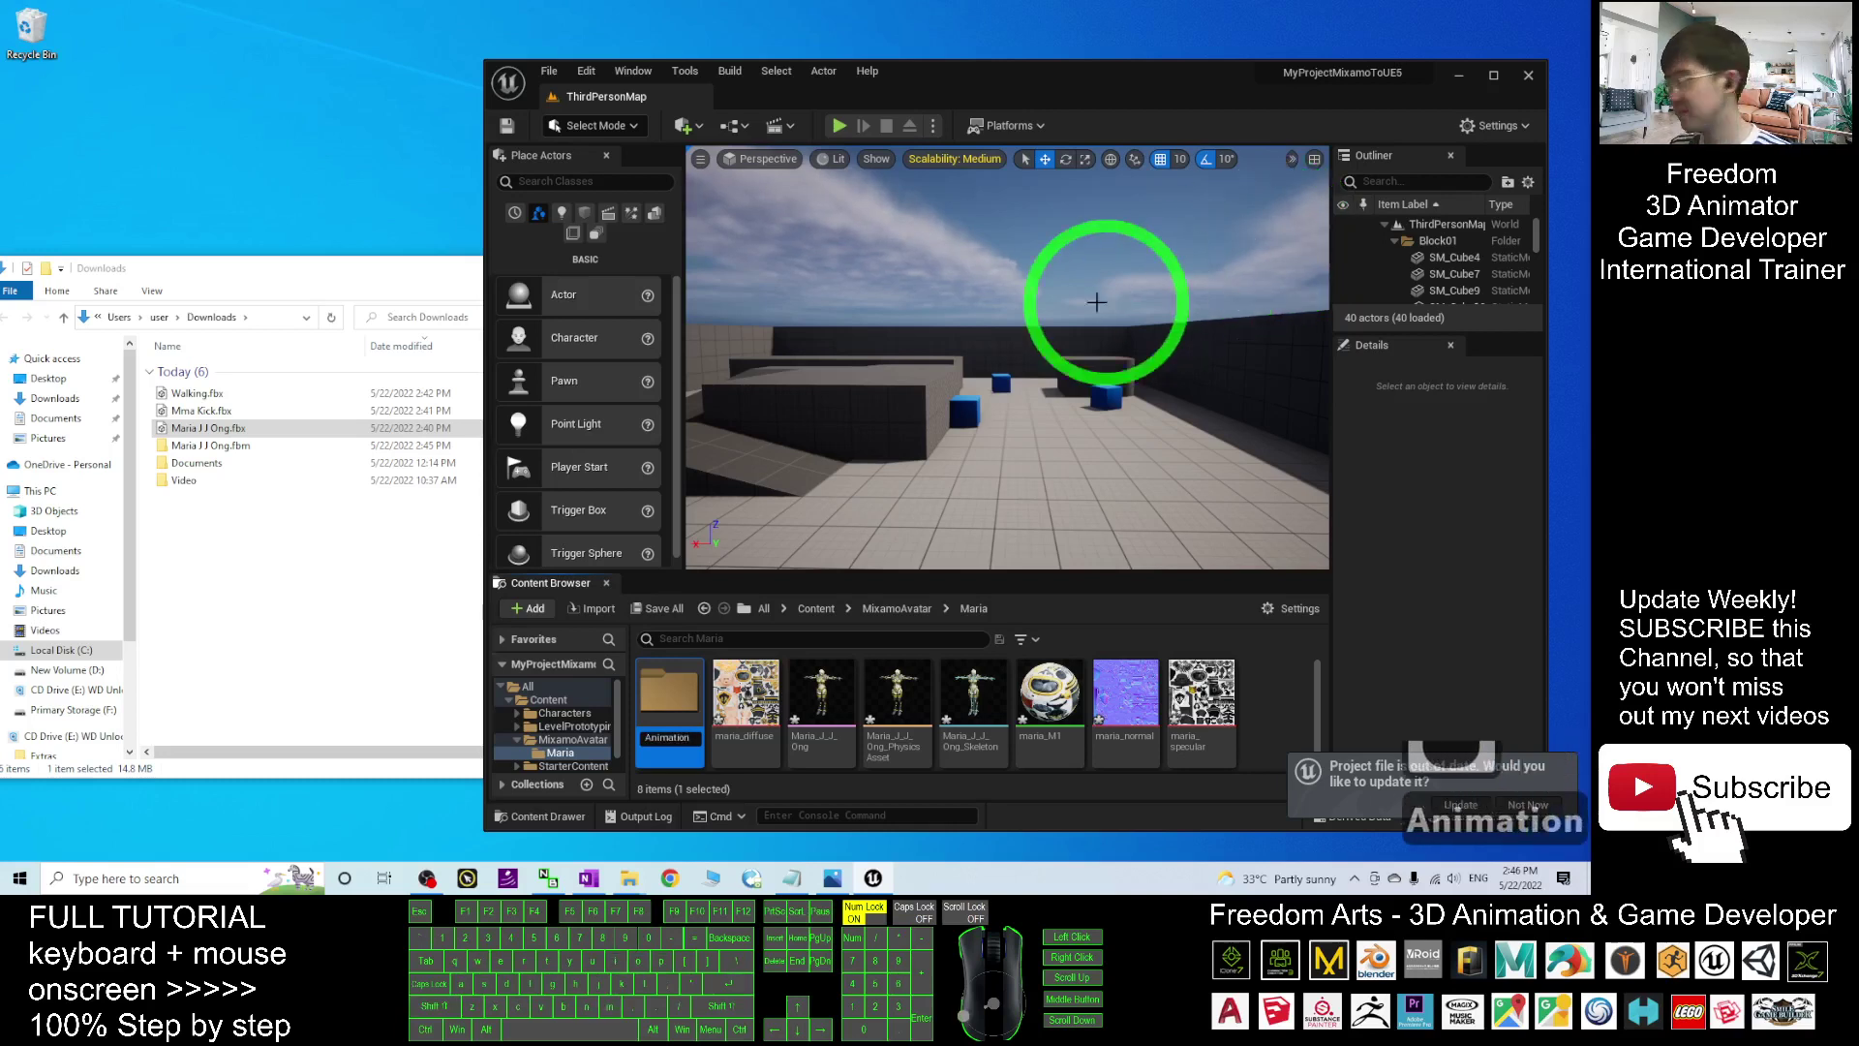
pyautogui.doubleClick(682, 691)
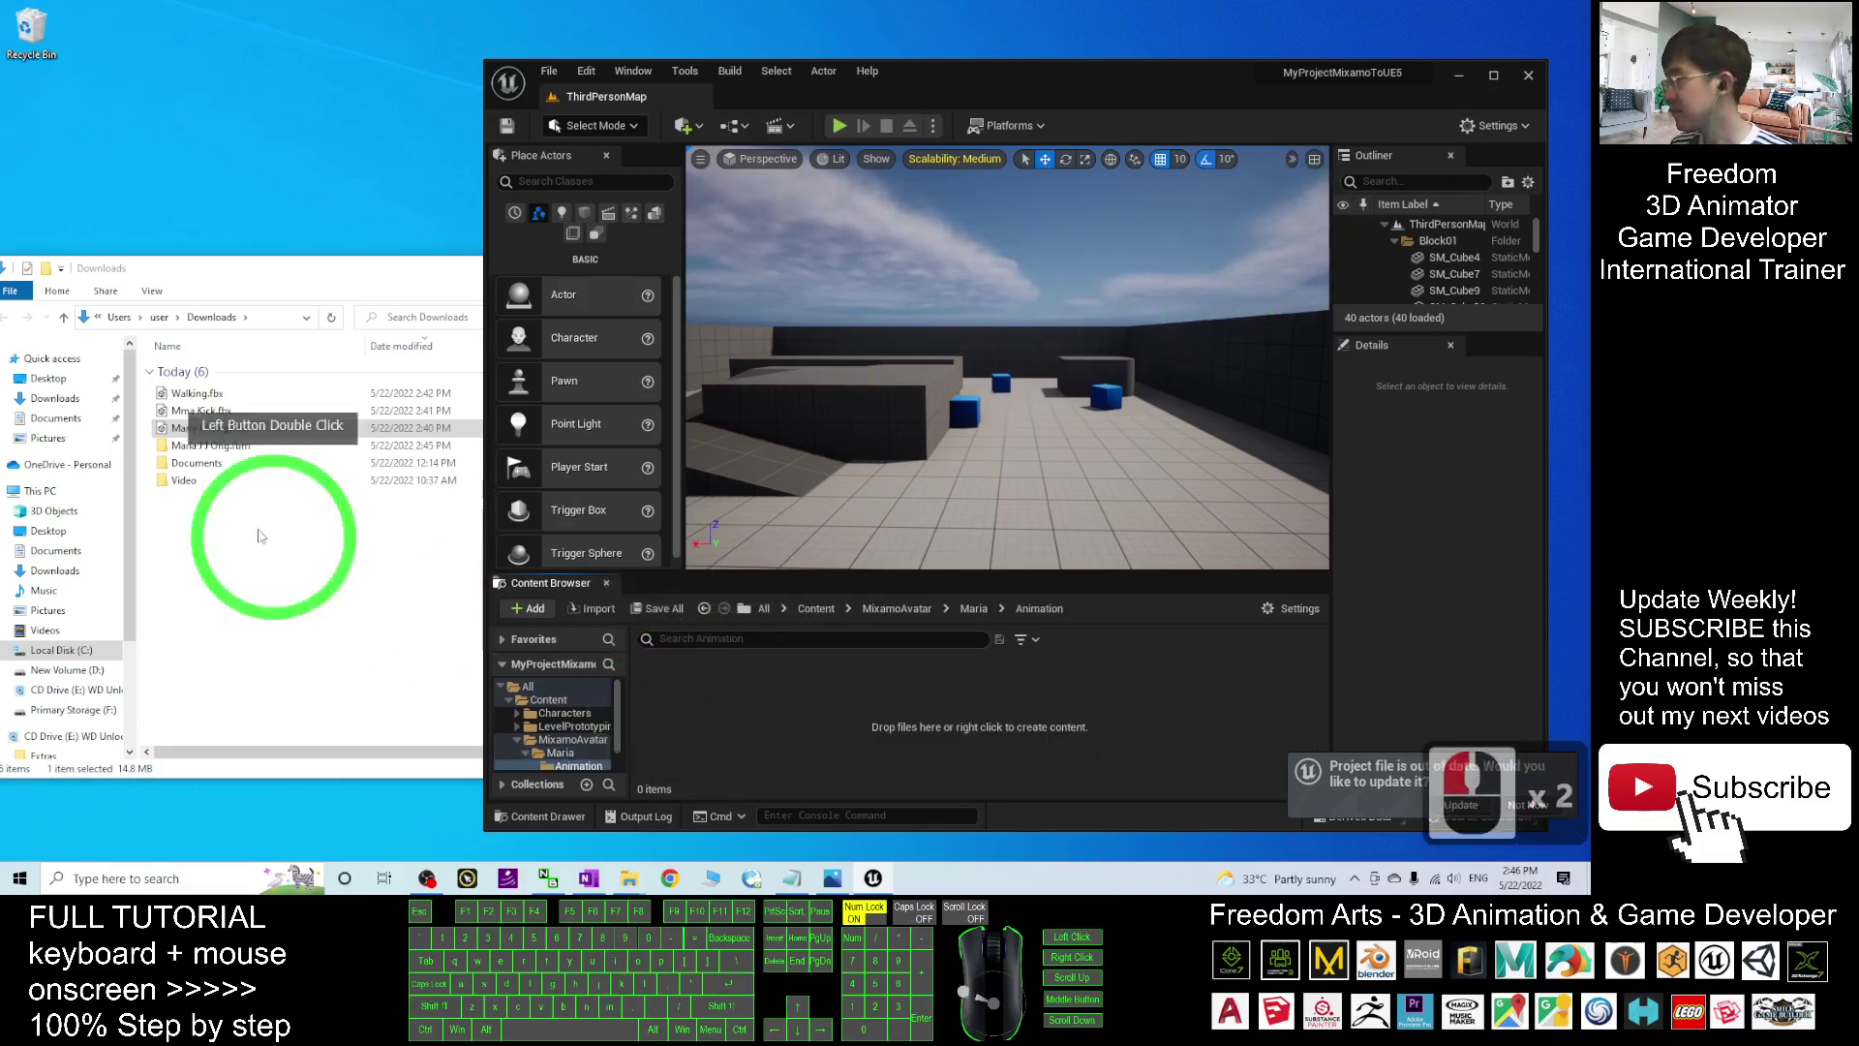
# Select both Walking.fbx and Mma Kick.fbx in Downloads
pyautogui.click(190, 394)
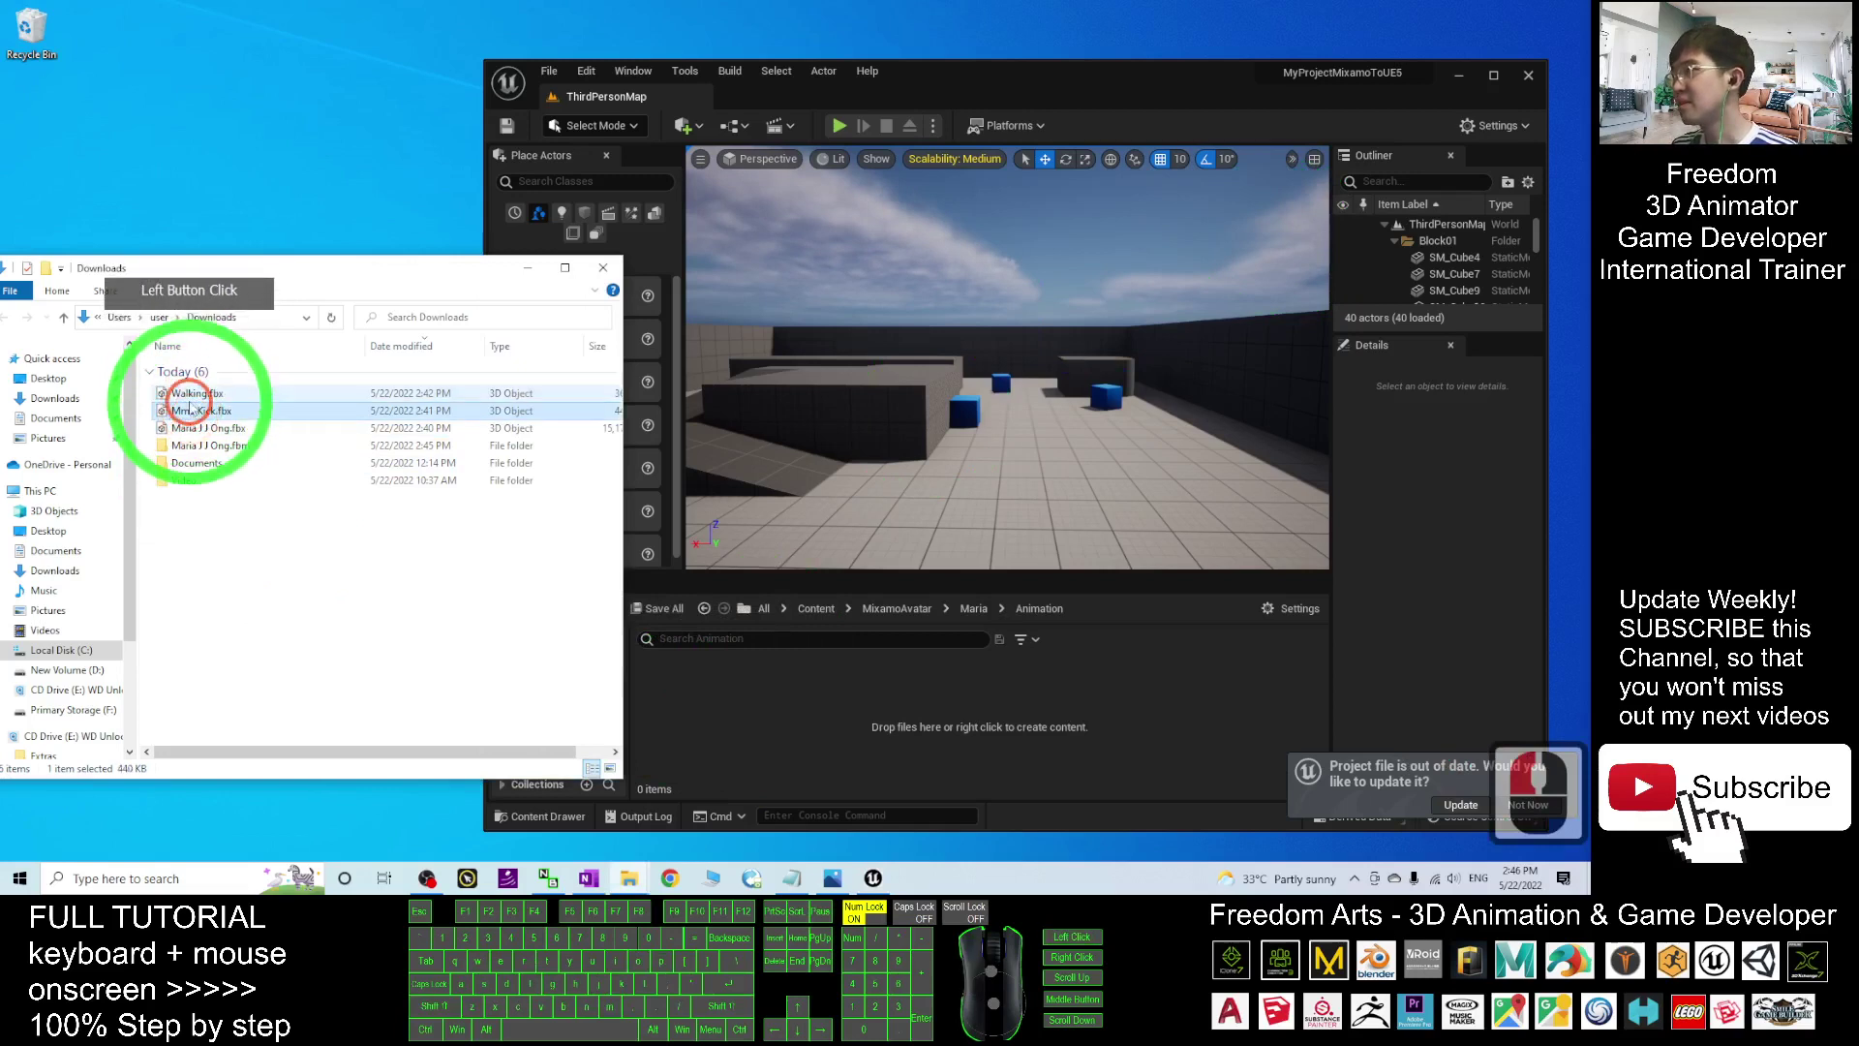
pyautogui.click(198, 397)
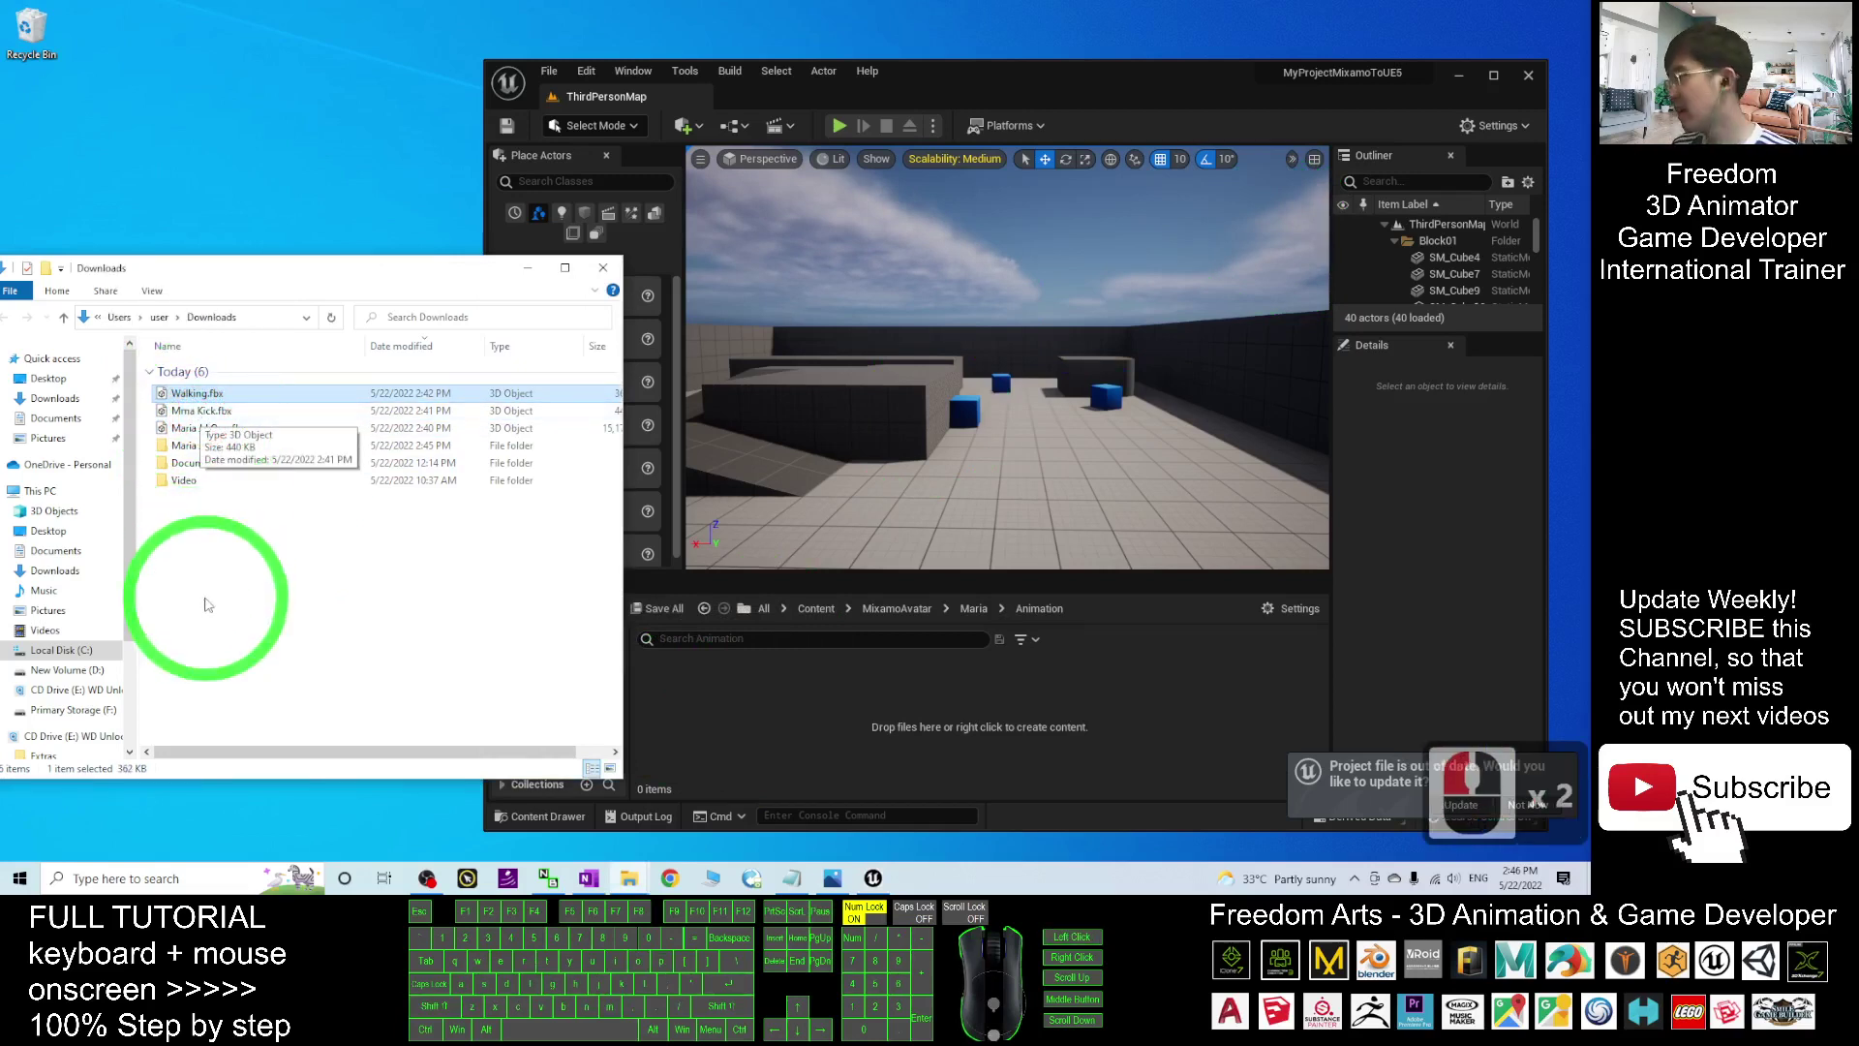
pyautogui.click(194, 409)
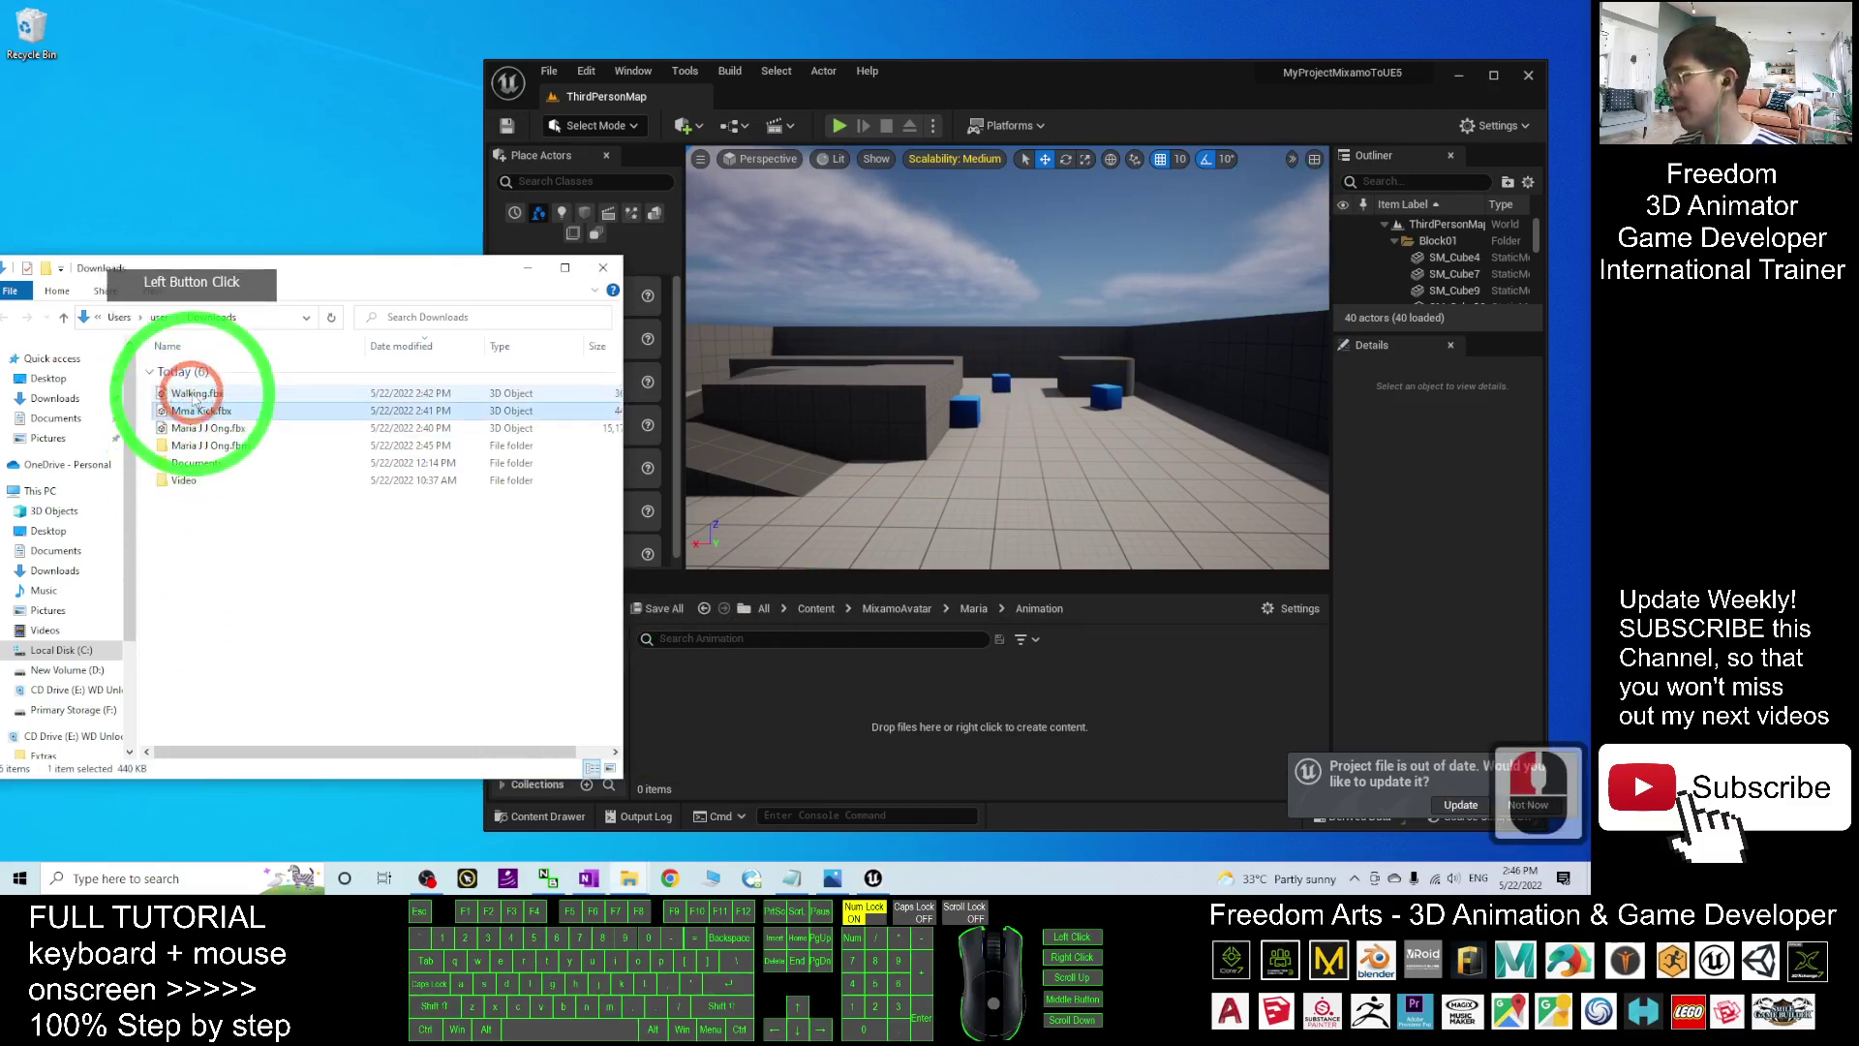
pyautogui.click(201, 395)
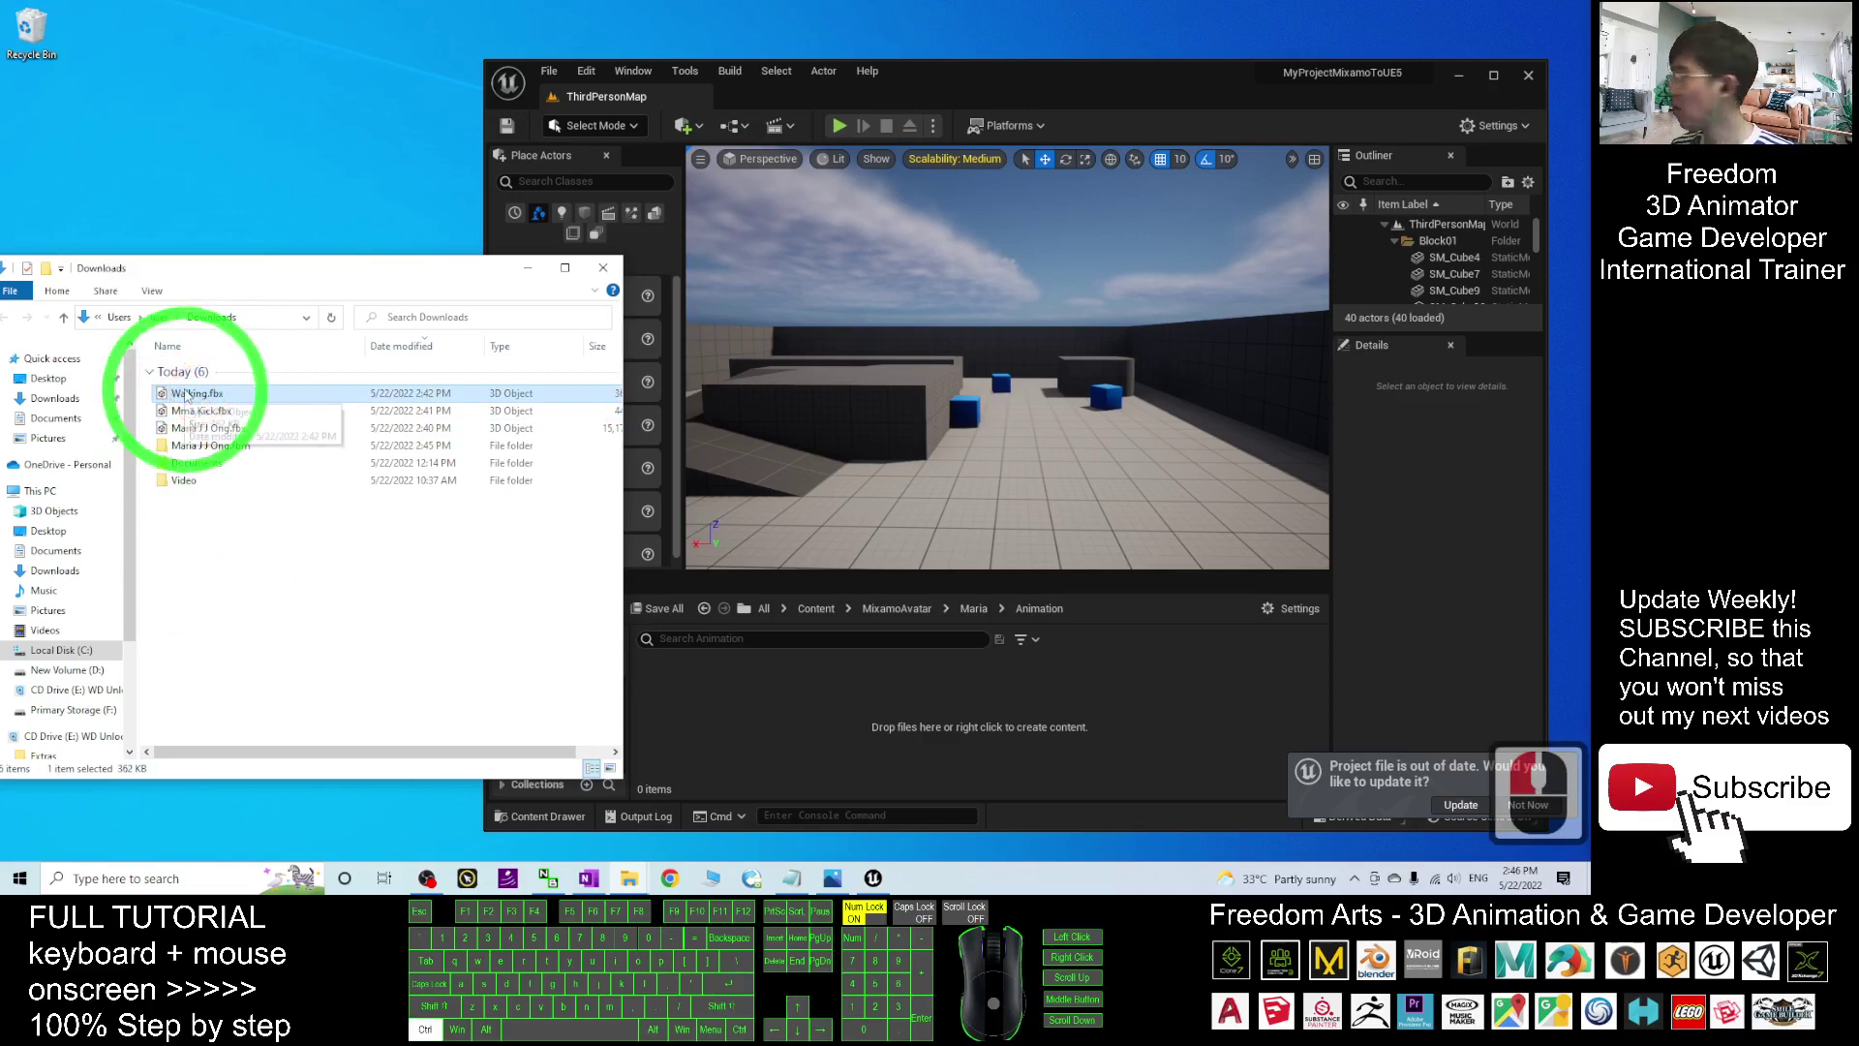
pyautogui.keyDown('ctrl'); pyautogui.click(189, 410); pyautogui.keyUp('ctrl')
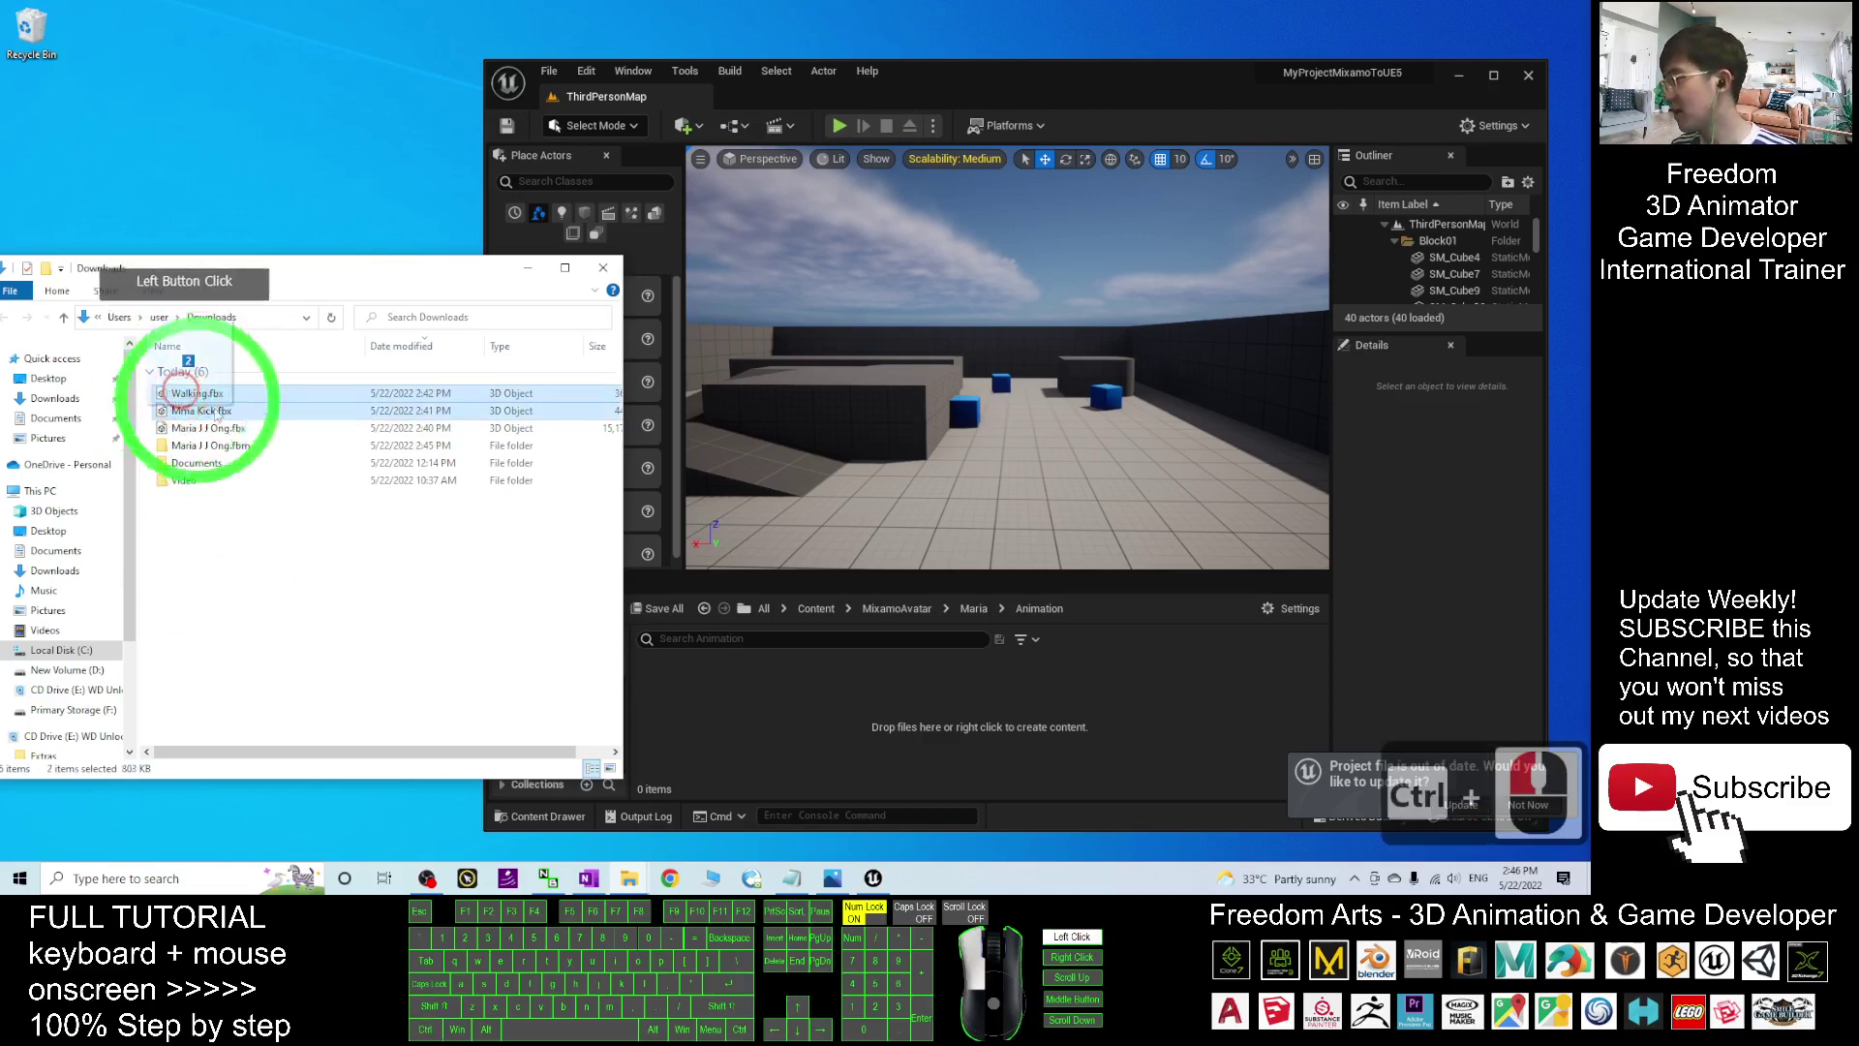
# Import Walking and Mma Kick onto Maria_J_J_Ong_Skeleton with Animated Time length, then return to Maria
pyautogui.moveTo(218, 416); pyautogui.dragTo(784, 714)
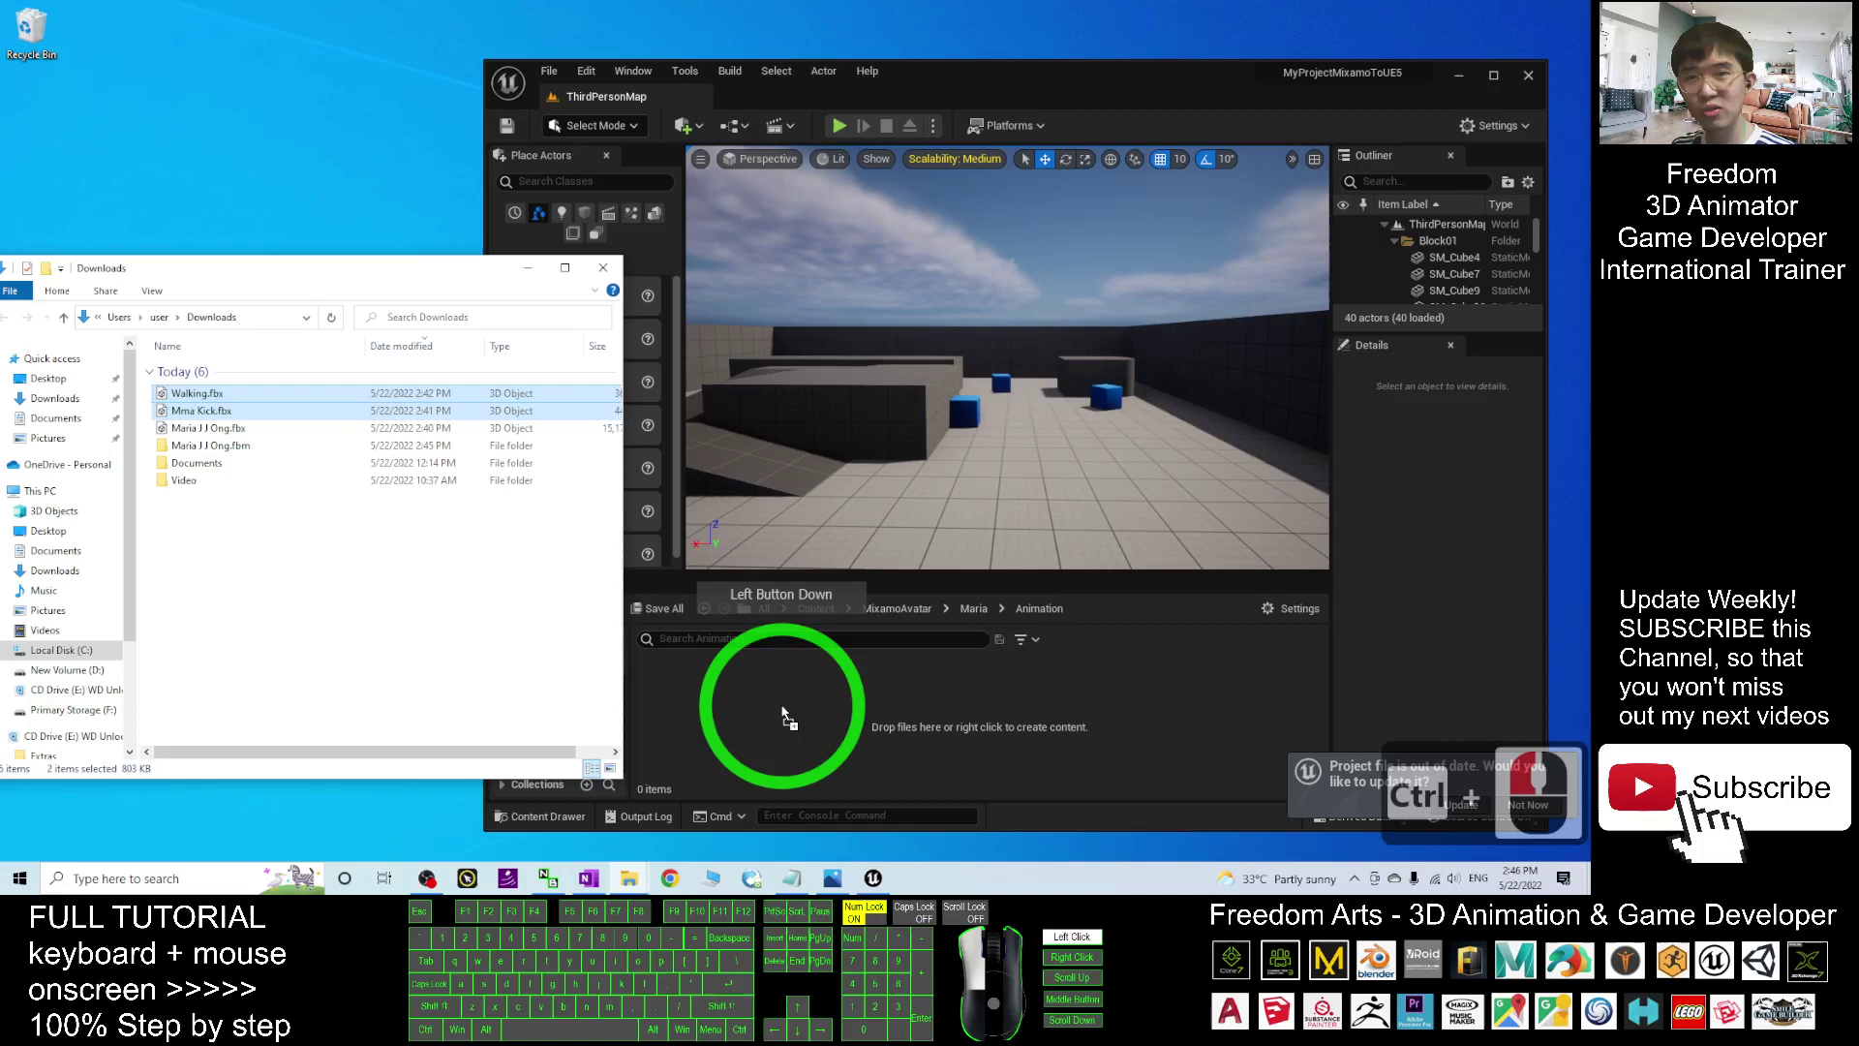
pyautogui.moveTo(783, 711); pyautogui.dragTo(783, 712)
pyautogui.click(719, 146)
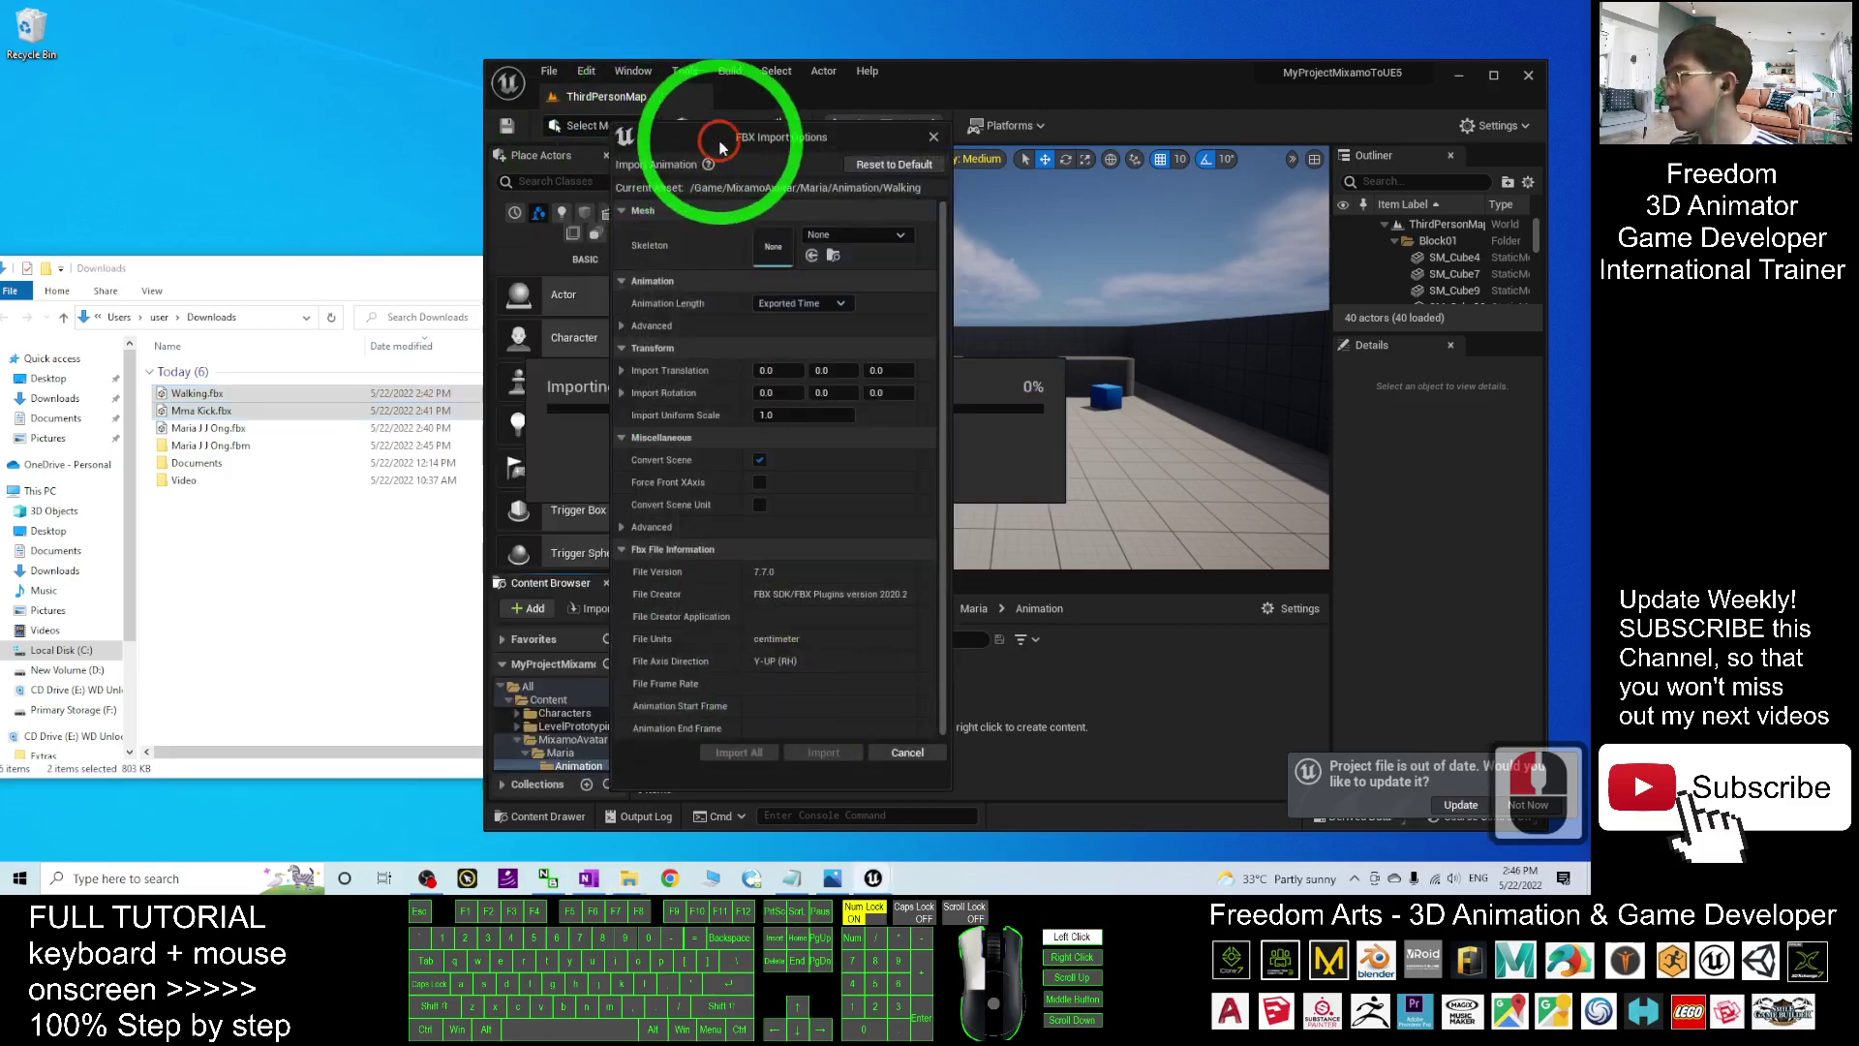
pyautogui.click(870, 238)
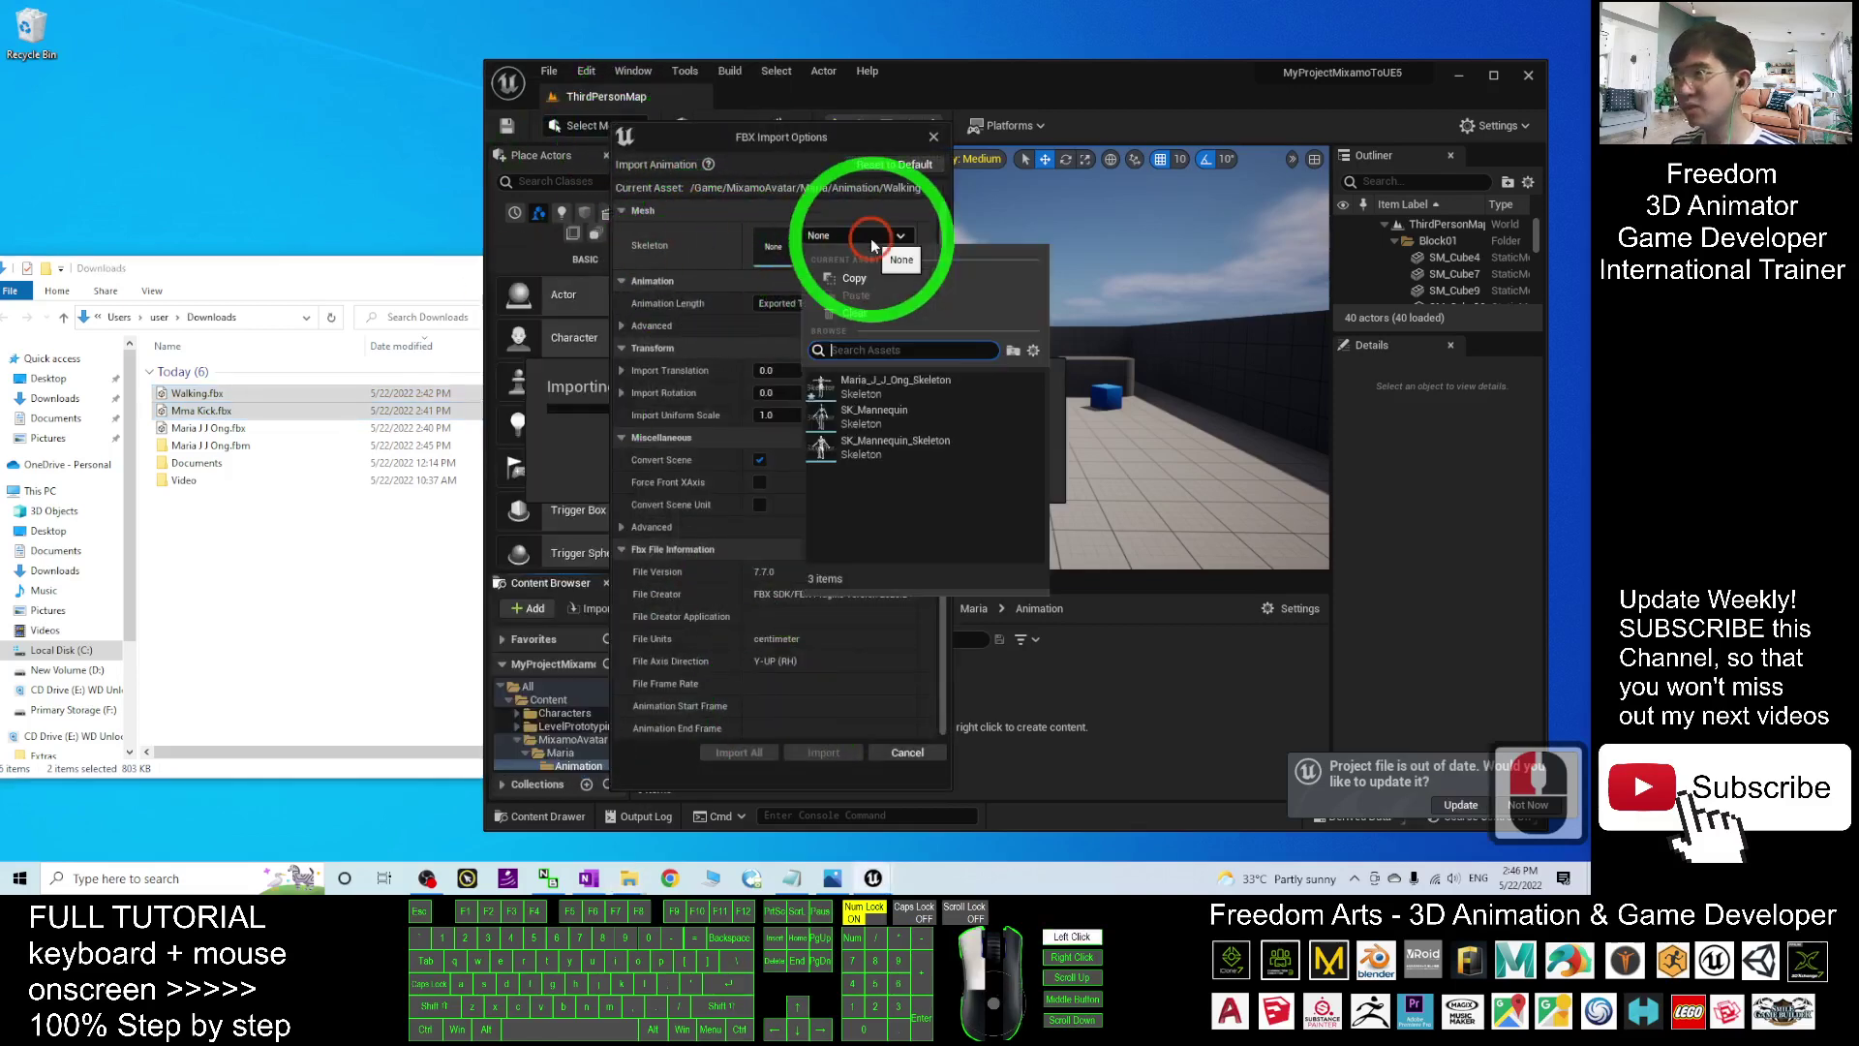
pyautogui.click(891, 383)
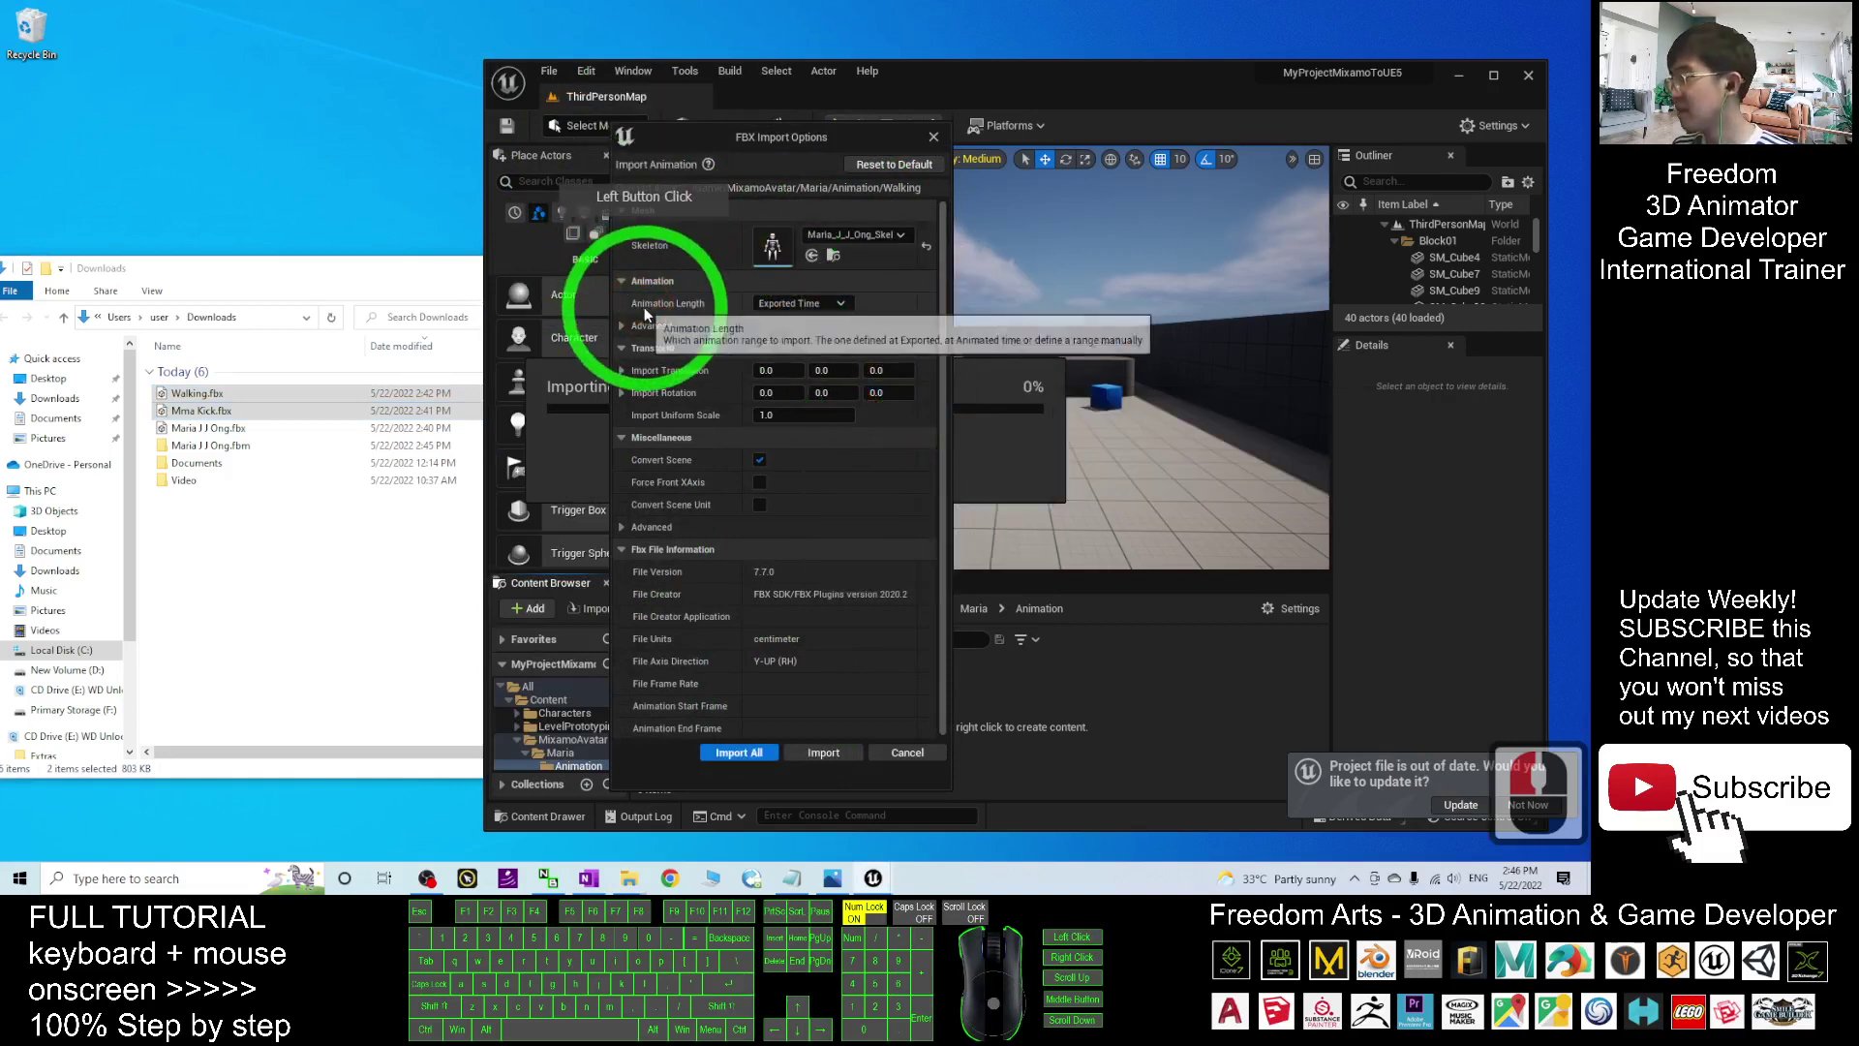
pyautogui.click(800, 303)
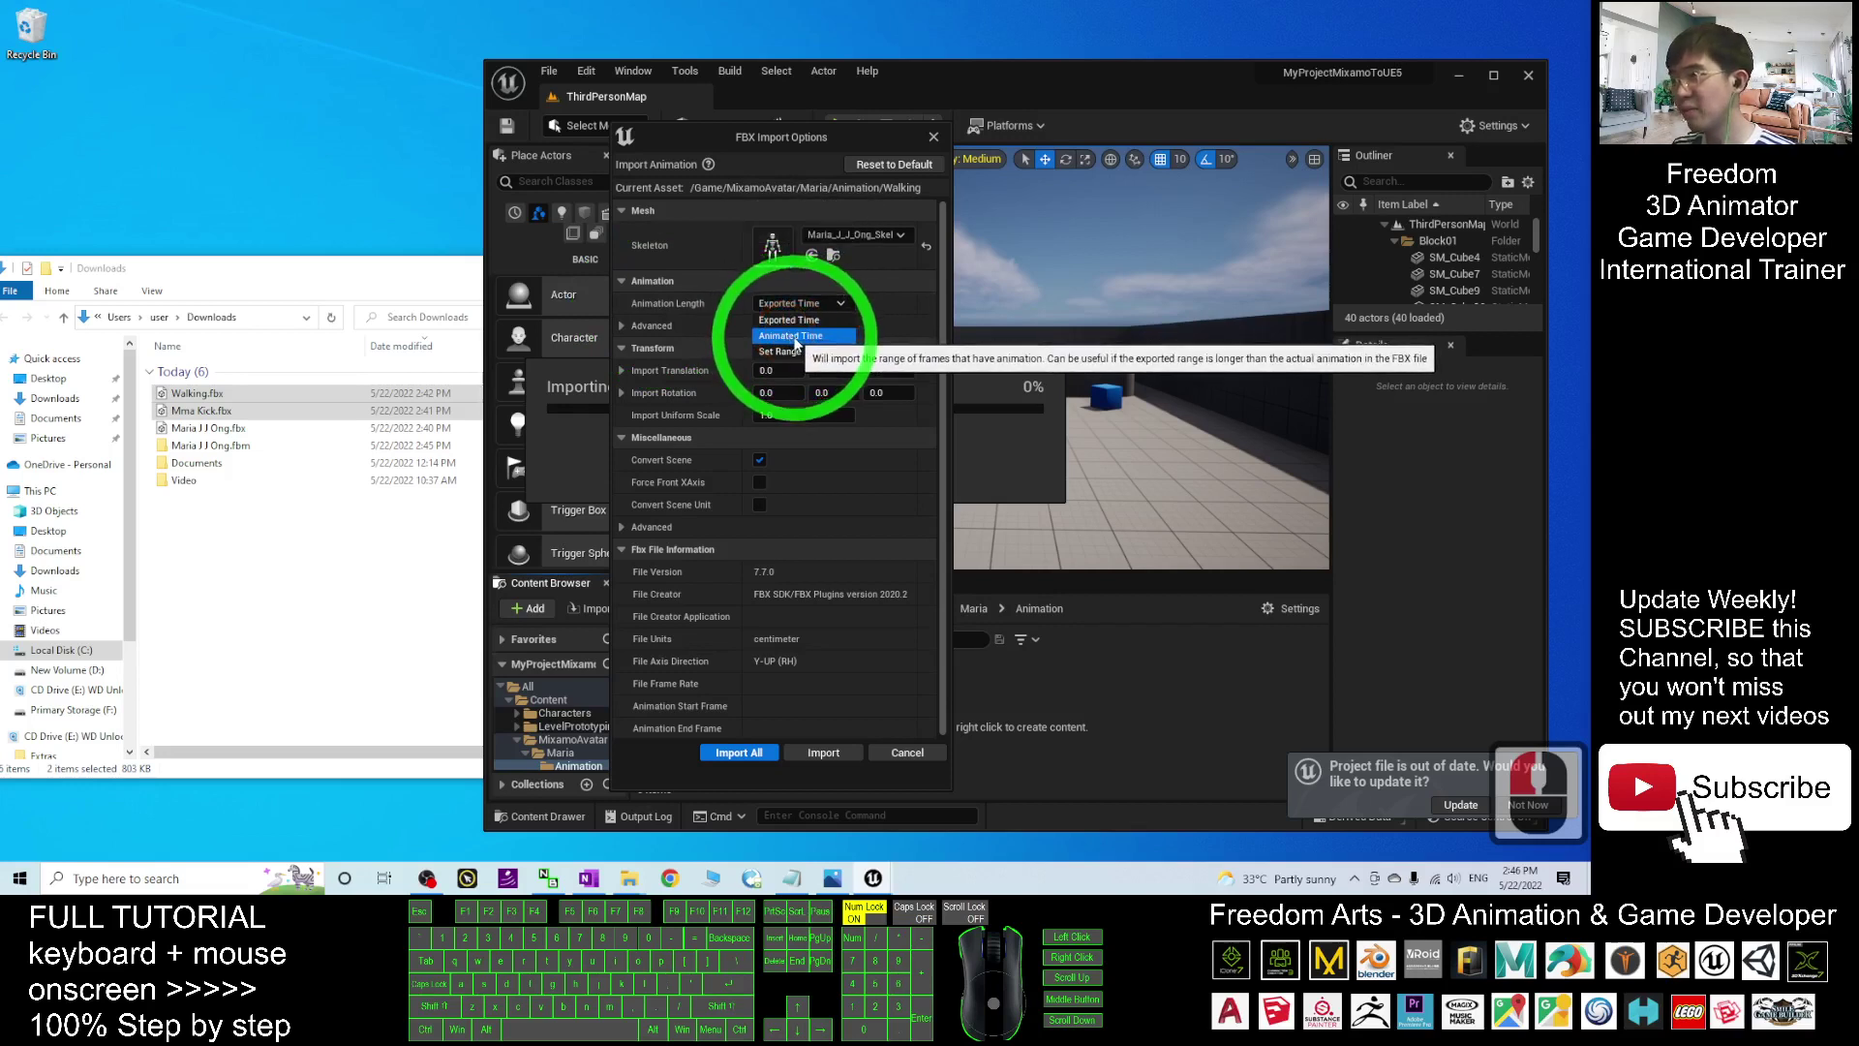
pyautogui.click(795, 336)
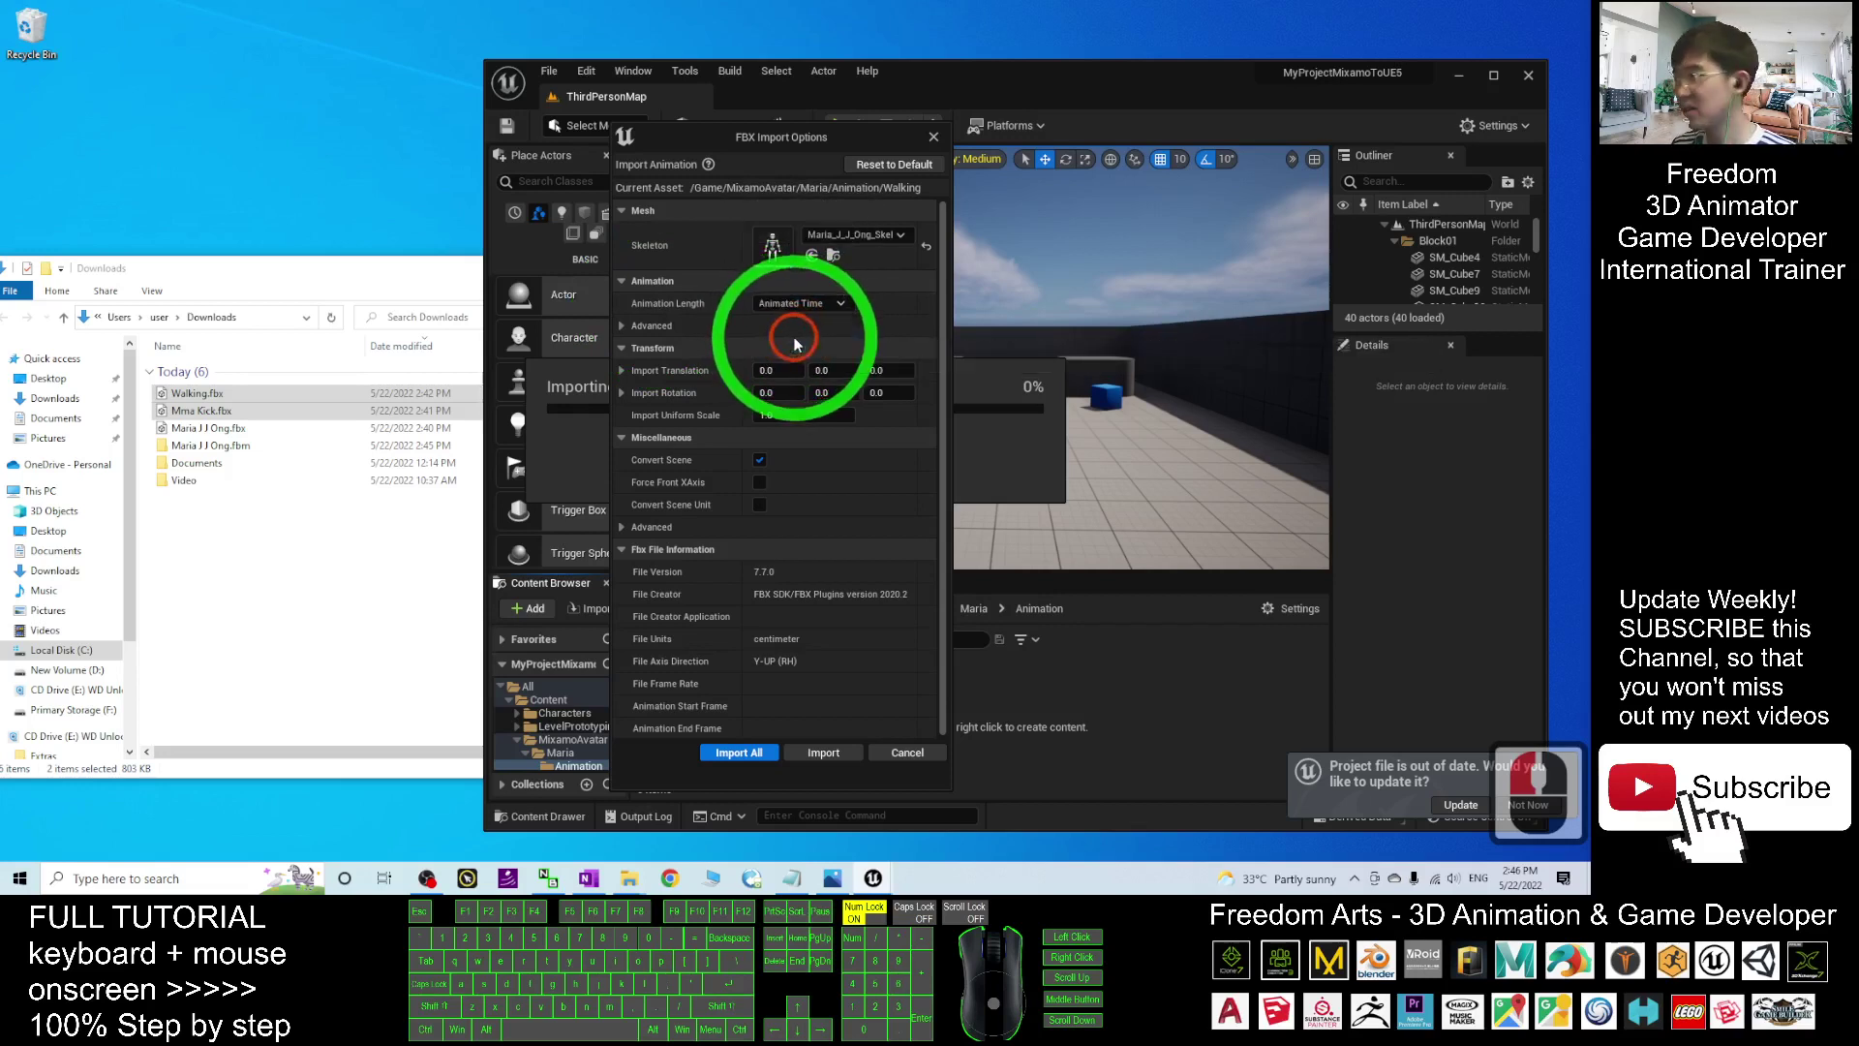
pyautogui.click(739, 754)
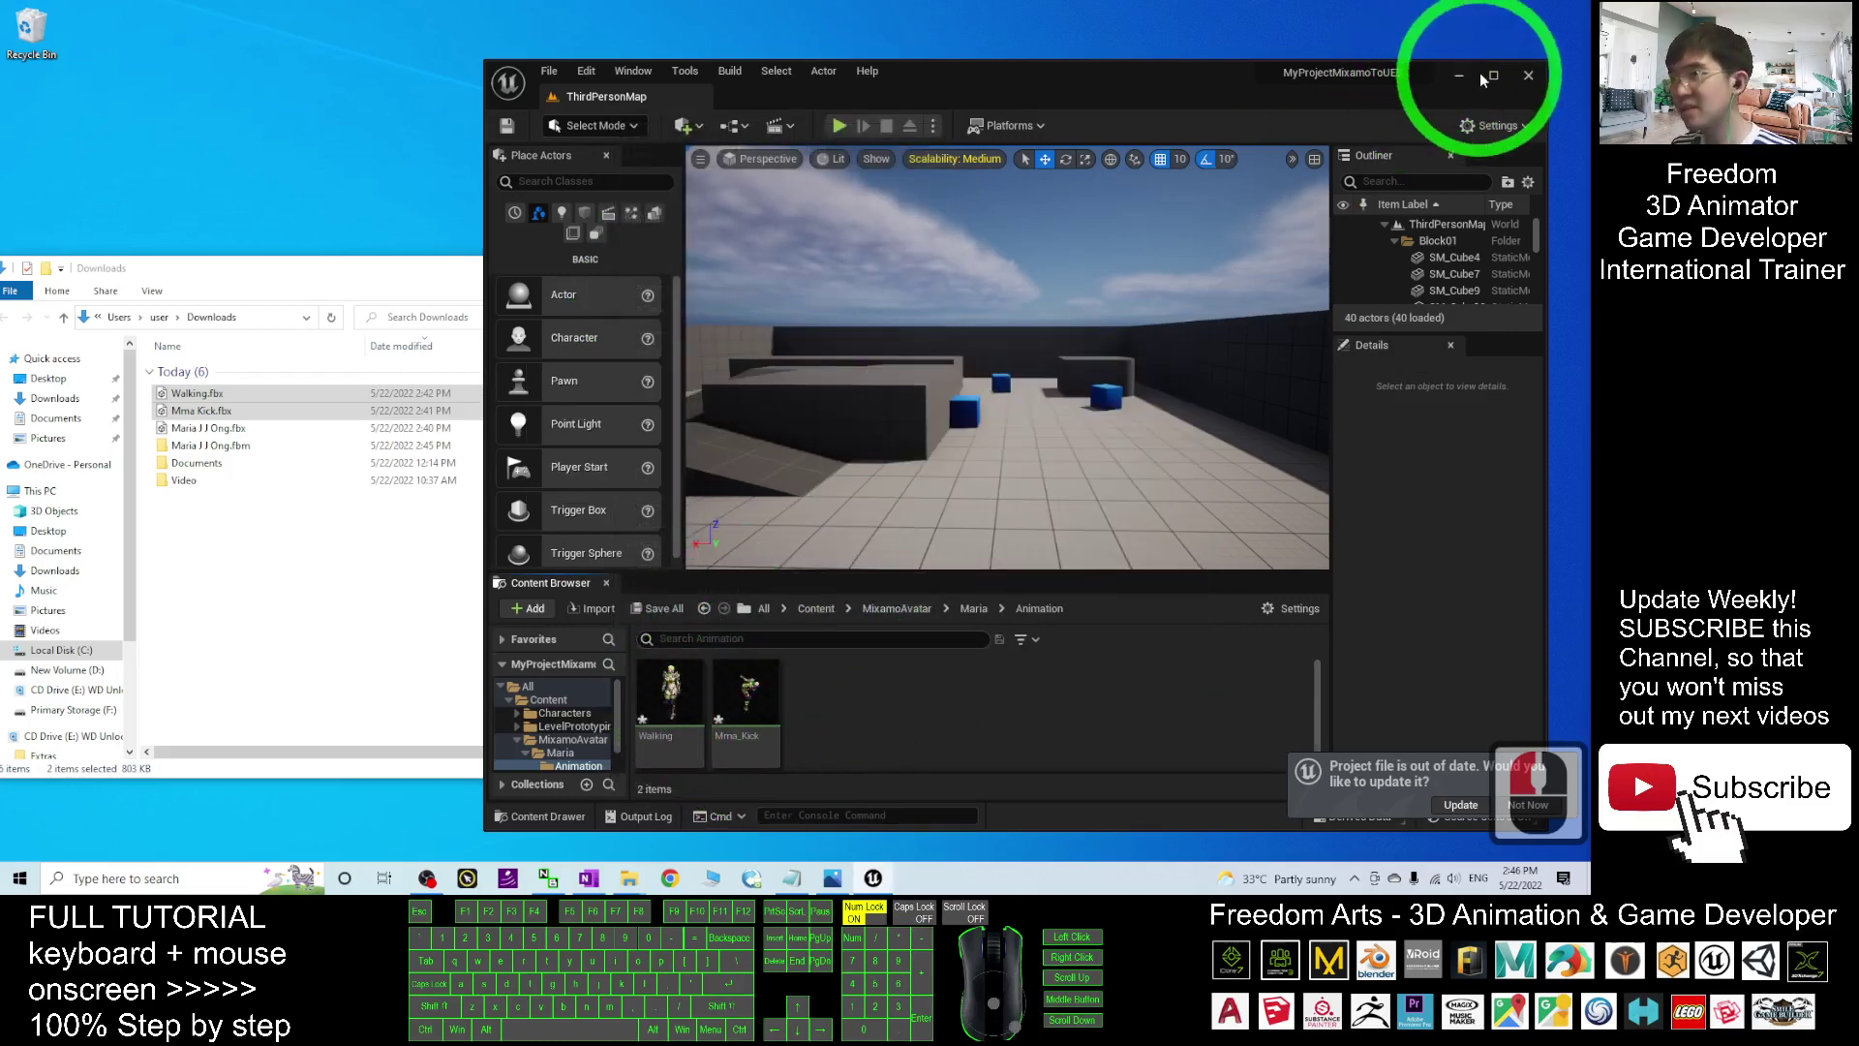
pyautogui.click(1487, 77)
pyautogui.click(489, 608)
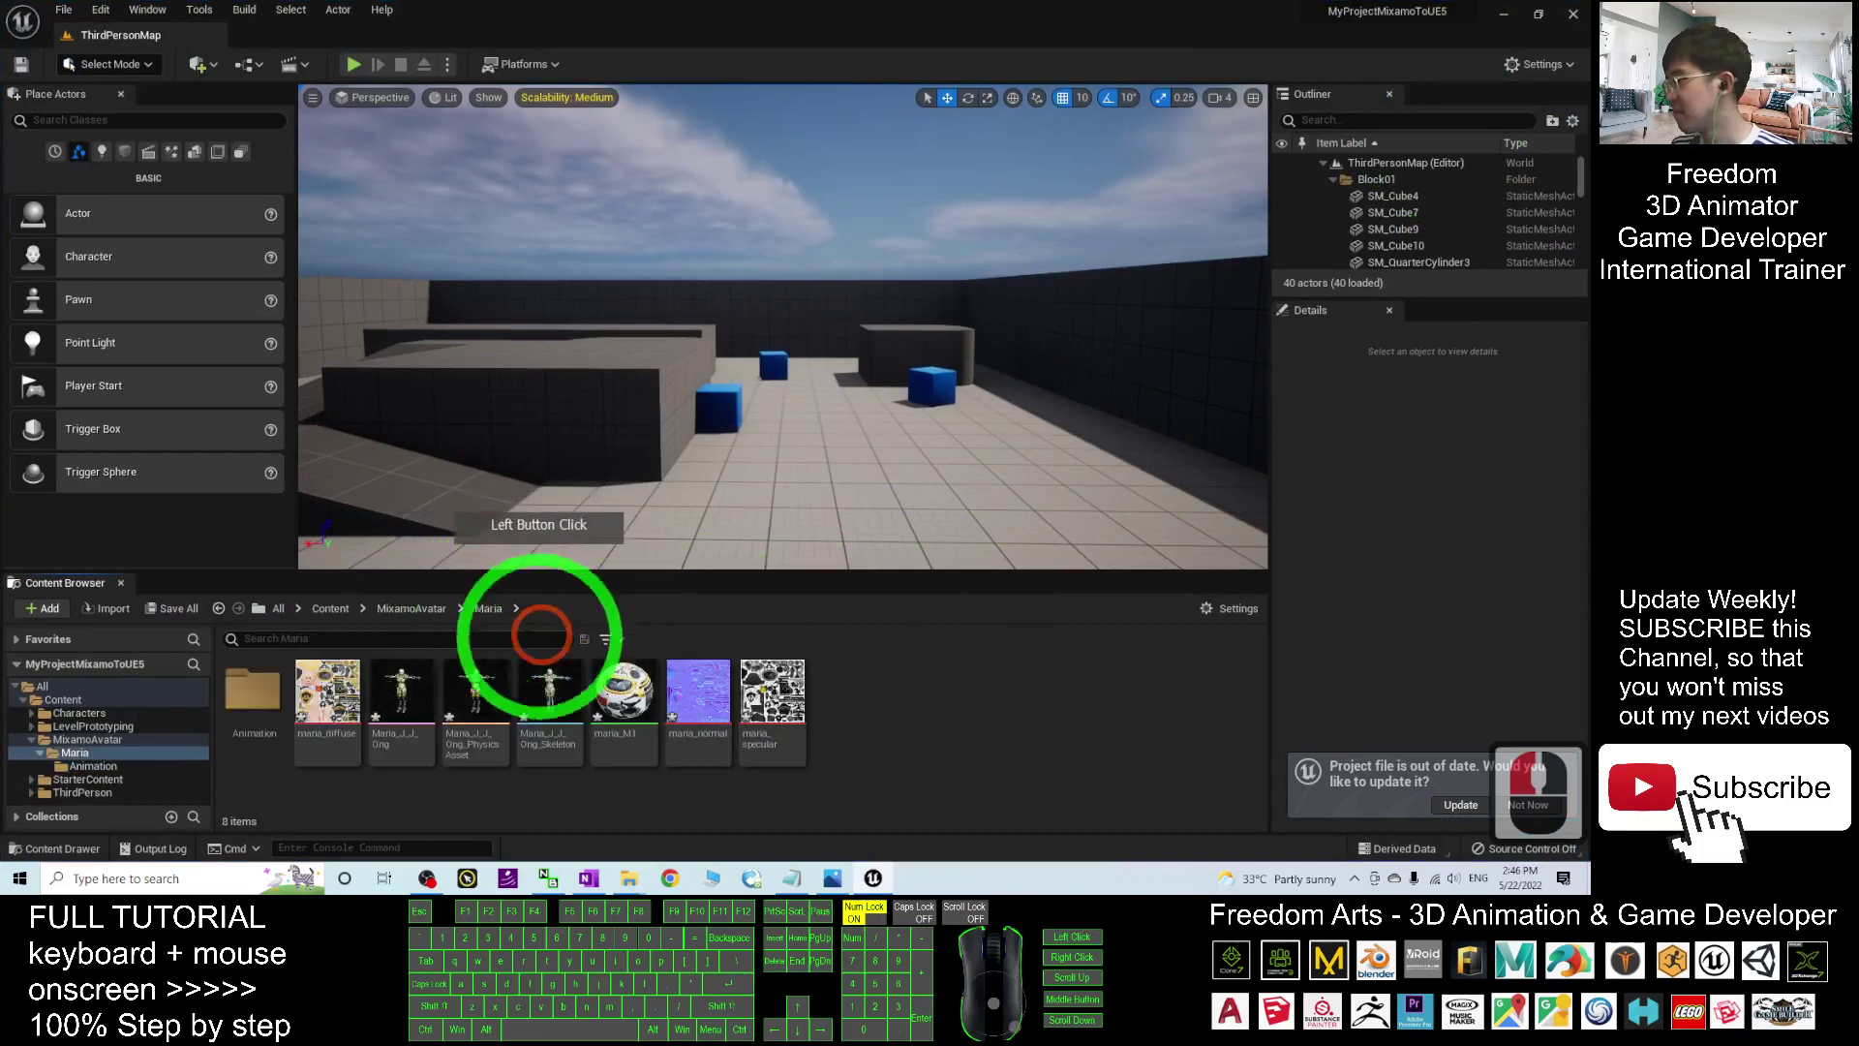
# Place the Maria mesh in the level and turn it 180 degrees
pyautogui.doubleClick(402, 710)
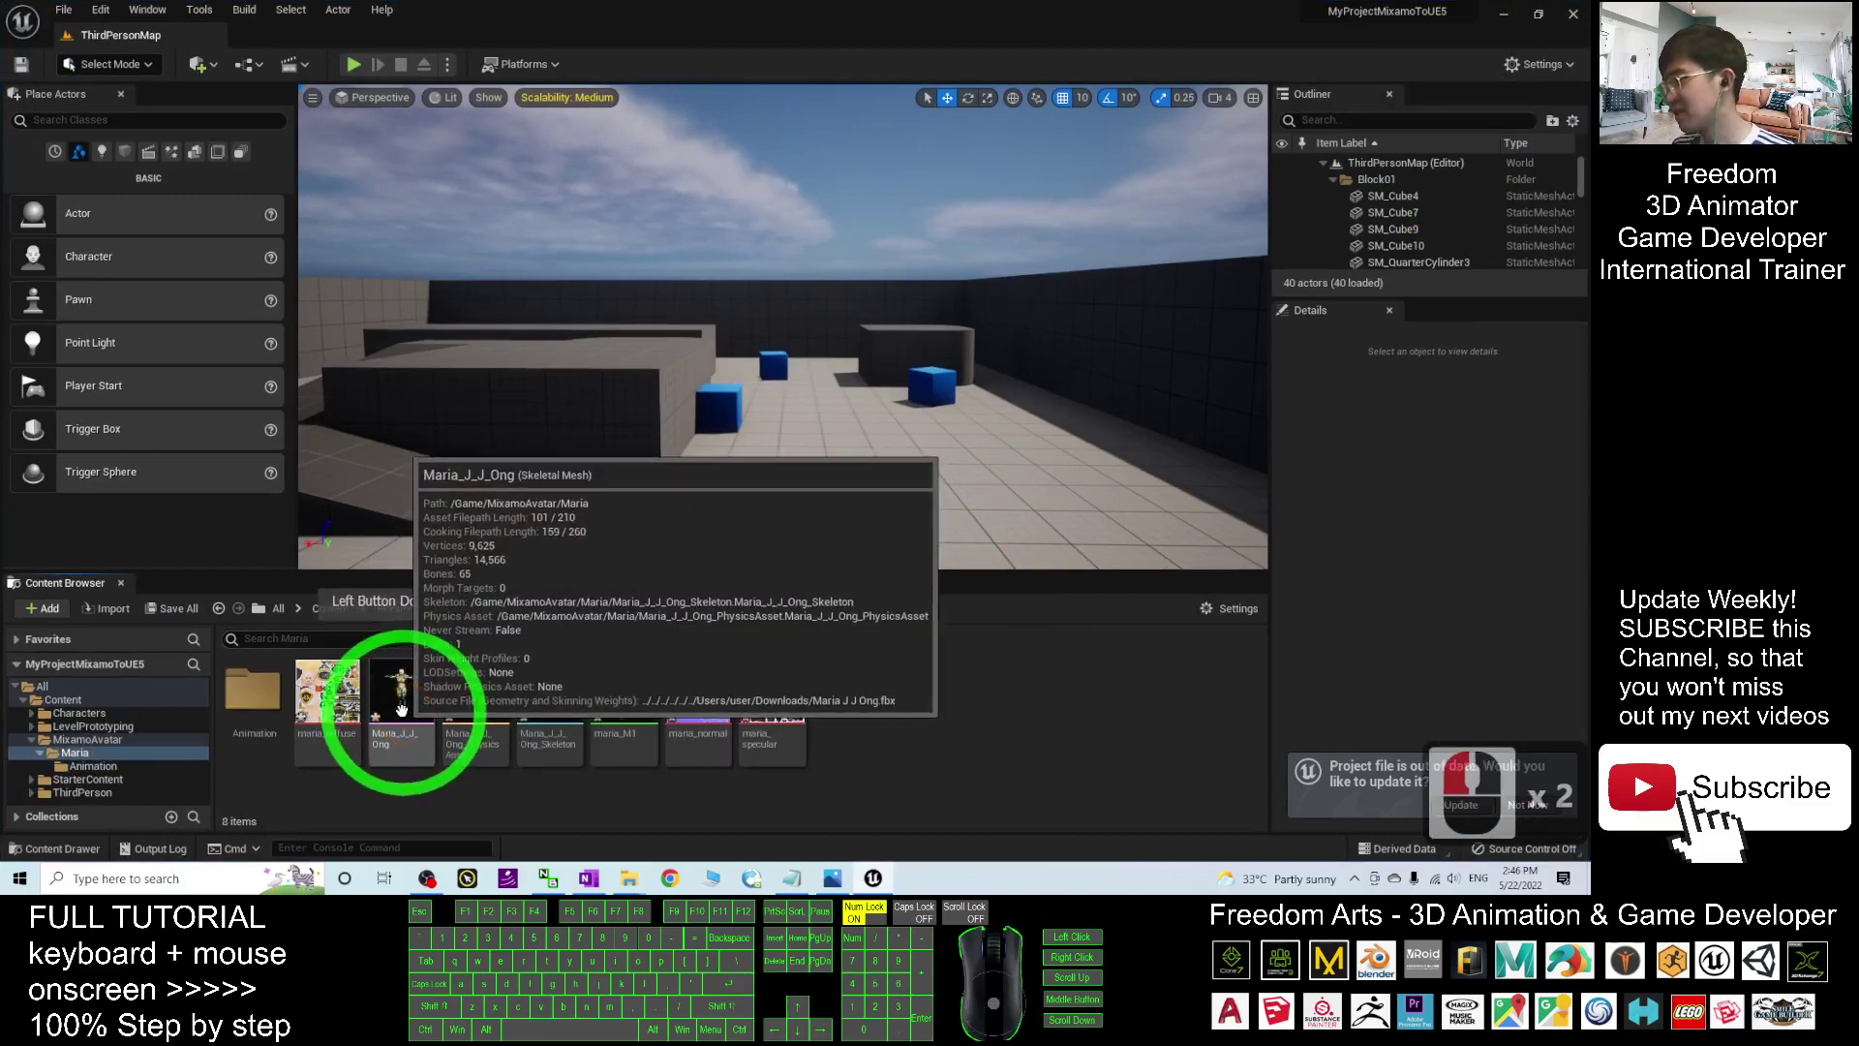
pyautogui.moveTo(402, 710); pyautogui.dragTo(940, 468)
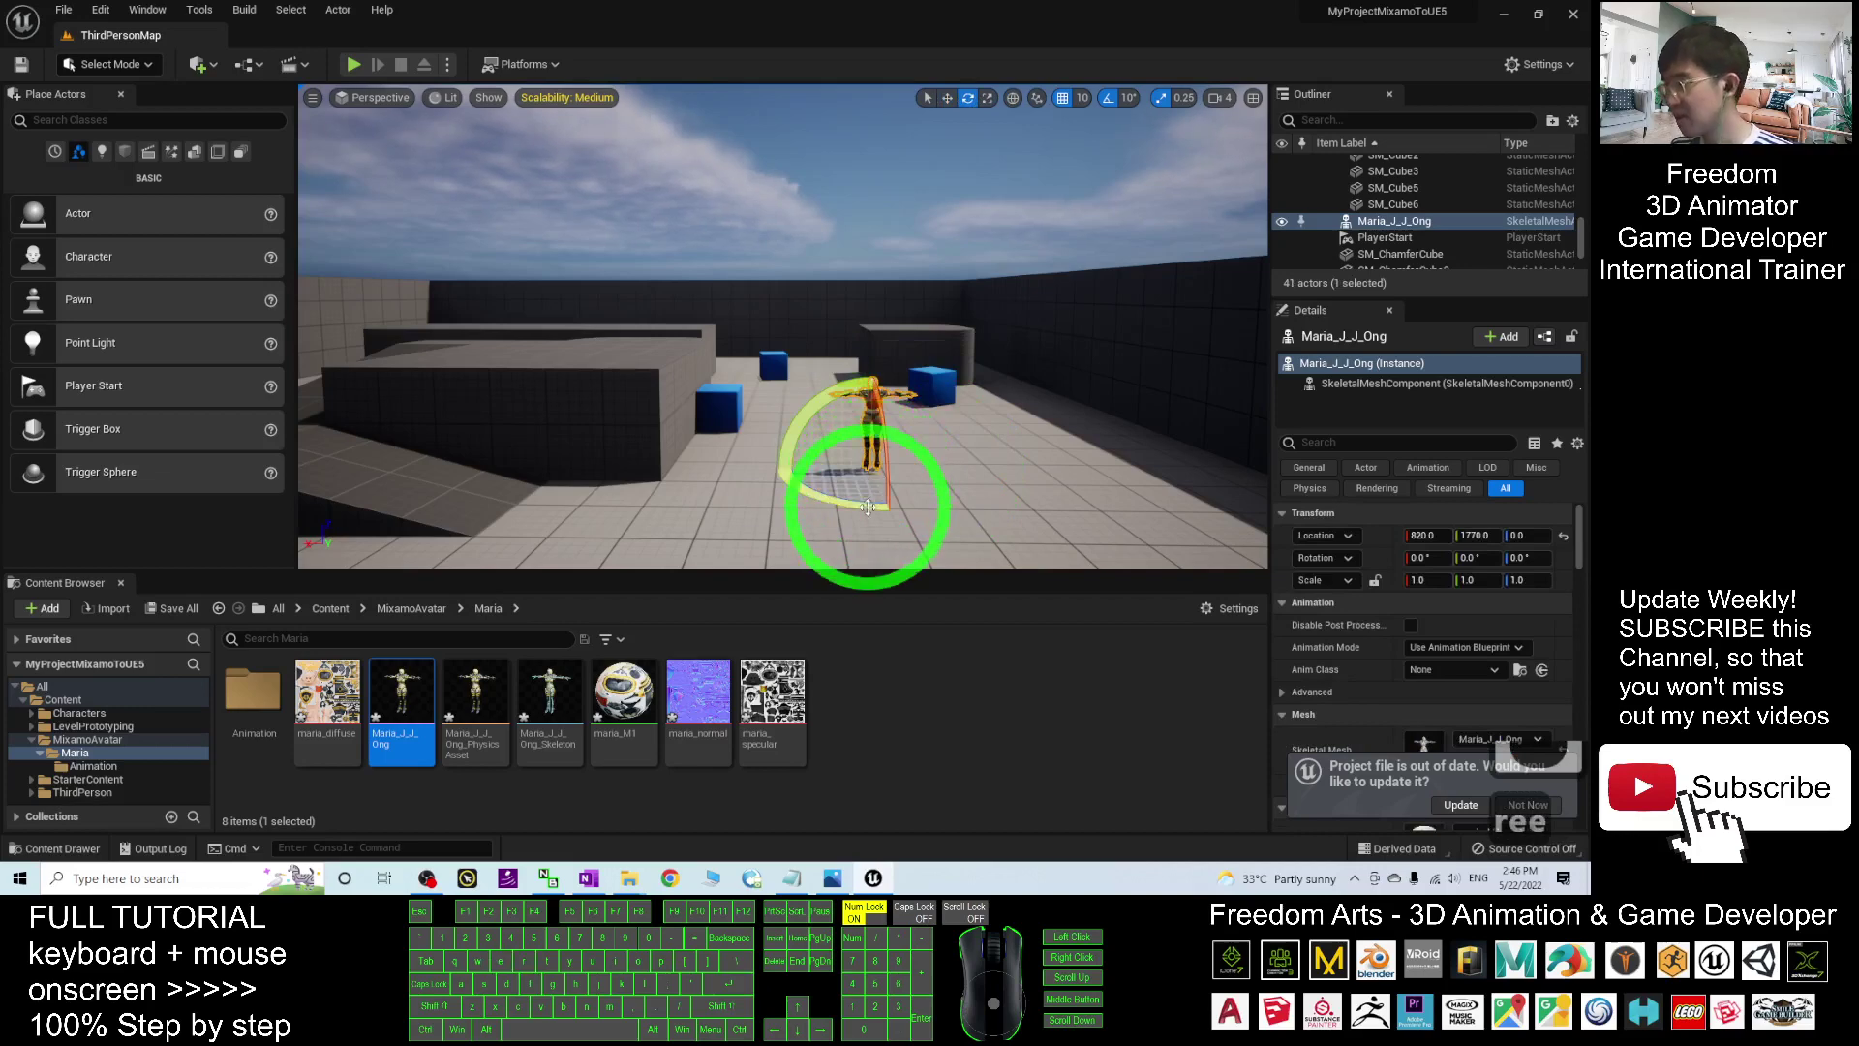
pyautogui.moveTo(869, 506); pyautogui.dragTo(684, 748)
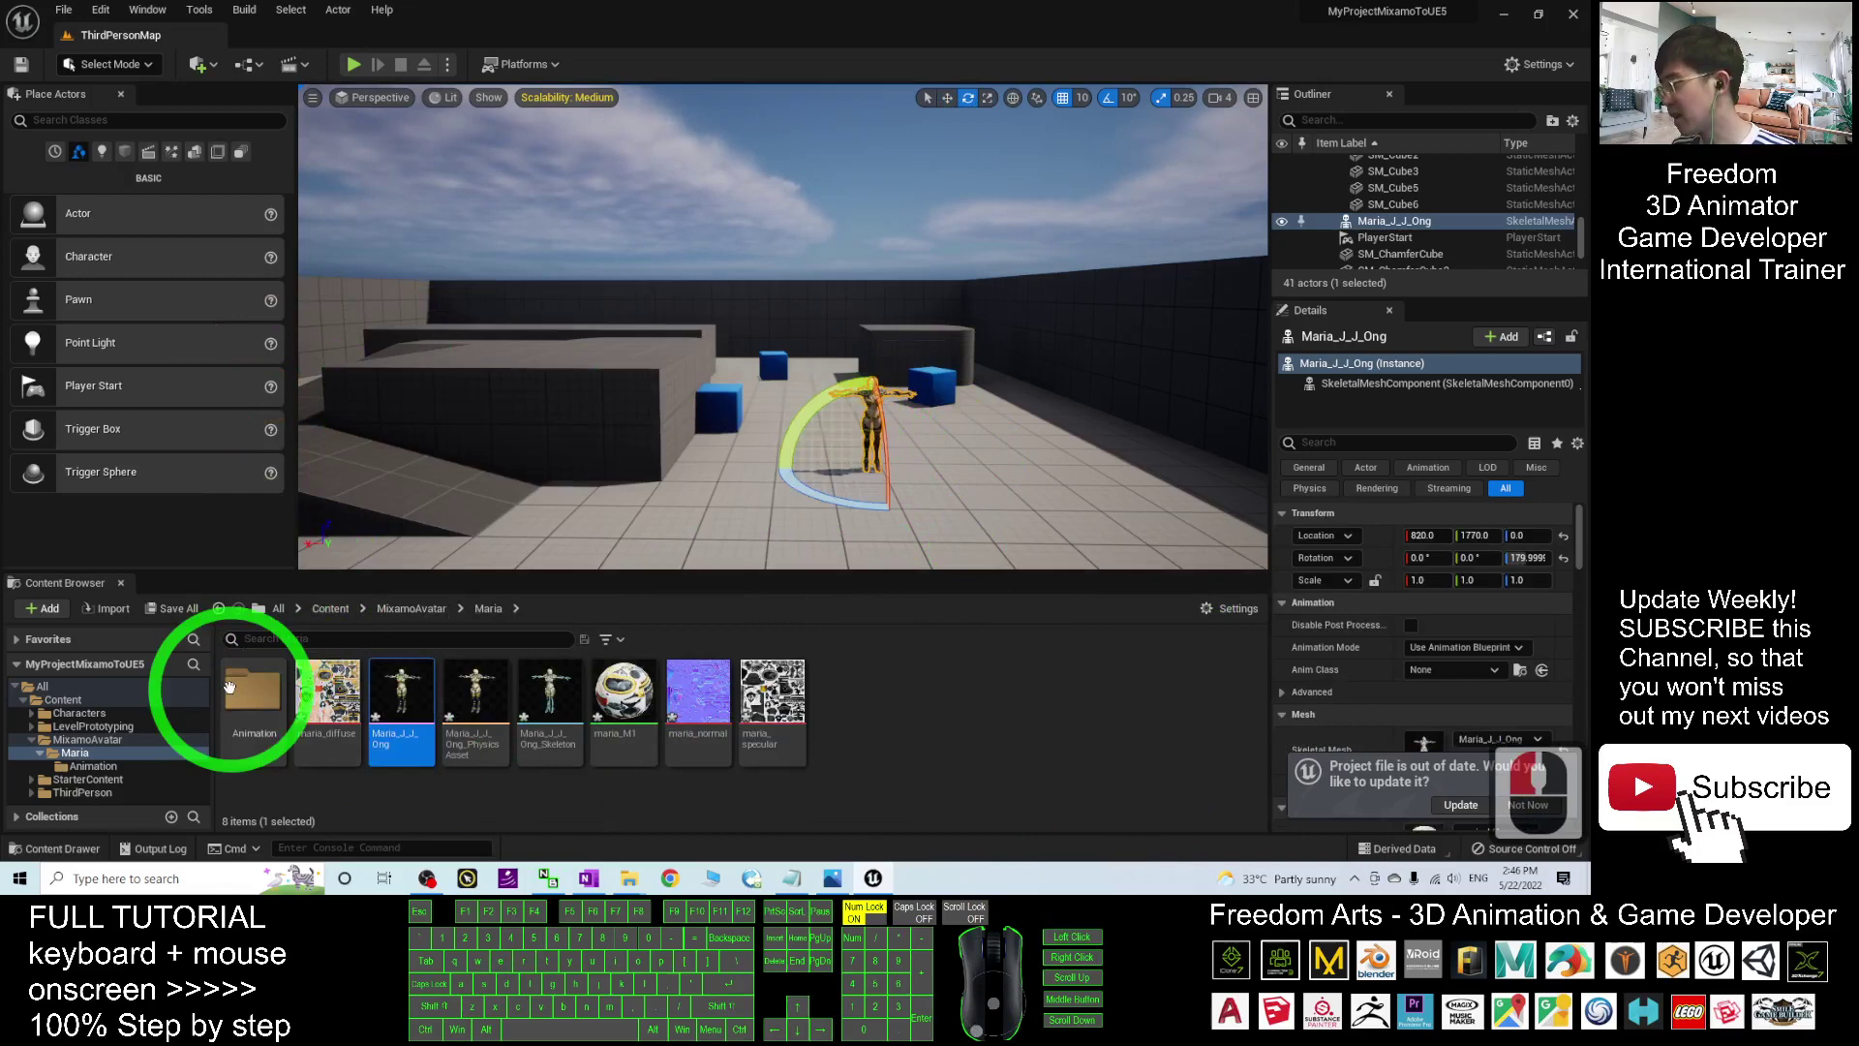
# Place an Mma_Kick character on the raised block and a Walking character near Maria
pyautogui.doubleClick(242, 689)
pyautogui.moveTo(253, 690); pyautogui.dragTo(416, 358)
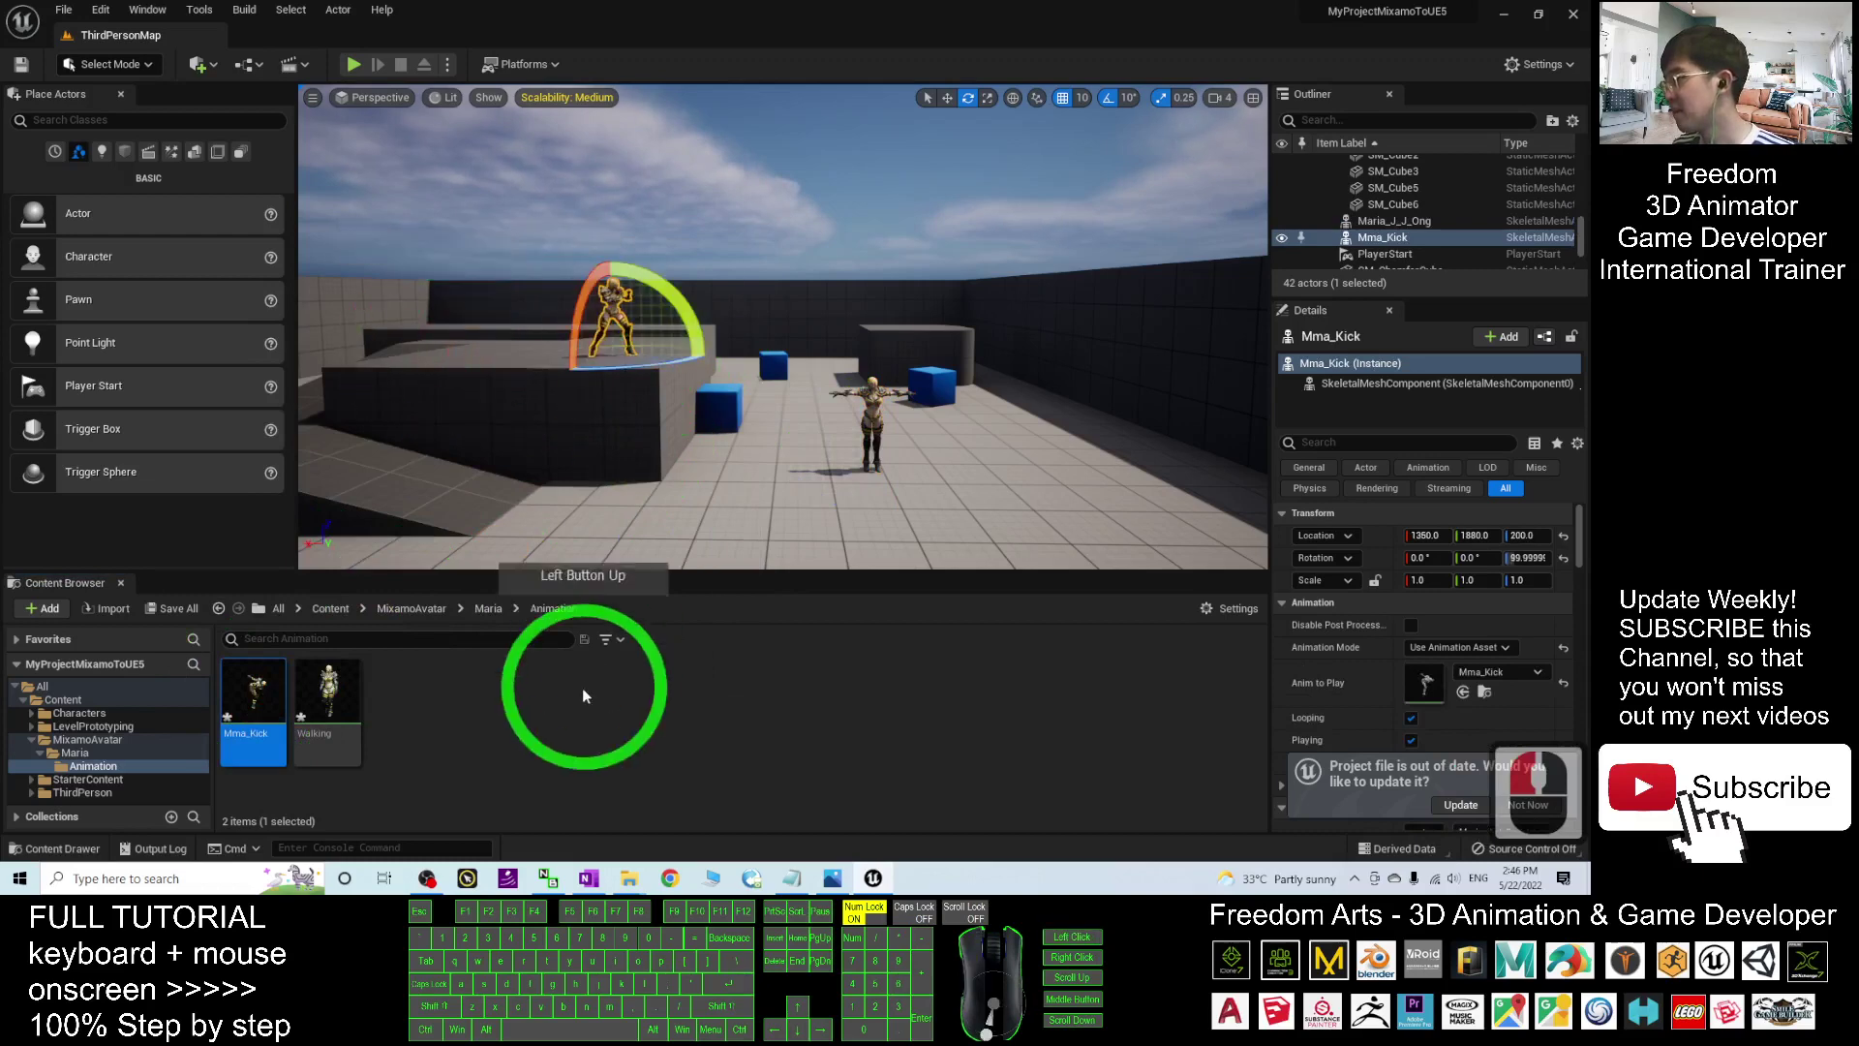
pyautogui.moveTo(329, 692); pyautogui.dragTo(872, 382)
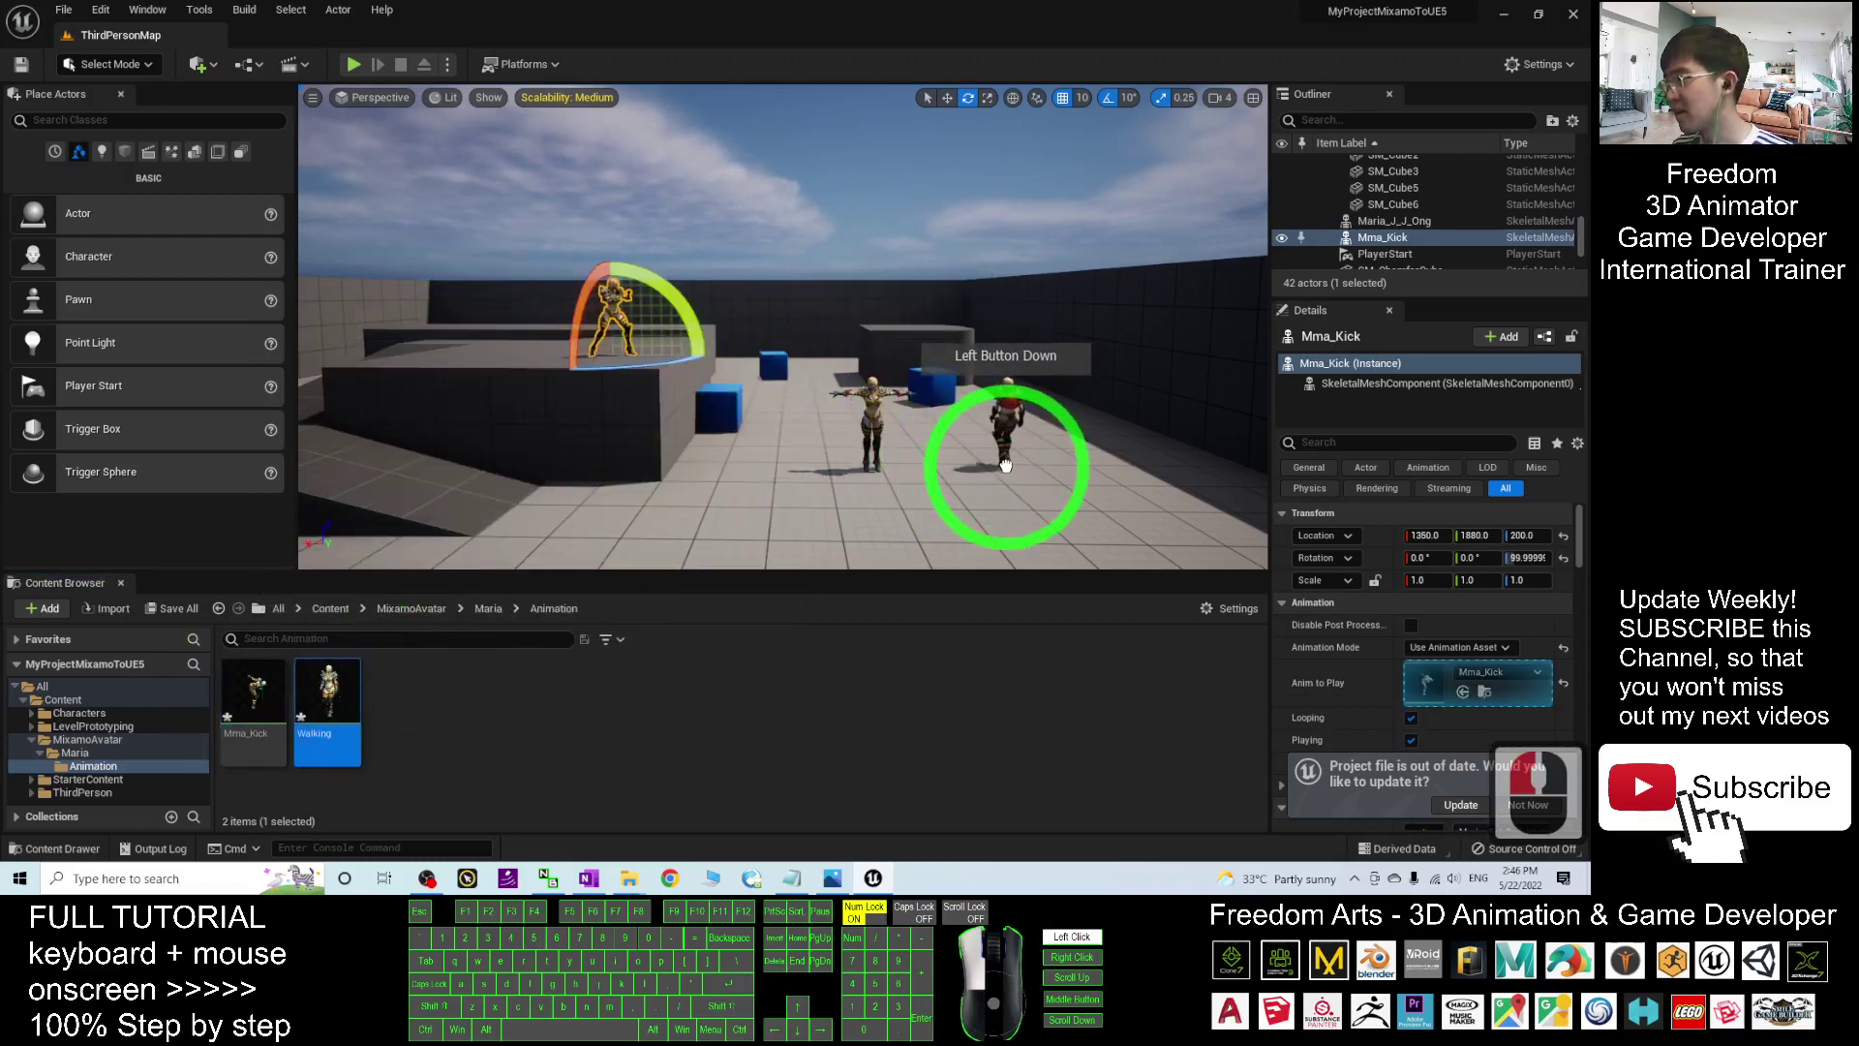
pyautogui.moveTo(1005, 464); pyautogui.dragTo(1058, 496)
pyautogui.scroll(2, 1075, 418)
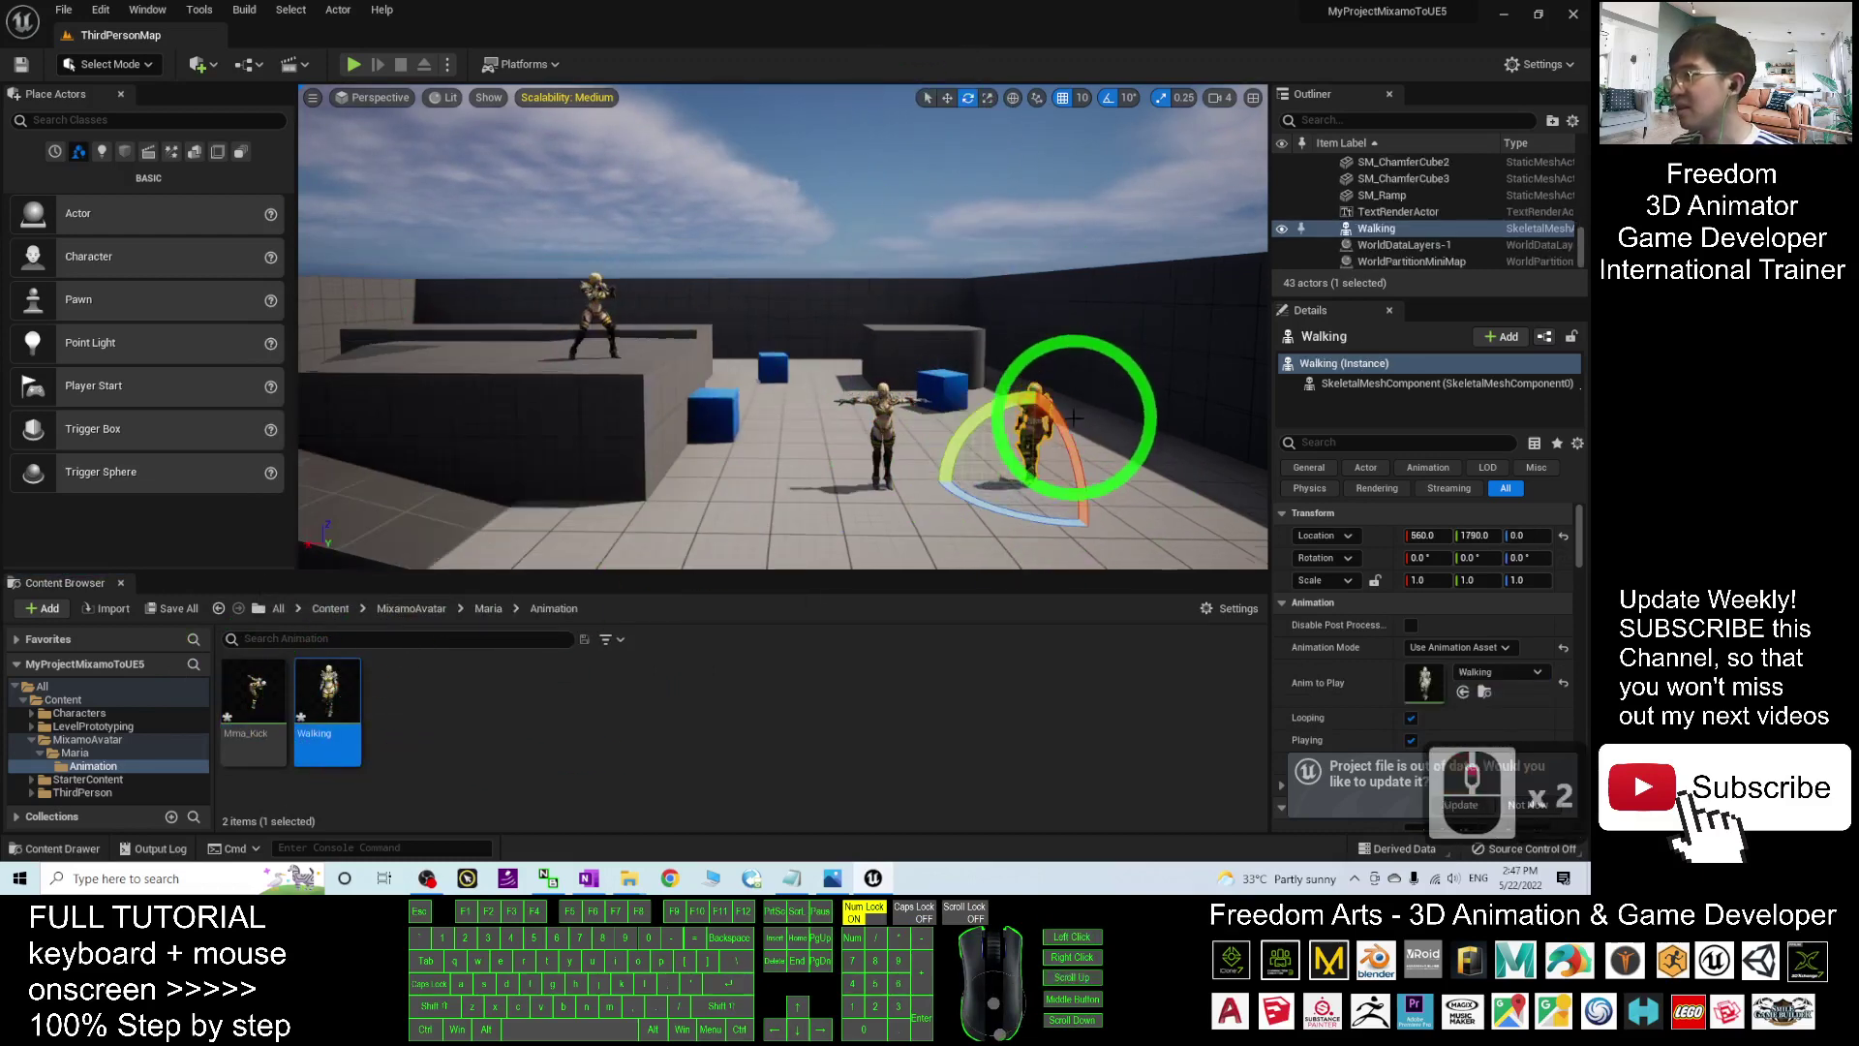
pyautogui.moveTo(1094, 418); pyautogui.dragTo(583, 450, button='right')
pyautogui.press('w')
pyautogui.press('d')
pyautogui.press('d')
pyautogui.press('s')
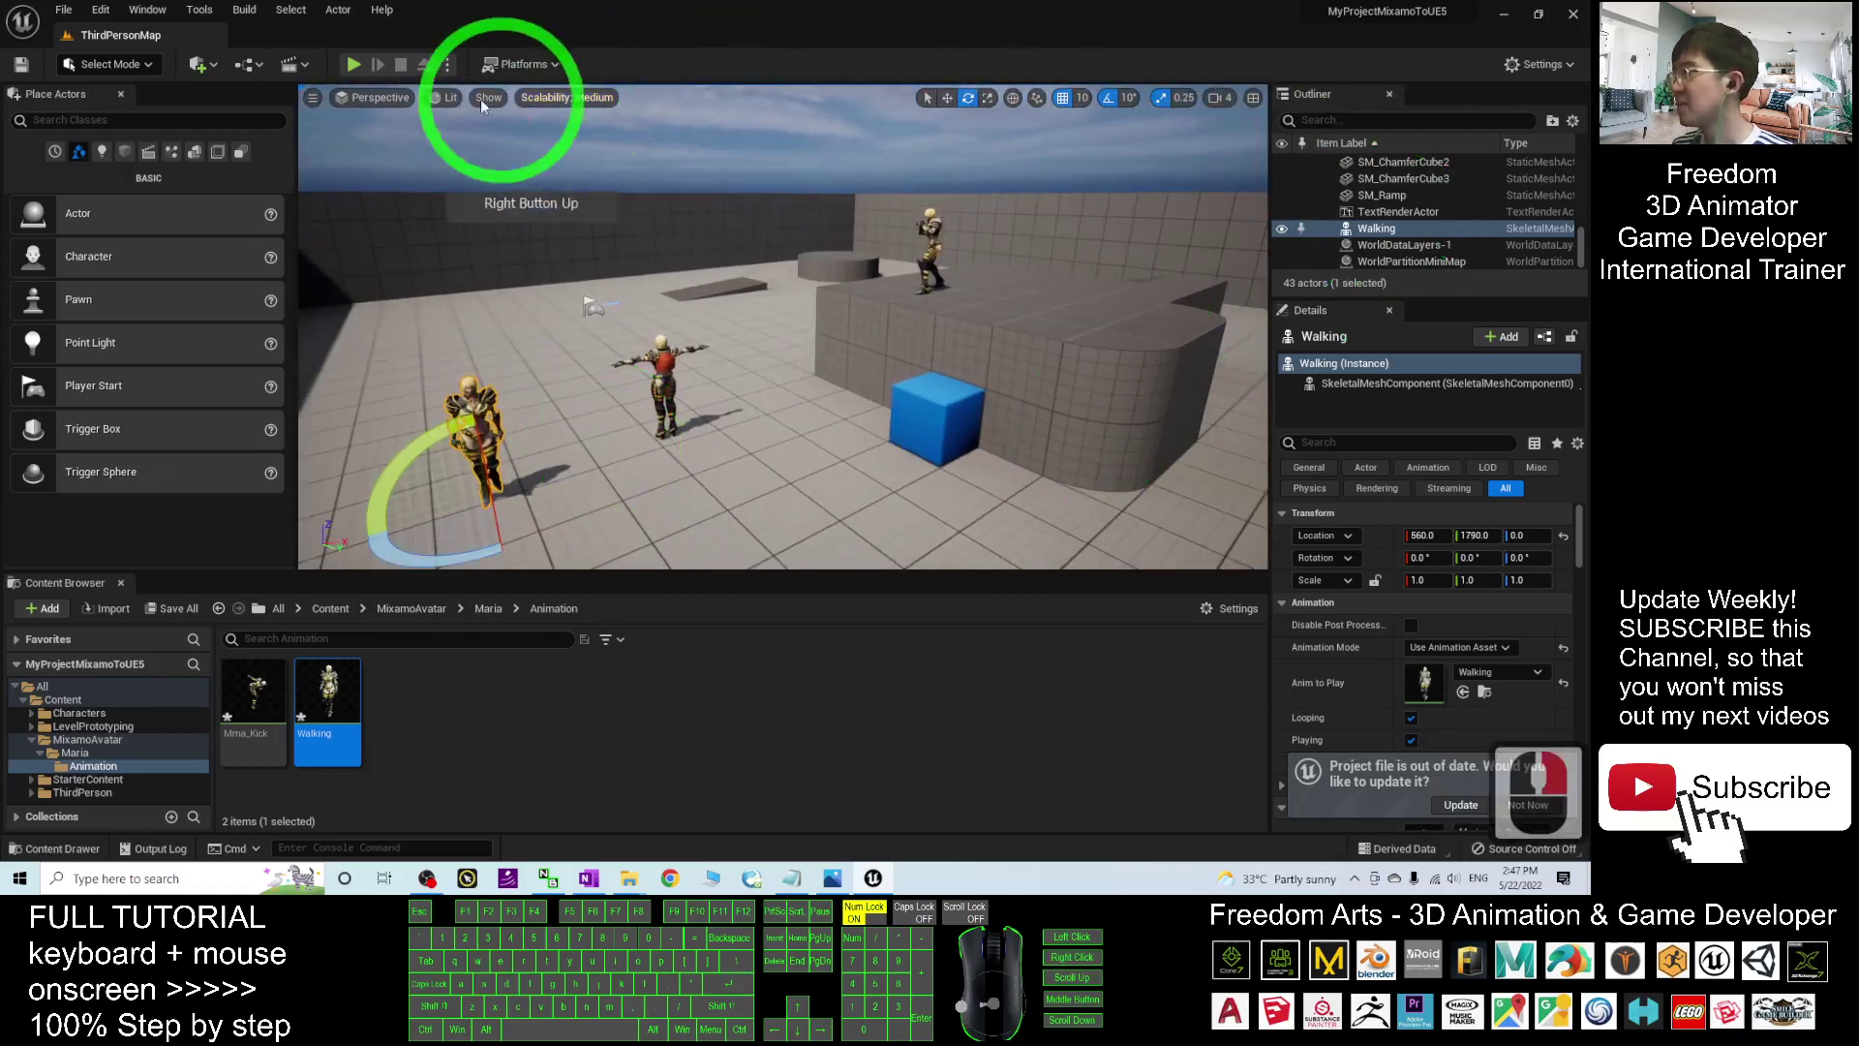
pyautogui.click(354, 64)
pyautogui.press('w')
pyautogui.press('w')
pyautogui.press('w')
pyautogui.press('w')
pyautogui.press('w')
pyautogui.press('w')
pyautogui.press('d')
pyautogui.moveTo(967, 332); pyautogui.dragTo(1153, 468)
pyautogui.press('d')
pyautogui.press('d')
pyautogui.press('d')
pyautogui.press('a')
pyautogui.press('d')
pyautogui.press('w')
pyautogui.press('w')
pyautogui.press('w')
pyautogui.press('w')
pyautogui.press('w')
pyautogui.press('w')
pyautogui.press('w')
pyautogui.press('w')
pyautogui.press('a')
pyautogui.press('a')
pyautogui.press('w')
pyautogui.press('w')
pyautogui.press('a')
pyautogui.press('a')
pyautogui.press('d')
pyautogui.press('a')
pyautogui.press('w')
pyautogui.press('w')
pyautogui.press('a')
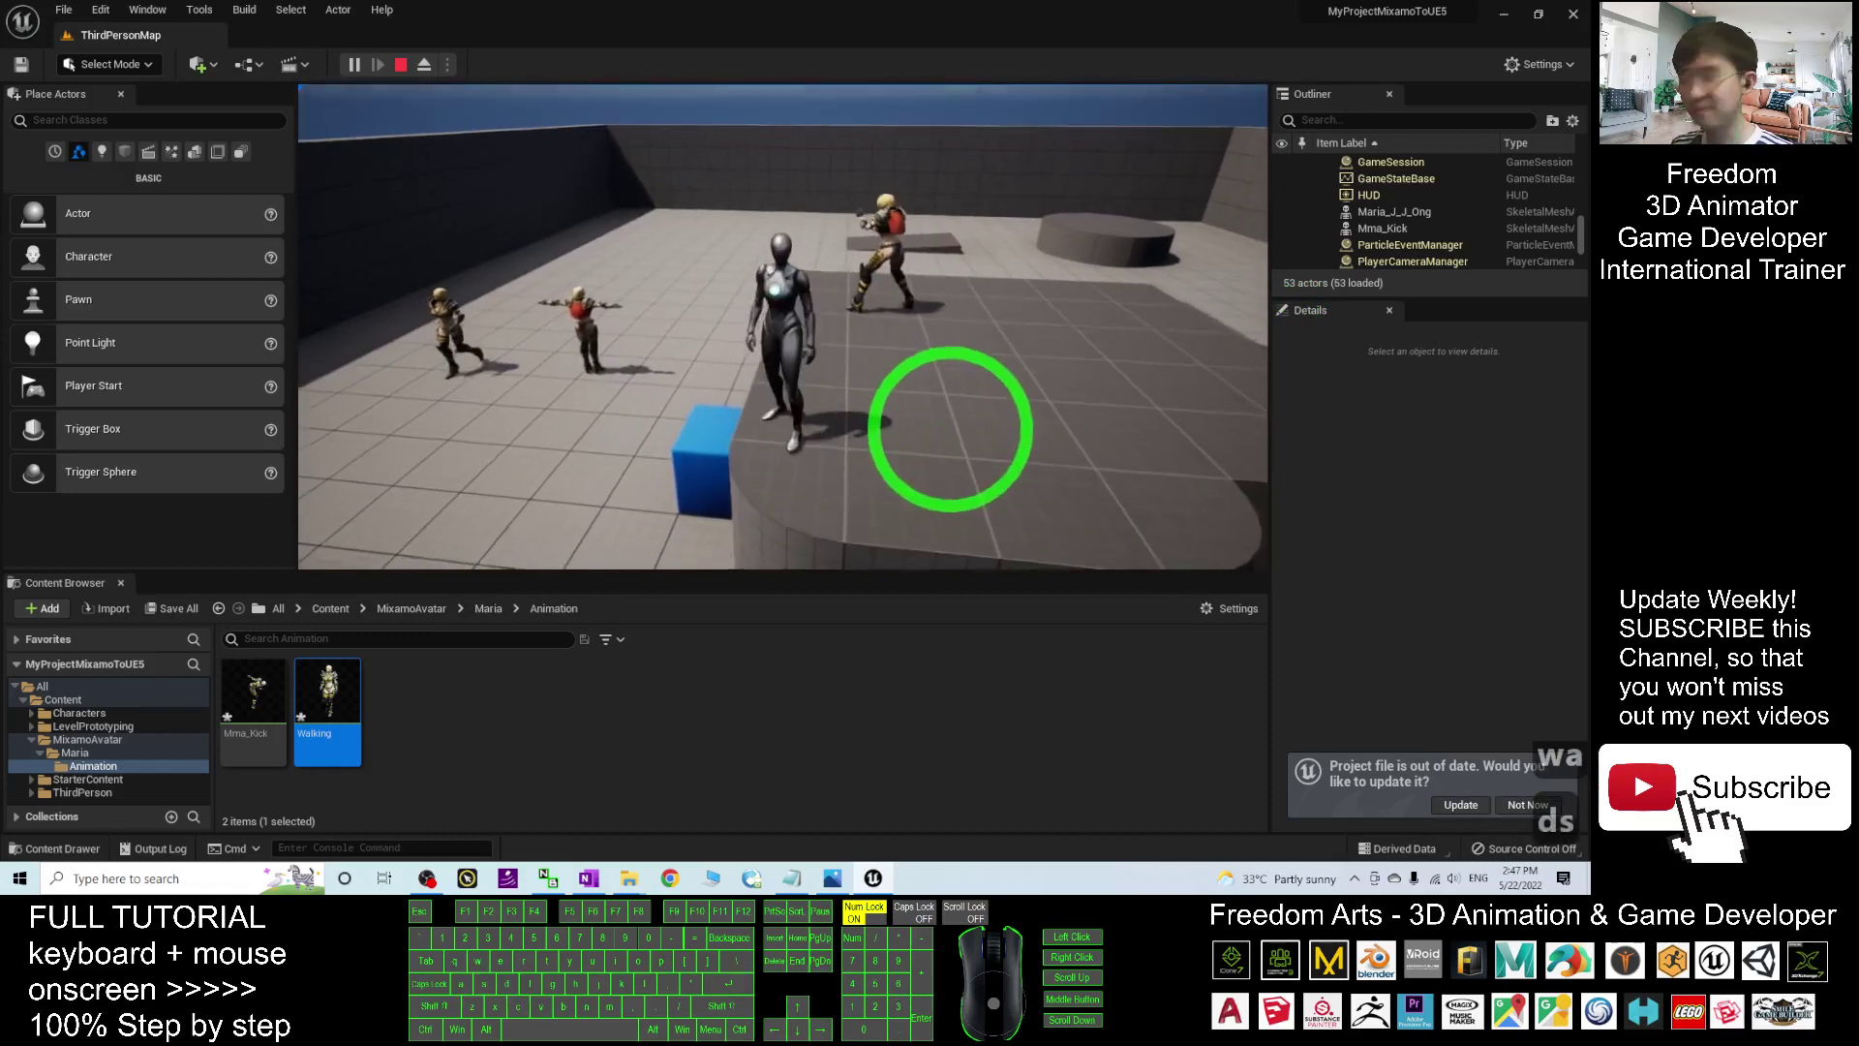
pyautogui.press('Escape')
pyautogui.click(835, 877)
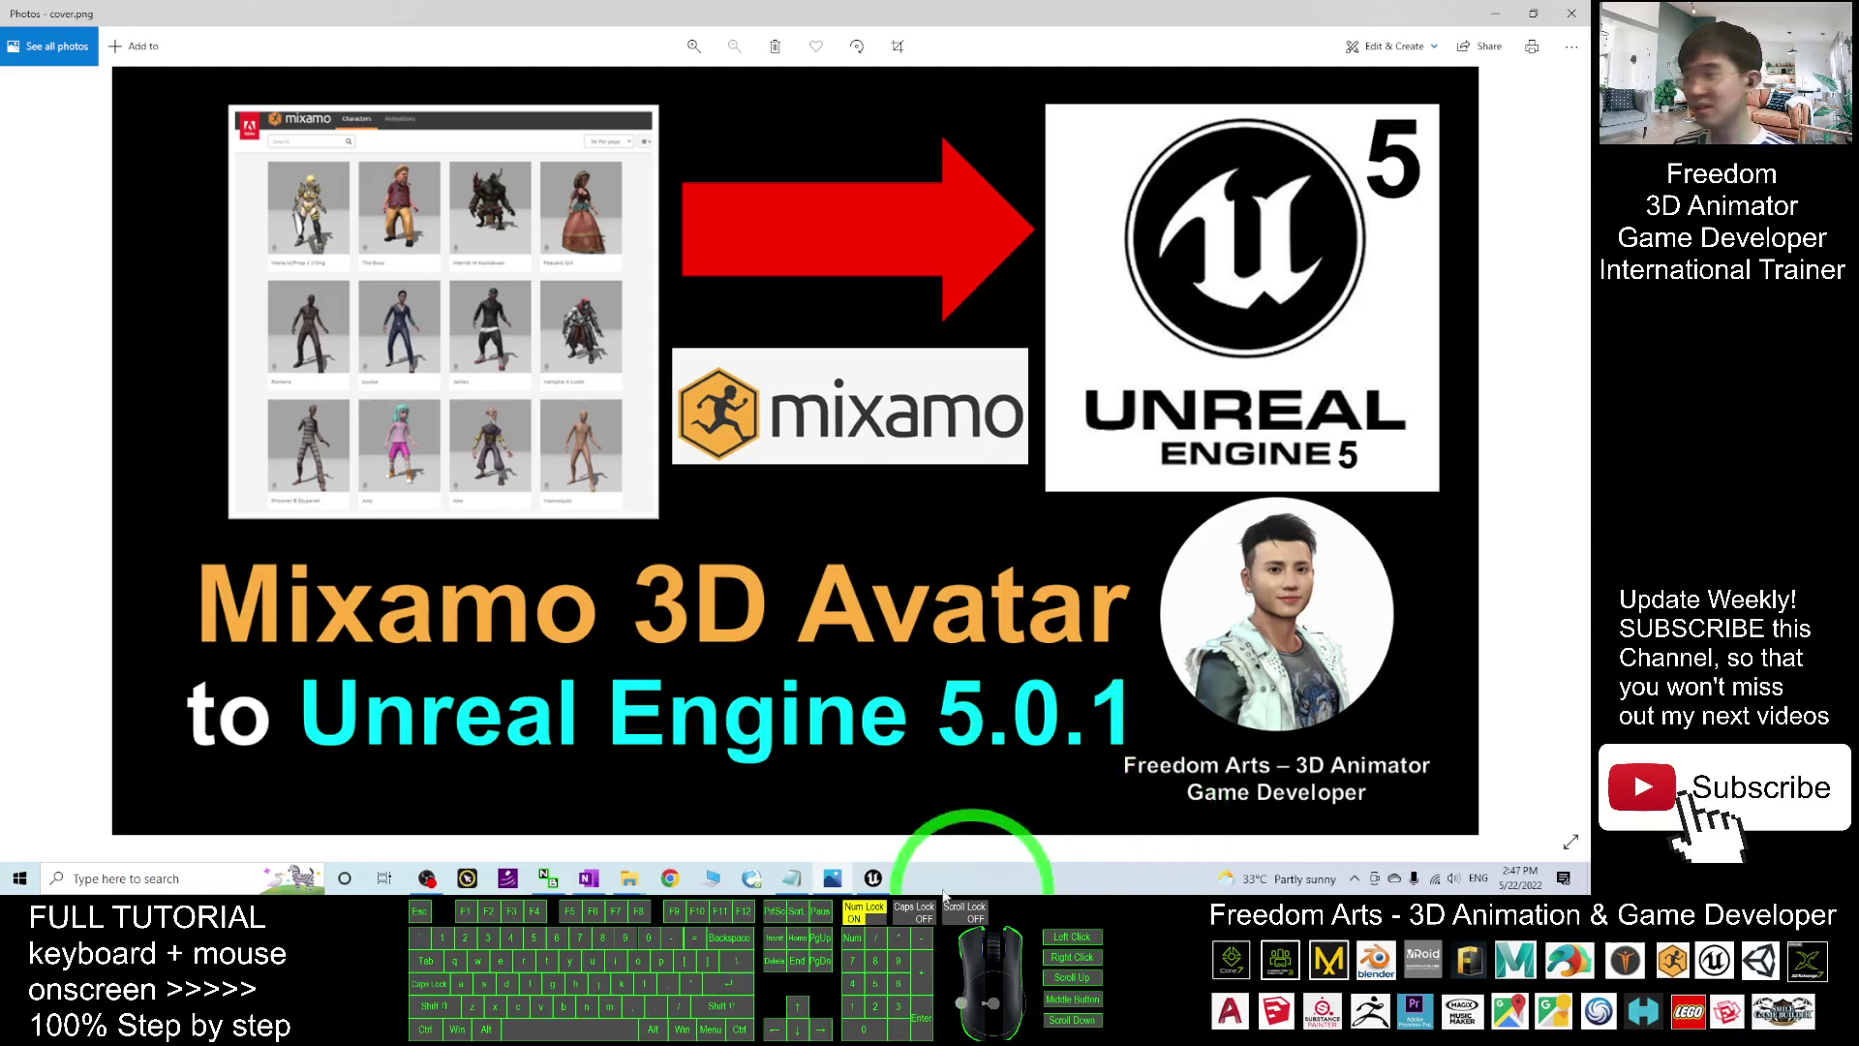
pyautogui.click(874, 879)
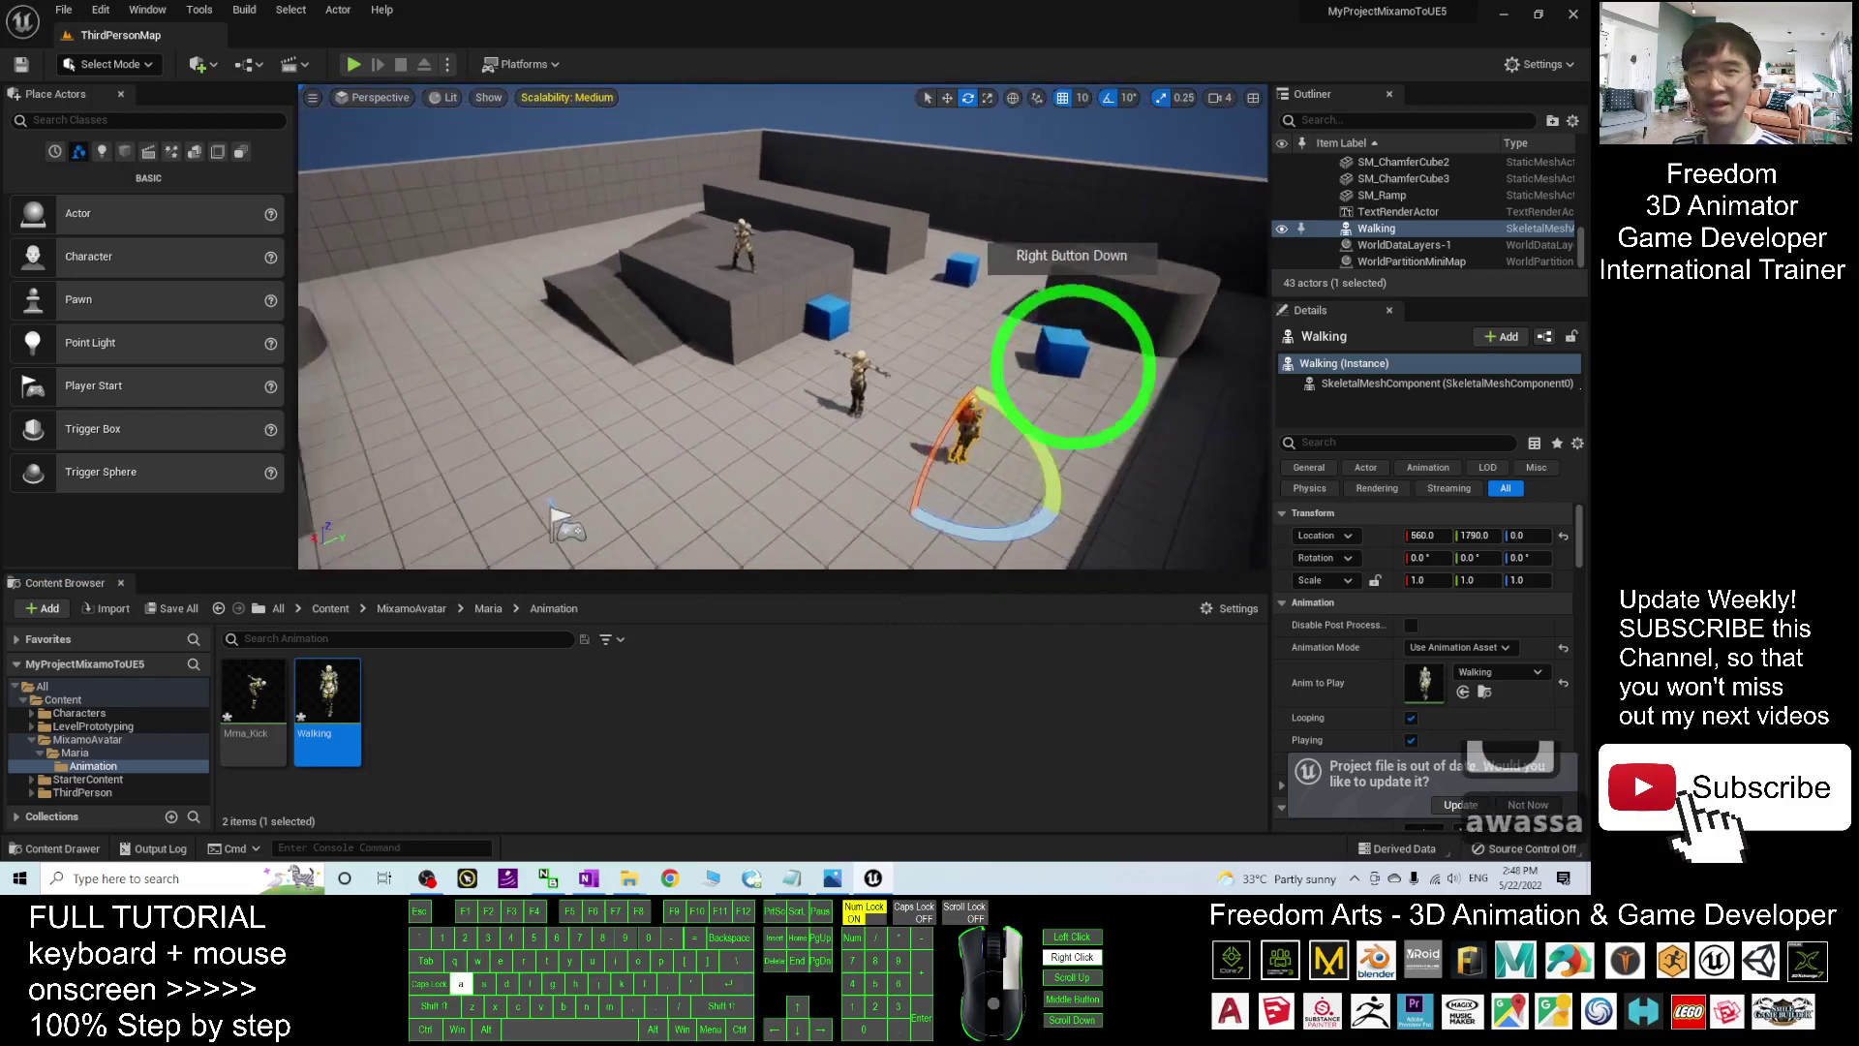
pyautogui.press('s')
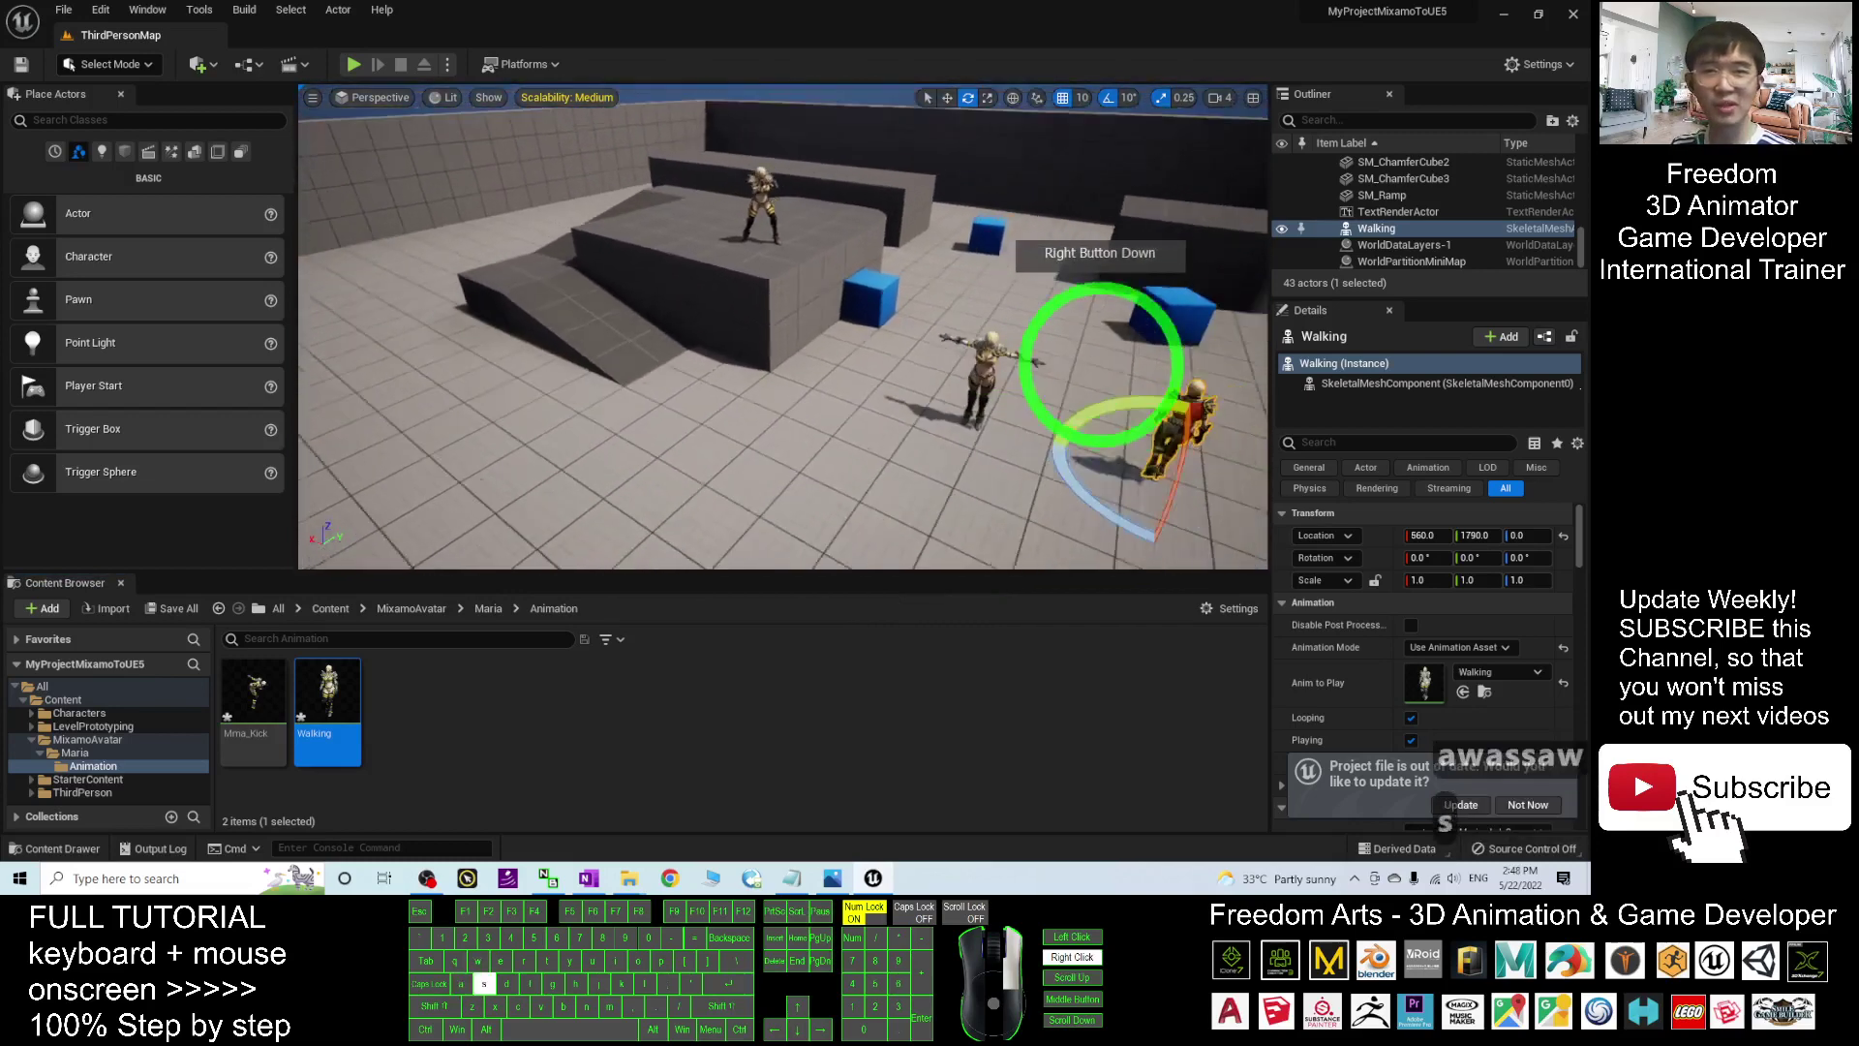
pyautogui.press('w')
pyautogui.press('d')
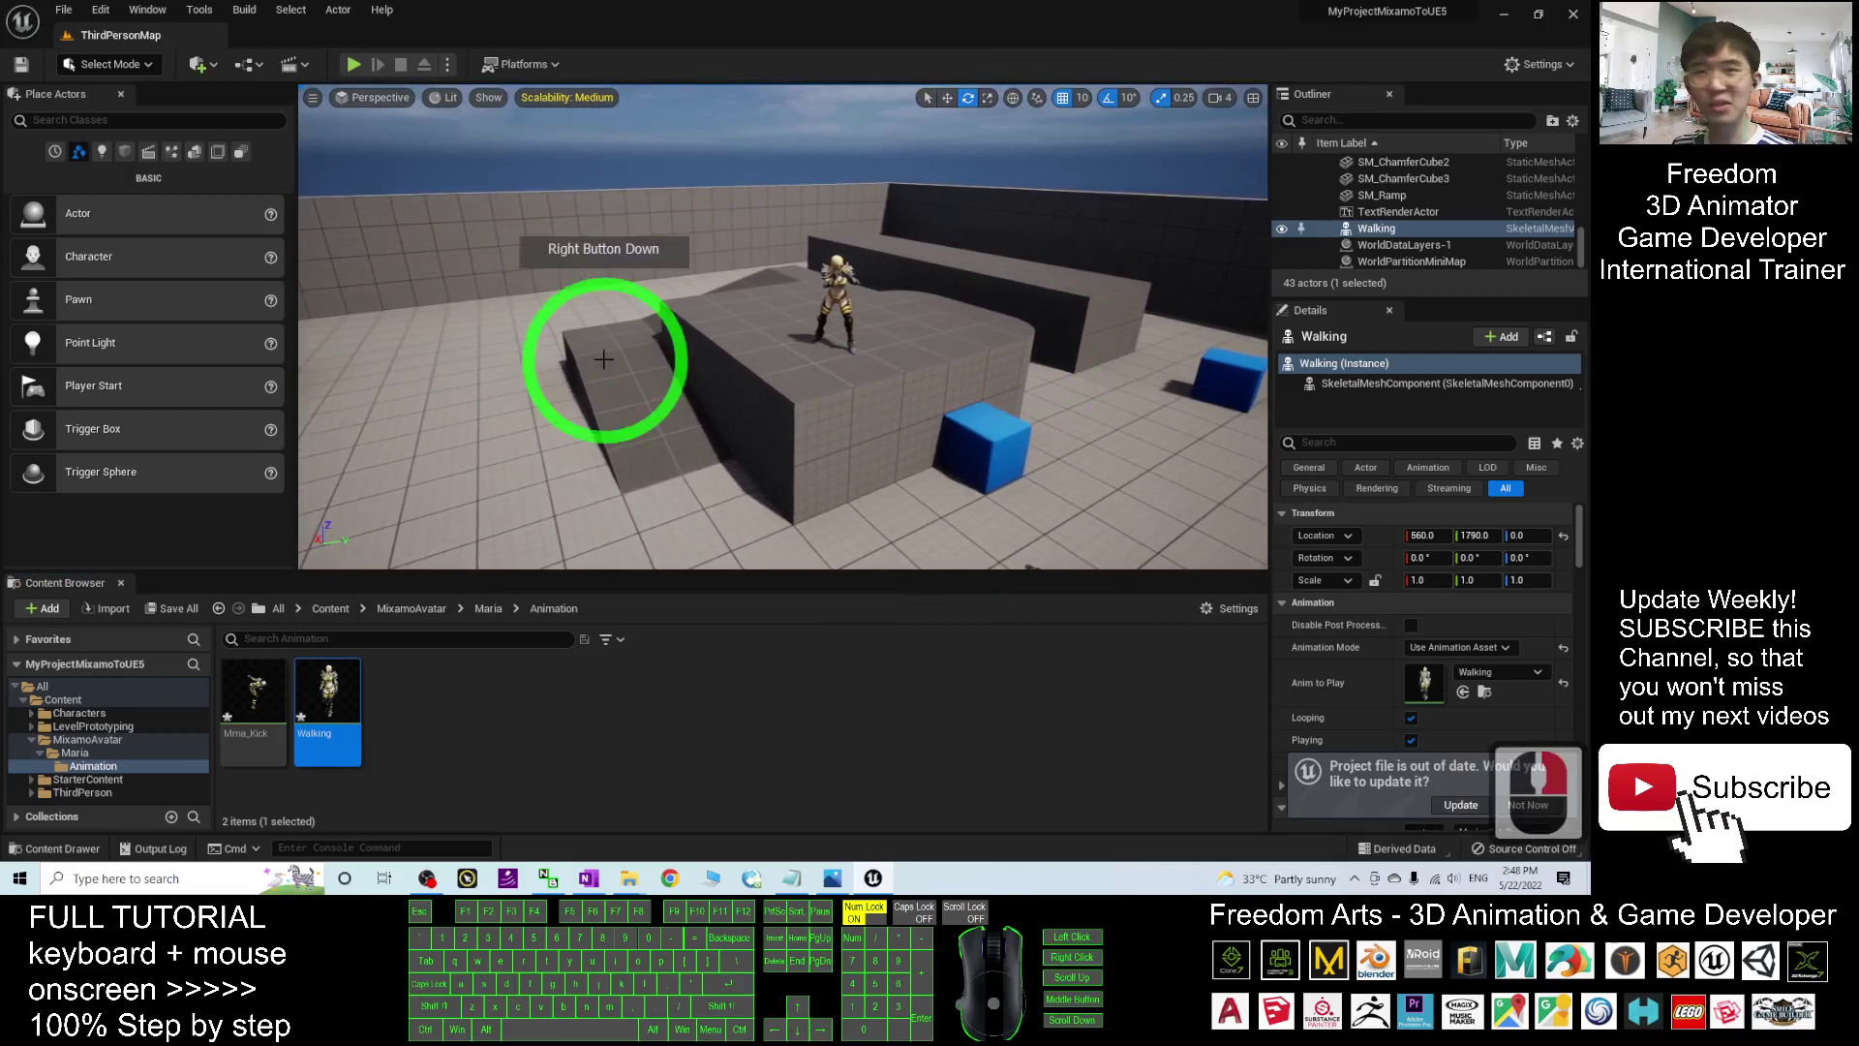